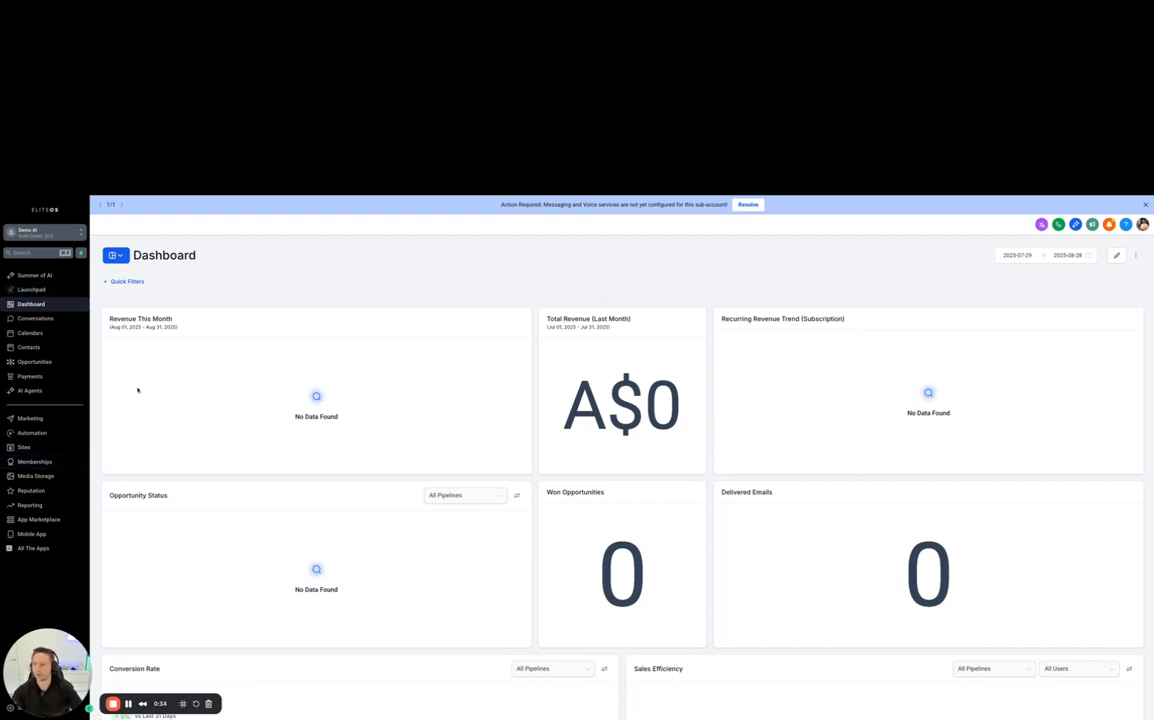
# - Create a new form from scratch in the Forms builder of the Sites area
pyautogui.click(22, 447)
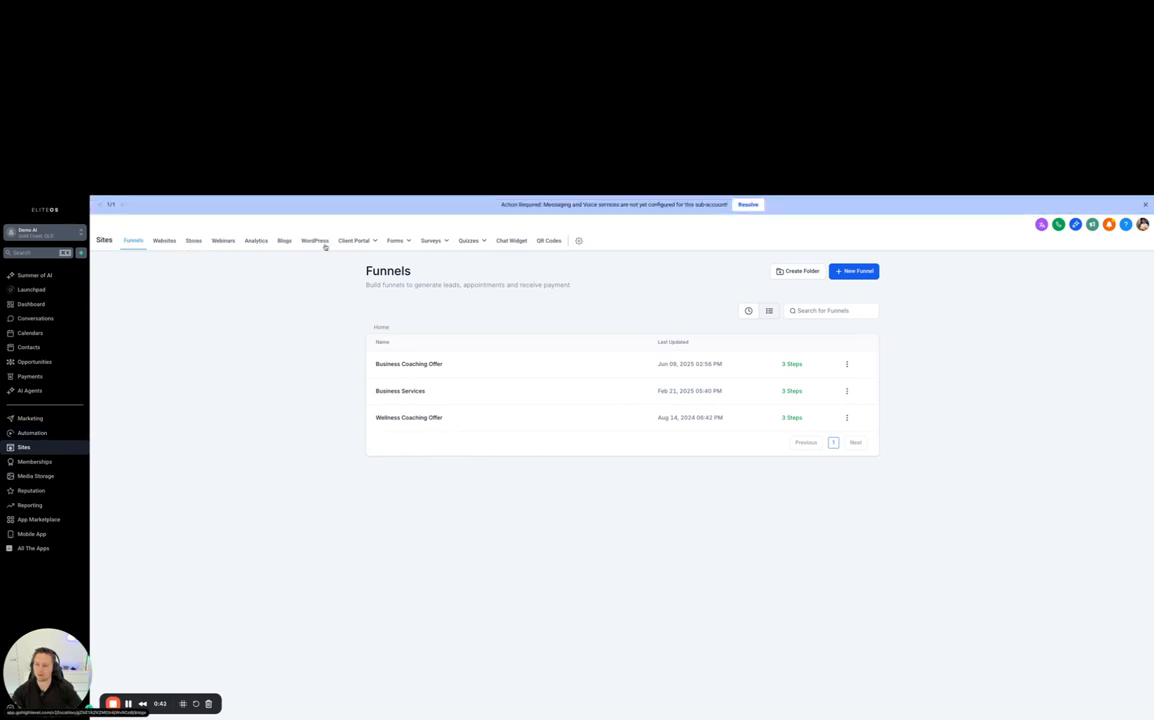
pyautogui.click(408, 241)
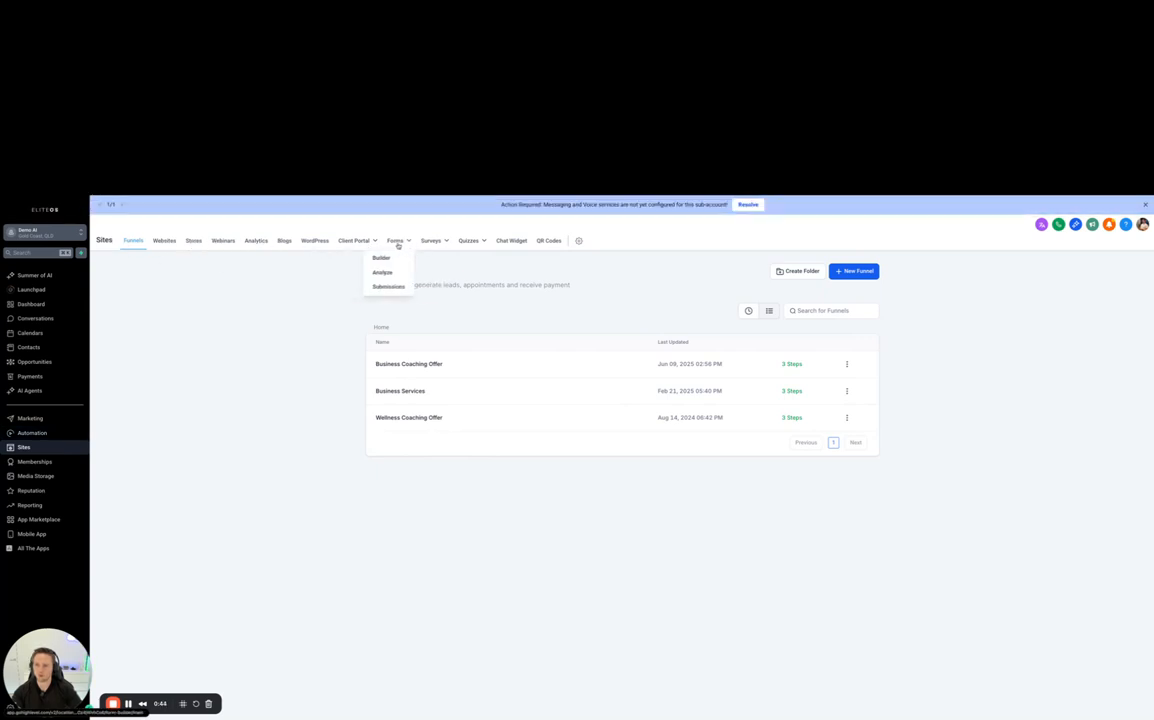
pyautogui.click(381, 259)
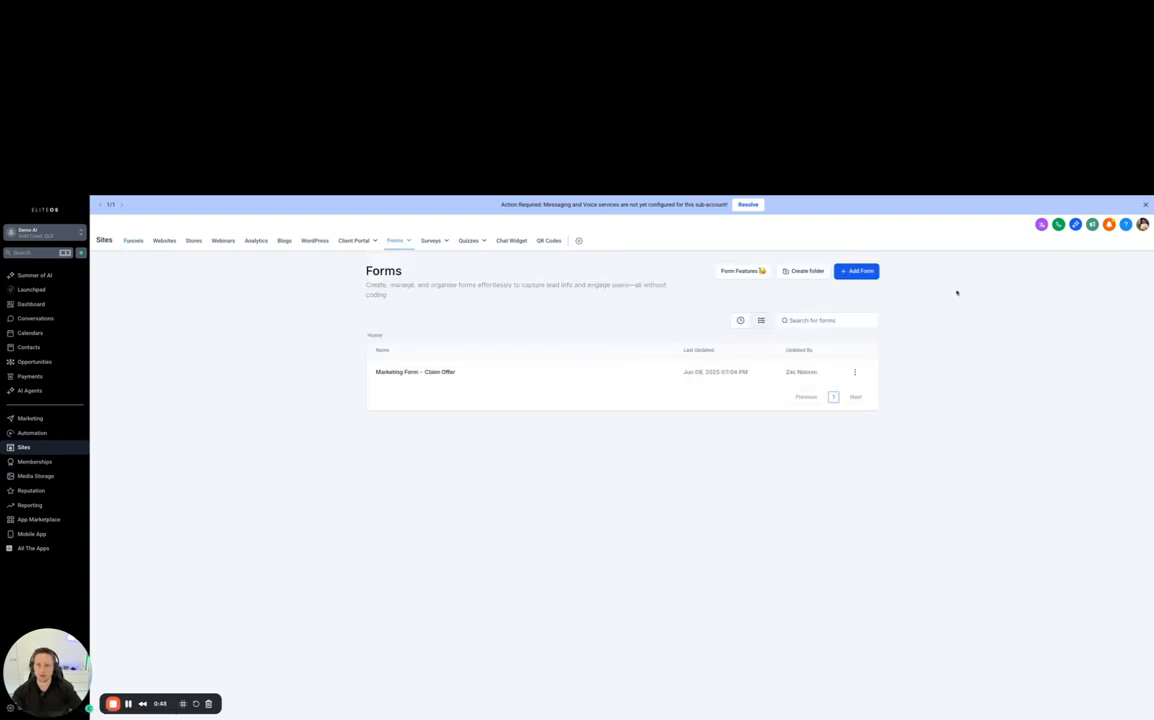
pyautogui.click(859, 273)
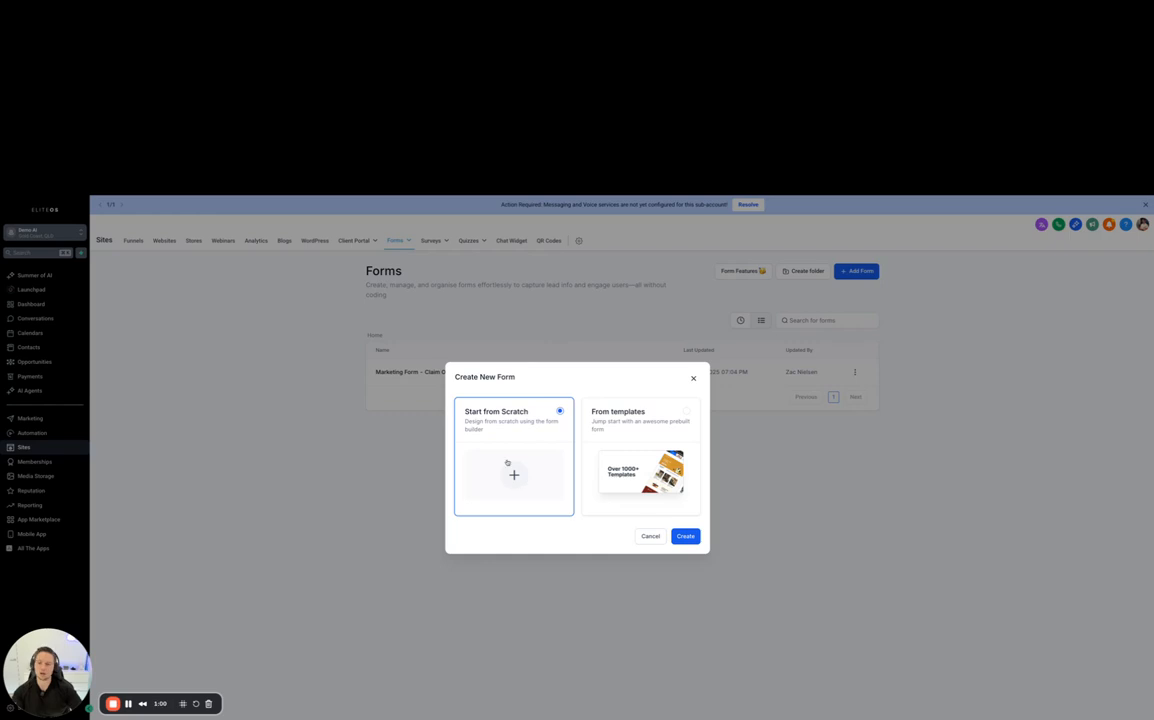
pyautogui.click(677, 537)
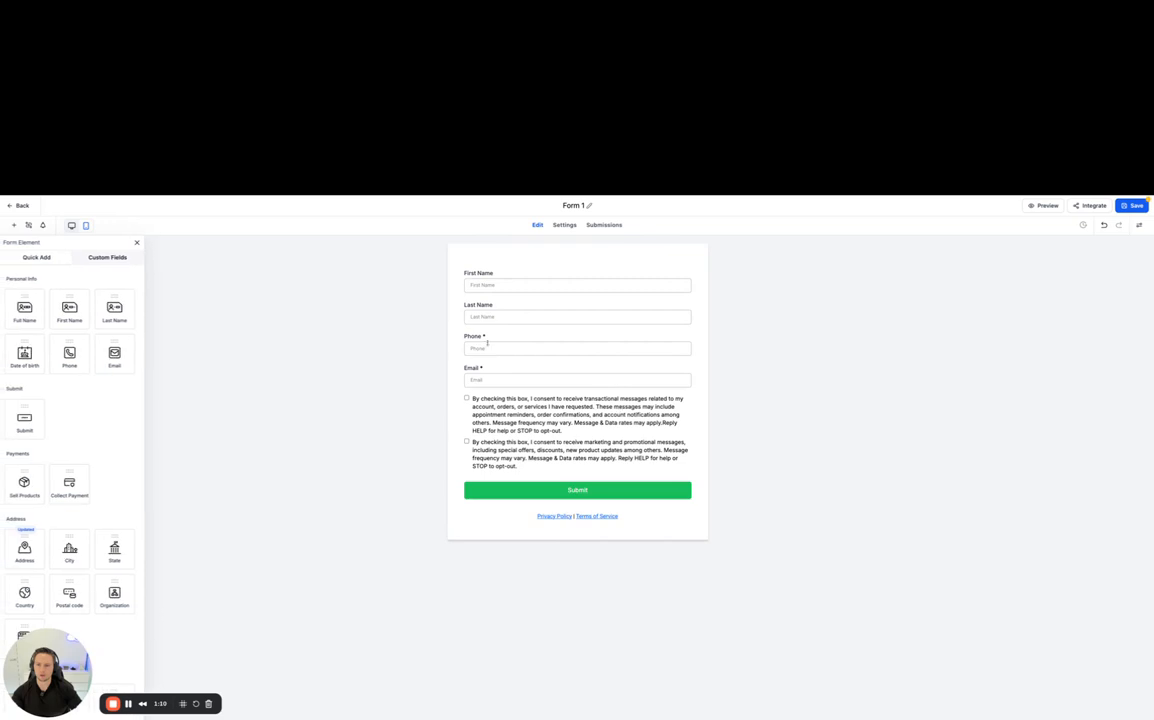
# - Delete the second terms and conditions checkbox, the marketing and promotional messages consent, from the form
pyautogui.click(511, 422)
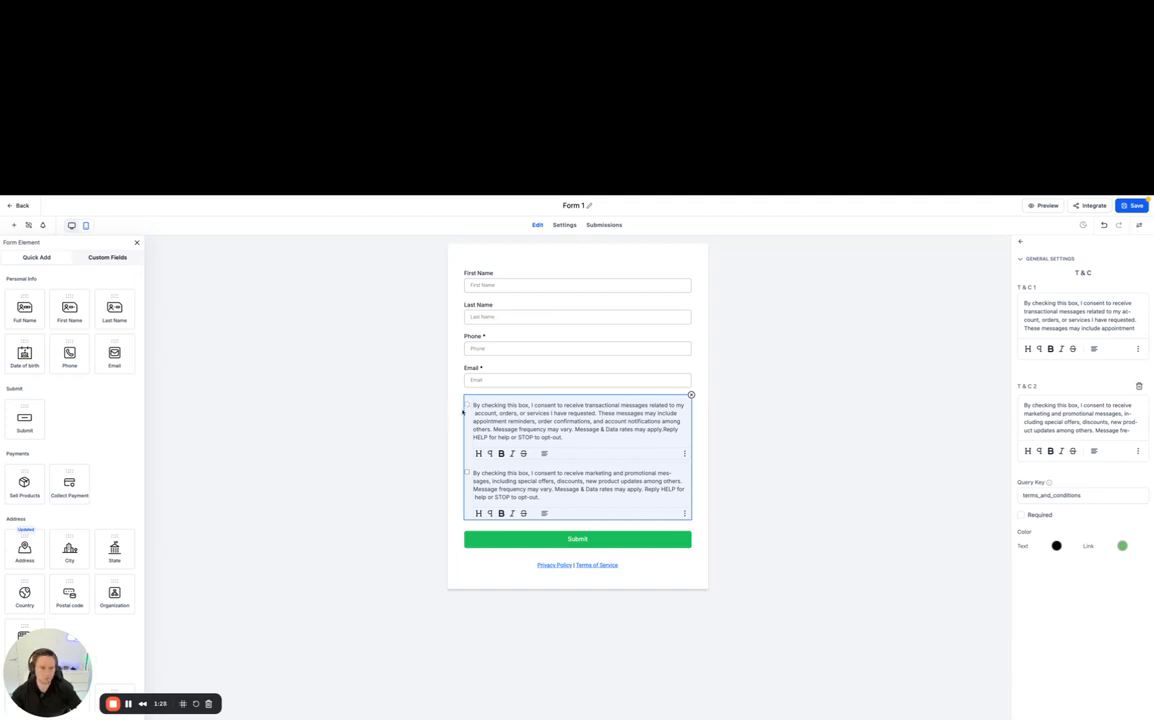
pyautogui.click(1139, 386)
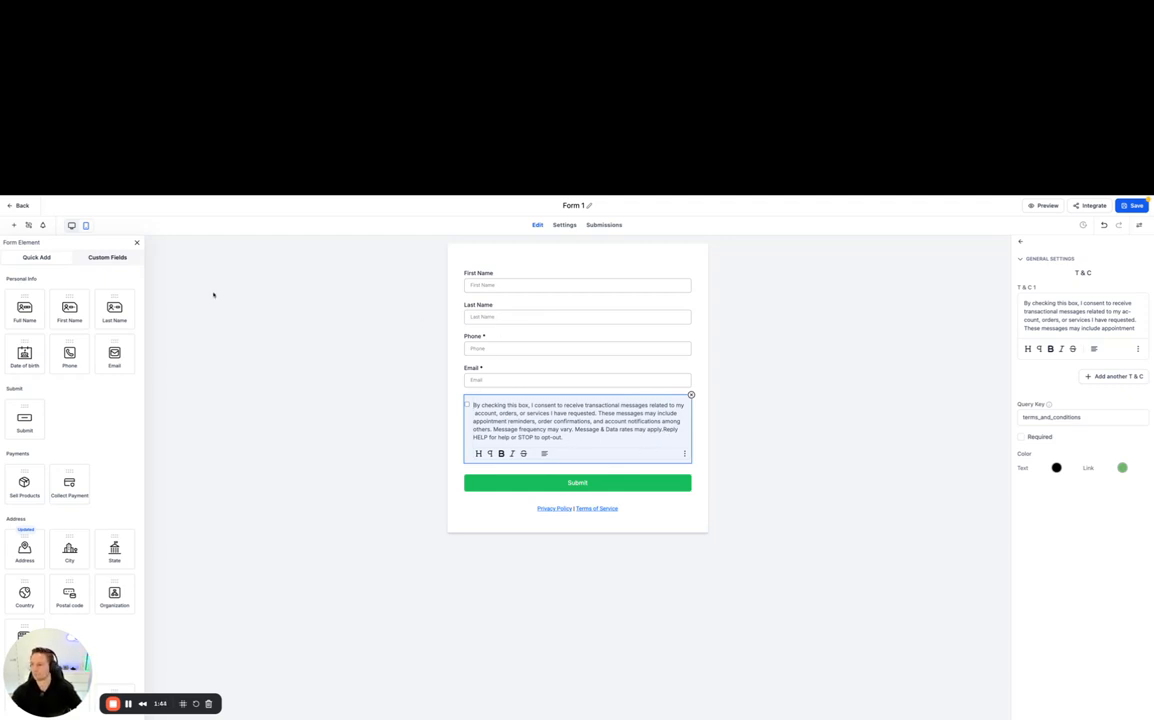
pyautogui.click(530, 271)
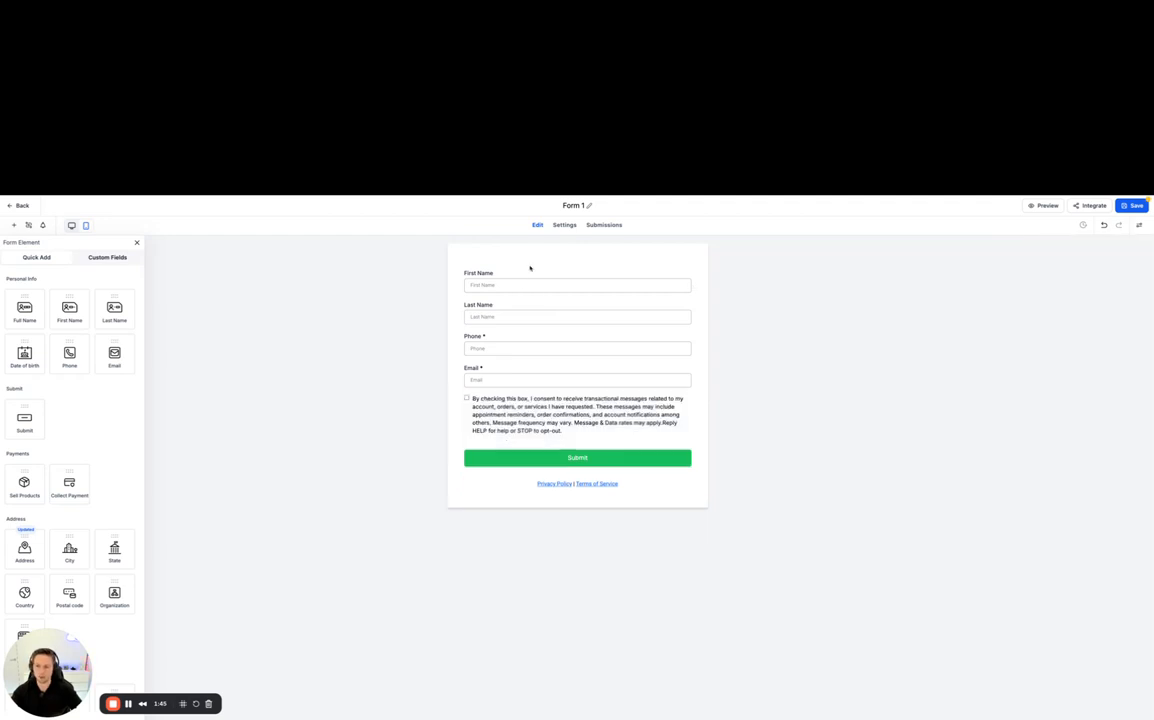
# - Look through the available quick-add form elements and the contact custom fields
pyautogui.scroll(-3, 79, 272)
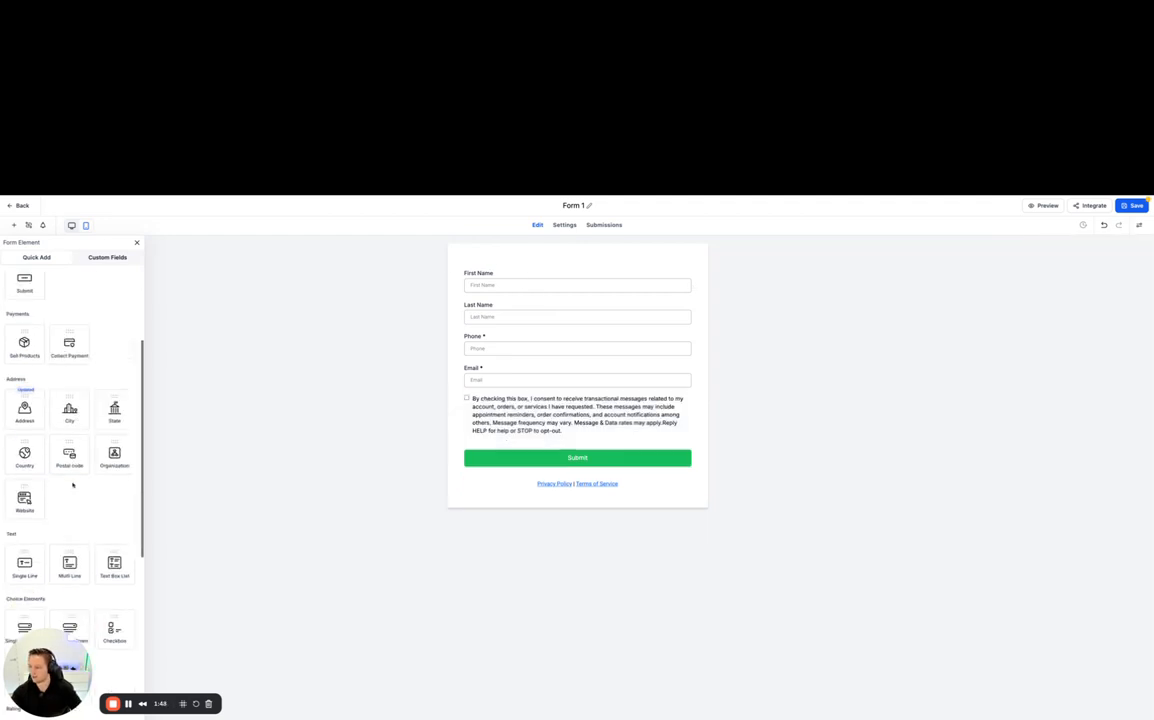
pyautogui.moveTo(124, 666); pyautogui.dragTo(399, 661)
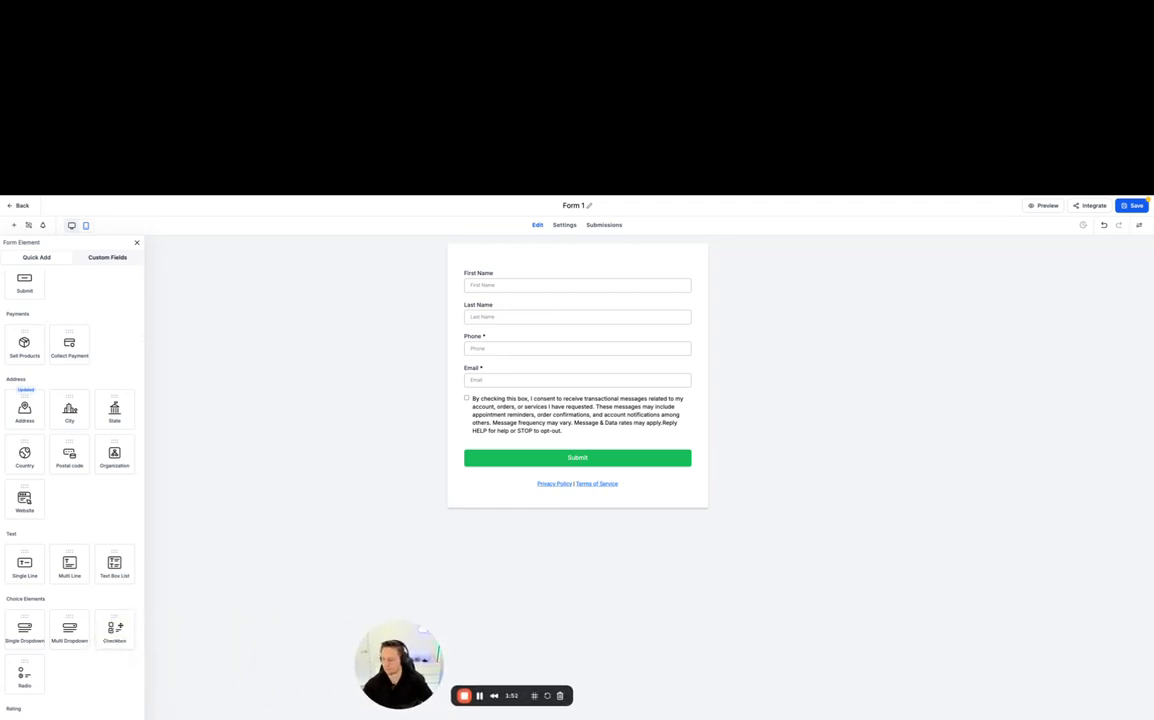
pyautogui.scroll(-6, 73, 330)
pyautogui.scroll(5, 80, 400)
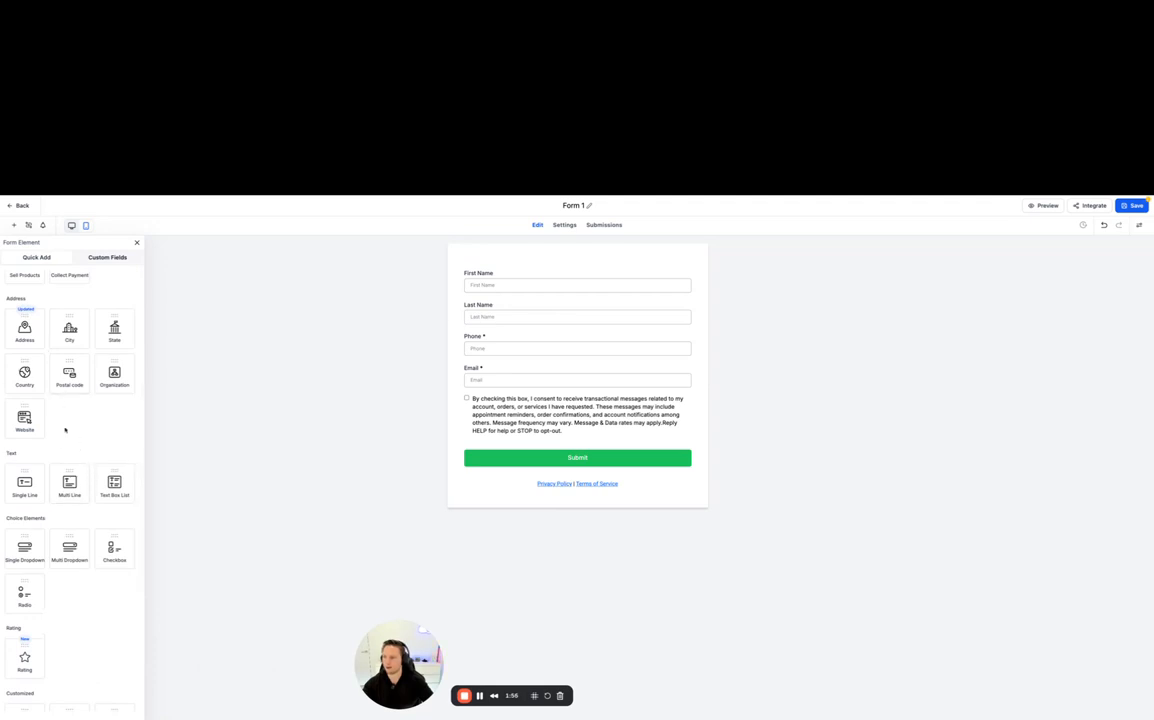
pyautogui.scroll(-3, 57, 450)
pyautogui.scroll(6, 57, 450)
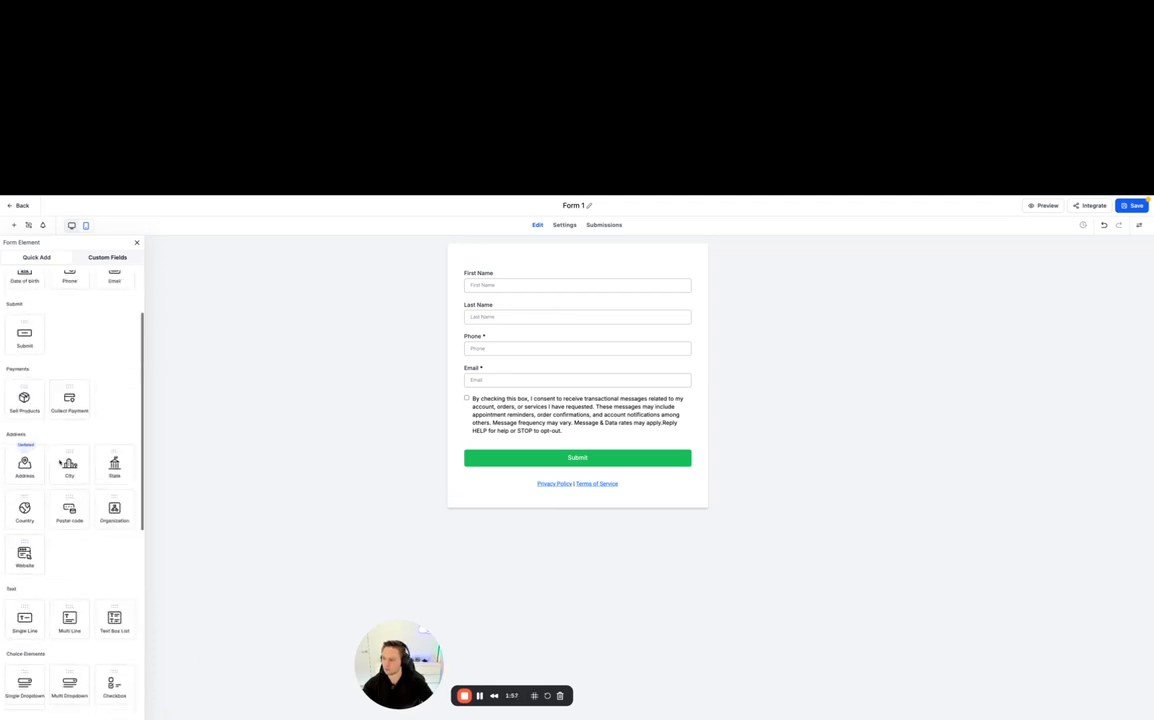
pyautogui.click(137, 242)
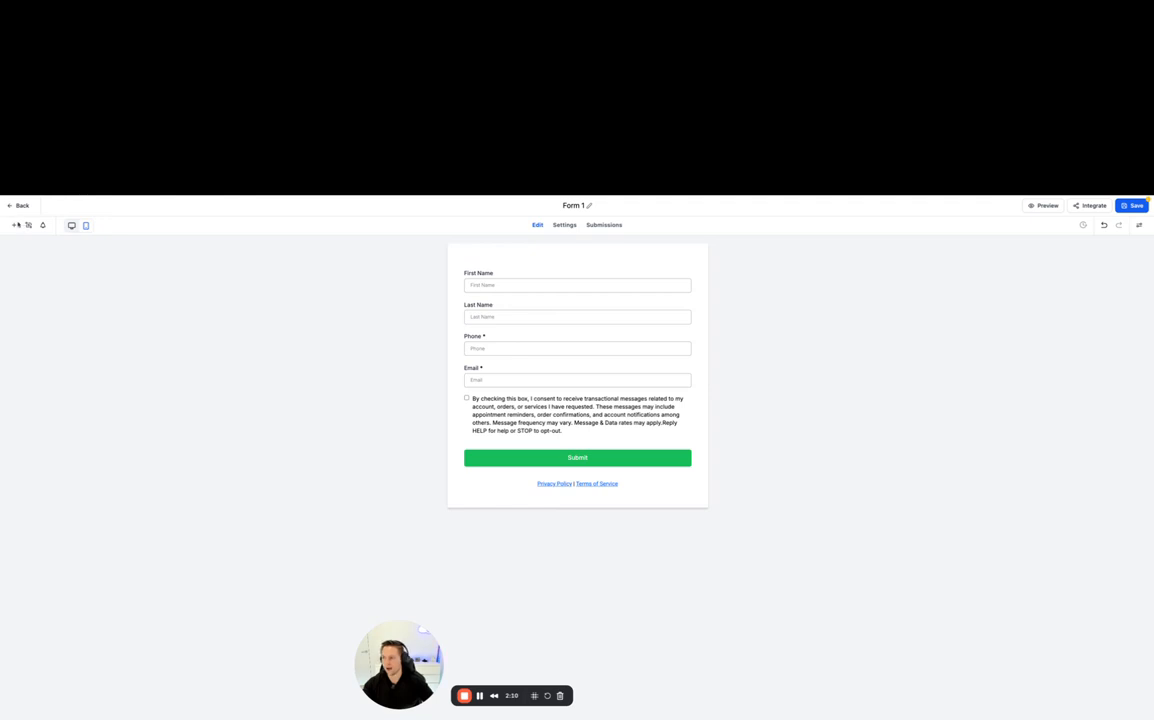
pyautogui.click(14, 225)
pyautogui.scroll(-2, 40, 417)
pyautogui.scroll(-3, 40, 417)
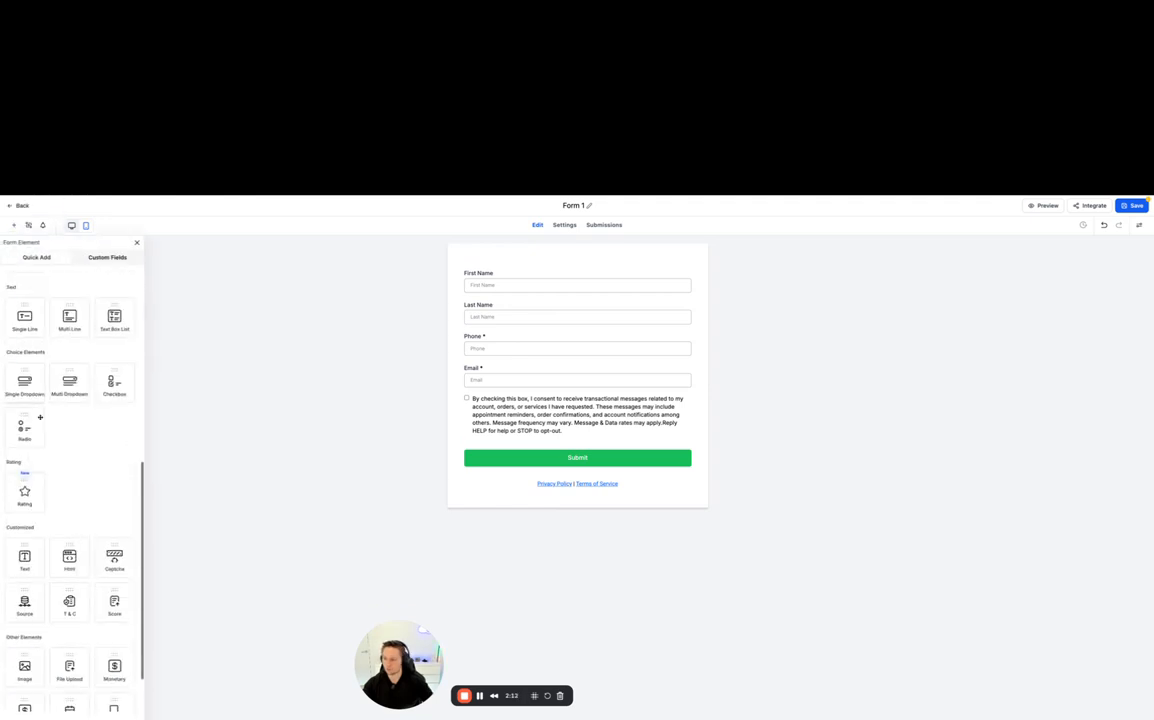
pyautogui.scroll(4, 40, 417)
pyautogui.click(104, 258)
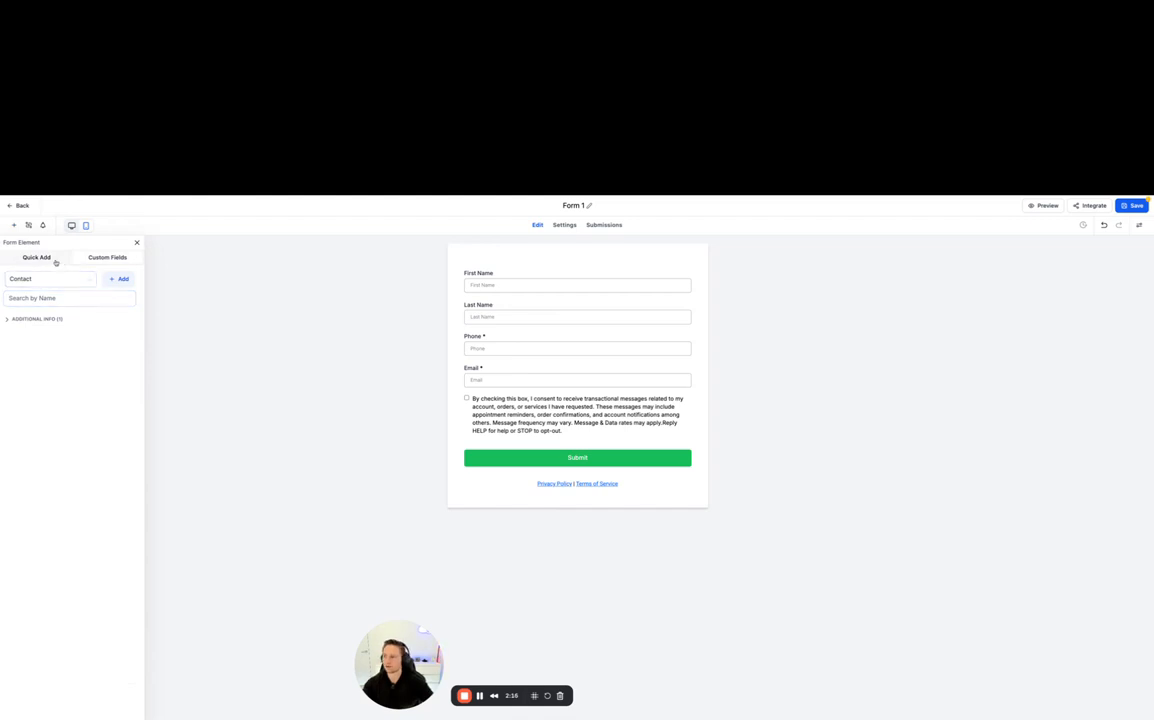
pyautogui.click(55, 261)
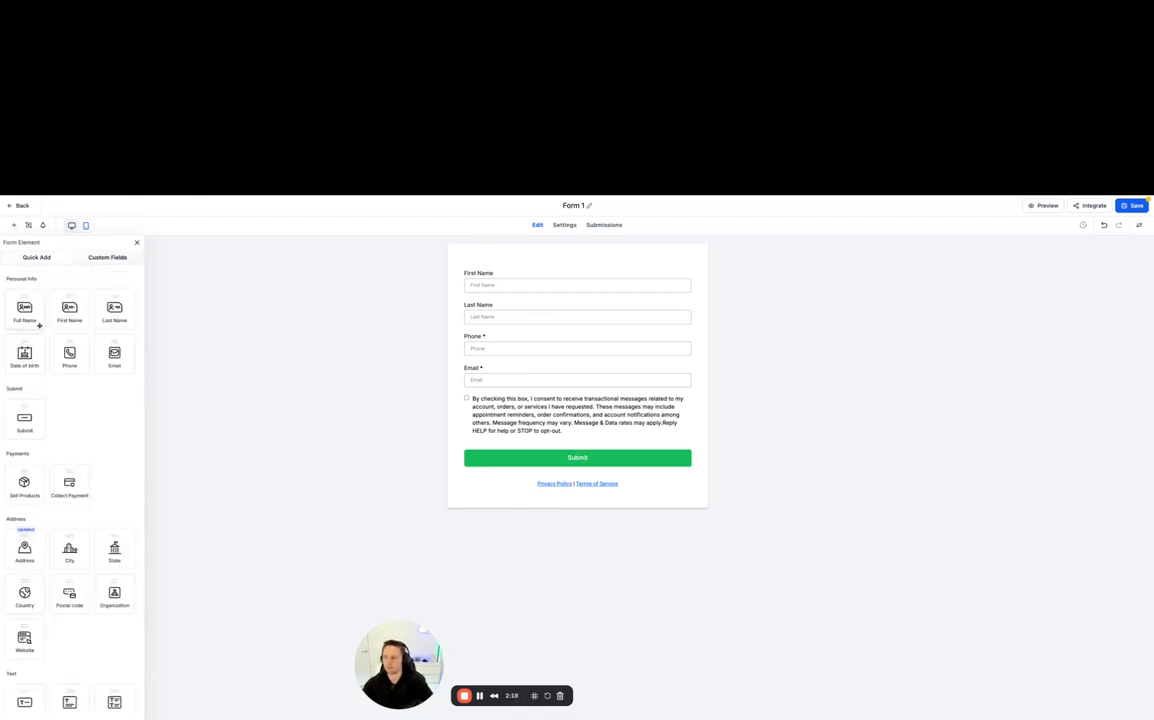
pyautogui.scroll(-8, 81, 340)
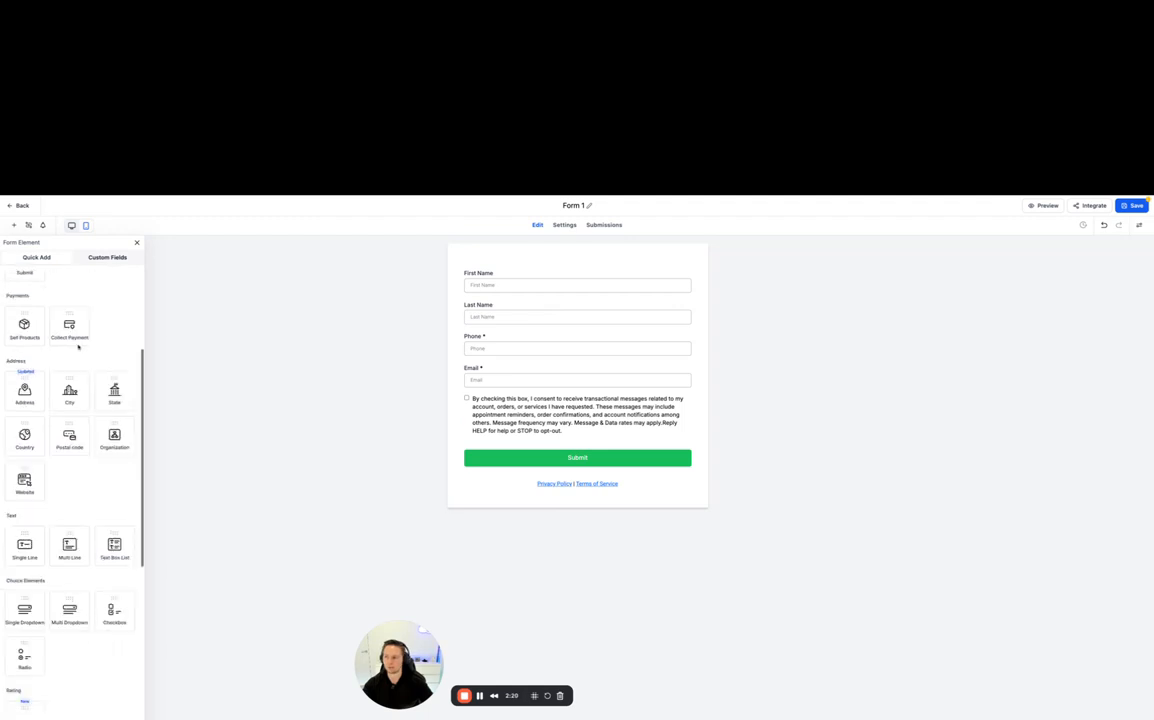
pyautogui.scroll(8, 88, 494)
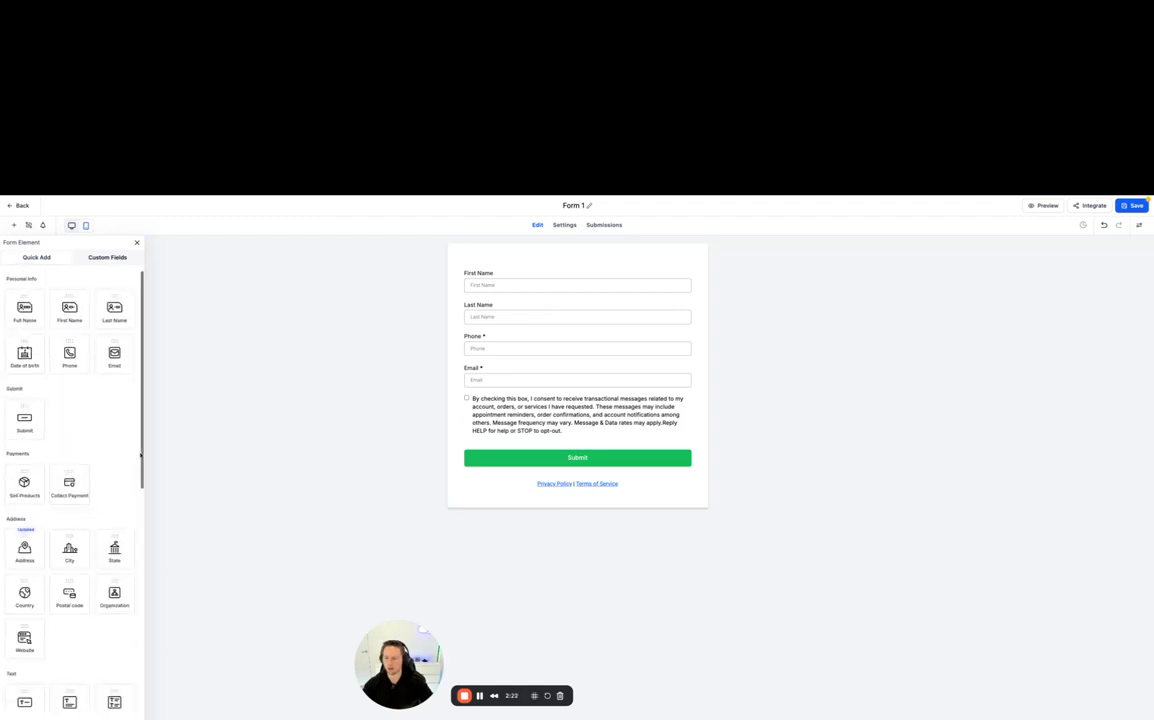
# - Add a Single Dropdown element to the form between the Email field and the consent checkbox
pyautogui.click(554, 277)
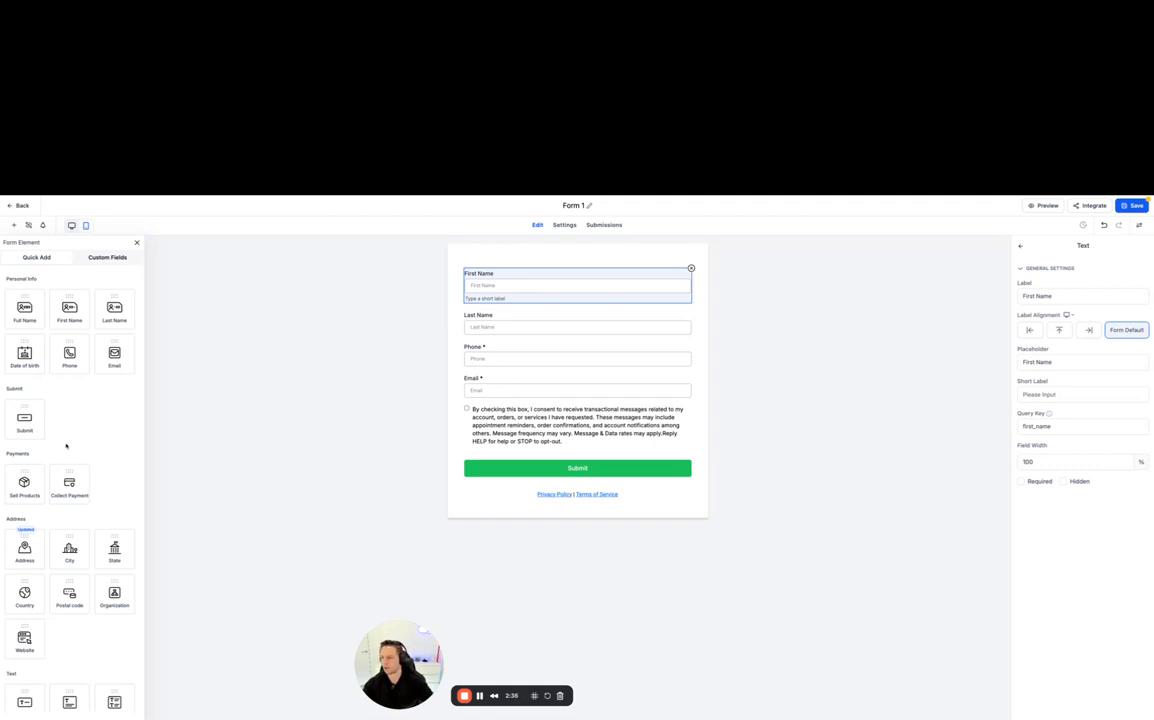
pyautogui.scroll(-3, 66, 446)
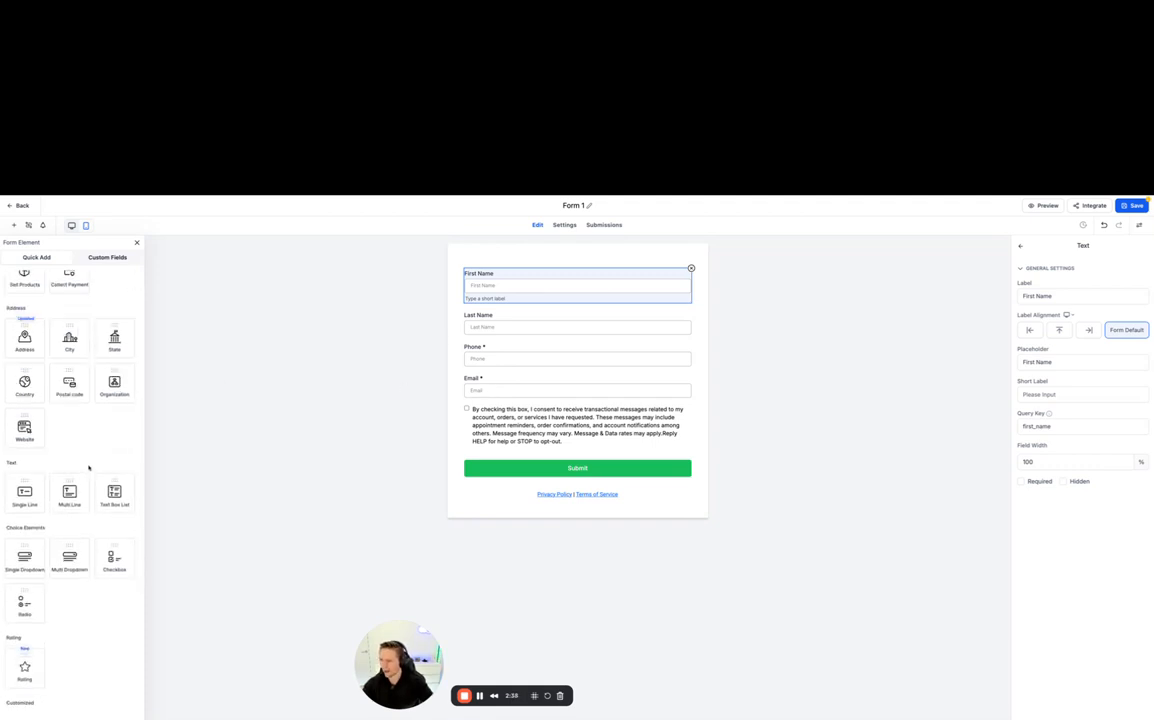
pyautogui.scroll(-1, 88, 467)
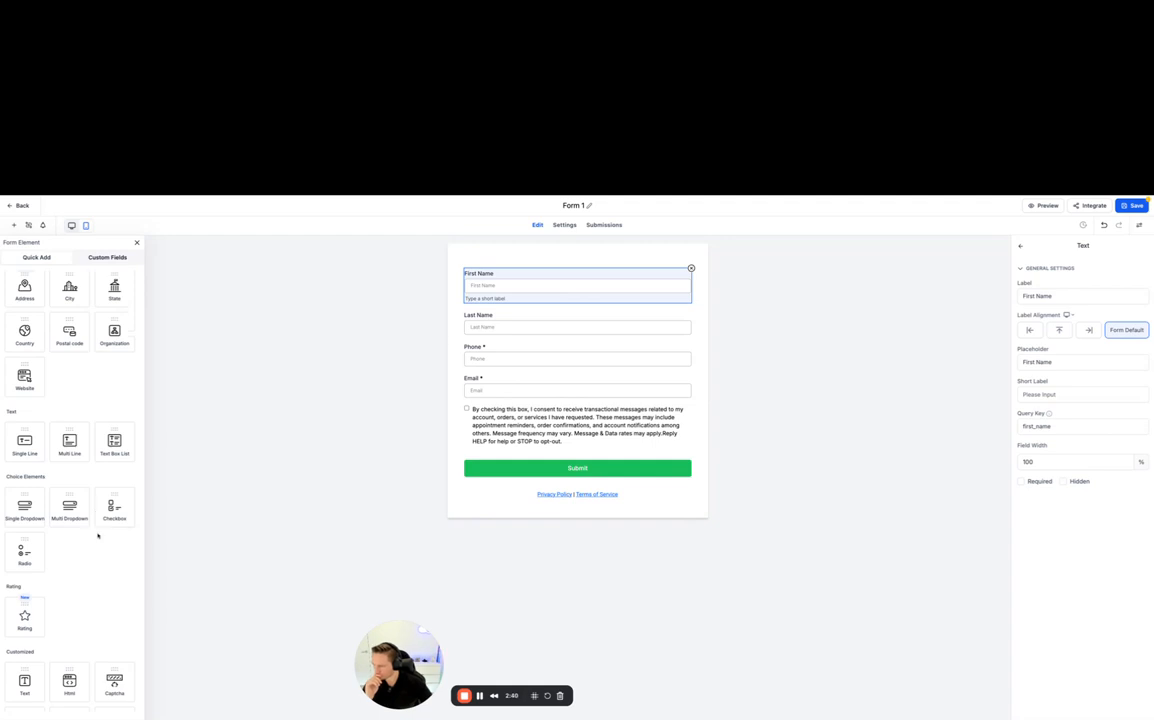
pyautogui.scroll(3, 96, 540)
pyautogui.scroll(-1, 91, 532)
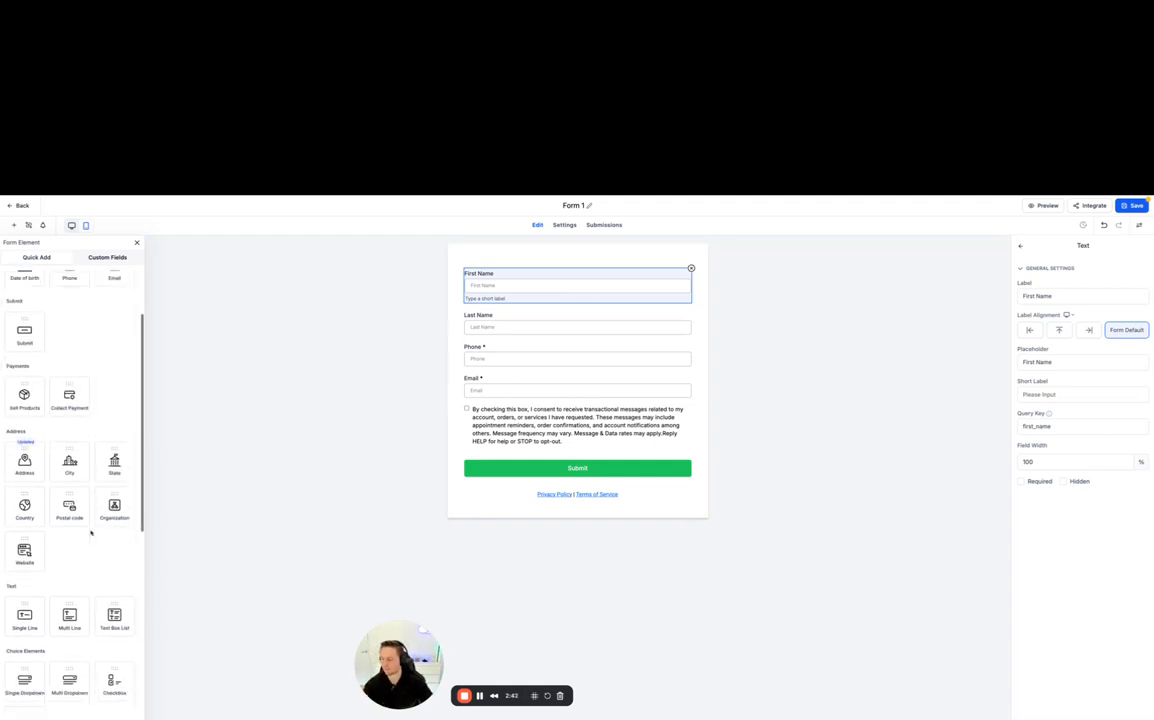
pyautogui.scroll(-1, 90, 533)
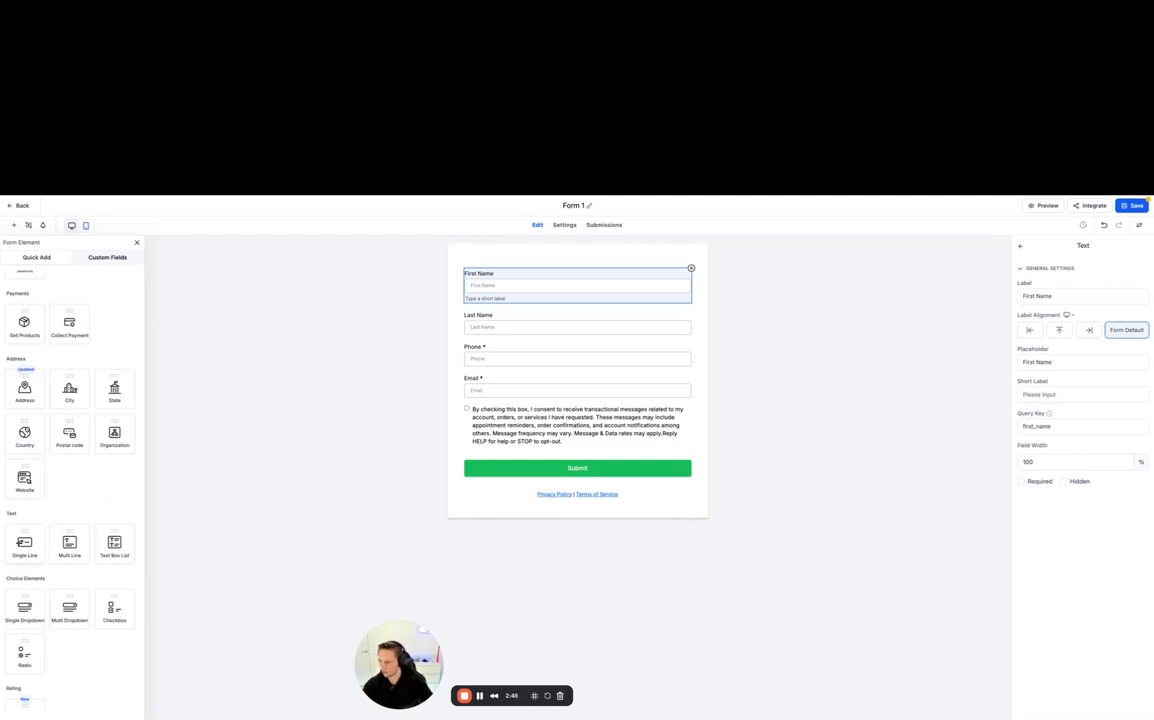
pyautogui.moveTo(25, 540); pyautogui.dragTo(500, 403)
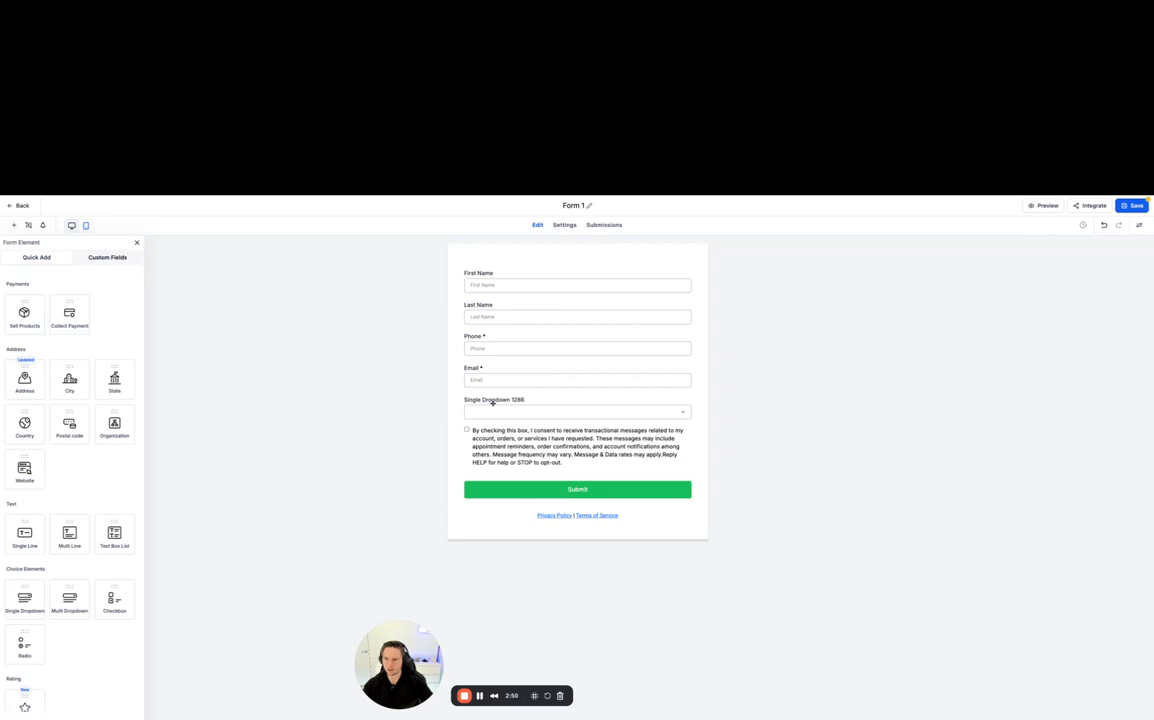
# - Set the single dropdown's label to "Which Service Would You Like To Enquire About?"
pyautogui.click(490, 404)
pyautogui.doubleClick(510, 400)
pyautogui.press('BackSpace')
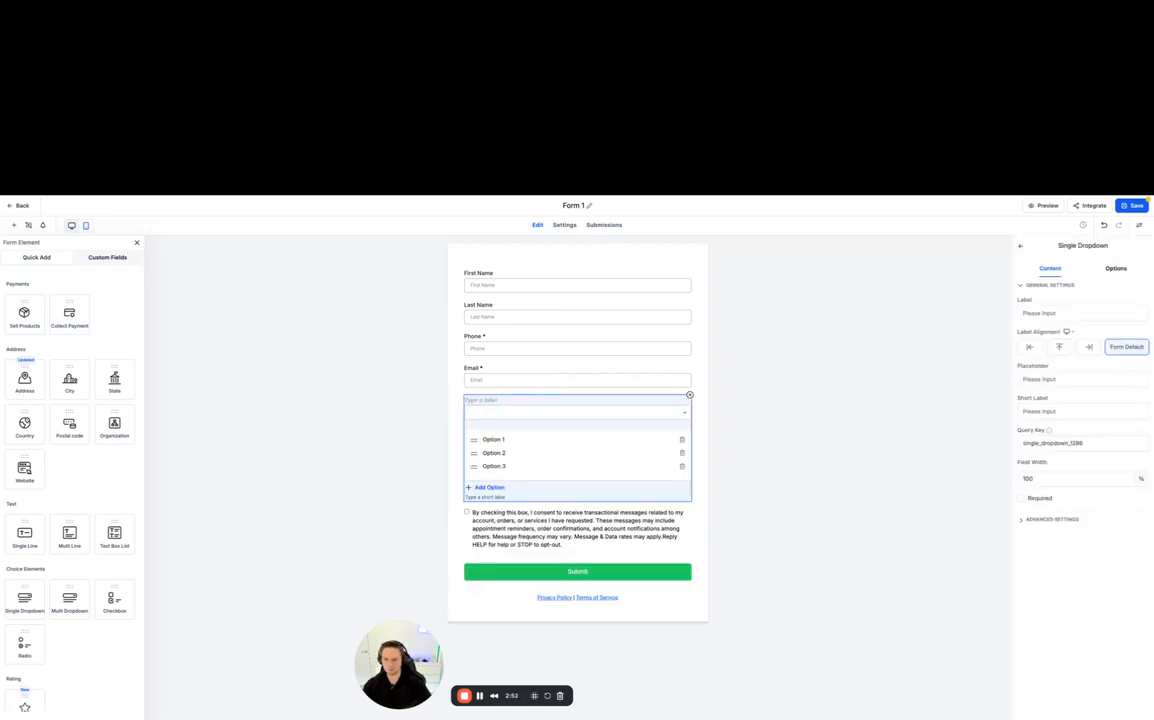
pyautogui.write('Which')
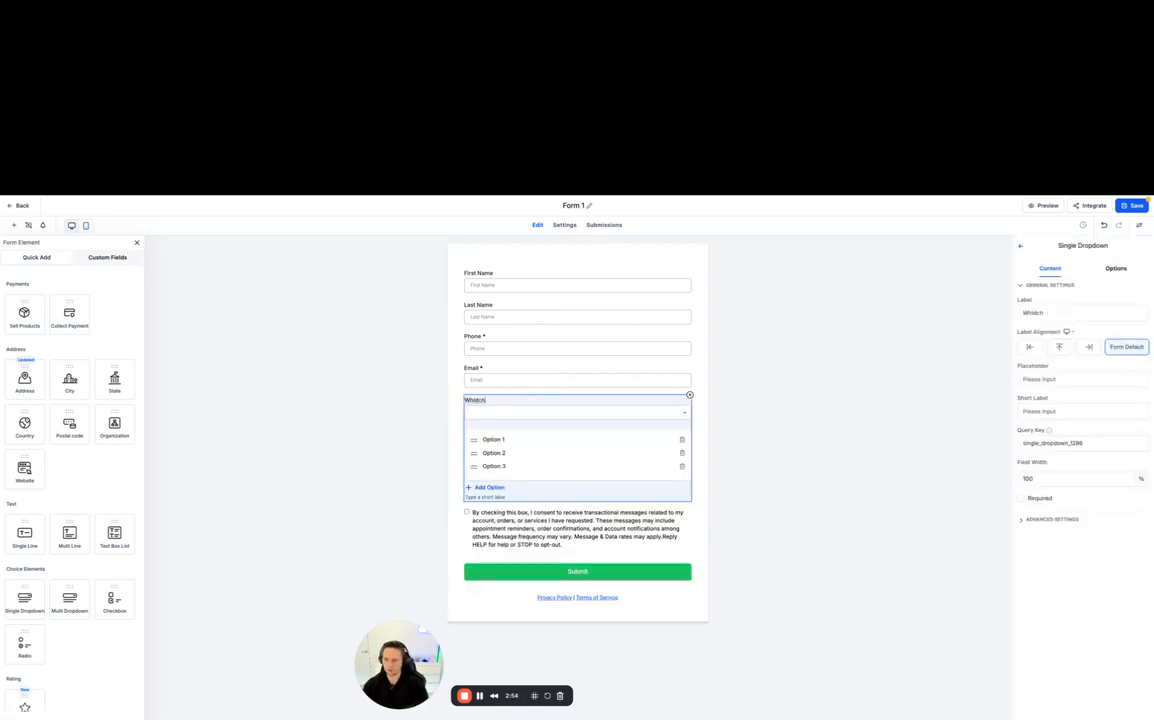
pyautogui.write(' Service')
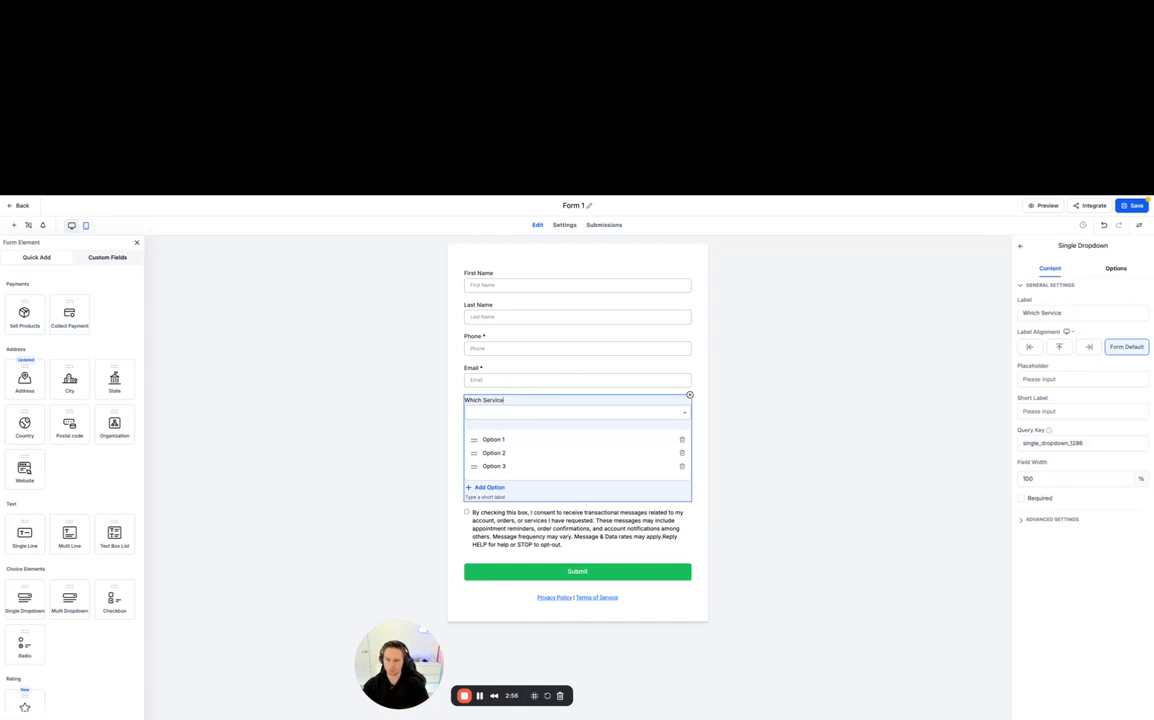
pyautogui.write(' Would you l')
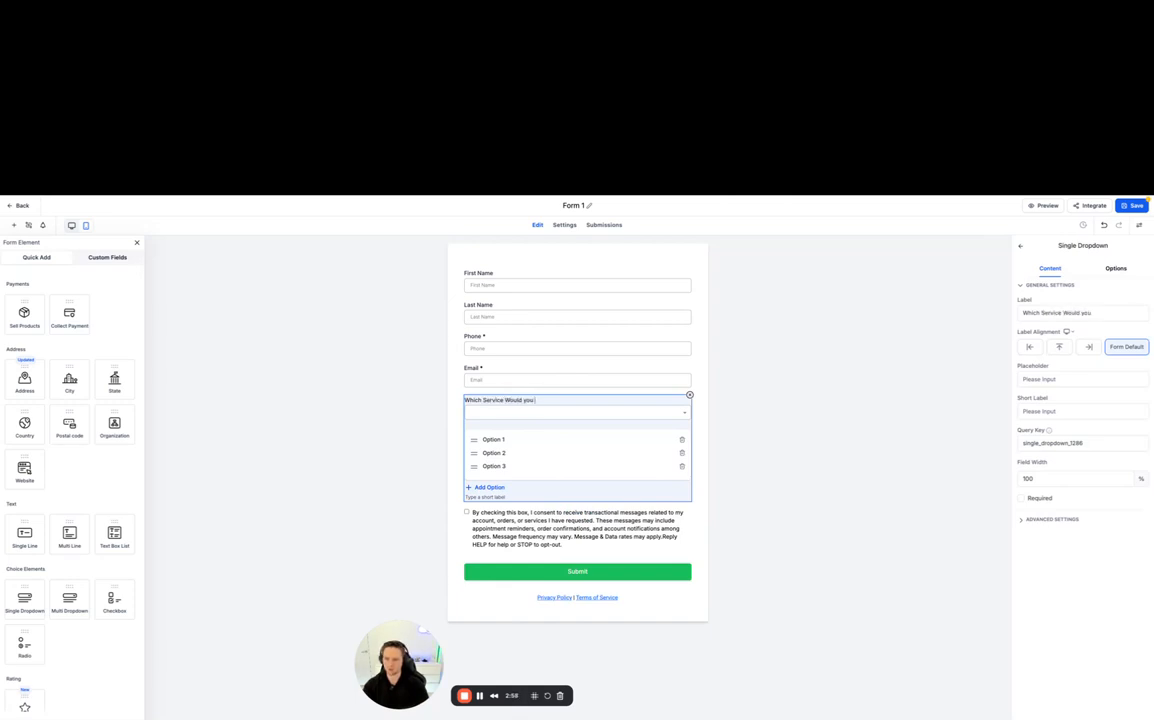
pyautogui.press('BackSpace')
pyautogui.press('BackSpace')
pyautogui.press('BackSpace')
pyautogui.write('You Like To Enquire About?')
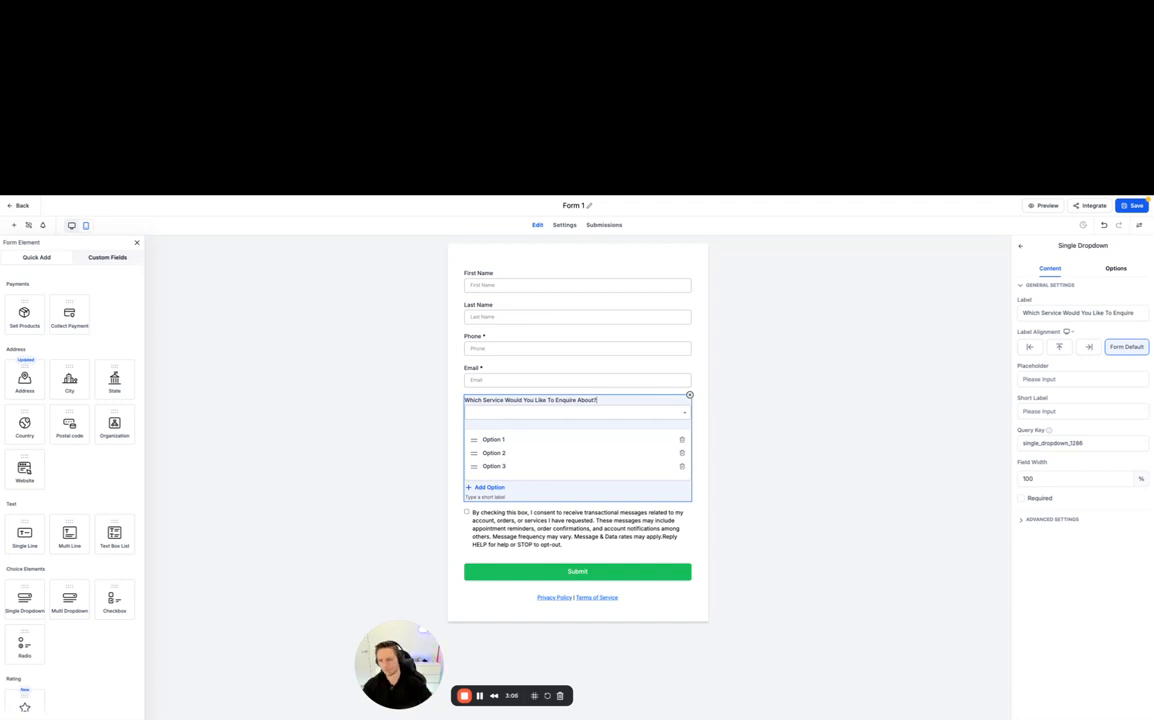
# - Rename the dropdown's first two options as "Tier 1" and "Tier 2"
pyautogui.tripleClick(504, 440)
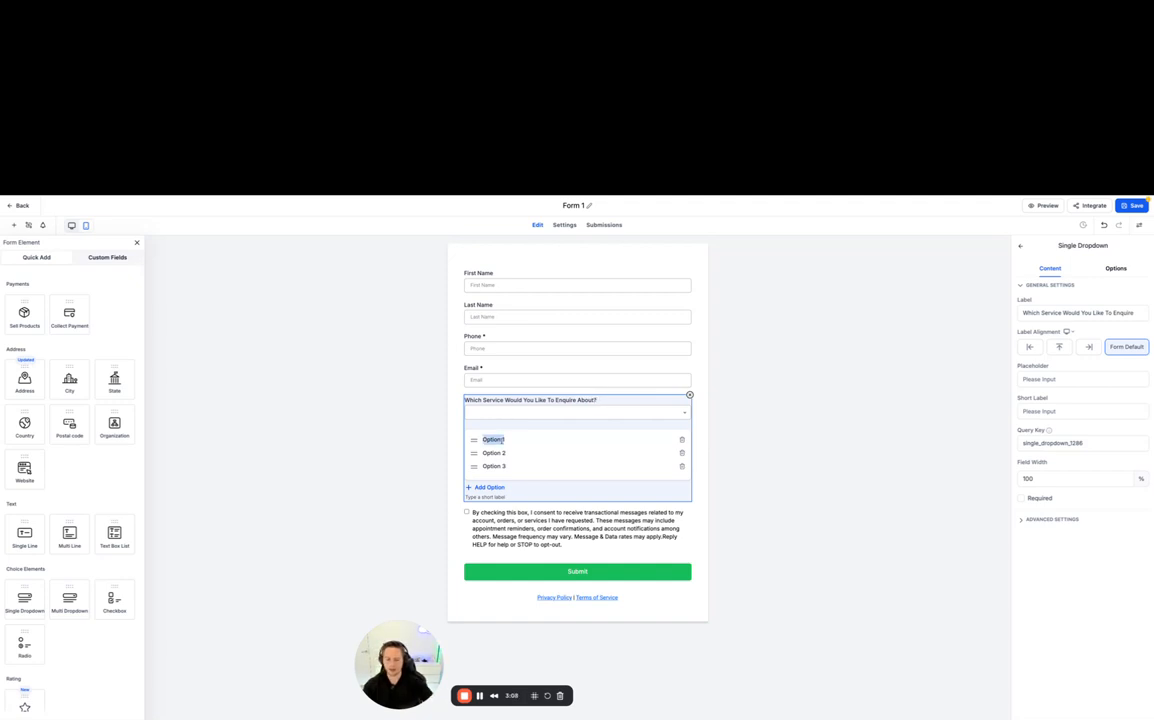
pyautogui.press('BackSpace')
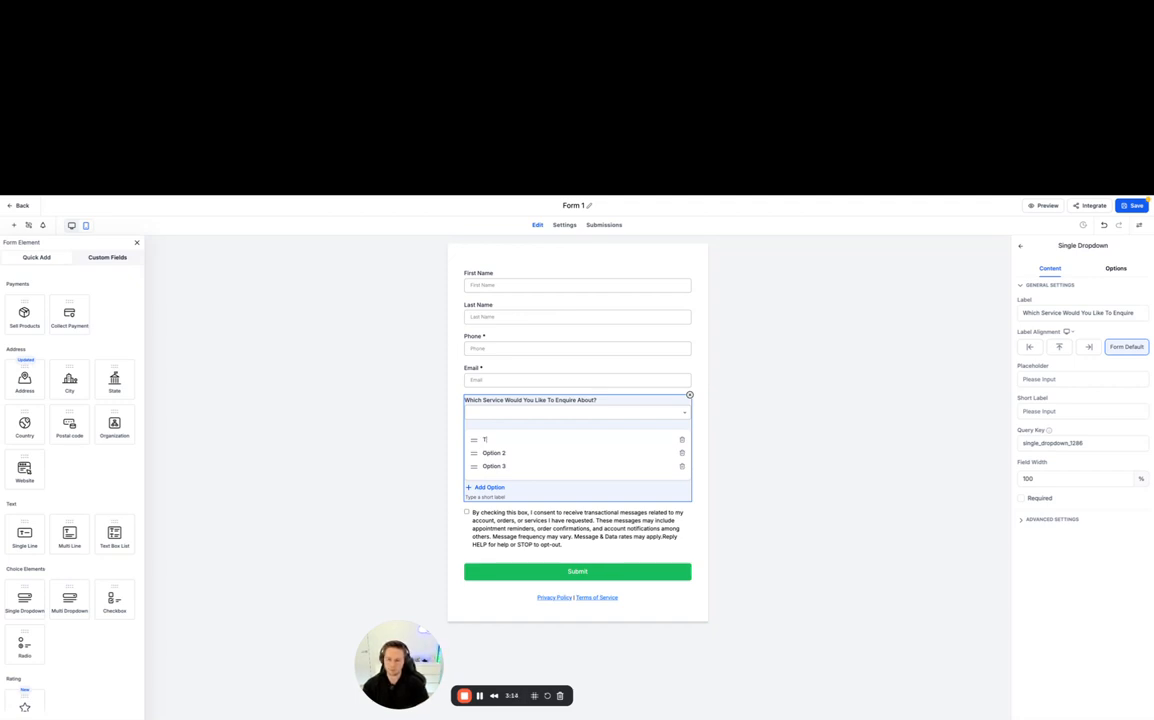
pyautogui.write('Tier 1')
pyautogui.tripleClick(490, 453)
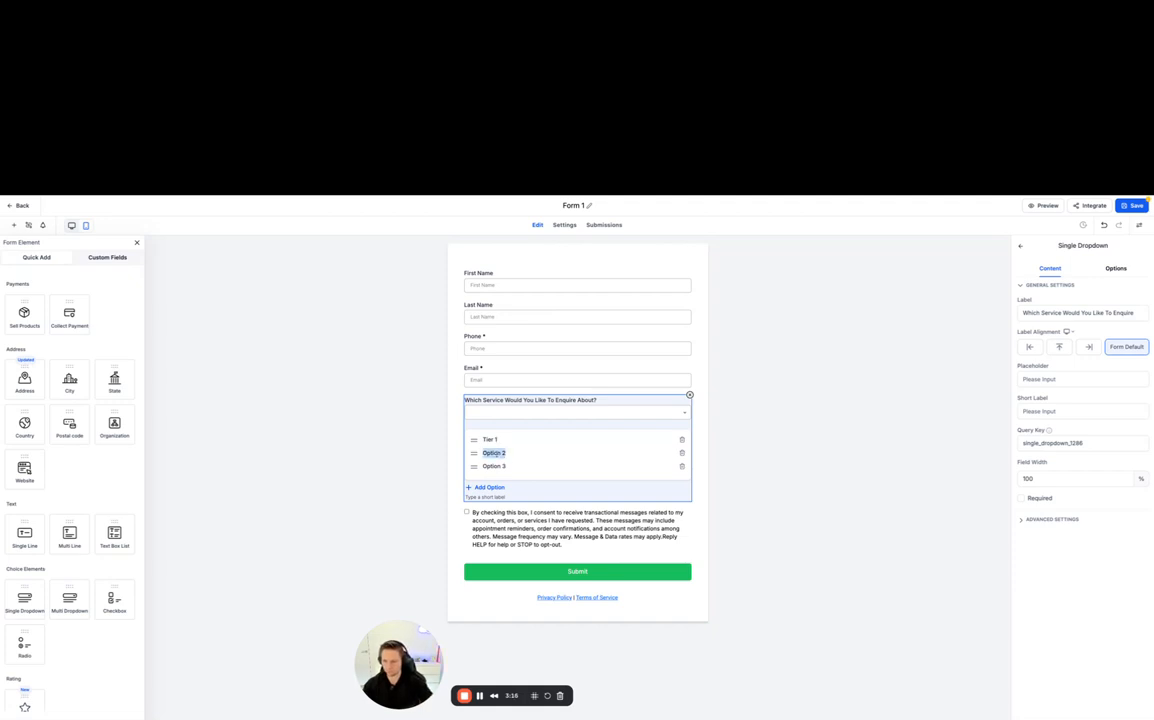
pyautogui.click(490, 453)
pyautogui.write('Tie')
pyautogui.tripleClick(488, 453)
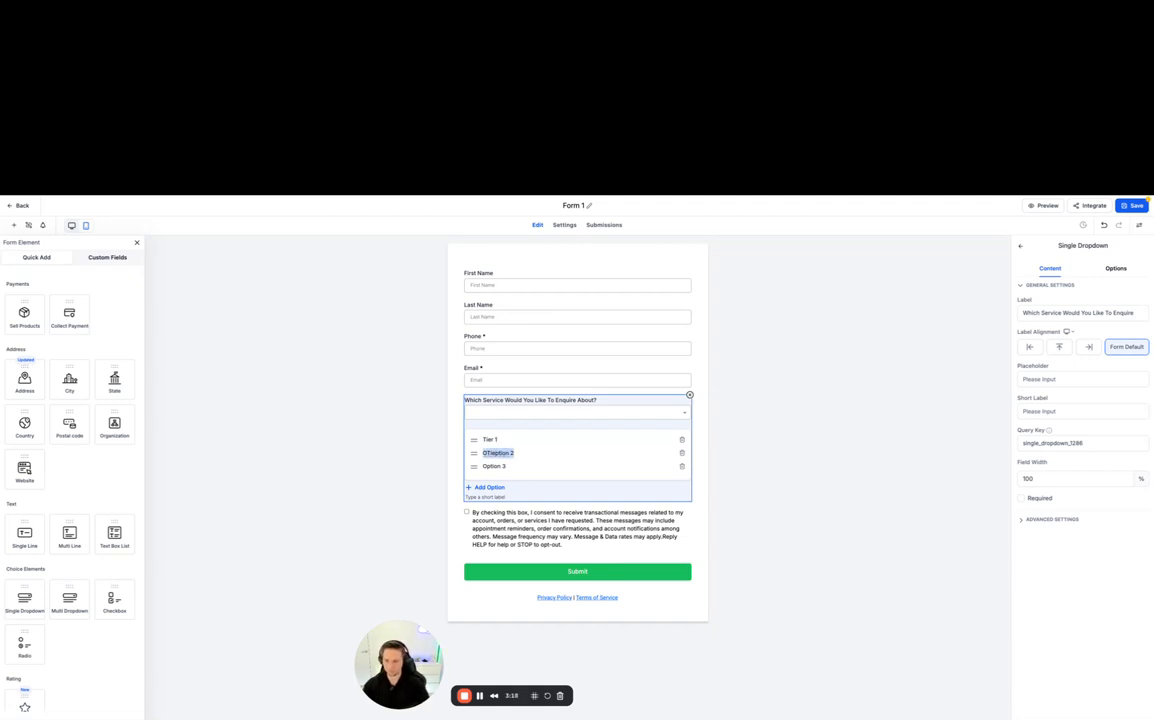
pyautogui.write('Tier 2')
# - Rename the service dropdown's third option as "Tier 3"
pyautogui.tripleClick(494, 466)
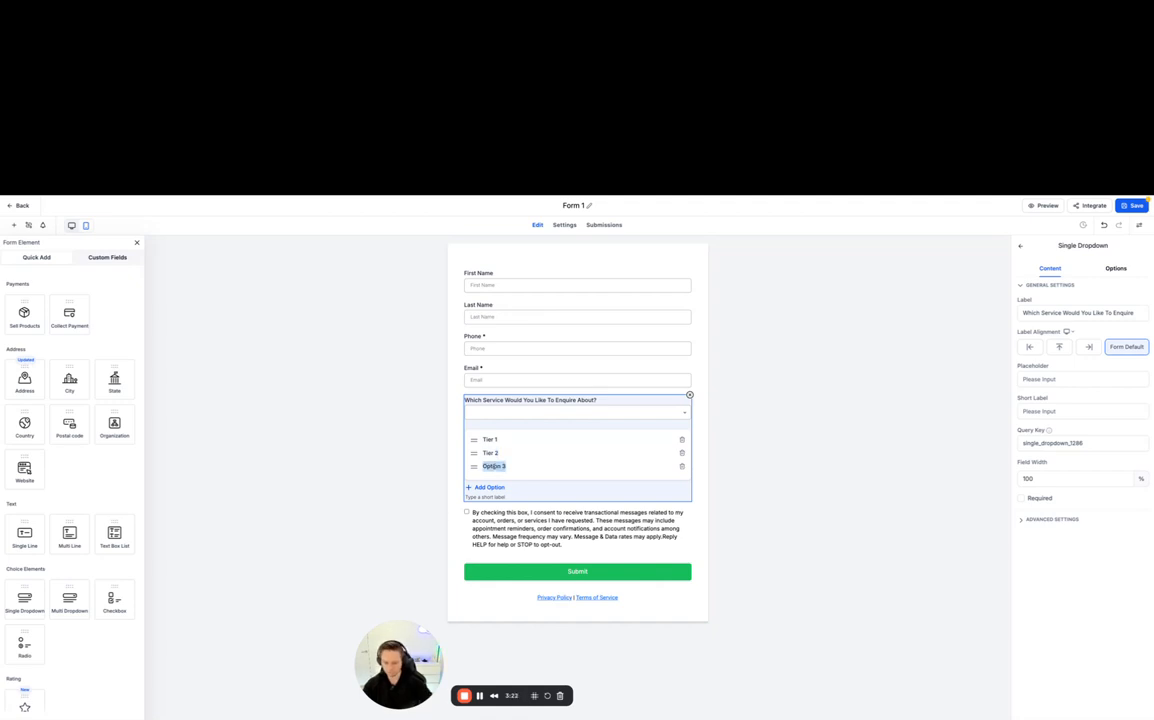
pyautogui.write('Tier')
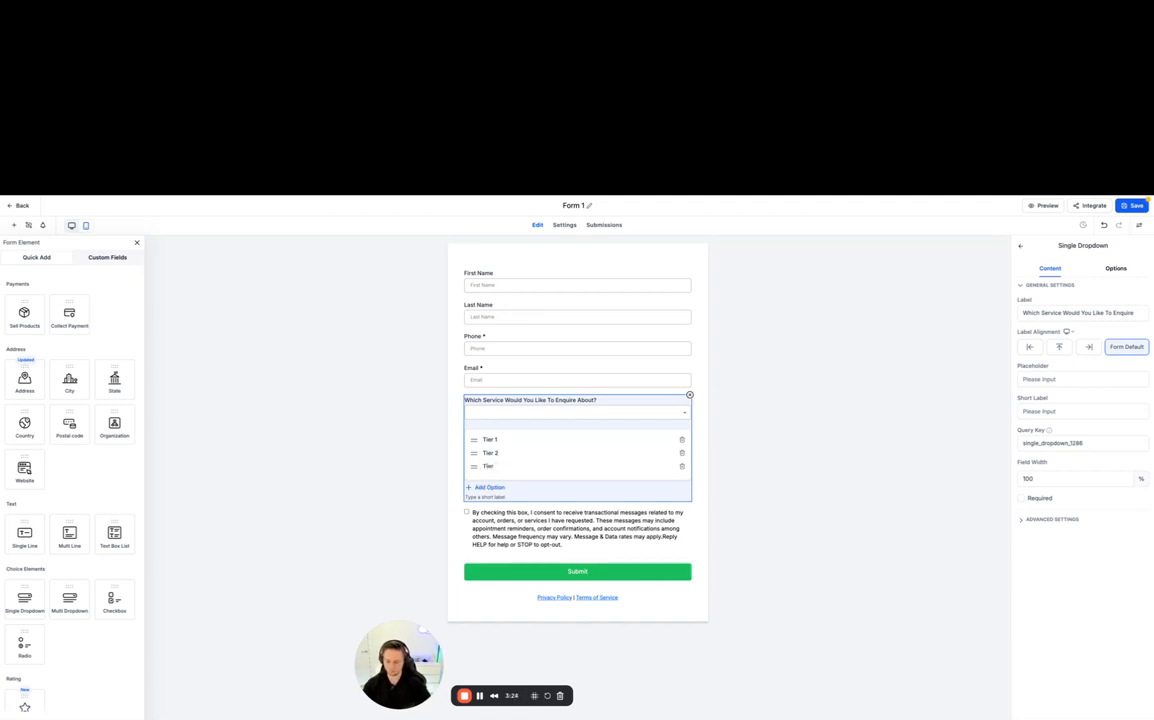
pyautogui.write(' 3')
pyautogui.click(788, 432)
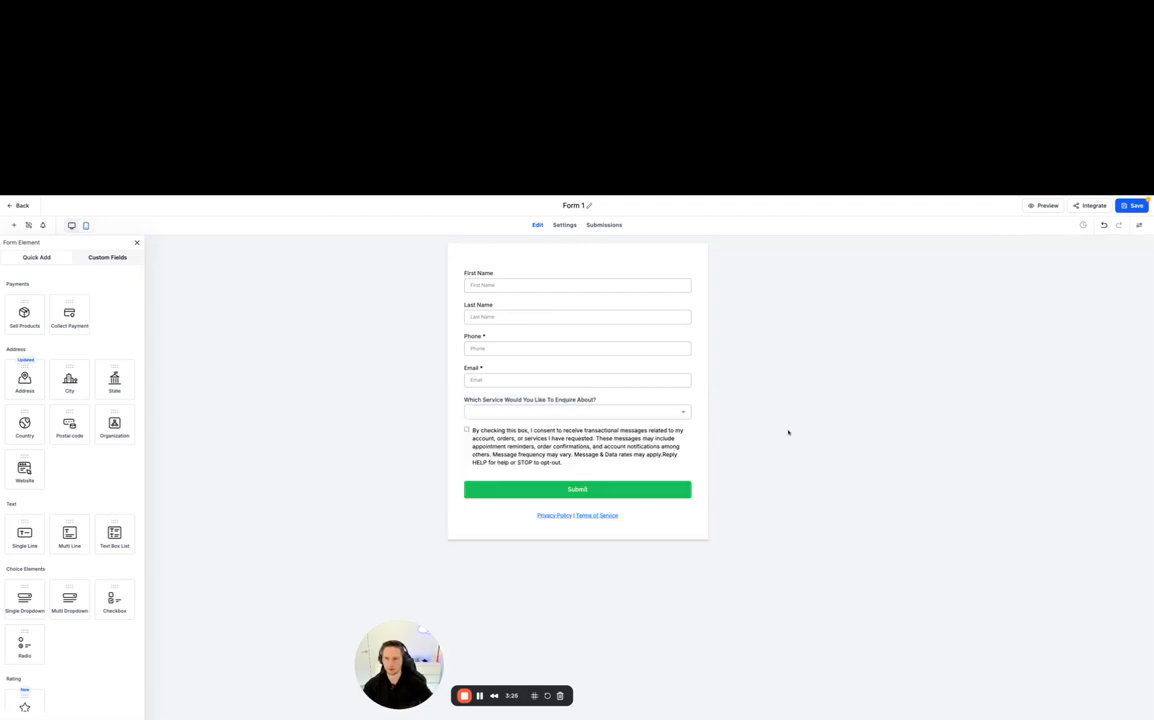
# - Set the service dropdown's placeholder to "Please select from dropdown"
pyautogui.click(654, 407)
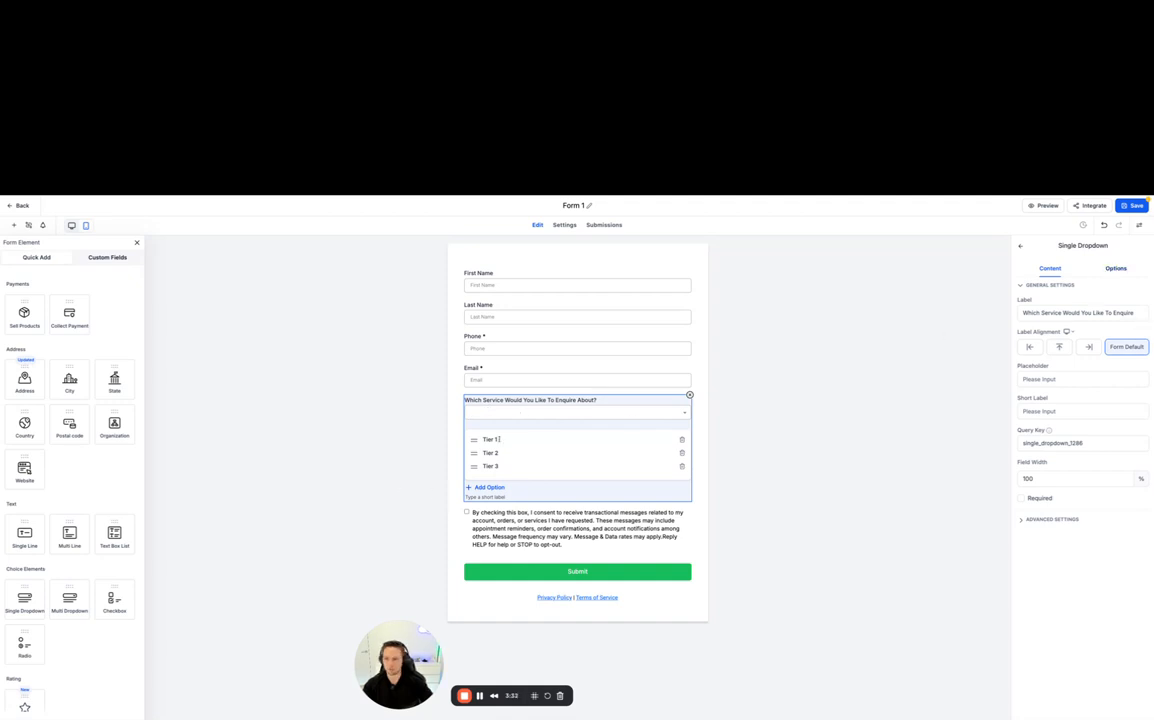
pyautogui.click(1039, 381)
pyautogui.write('P')
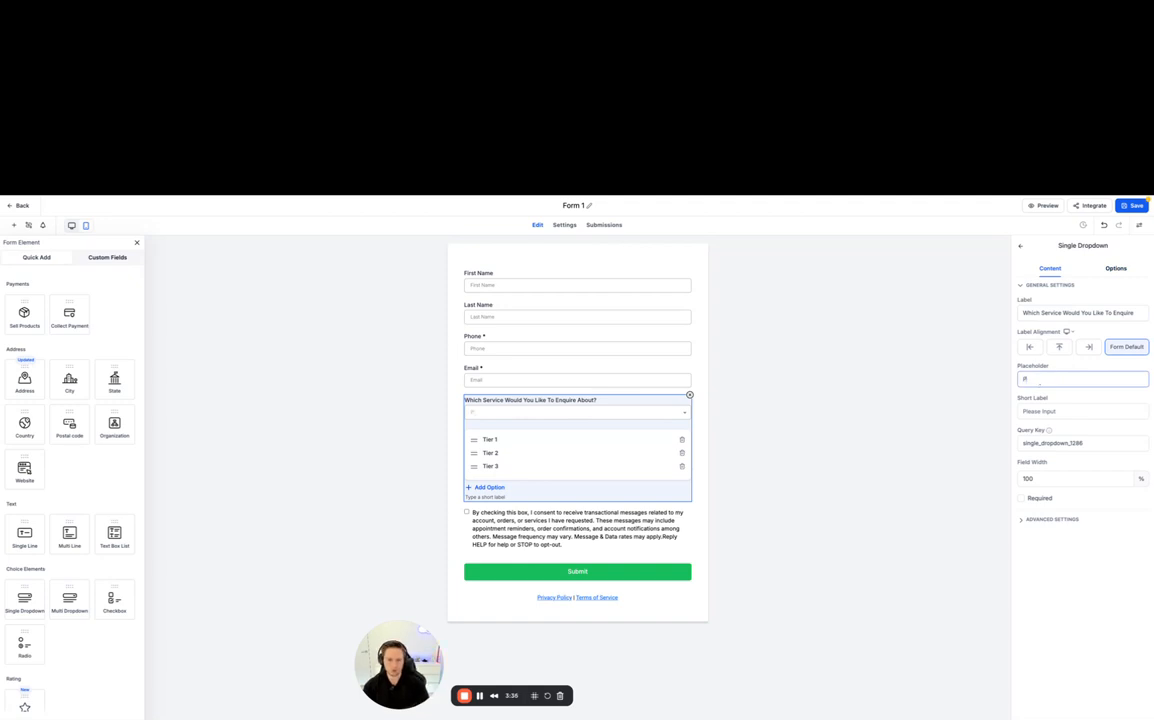
pyautogui.write('lease sele')
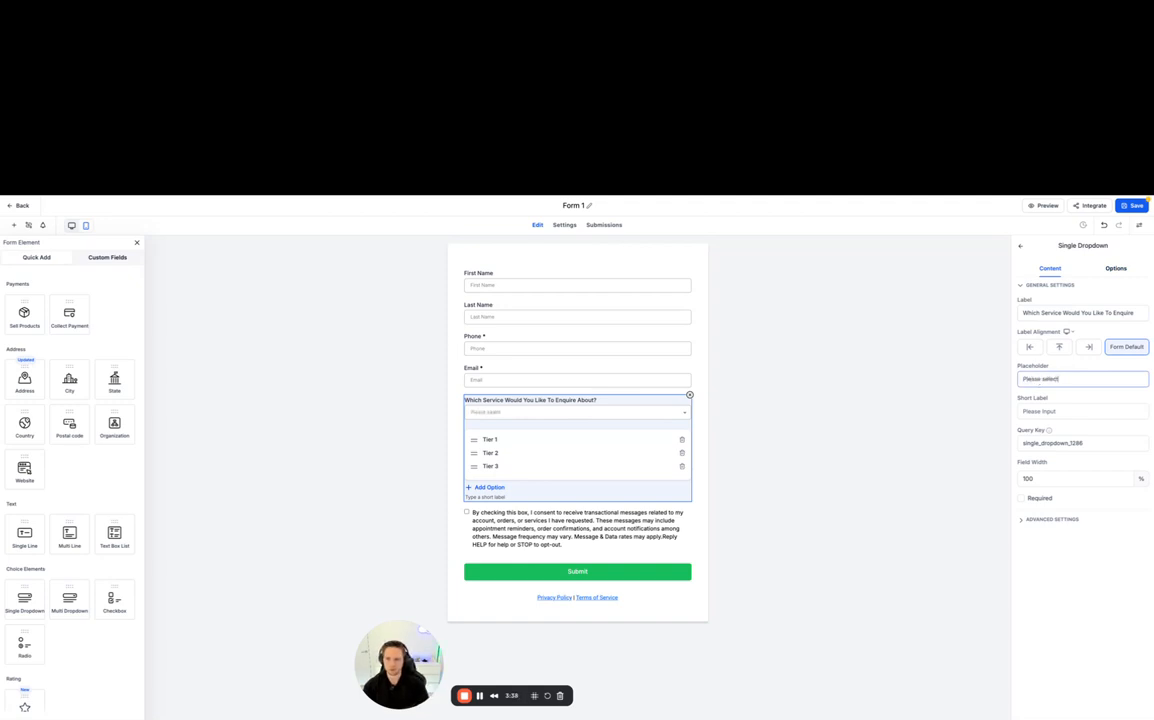
pyautogui.write('ct')
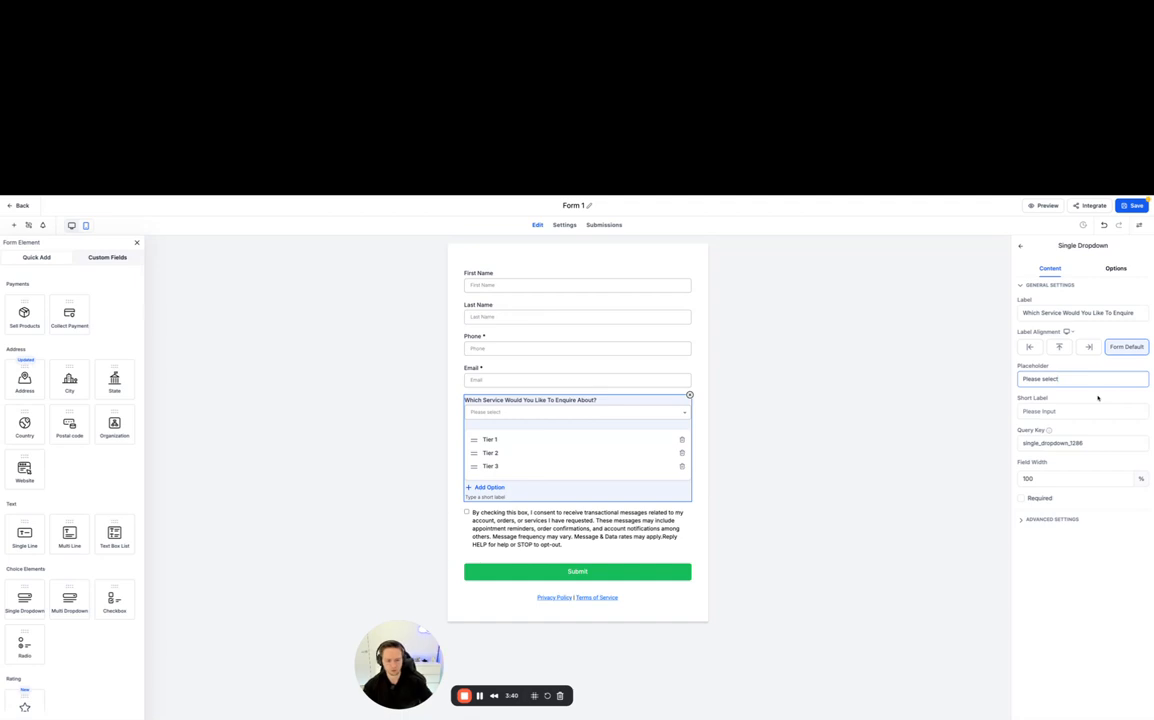
pyautogui.write(' from d')
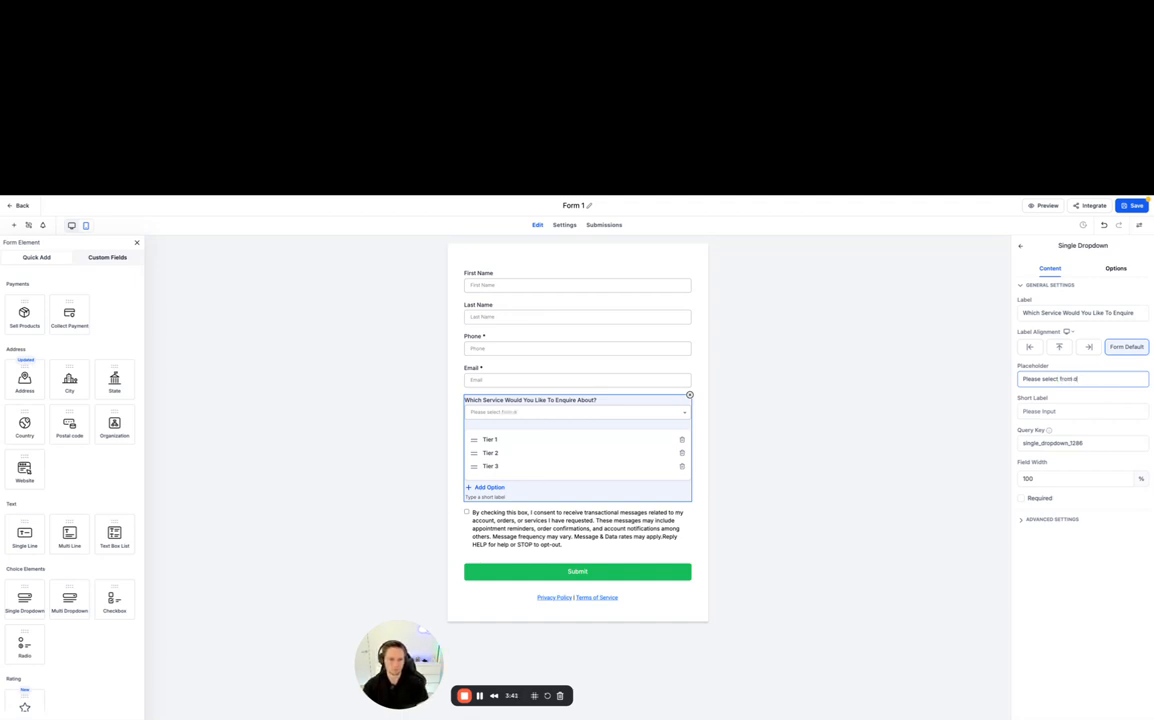
pyautogui.write('ropdown')
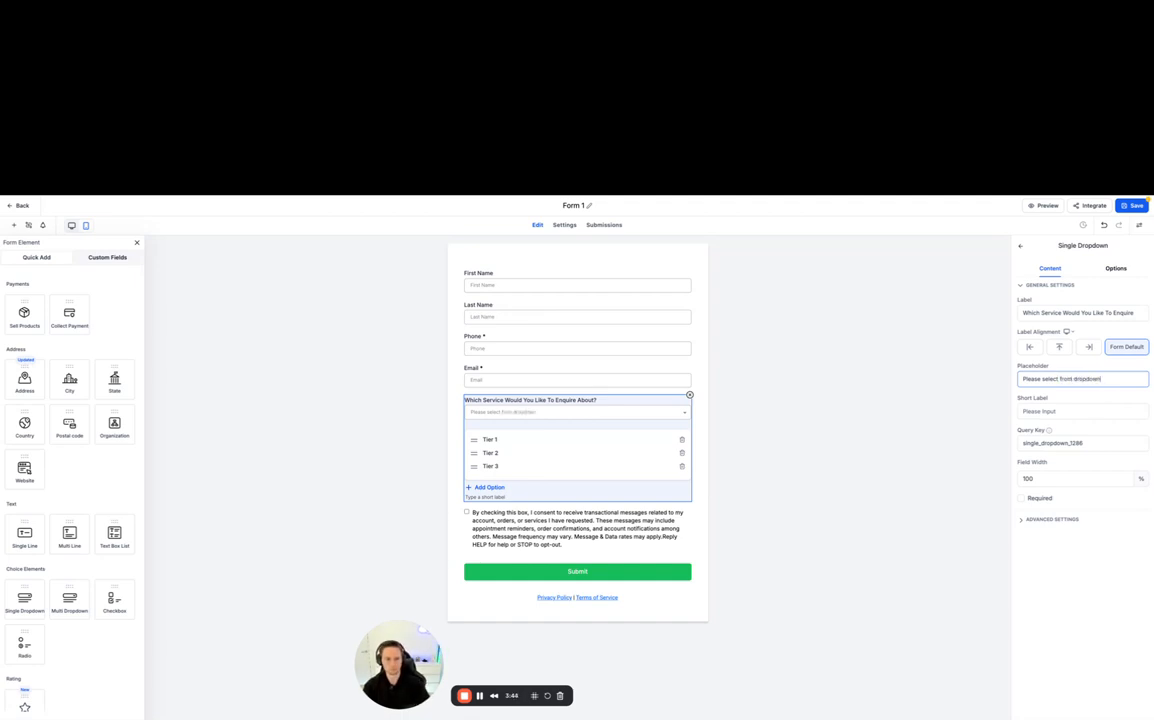
pyautogui.click(1110, 427)
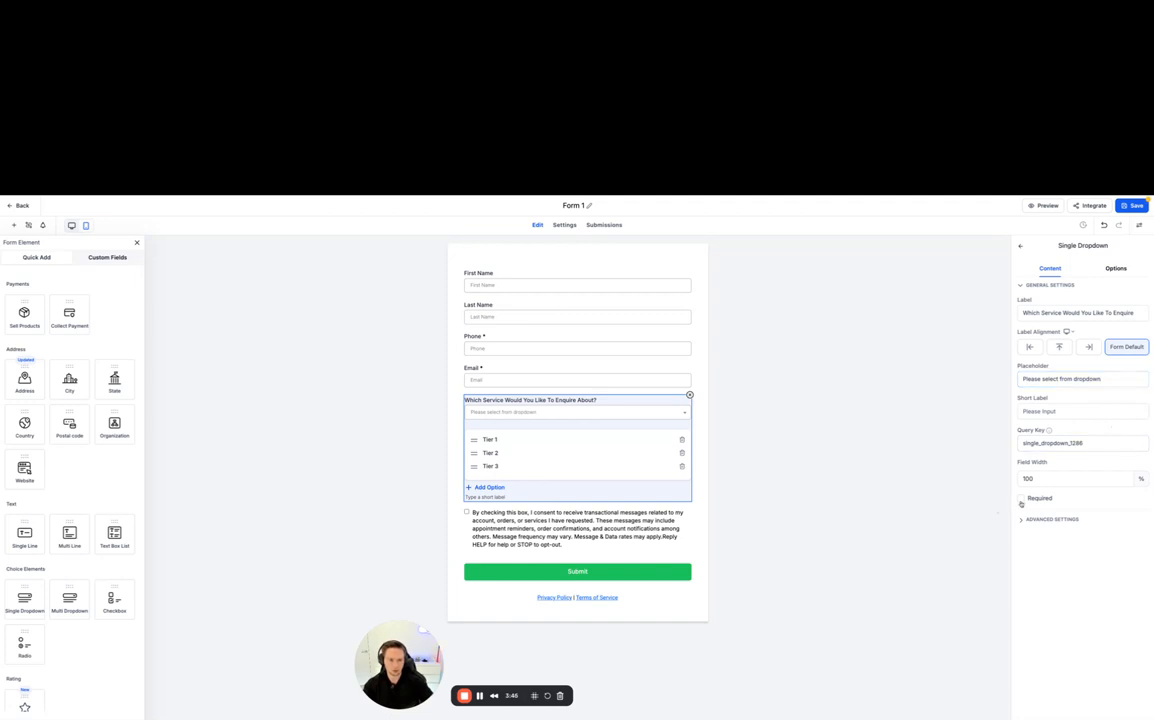
# - Save the form with the service dropdown left optional and close the dropdown's settings
pyautogui.click(1021, 499)
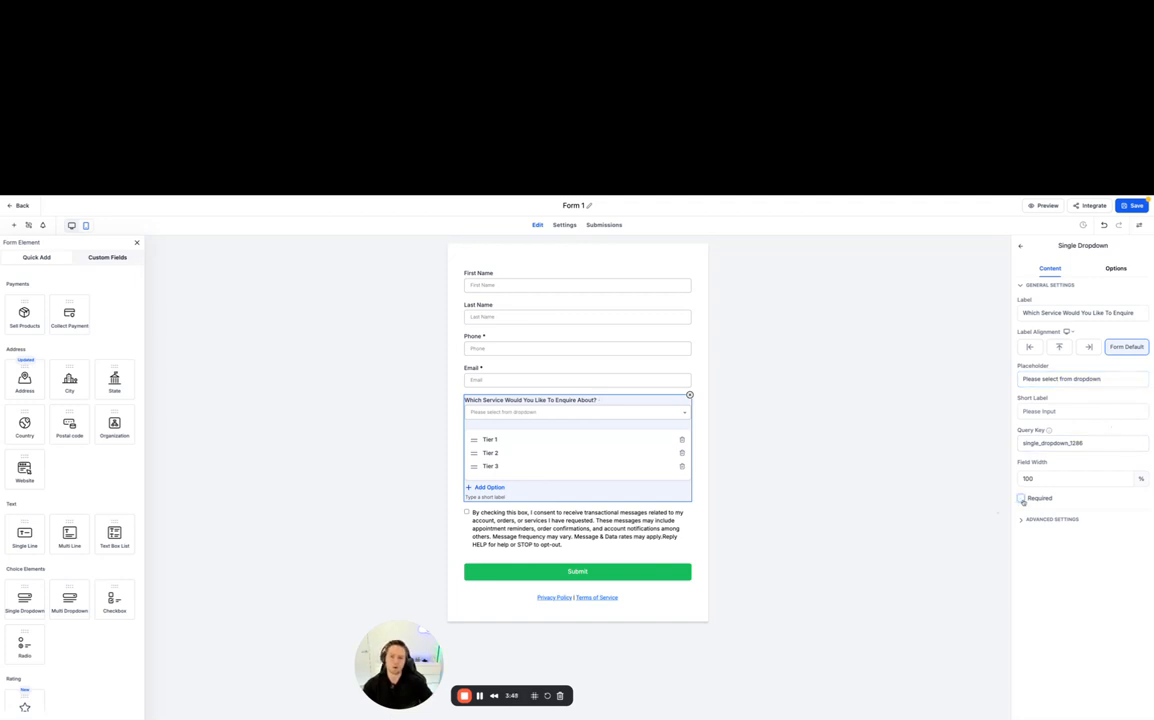
pyautogui.click(1021, 499)
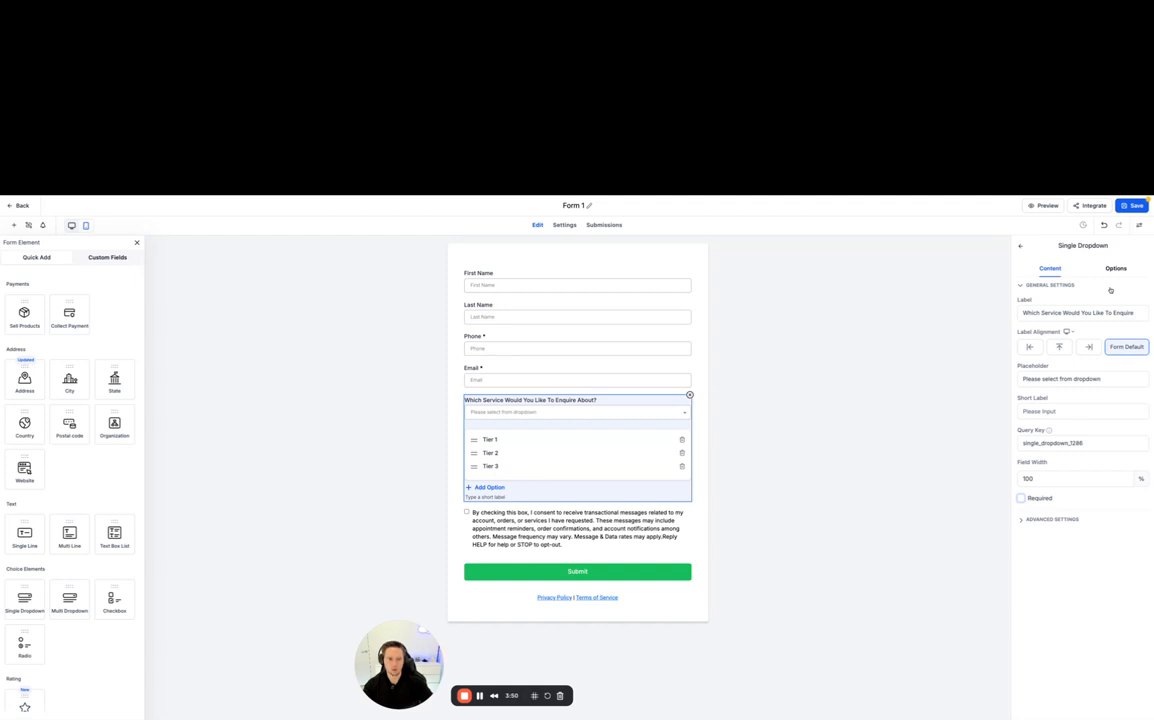
pyautogui.click(1133, 205)
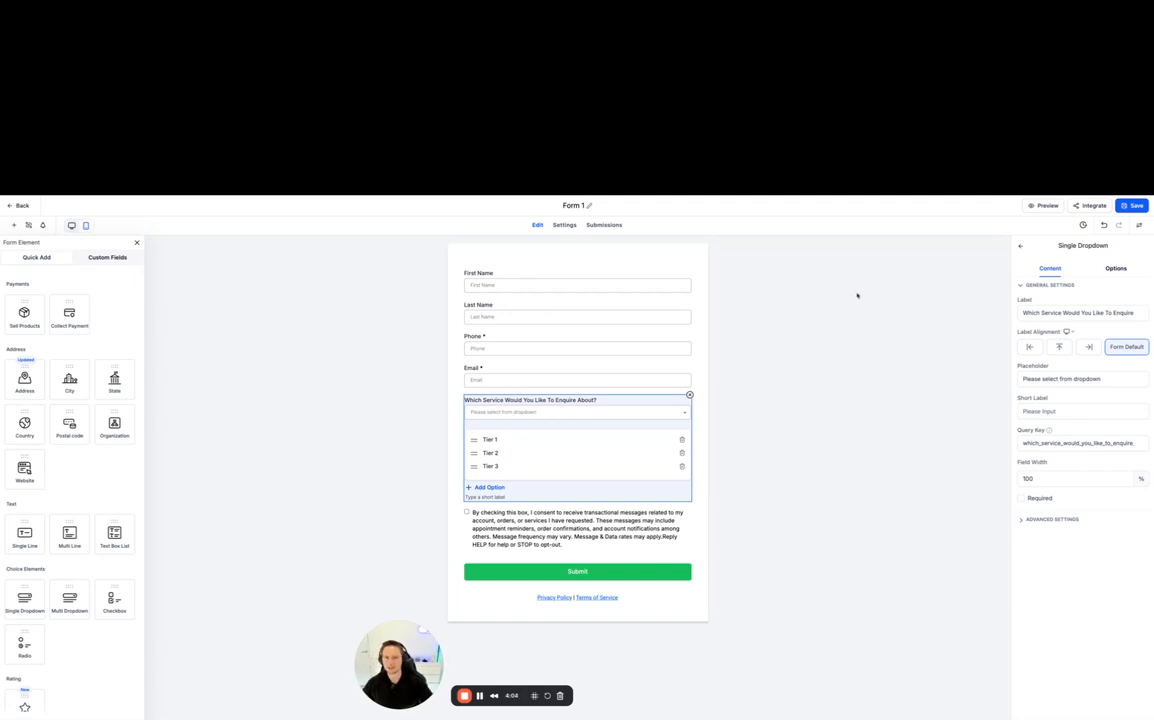
pyautogui.click(1021, 245)
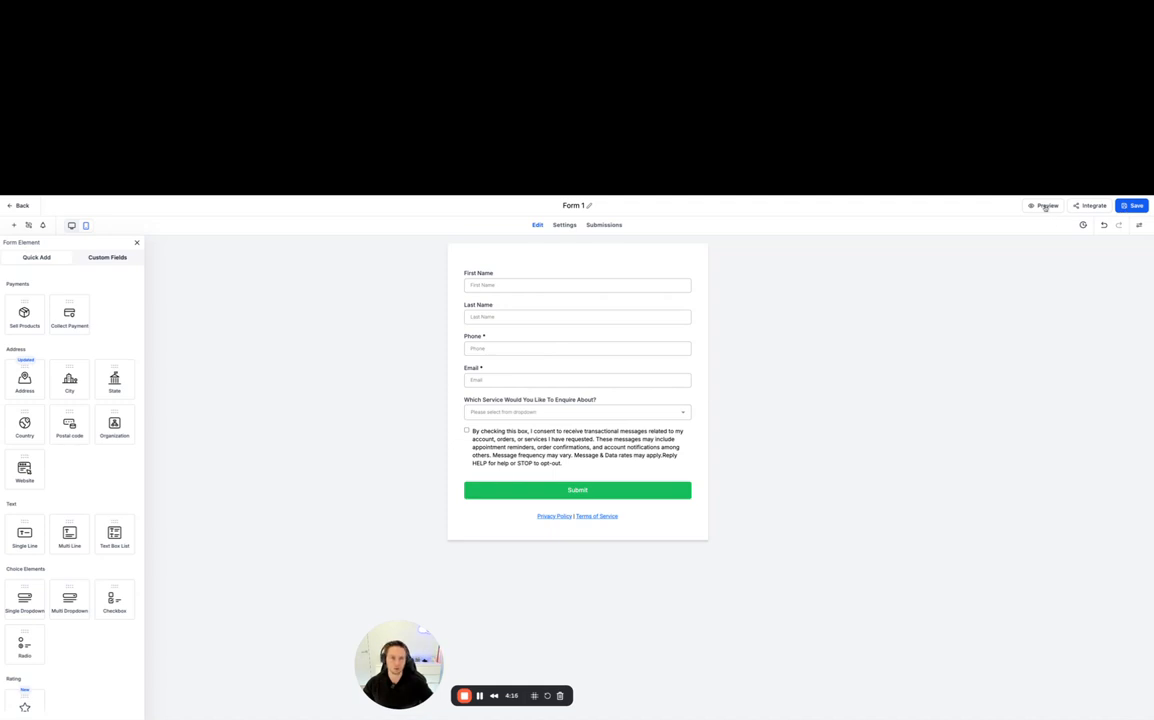
# - Look through the form's embed code, share and email integration options
pyautogui.click(1082, 206)
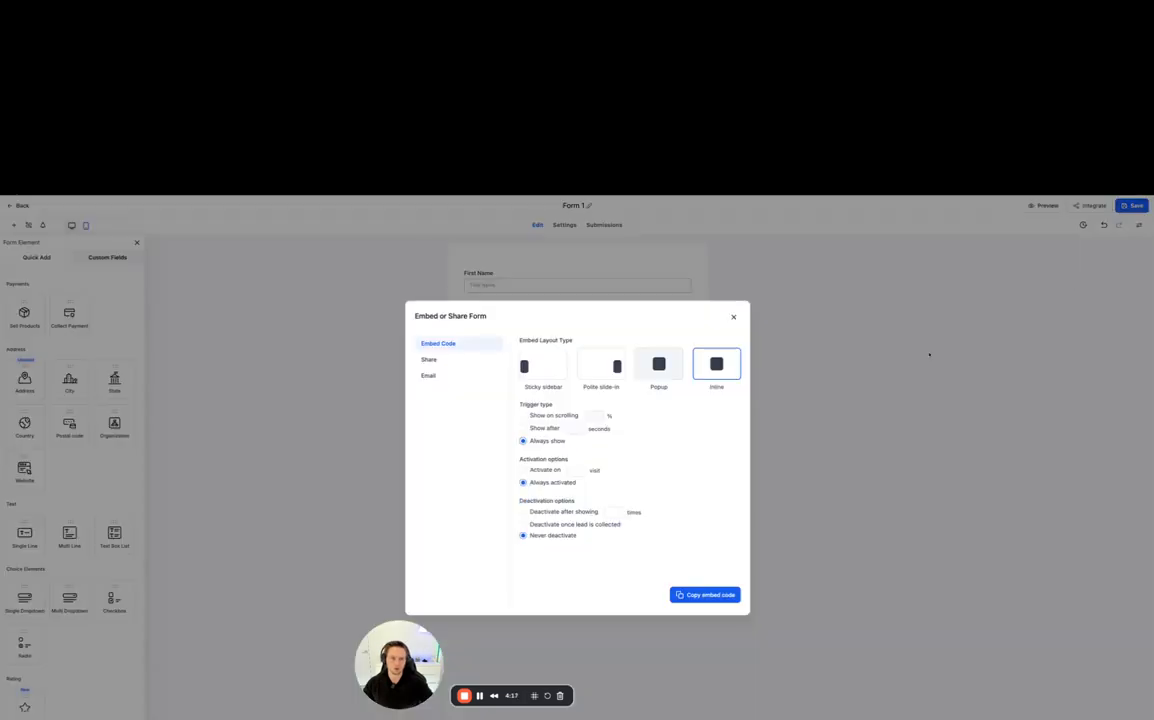
pyautogui.click(428, 359)
pyautogui.click(428, 376)
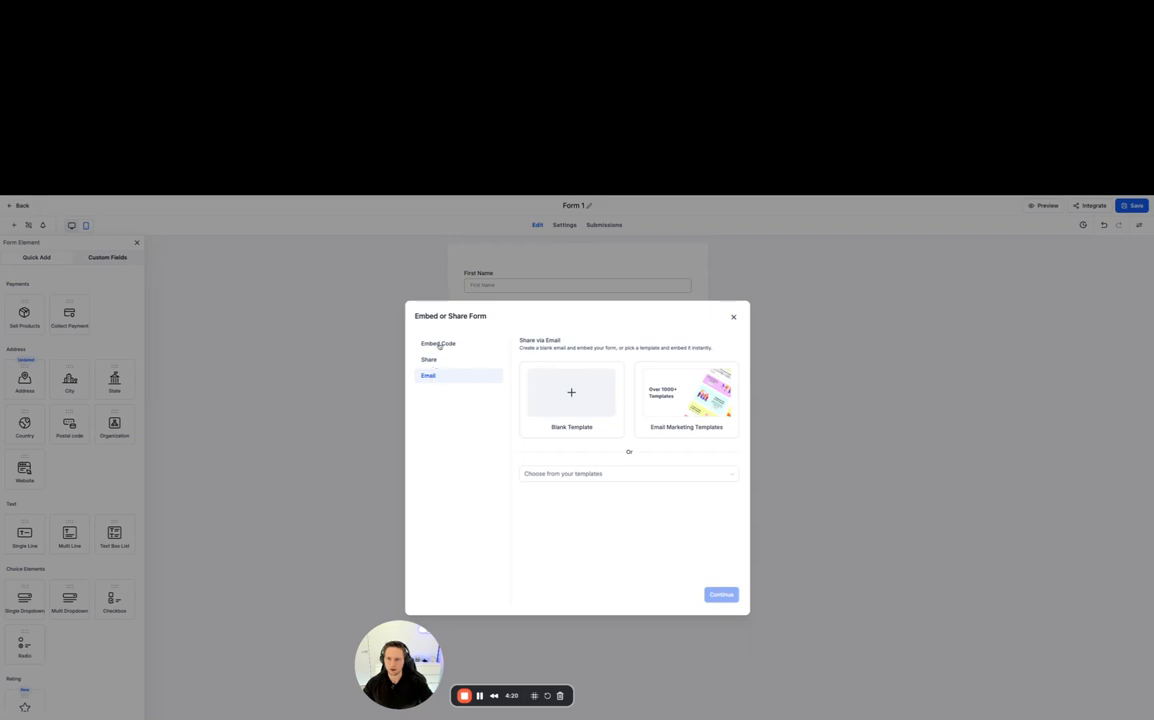
pyautogui.click(440, 345)
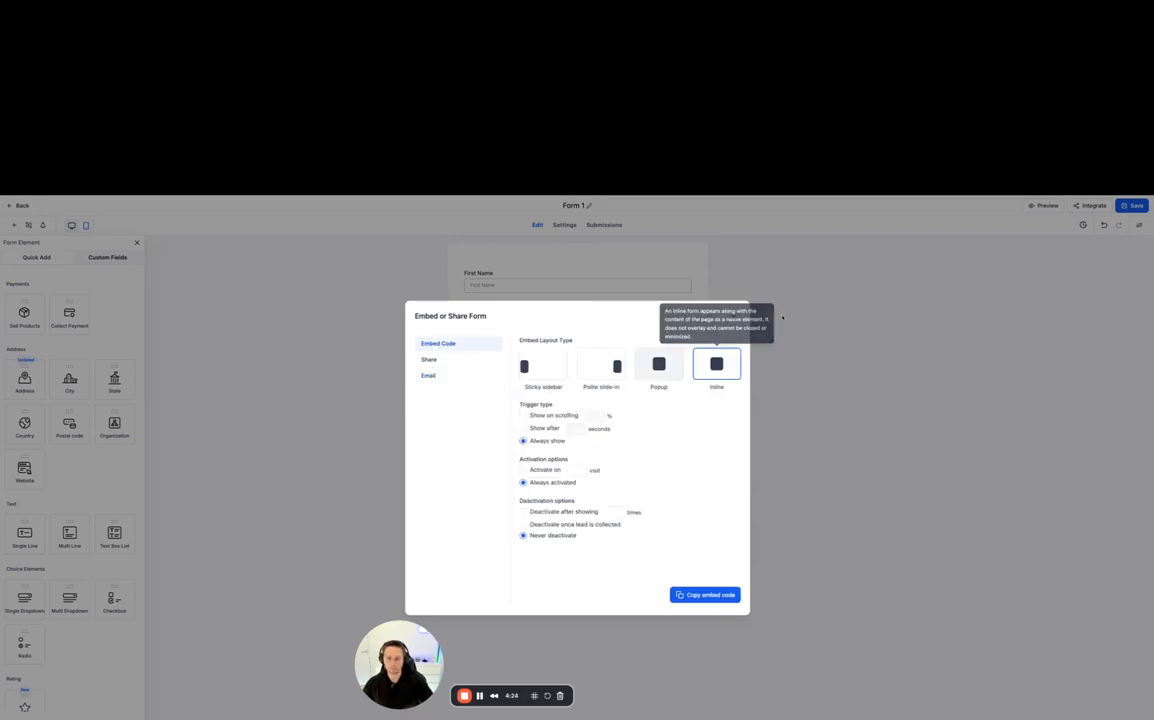
pyautogui.click(734, 317)
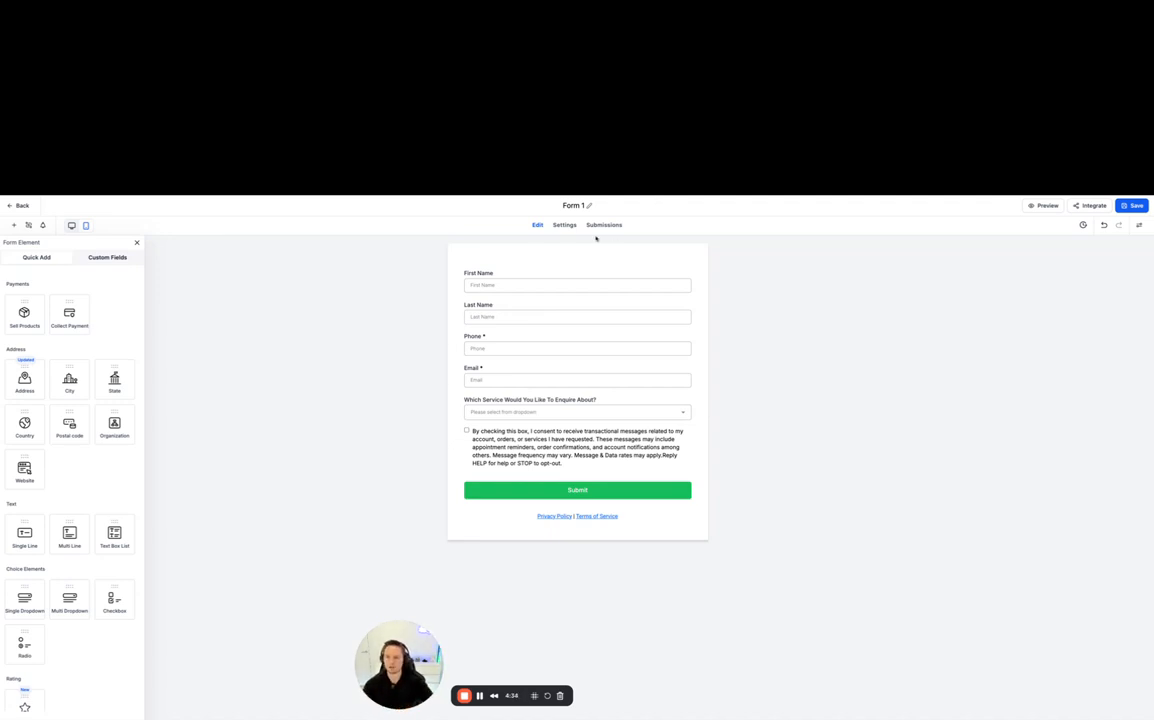
# - Review the form's on-submit message and the available on-submit actions, keeping Message selected
pyautogui.click(564, 225)
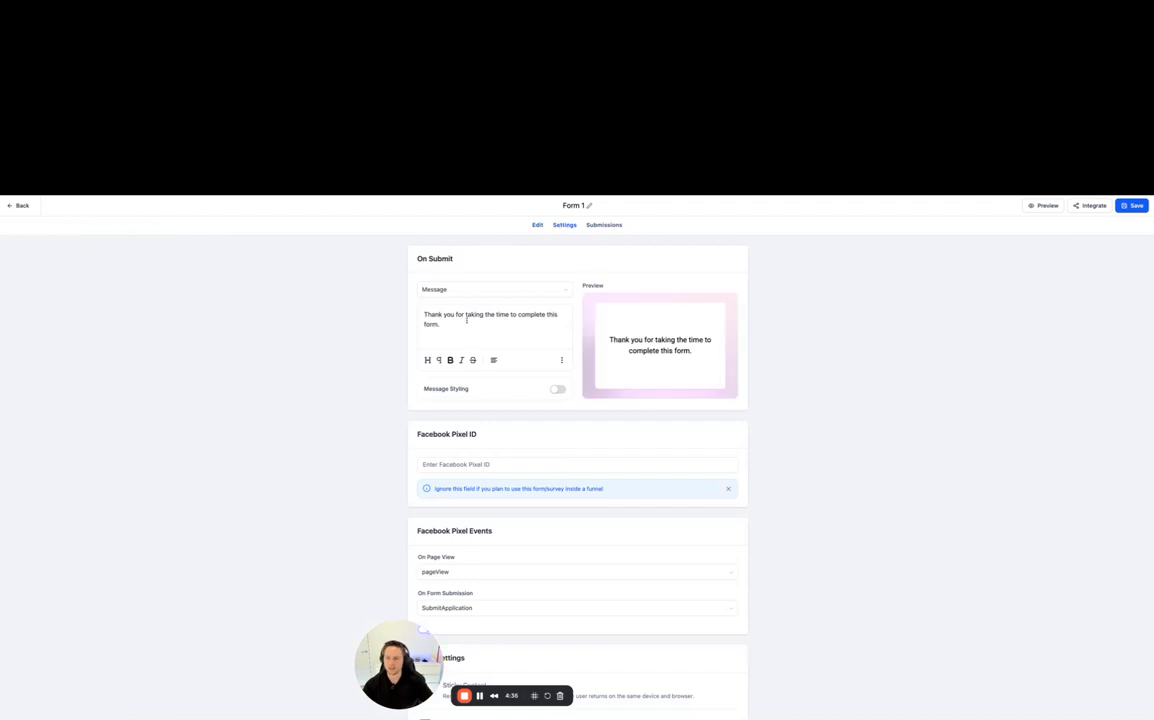
pyautogui.click(466, 320)
pyautogui.click(438, 288)
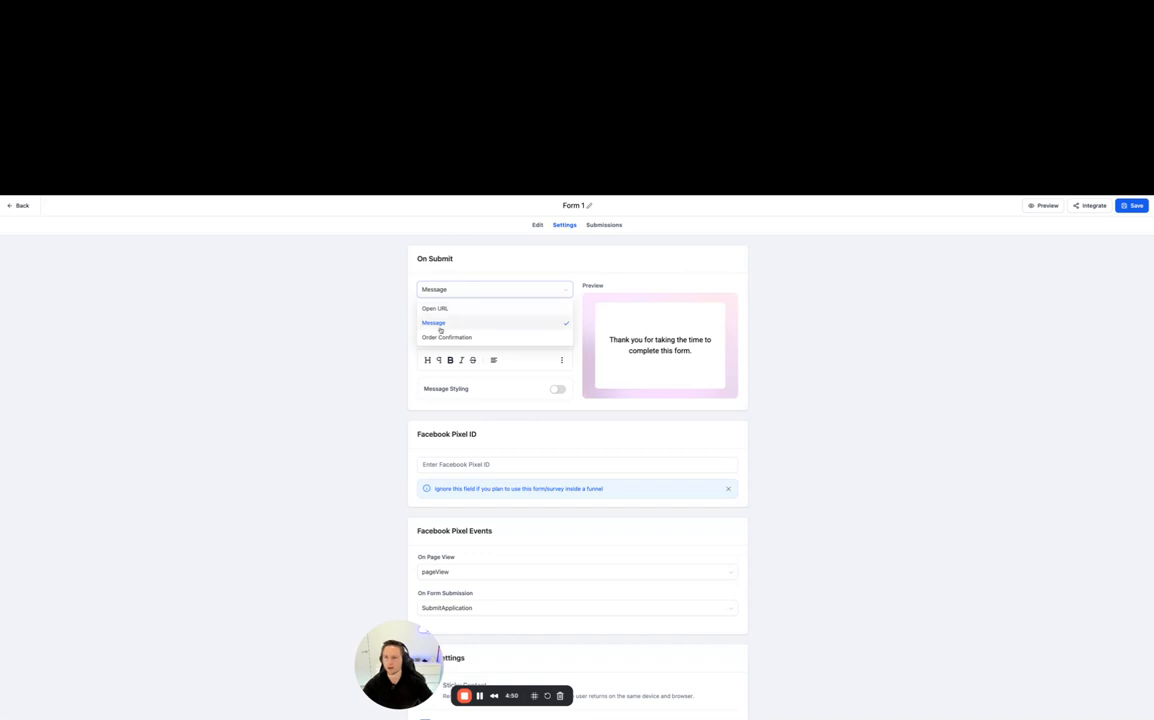
pyautogui.click(448, 320)
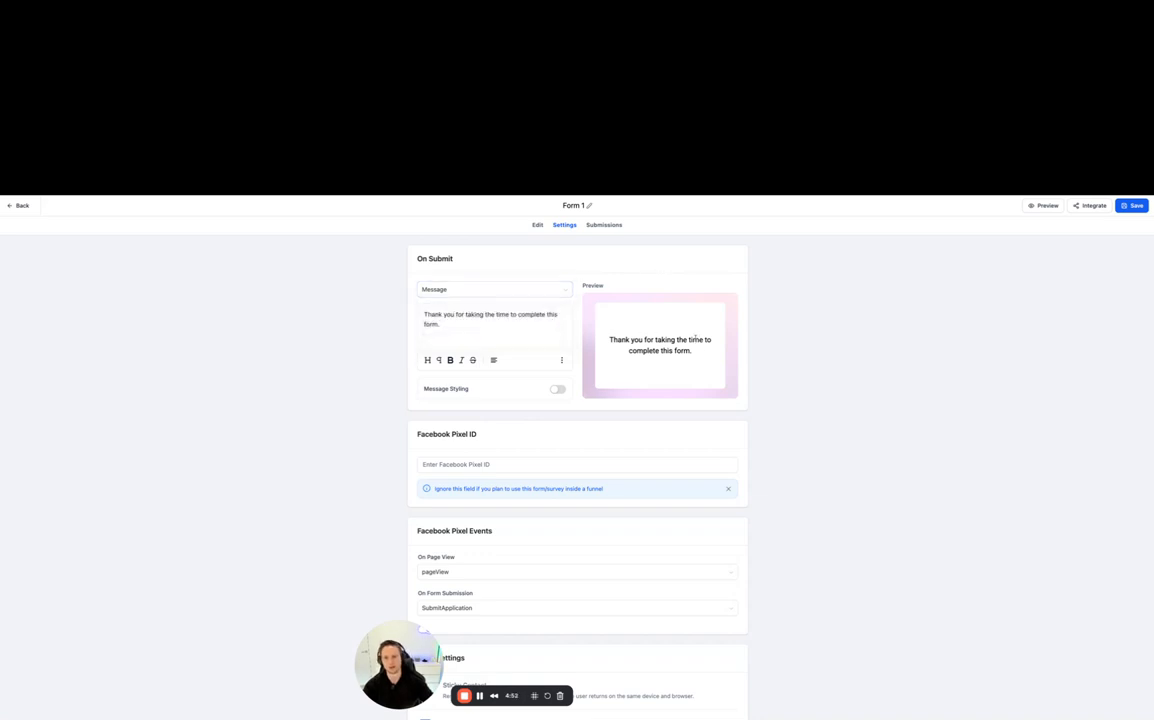
# - Enable Sticky Contact in the form settings and save the form
pyautogui.scroll(-1, 646, 392)
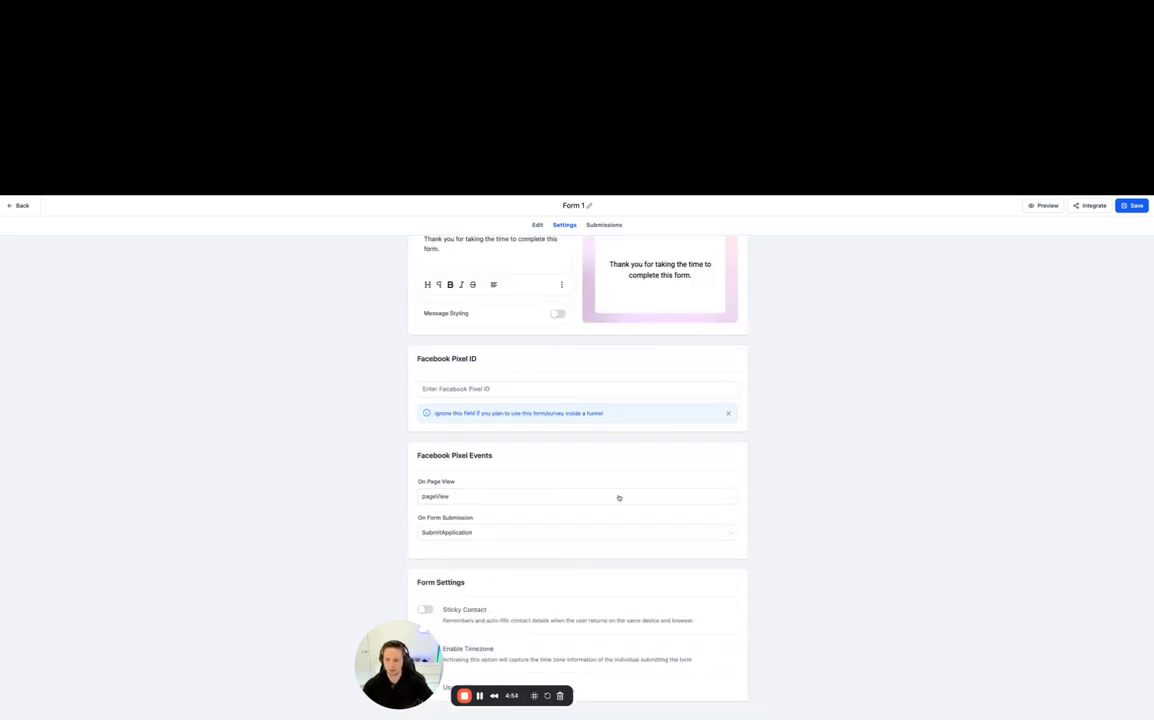
pyautogui.moveTo(398, 645); pyautogui.dragTo(928, 576)
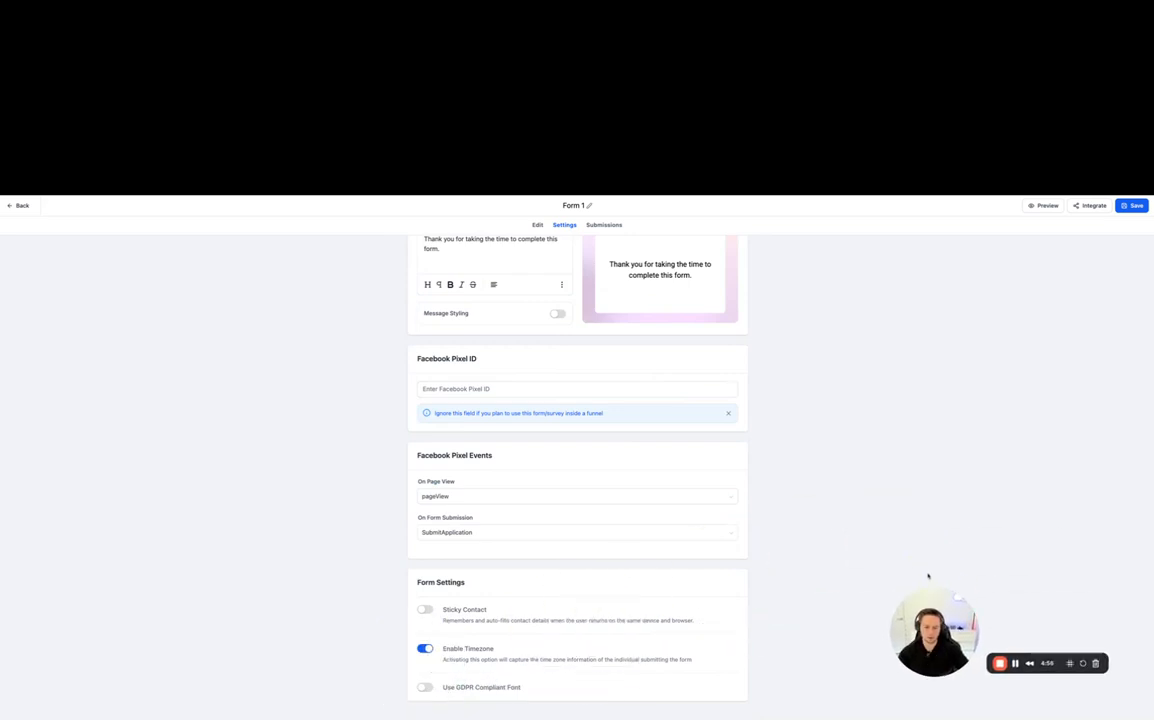
pyautogui.click(425, 609)
pyautogui.scroll(2, 484, 550)
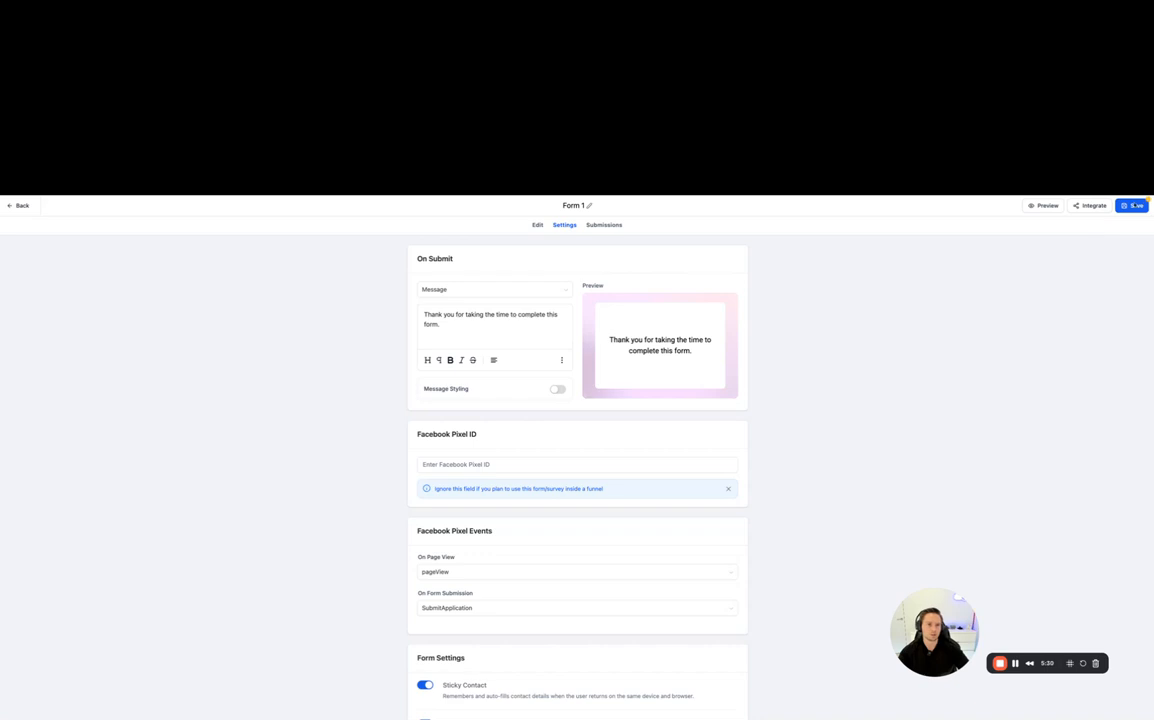
pyautogui.click(1134, 205)
pyautogui.scroll(-2, 628, 363)
pyautogui.scroll(2, 630, 390)
# - Rename the form as "Waitlist Form", save it and return to the forms list
pyautogui.doubleClick(575, 205)
pyautogui.hotkey('ctrl', 'a')
pyautogui.write('Waist')
pyautogui.press('BackSpace')
pyautogui.press('BackSpace')
pyautogui.write('tlist Form')
pyautogui.press('Return')
pyautogui.click(1132, 205)
pyautogui.click(20, 206)
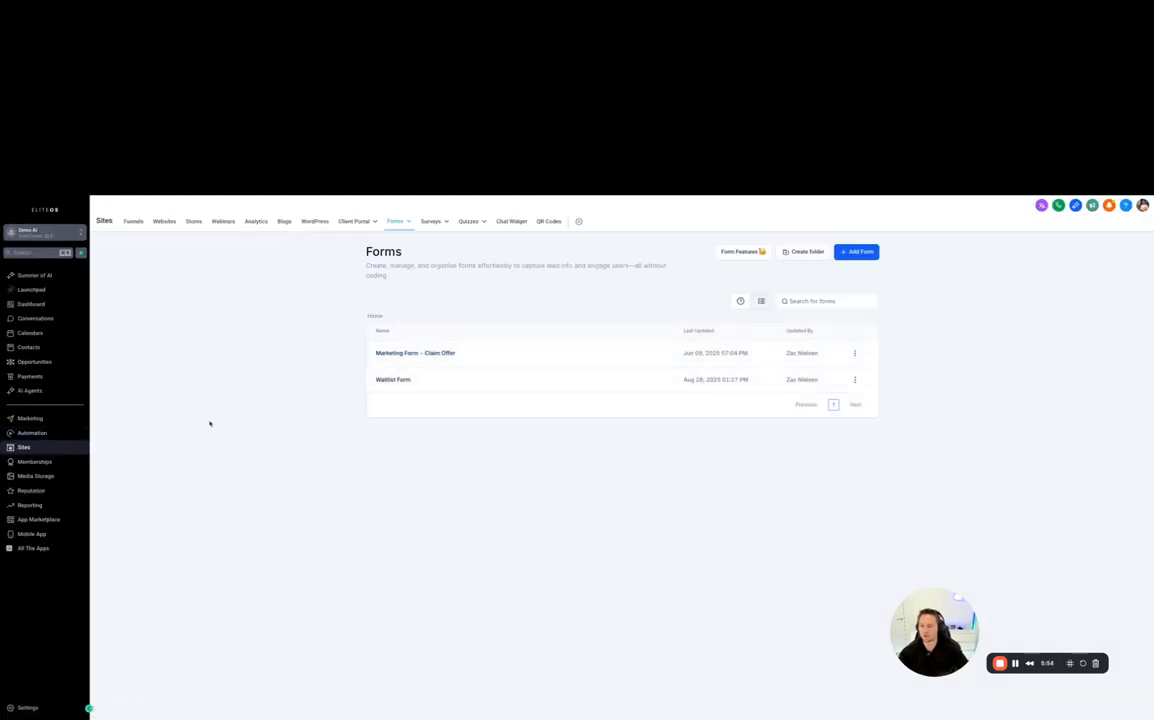
# - Create a new automation workflow from scratch
pyautogui.click(33, 433)
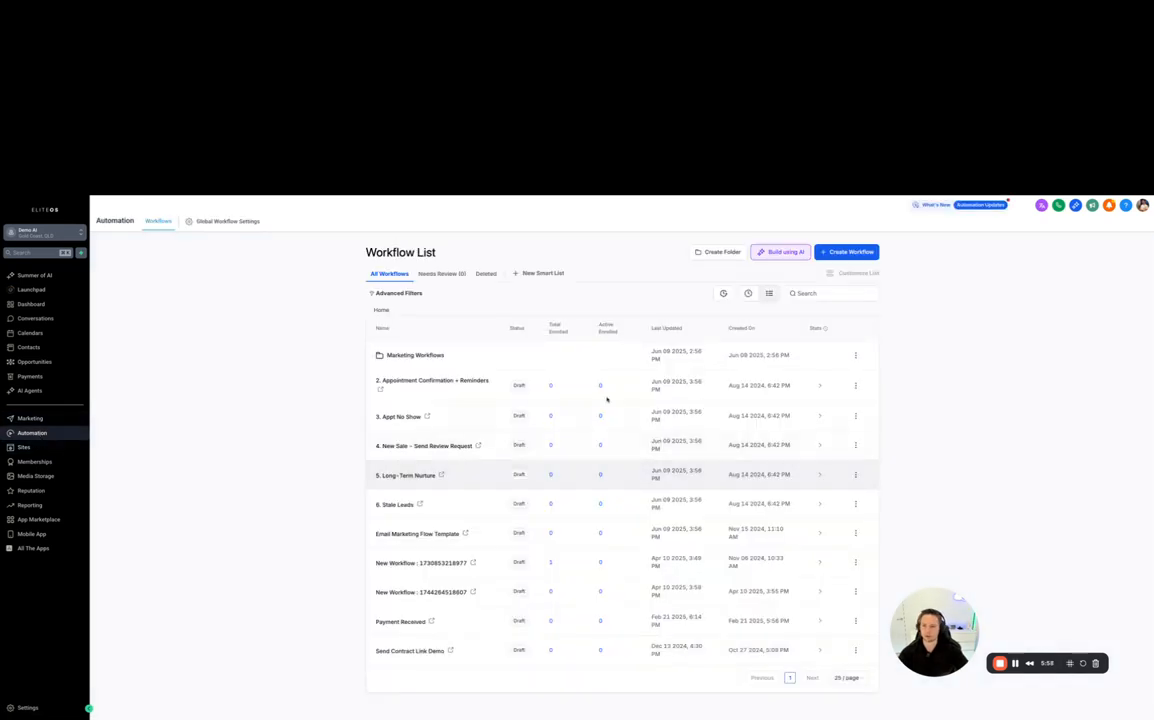
pyautogui.click(857, 253)
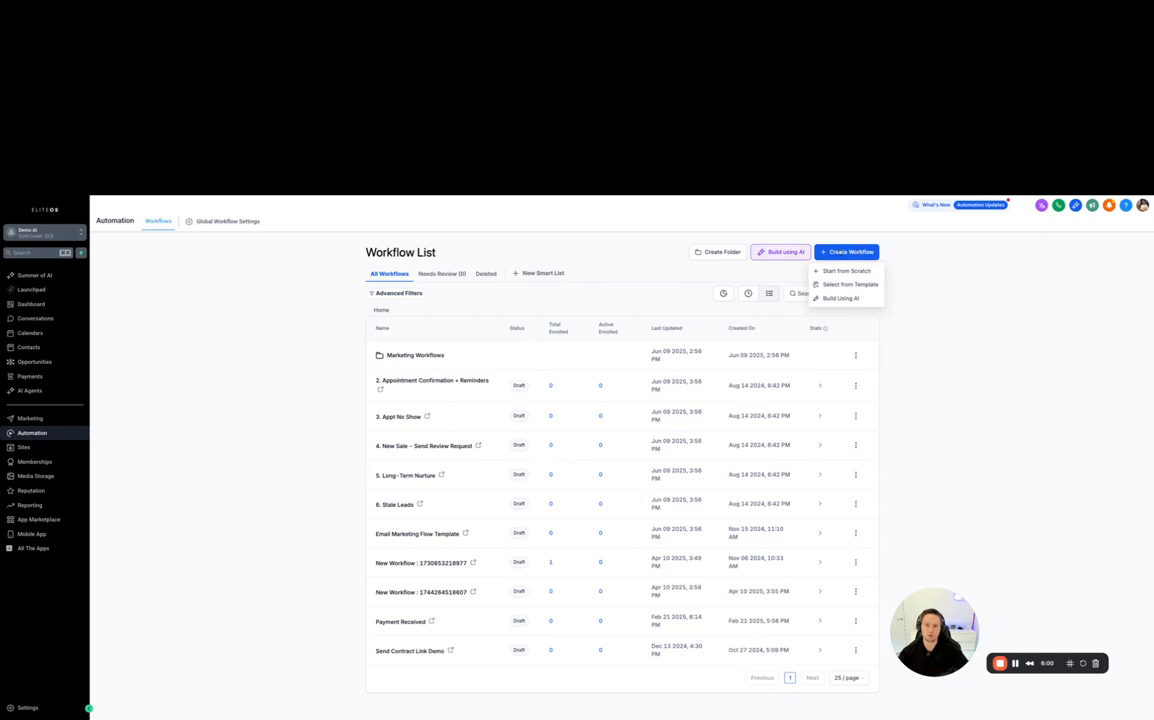
pyautogui.click(838, 271)
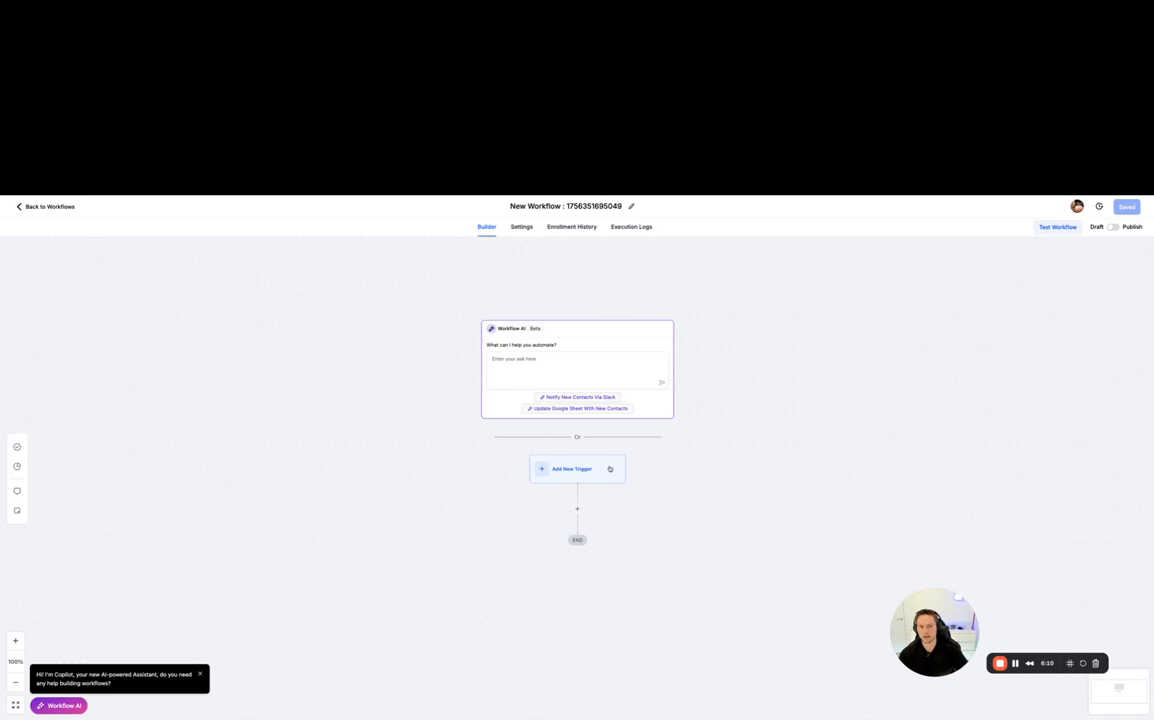
# - Search the workflow triggers for "form" and choose the Form Submitted trigger
pyautogui.click(582, 471)
pyautogui.click(963, 294)
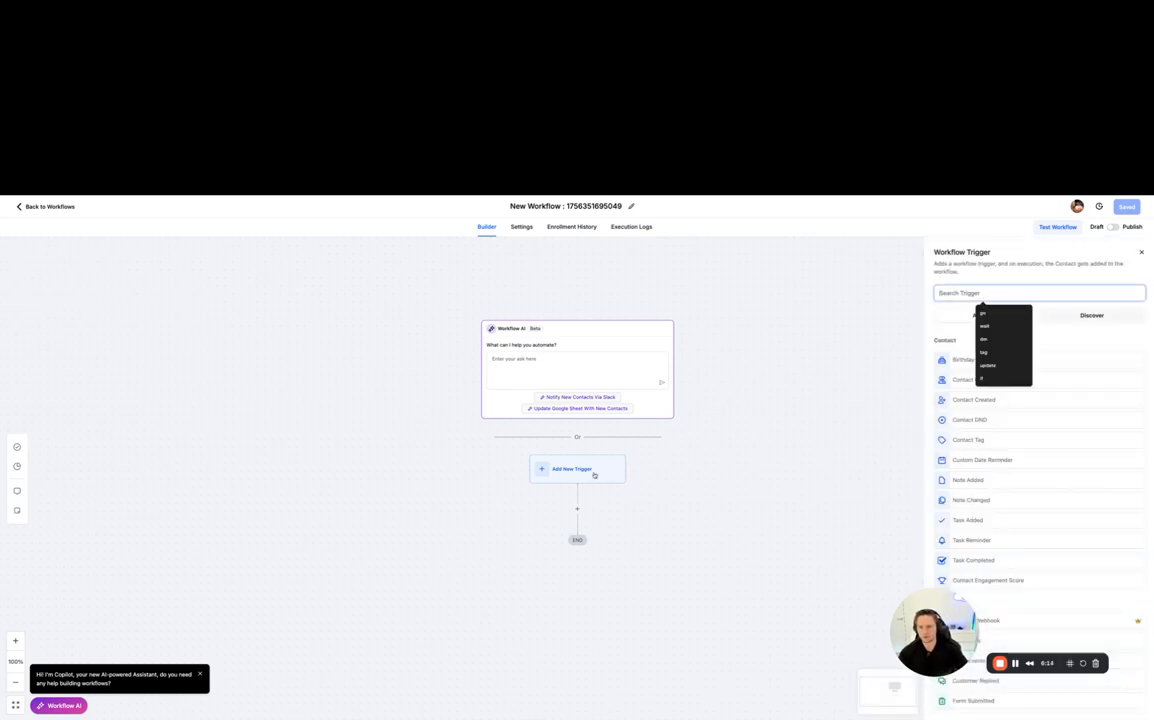
pyautogui.write('form')
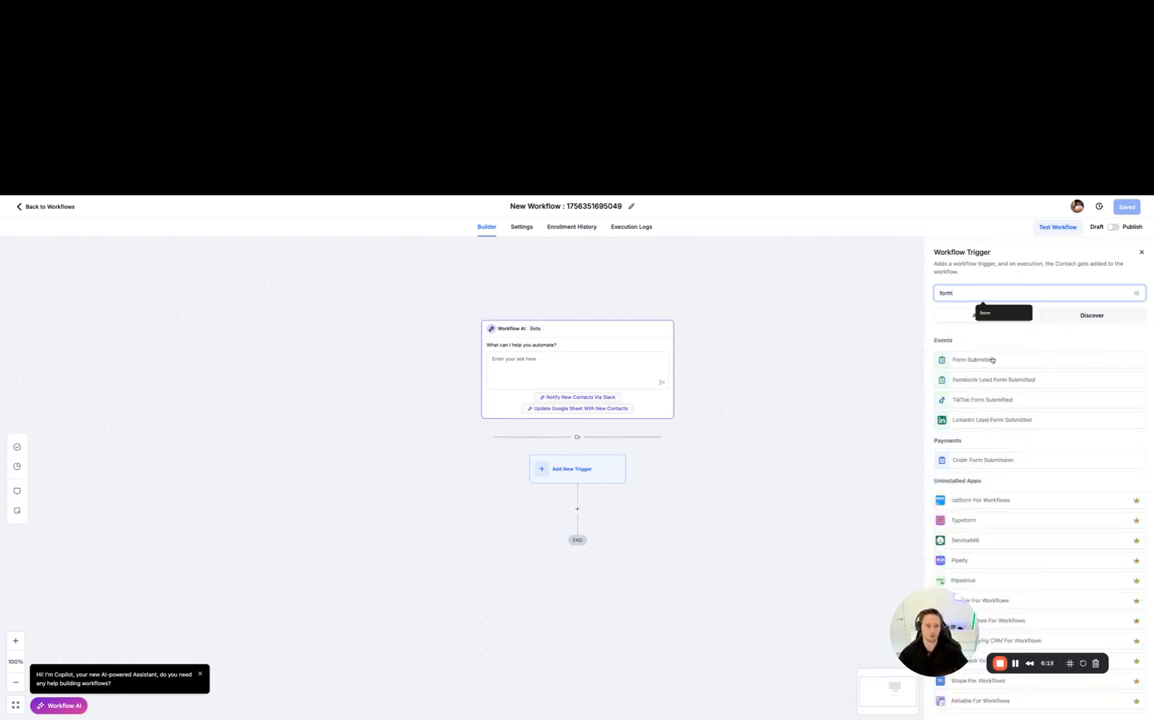
pyautogui.click(960, 360)
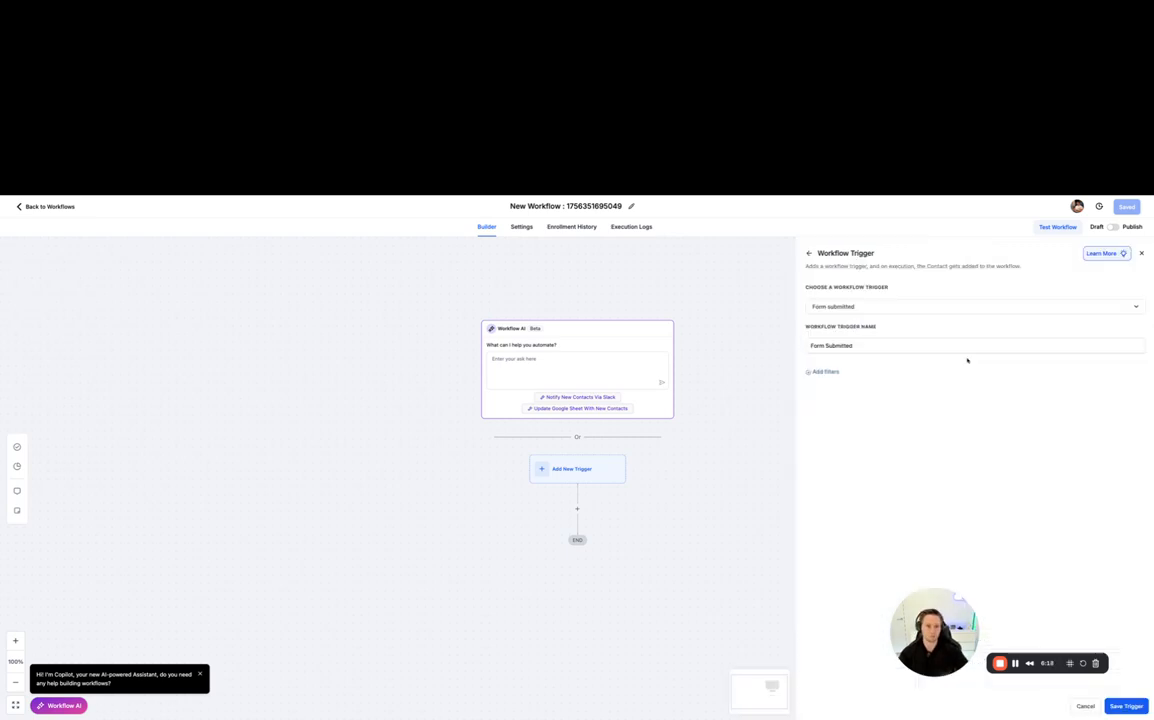
# - Add a trigger filter that limits the submitted form to "Waitlist Form"
pyautogui.click(834, 371)
pyautogui.click(845, 386)
pyautogui.click(872, 365)
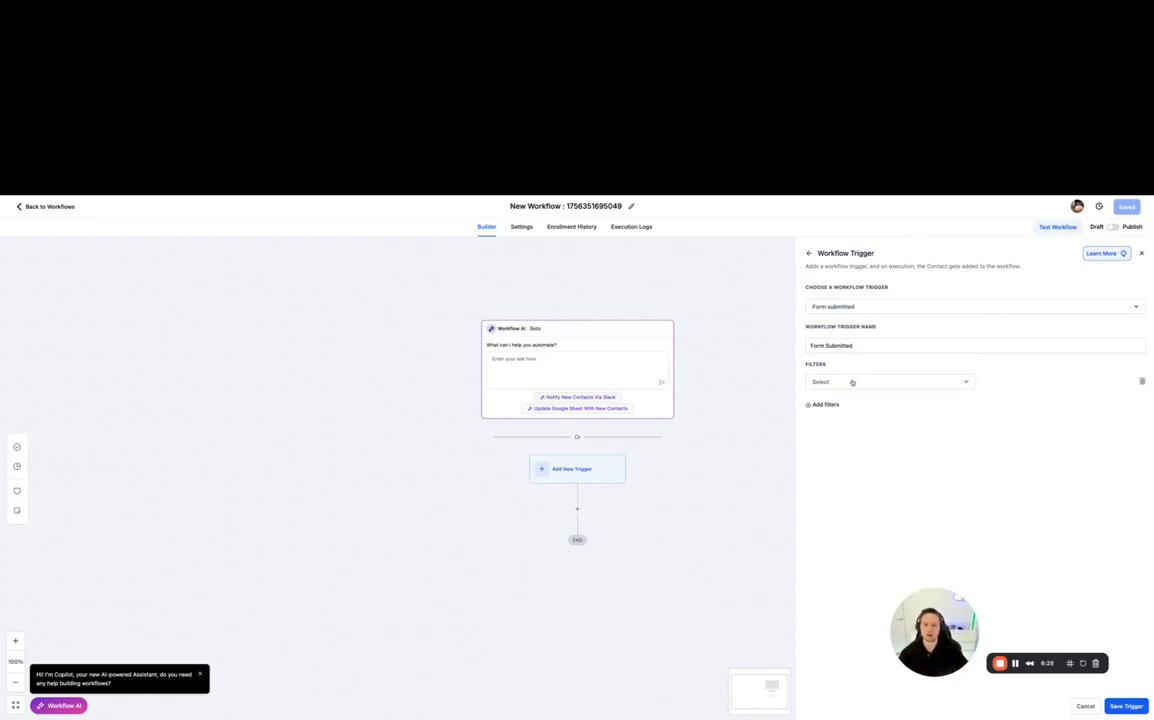
pyautogui.click(852, 383)
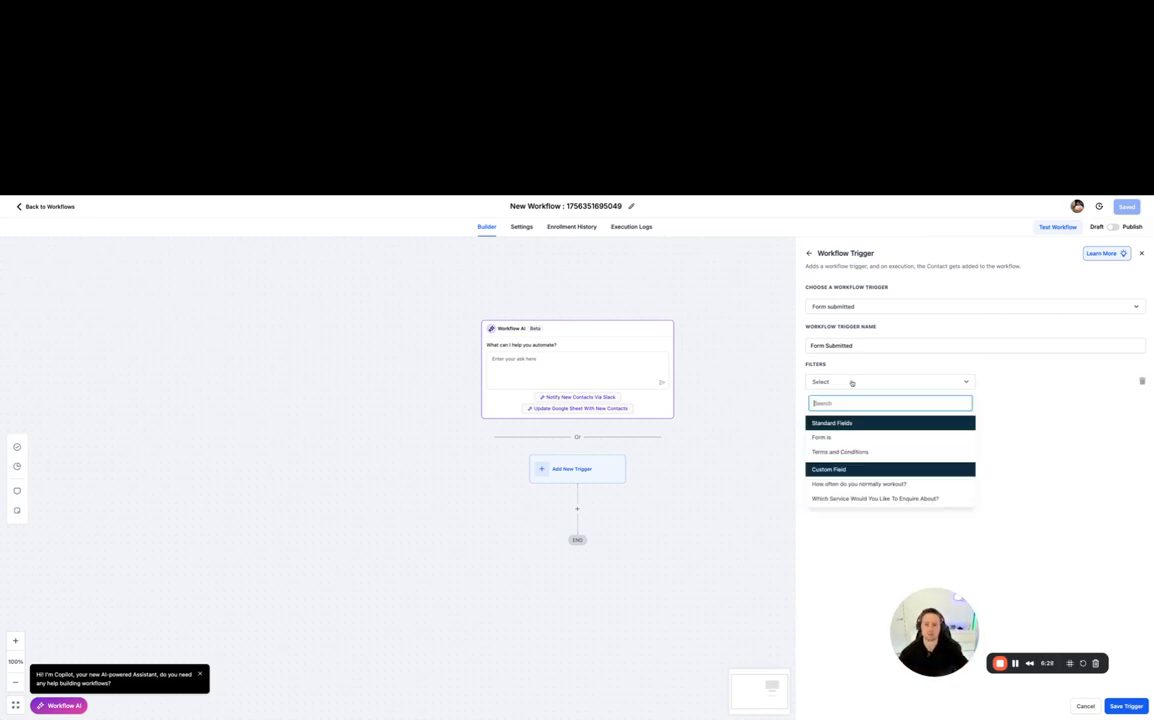
pyautogui.click(822, 437)
pyautogui.click(1015, 384)
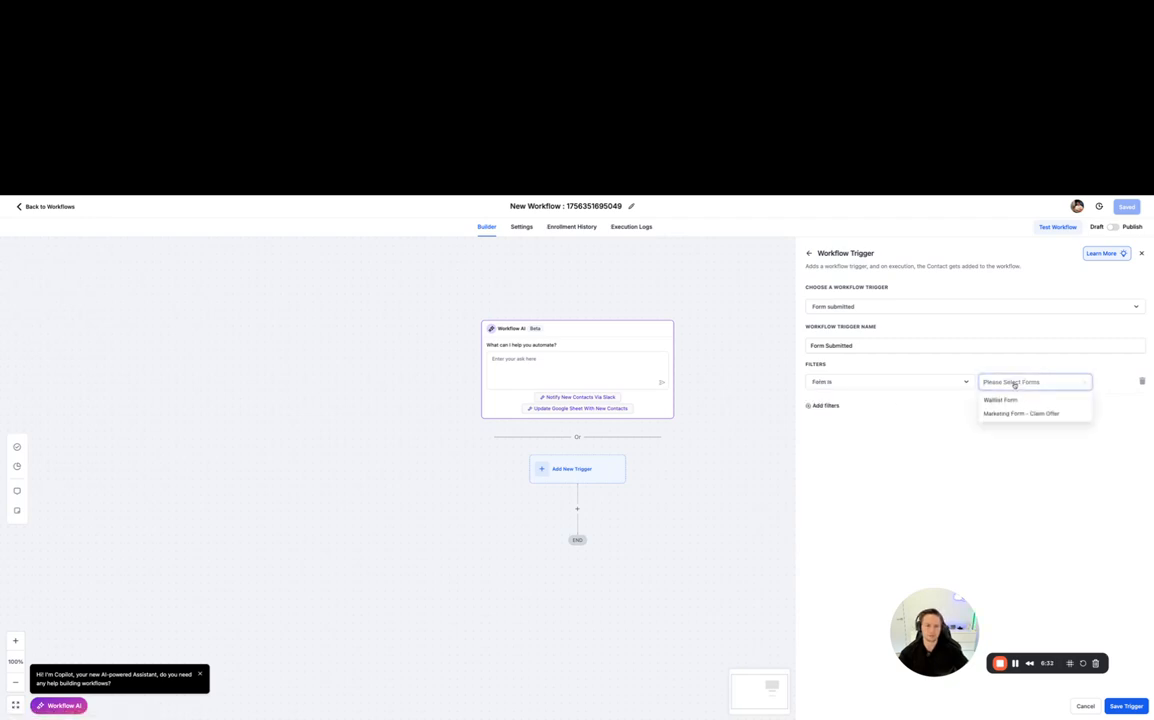
pyautogui.click(1003, 401)
pyautogui.click(1108, 383)
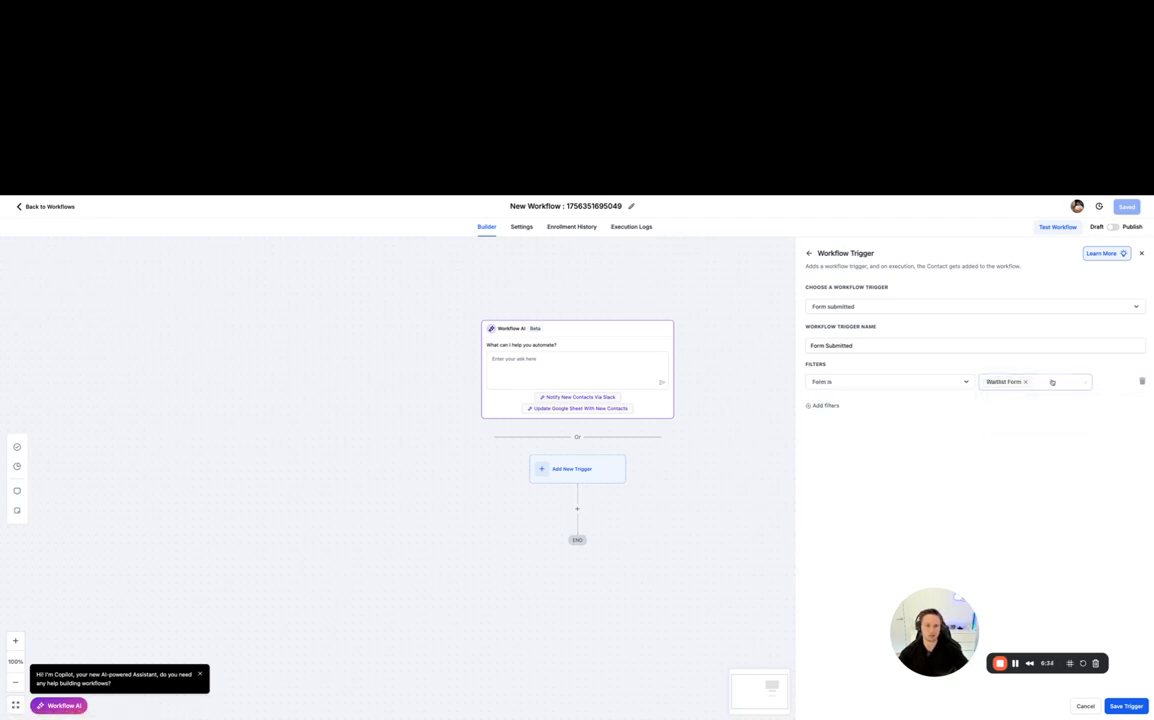
# - Rename the workflow trigger as "Waitlist Form Submitted" and save it
pyautogui.click(868, 345)
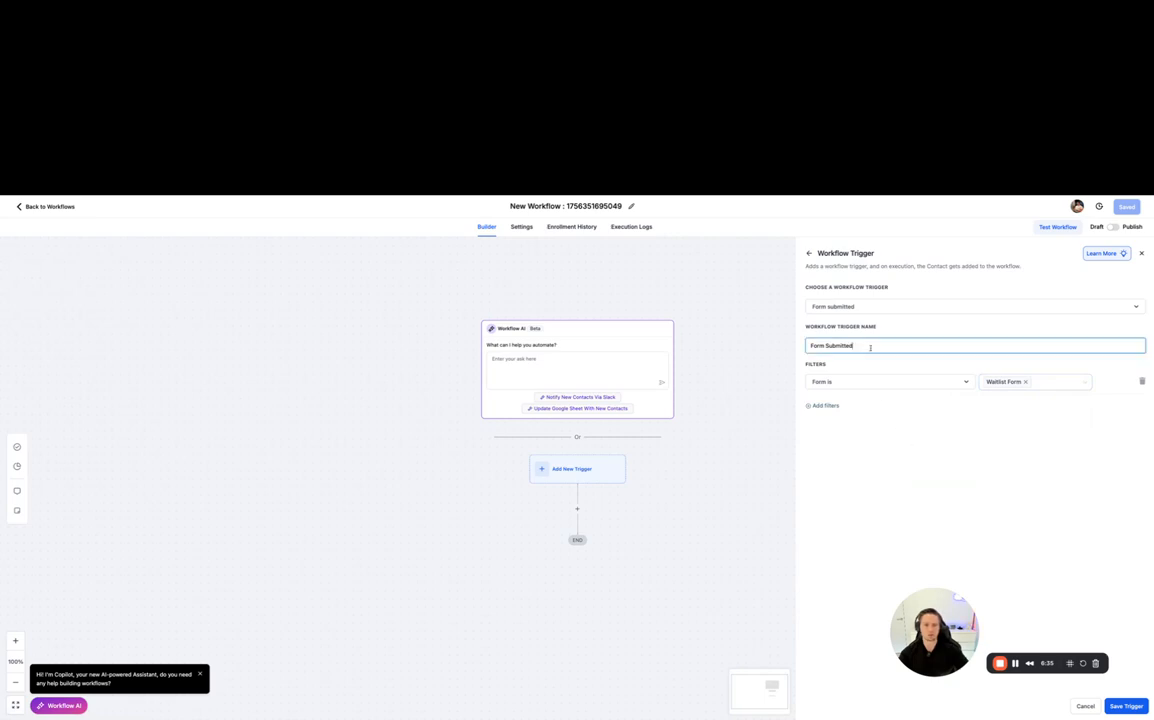
pyautogui.click(809, 346)
pyautogui.write('Wa')
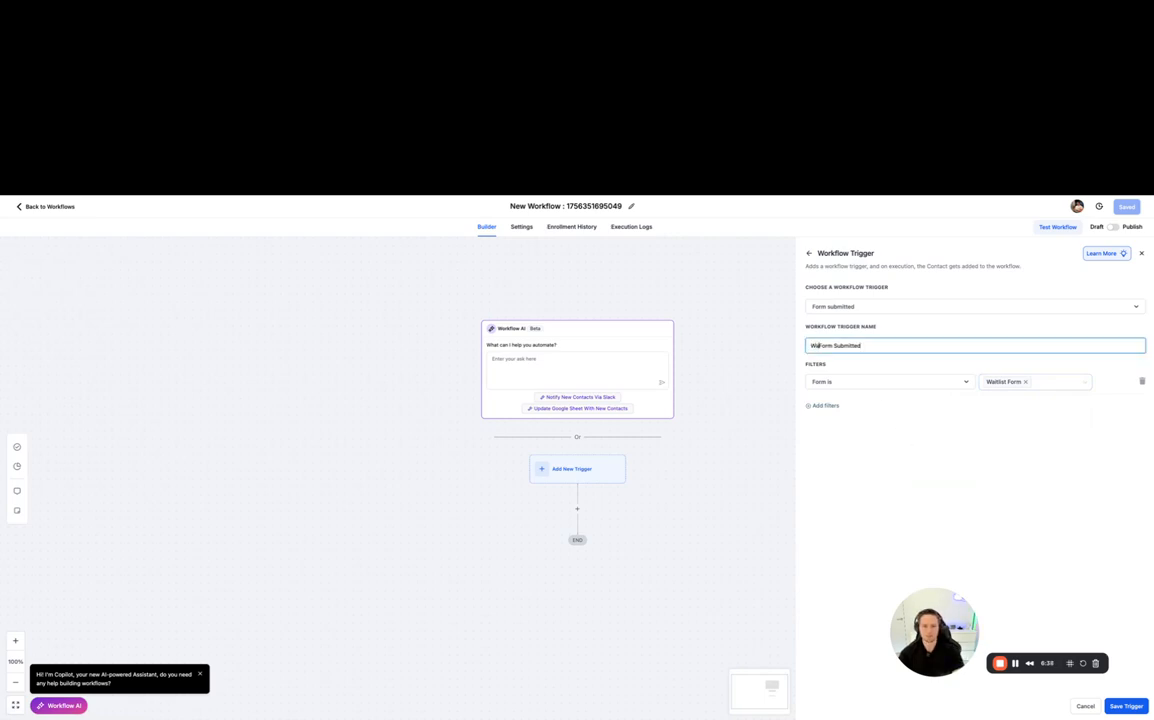
pyautogui.write('itlist')
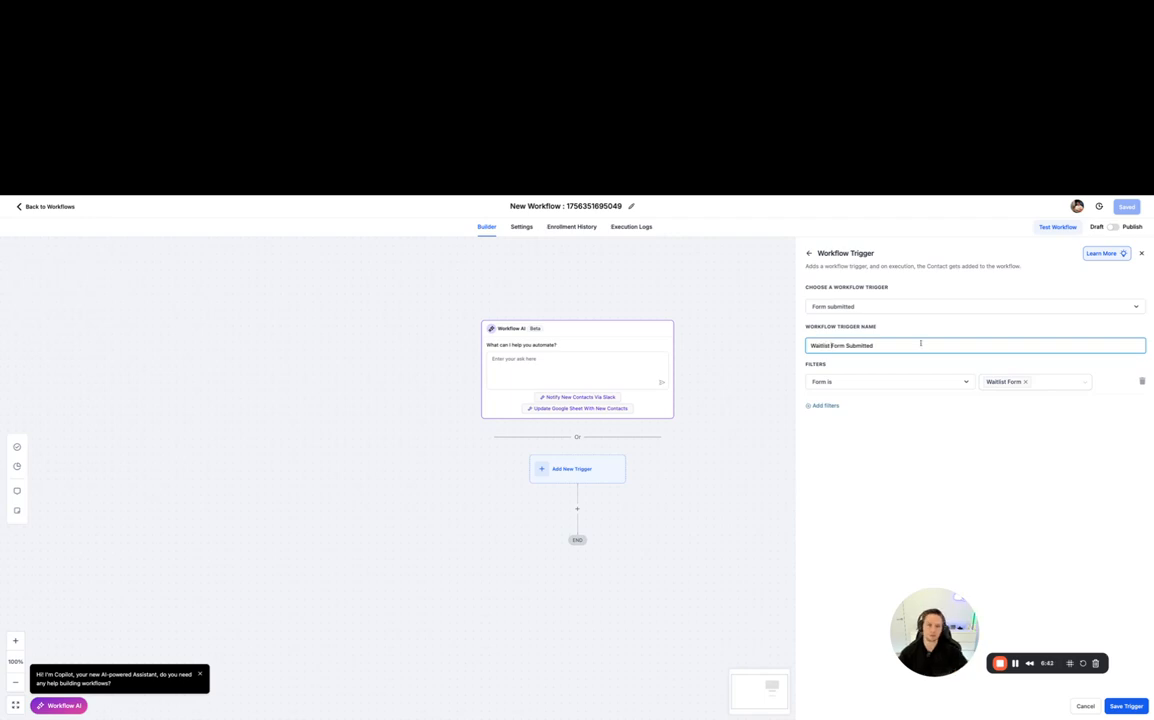
pyautogui.click(926, 329)
pyautogui.click(1121, 704)
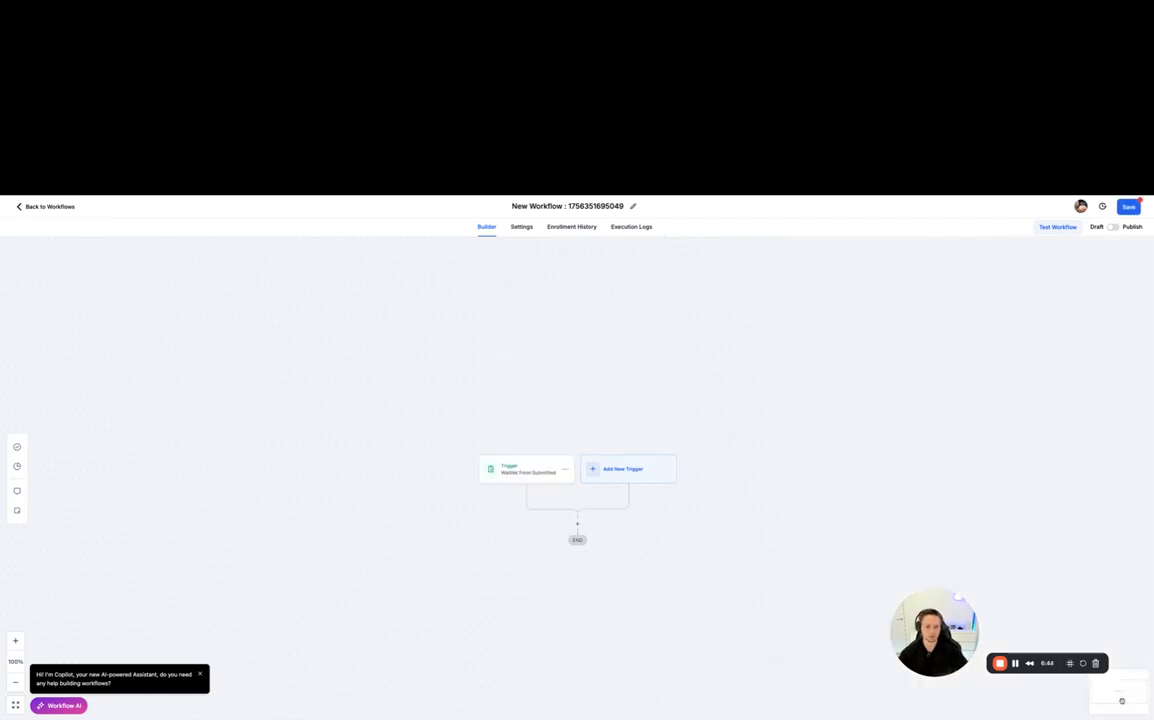
pyautogui.click(577, 524)
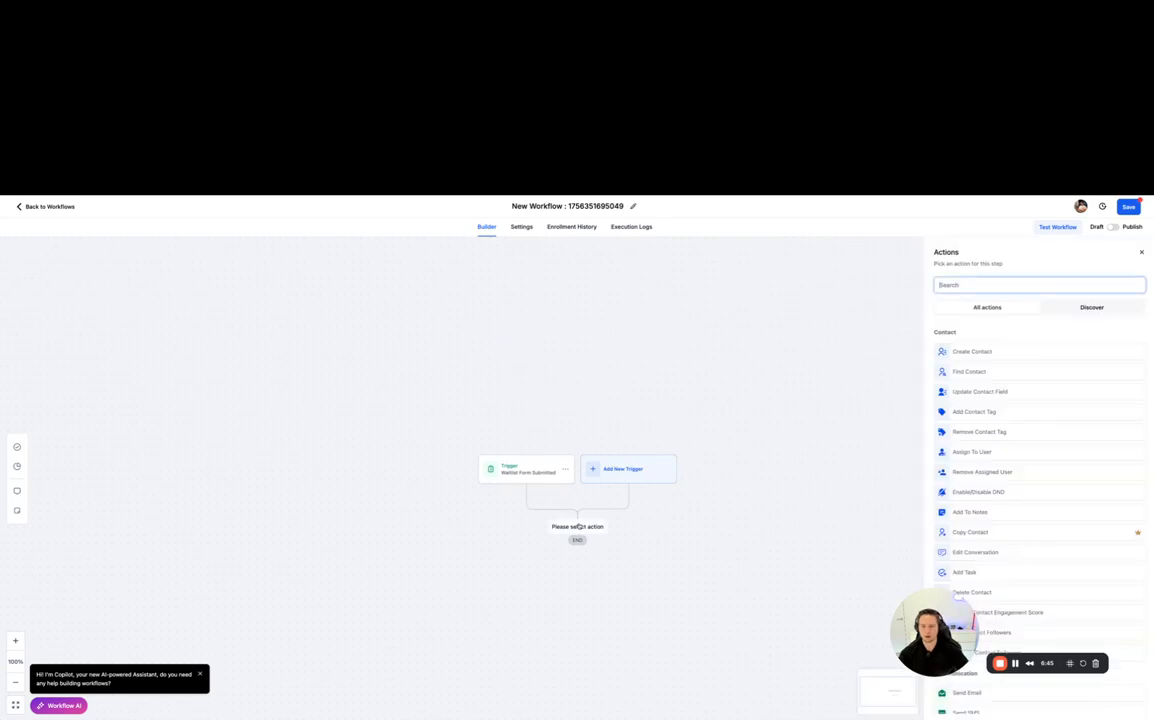
pyautogui.click(999, 285)
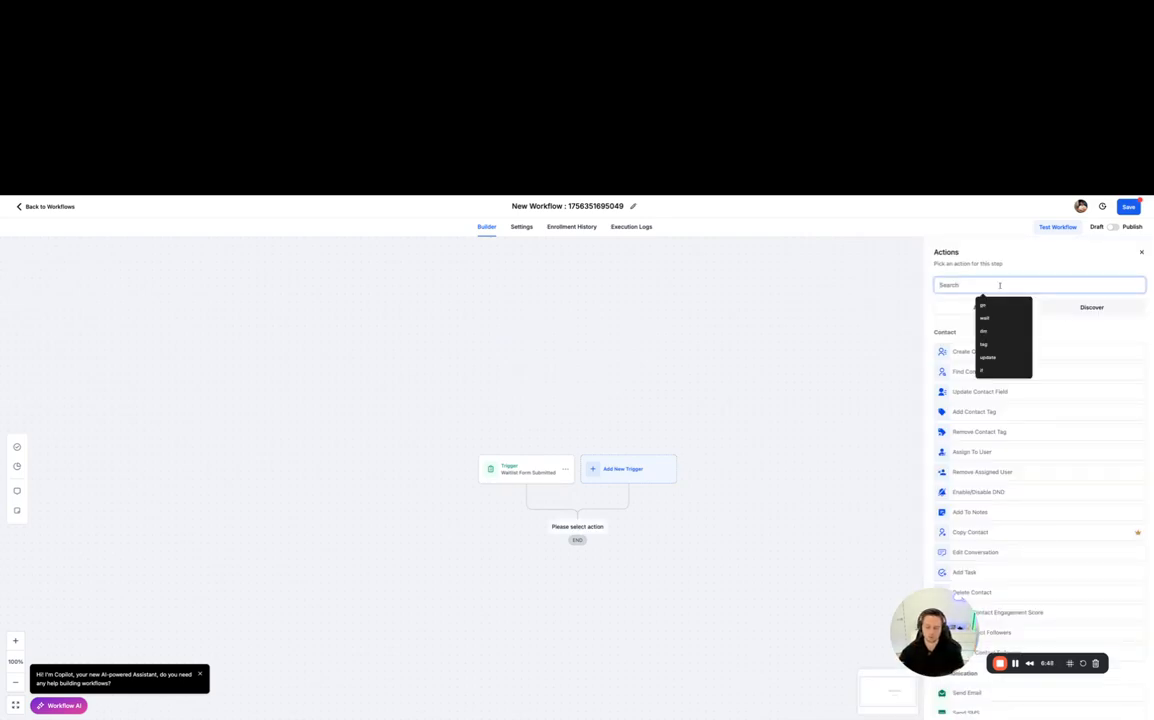
pyautogui.write('tag')
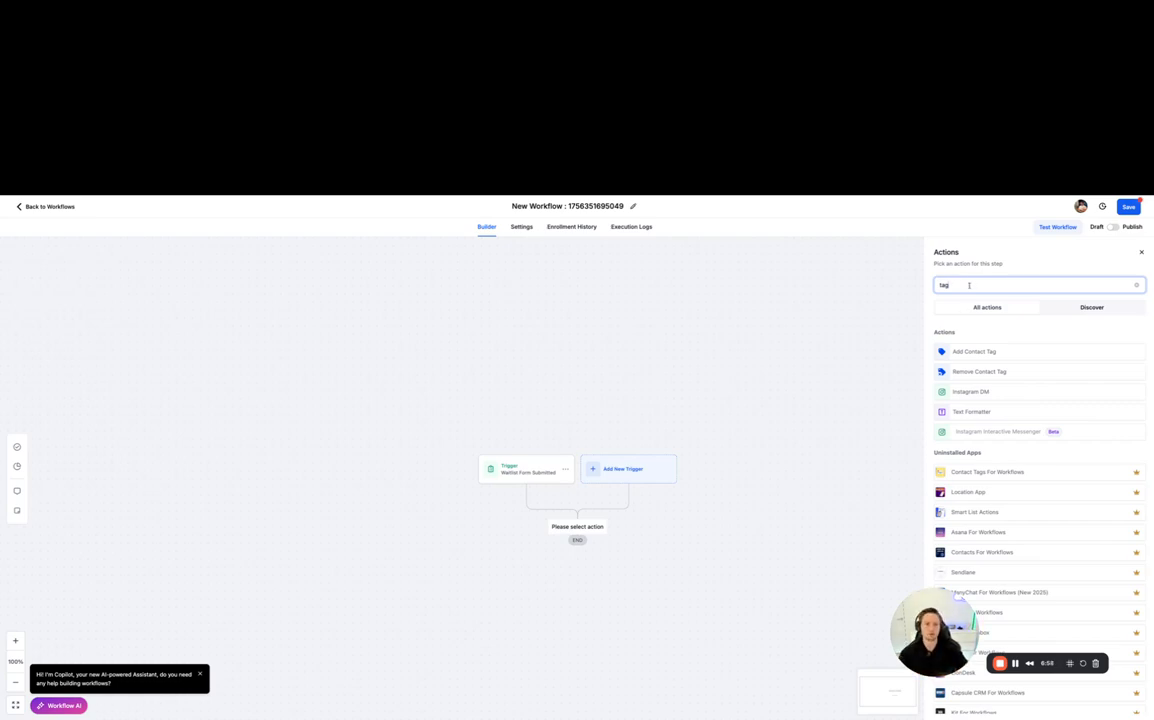
pyautogui.click(980, 353)
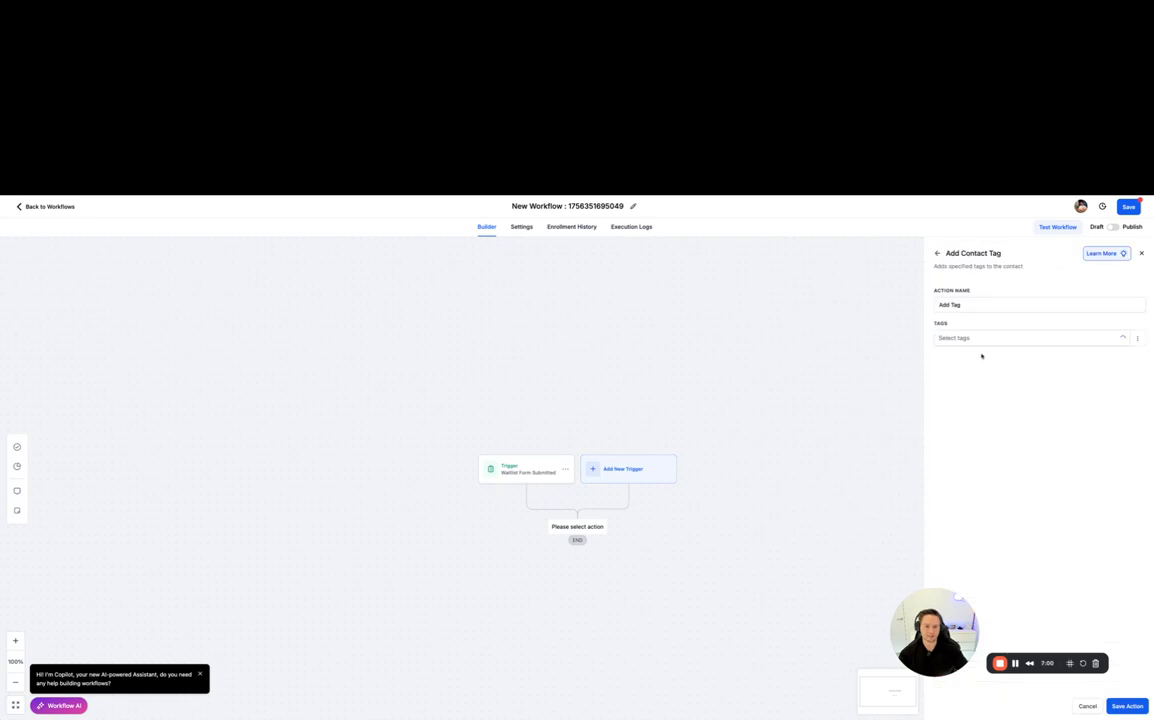
pyautogui.click(968, 339)
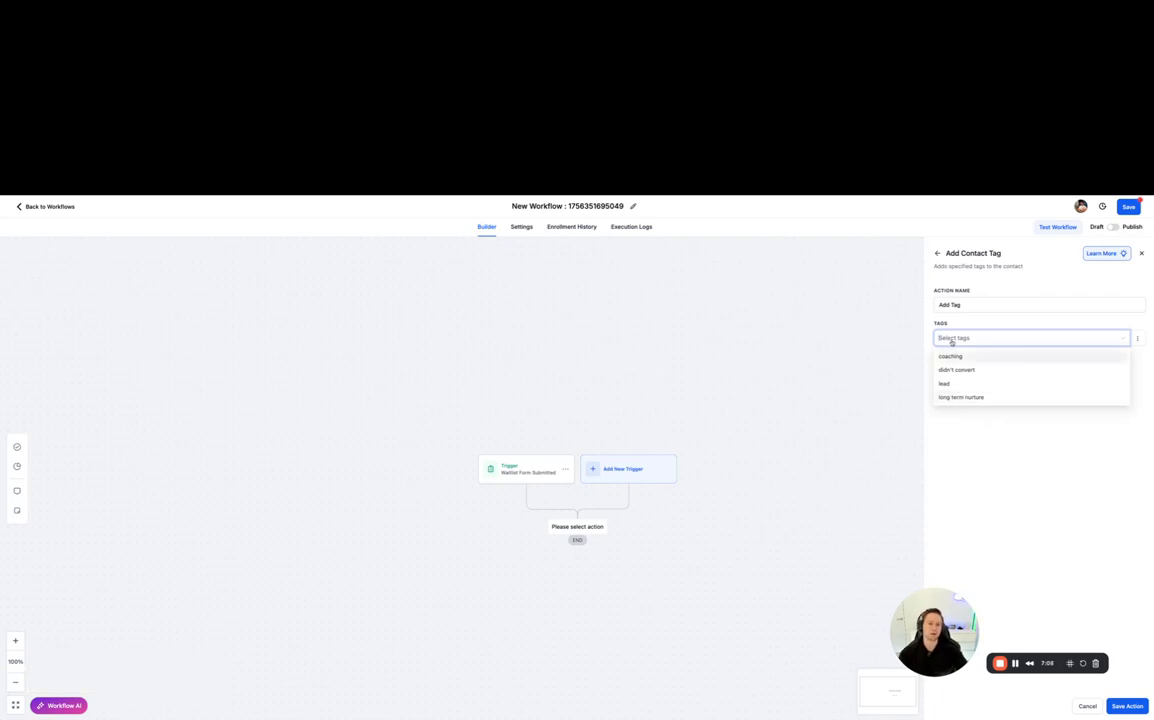
pyautogui.write('waitlist')
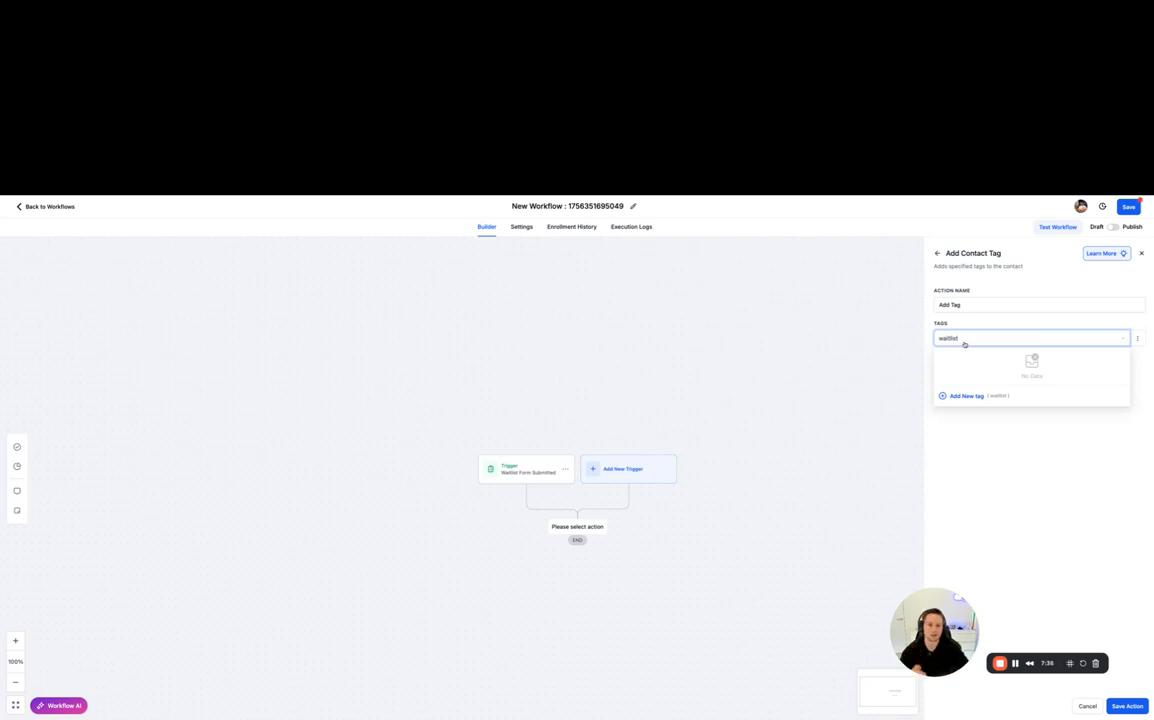
pyautogui.click(1094, 522)
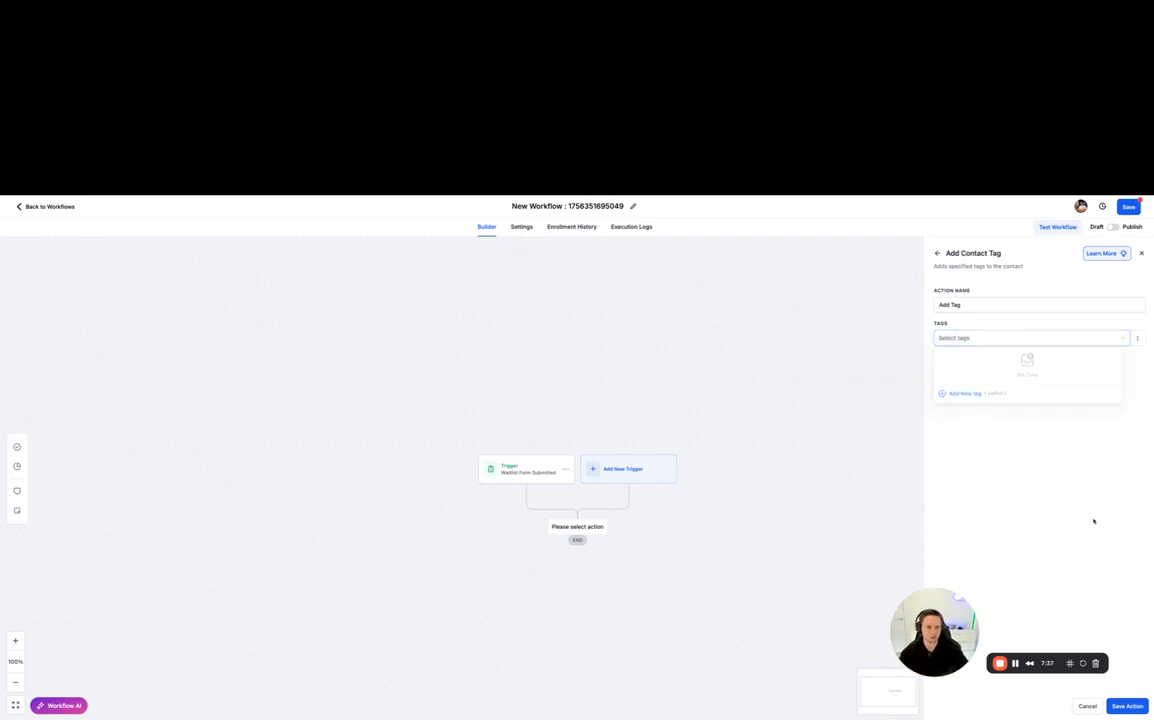
pyautogui.click(1142, 255)
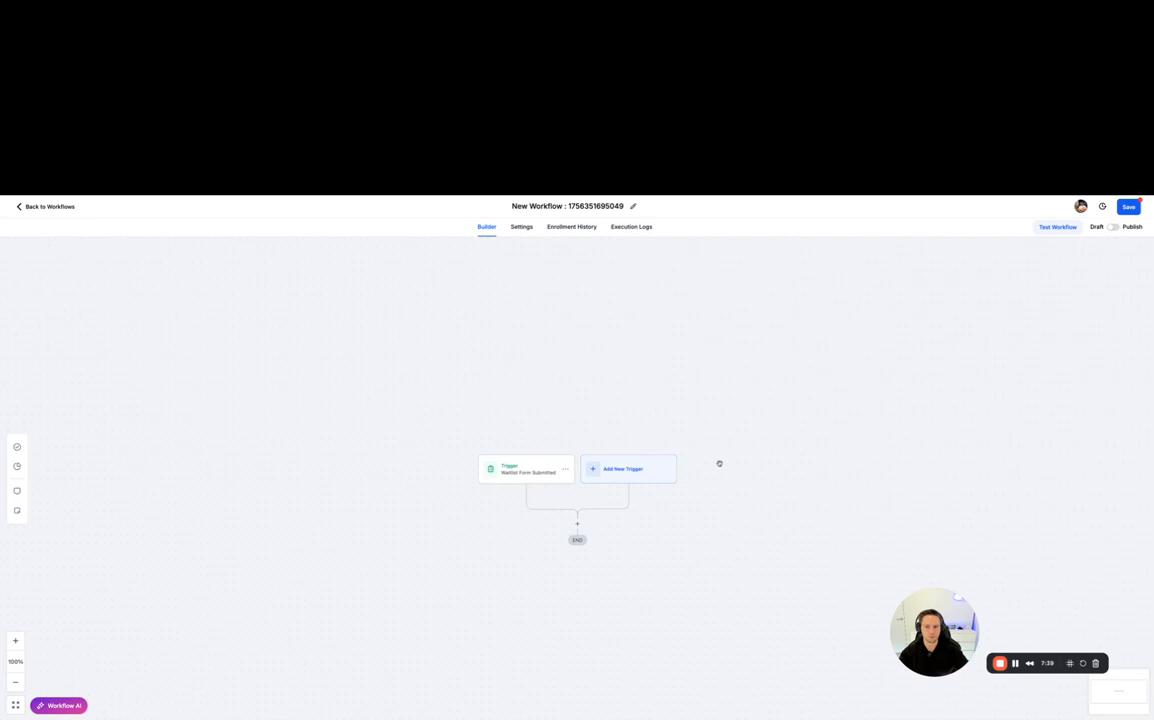
pyautogui.click(577, 525)
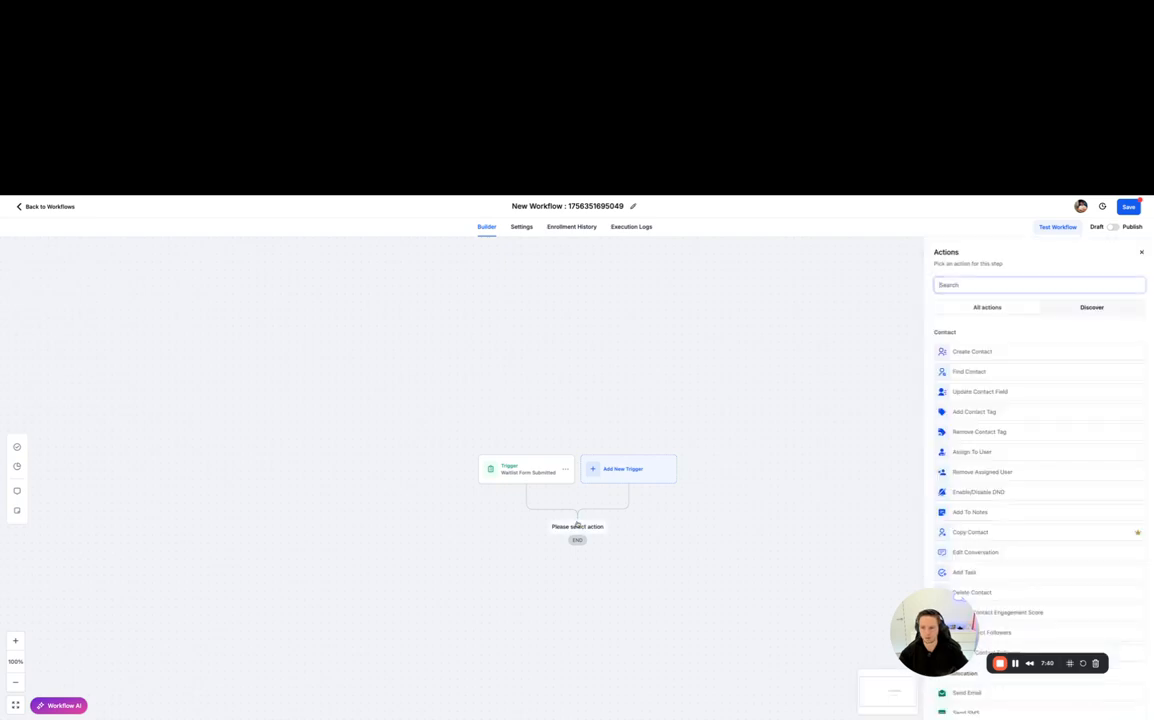
pyautogui.click(973, 284)
pyautogui.write('if')
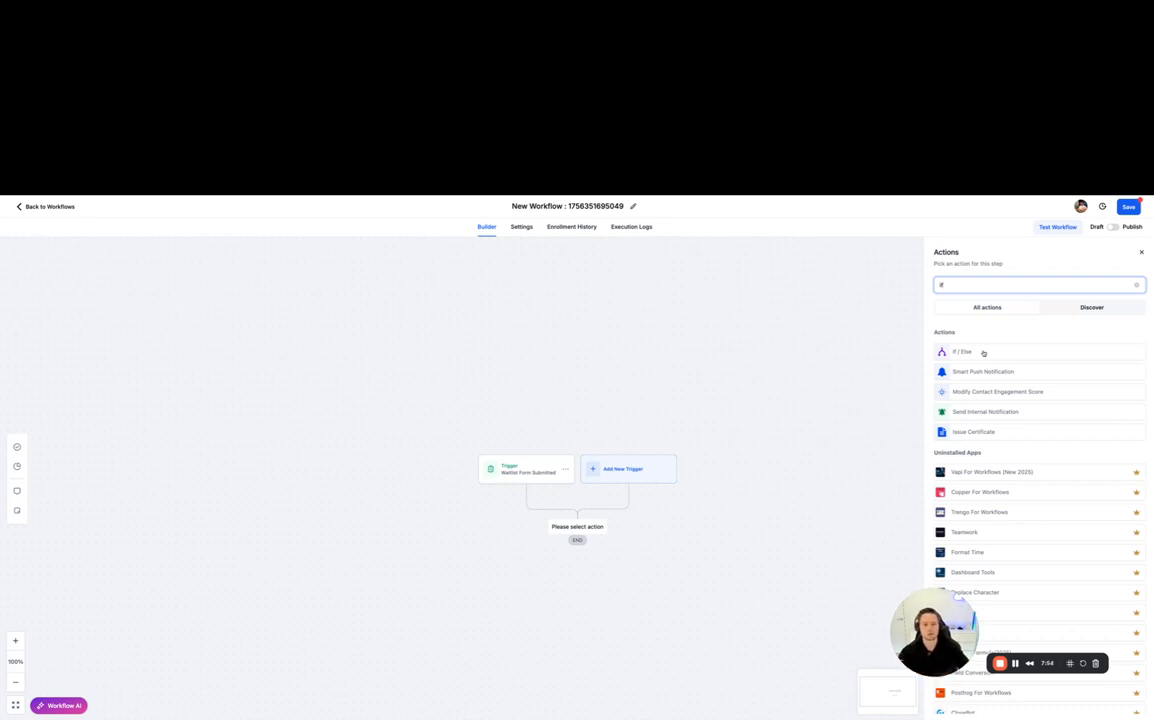
pyautogui.click(983, 353)
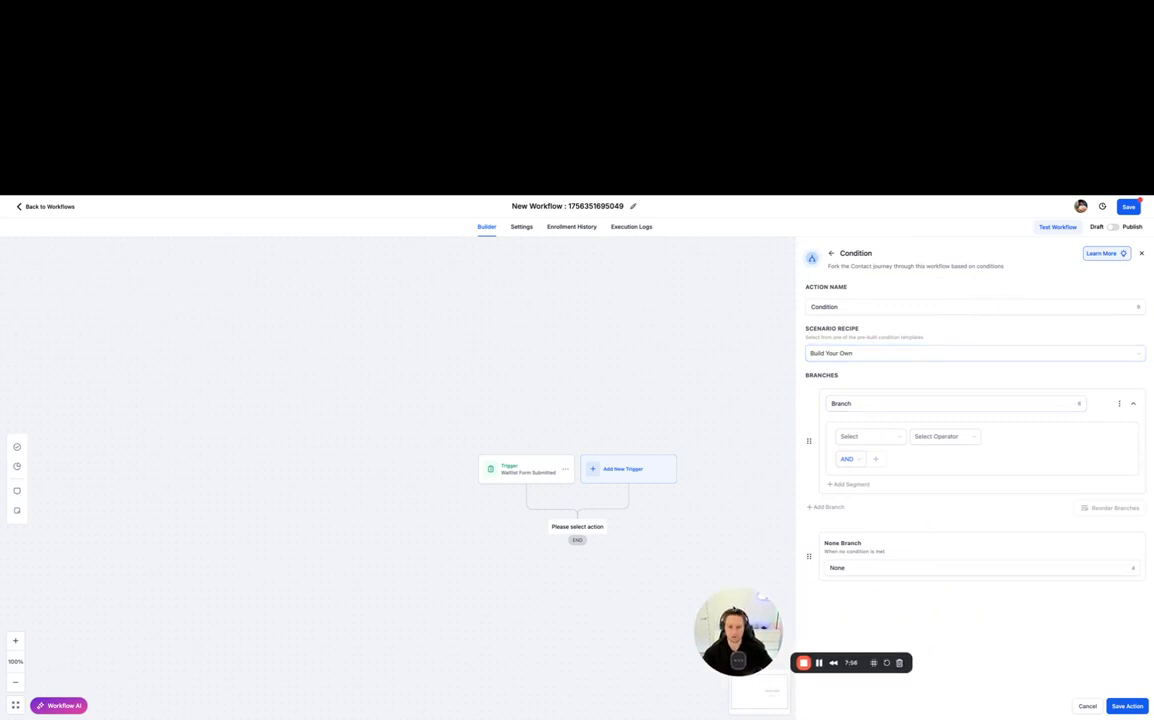
pyautogui.click(857, 354)
pyautogui.click(899, 327)
pyautogui.click(866, 350)
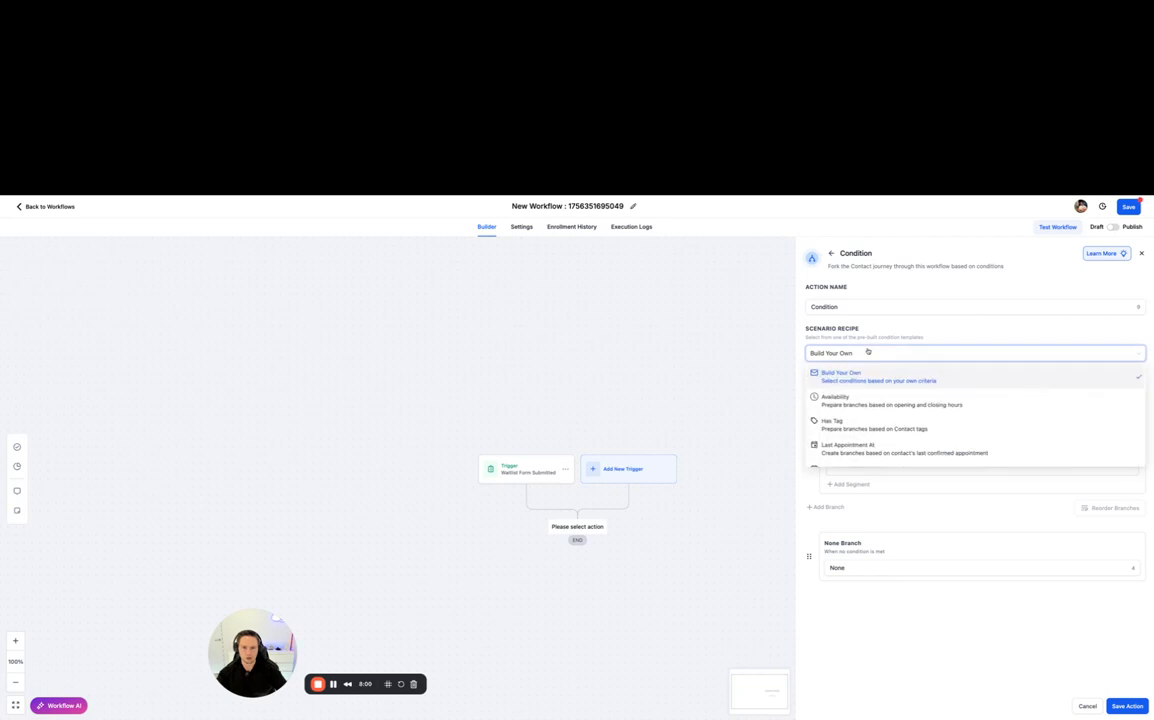
pyautogui.scroll(-2, 870, 410)
pyautogui.scroll(-3, 880, 416)
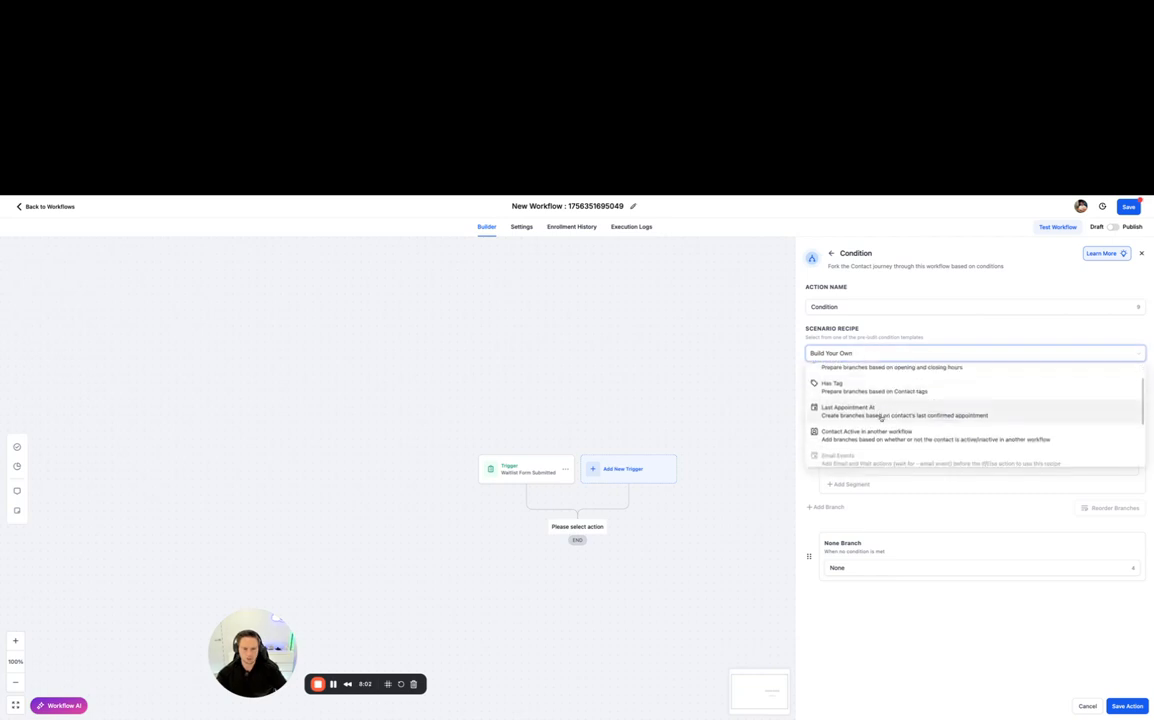
pyautogui.scroll(5, 879, 410)
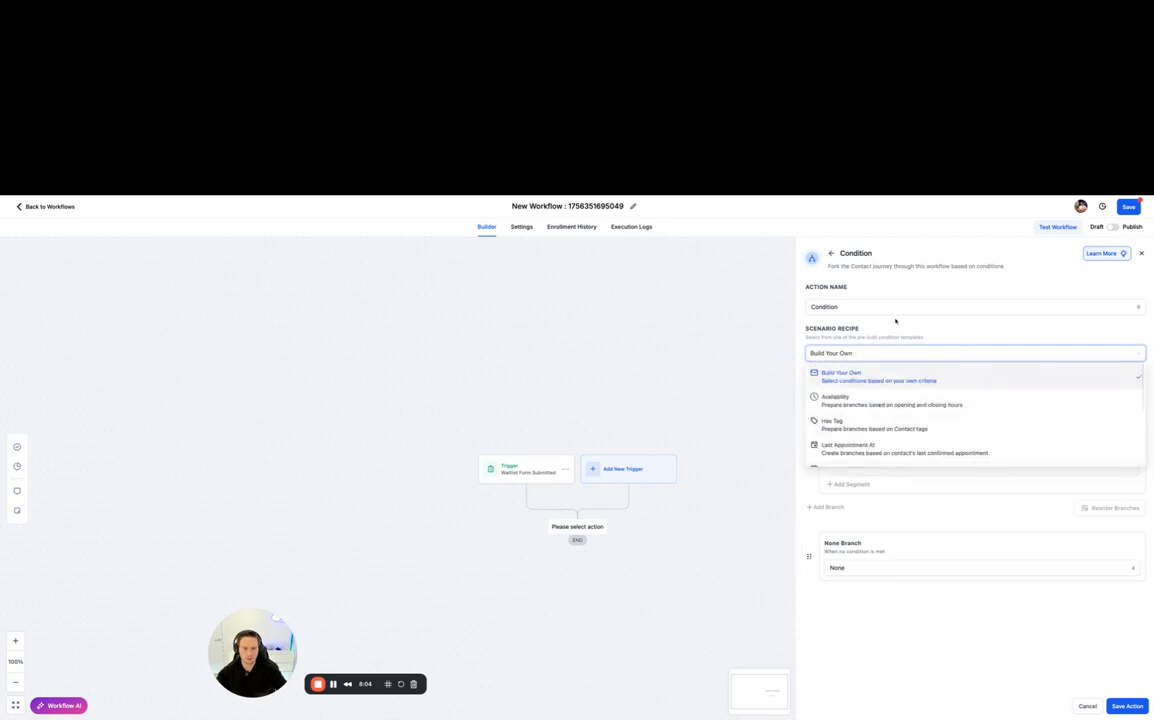
pyautogui.click(925, 332)
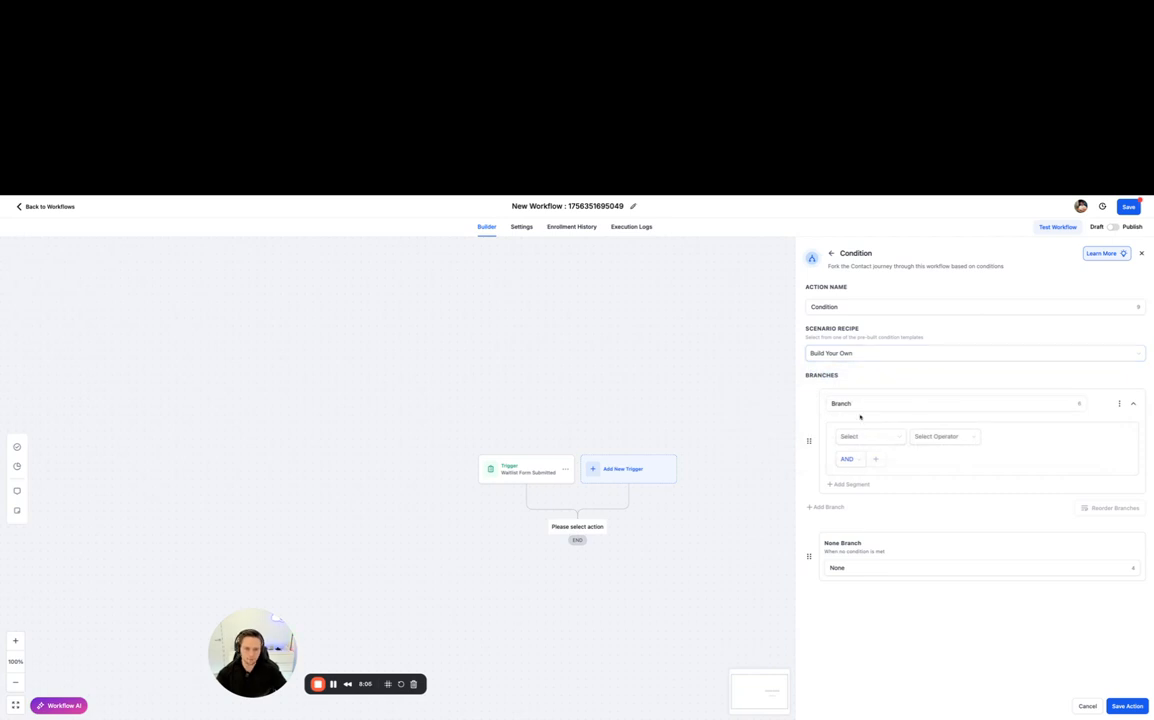
pyautogui.moveTo(857, 404); pyautogui.dragTo(831, 404)
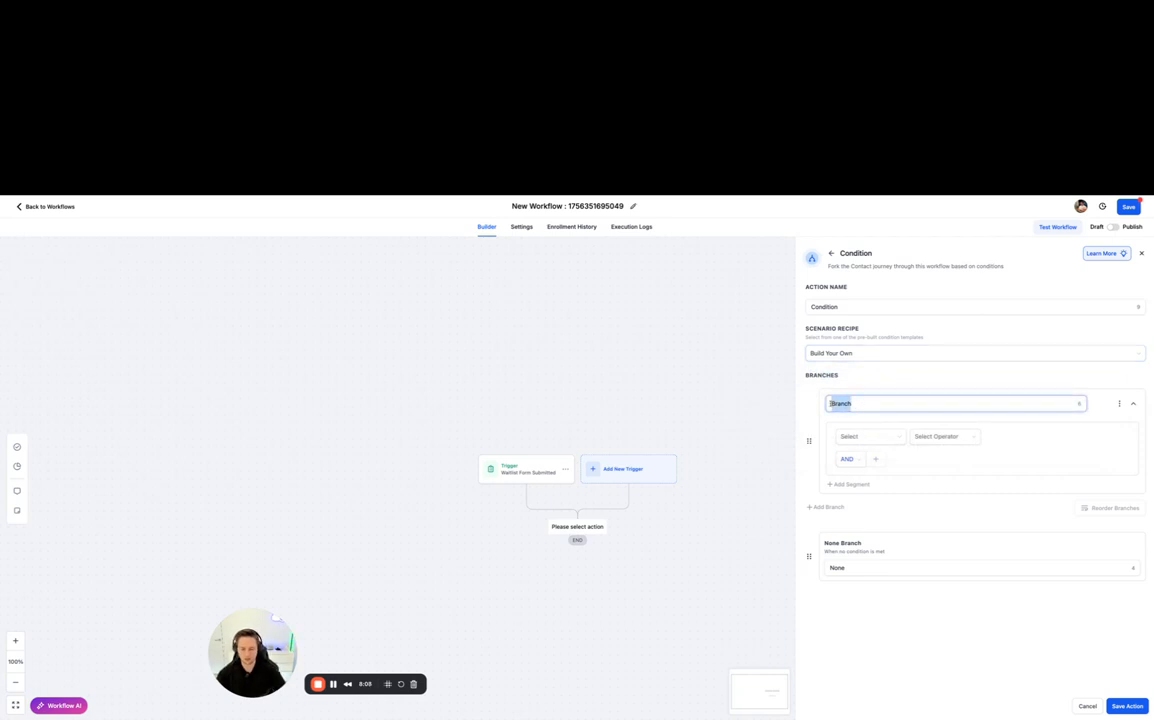
pyautogui.press('BackSpace')
pyautogui.write('Tier 1')
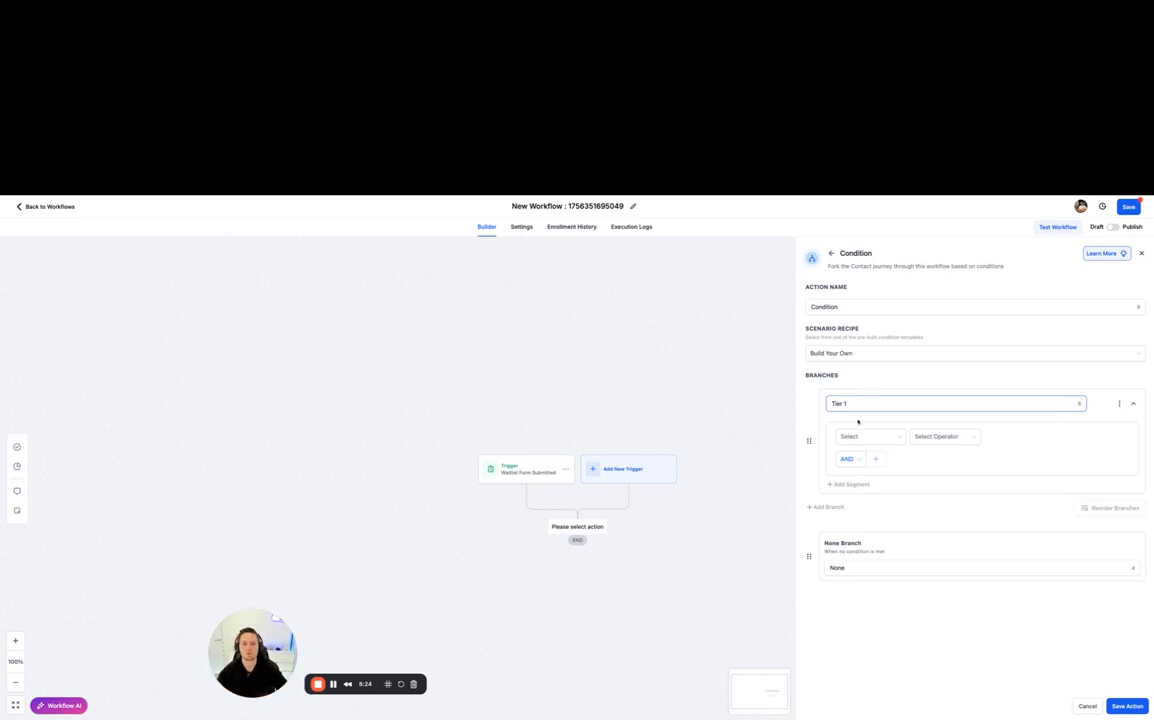
pyautogui.click(864, 437)
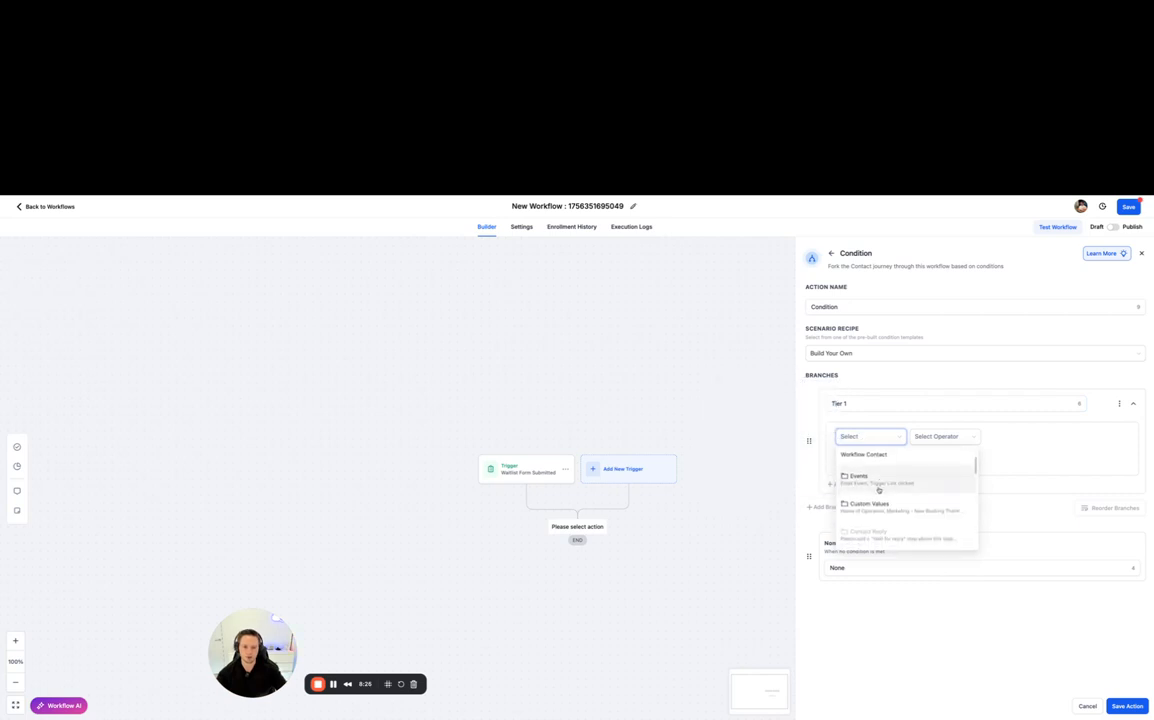
pyautogui.scroll(-1, 889, 470)
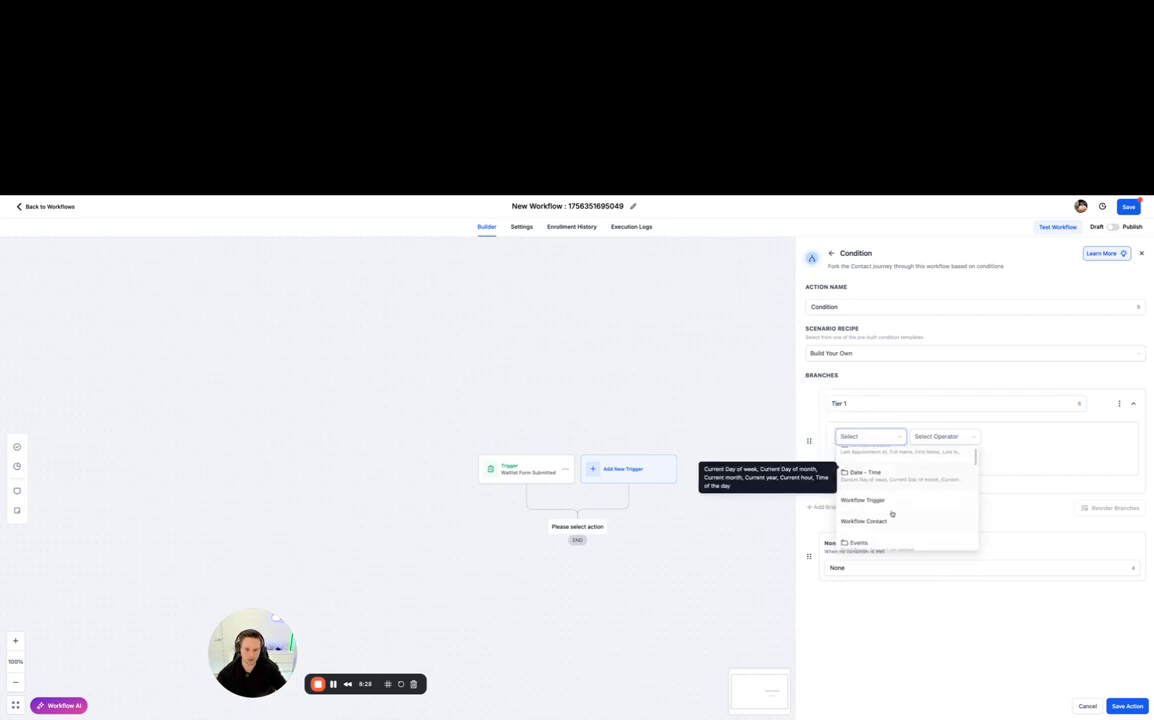
pyautogui.click(890, 501)
pyautogui.click(936, 441)
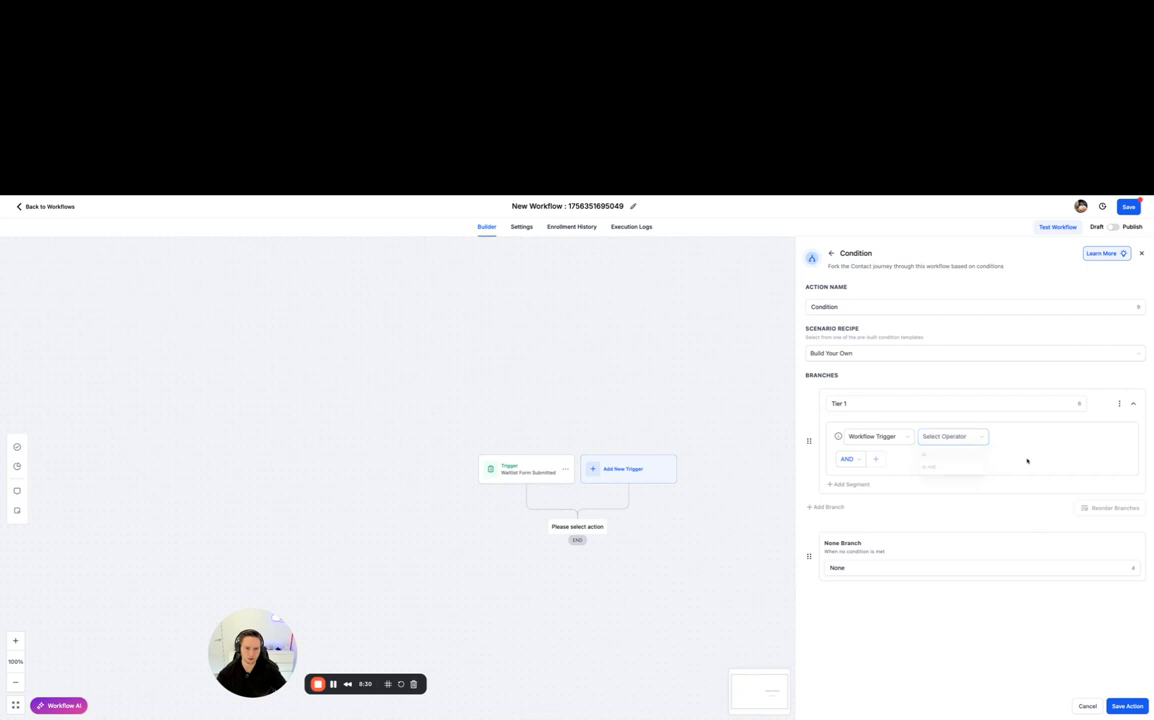
pyautogui.click(1121, 404)
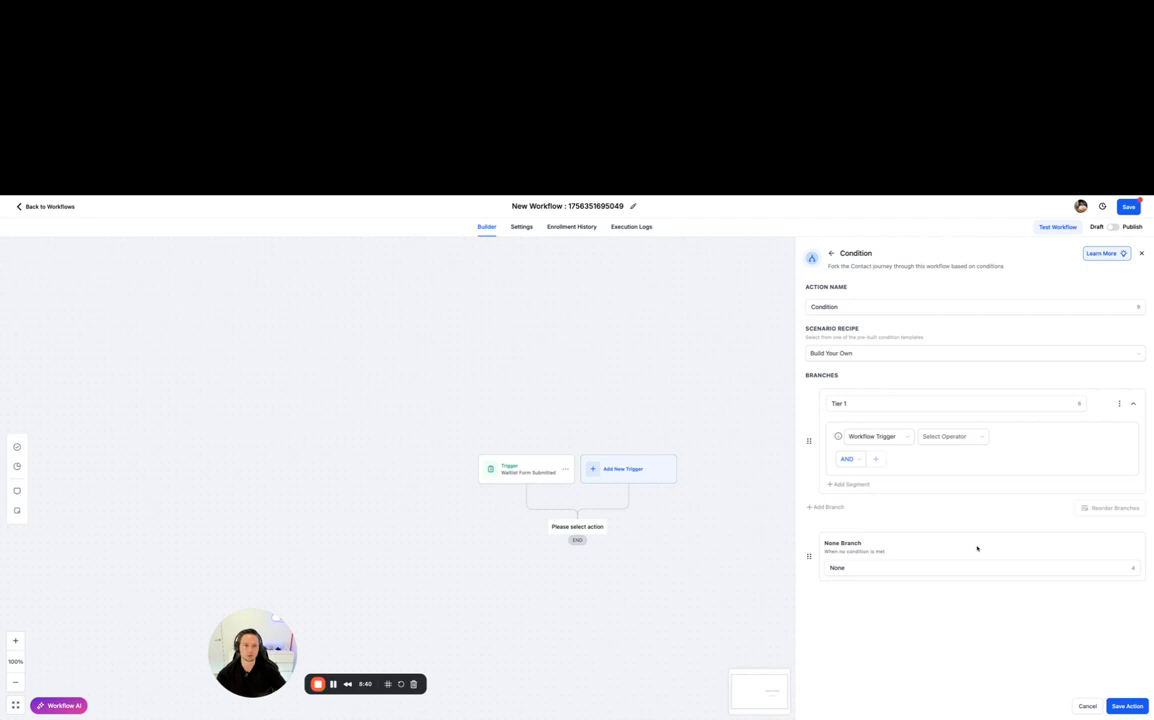
pyautogui.click(1087, 706)
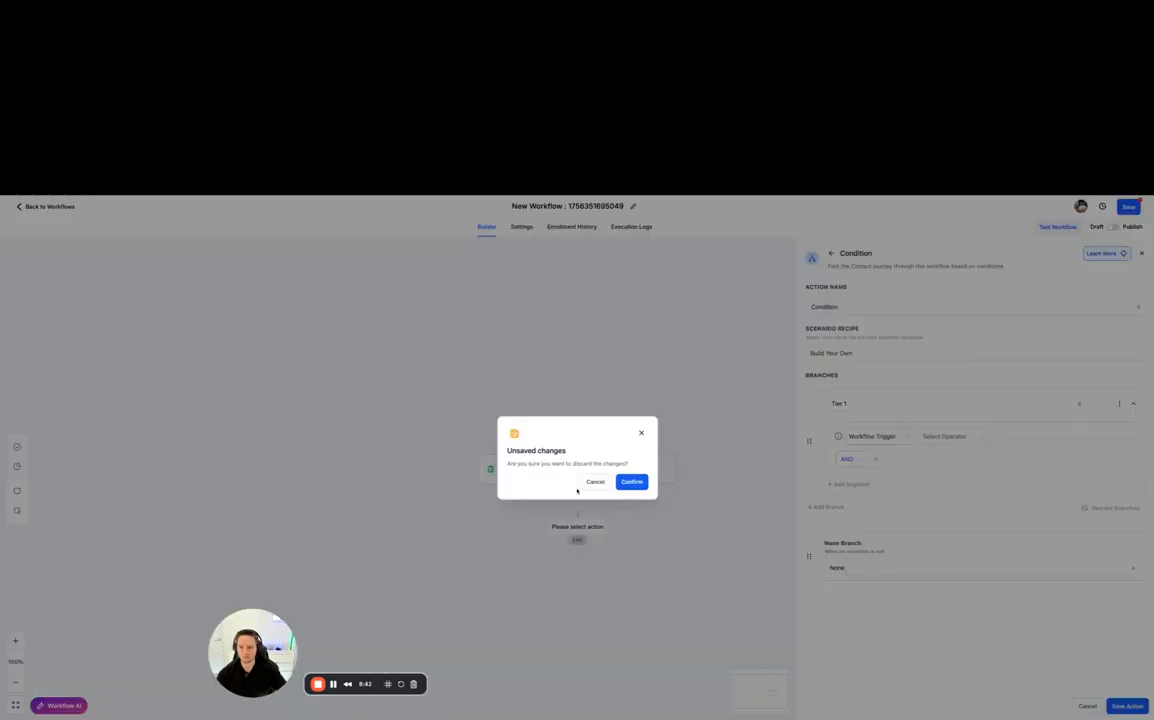
pyautogui.click(631, 482)
# - Add a filter to the waitlist form trigger setting "Which Service Would You Like To Enquire About?" to Tier 1, and save the trigger
pyautogui.click(546, 471)
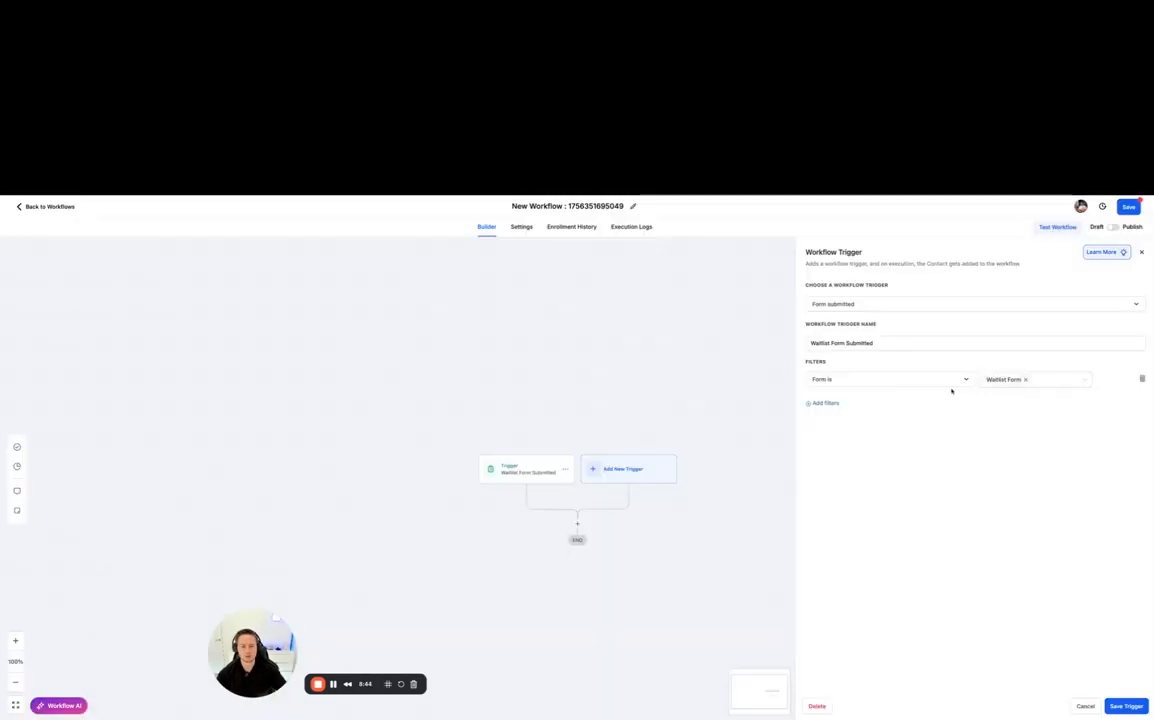
pyautogui.click(825, 403)
pyautogui.click(830, 403)
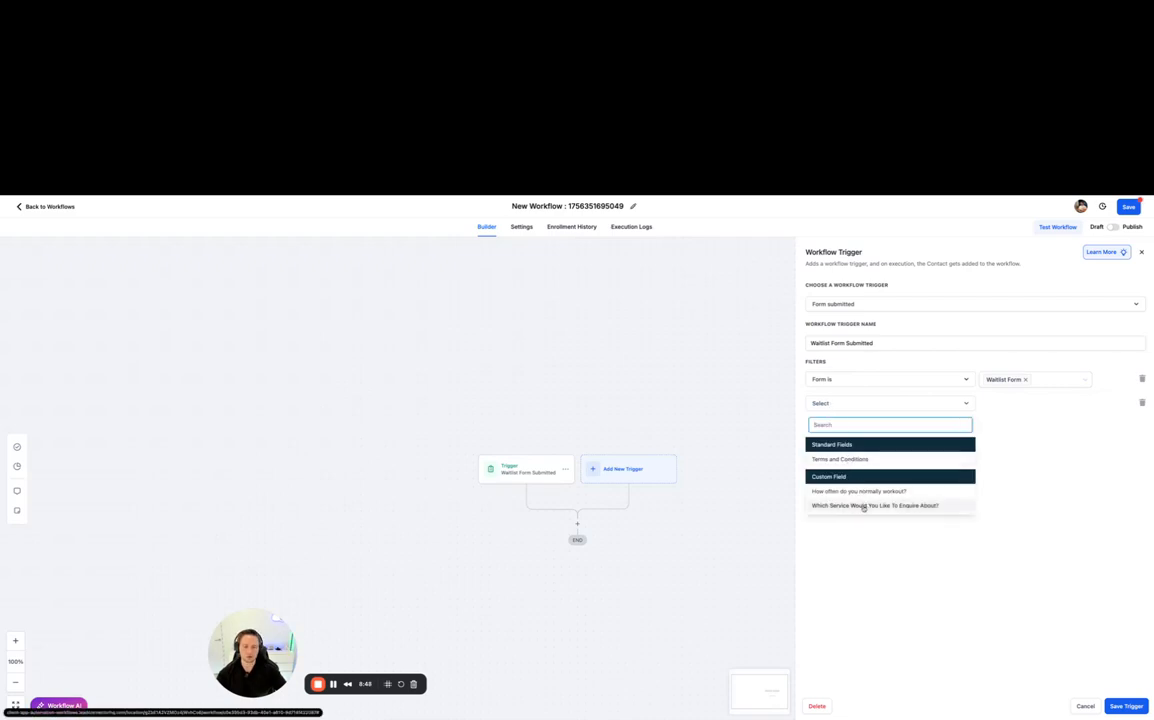
pyautogui.click(1053, 433)
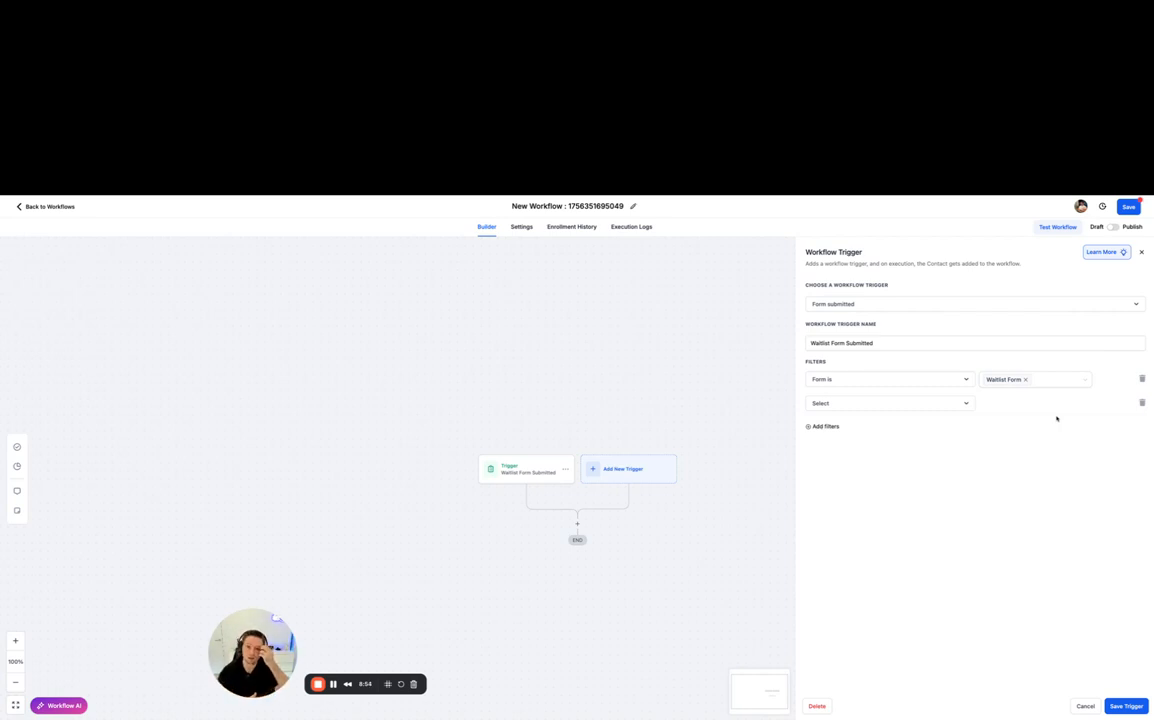
pyautogui.click(910, 404)
pyautogui.click(844, 506)
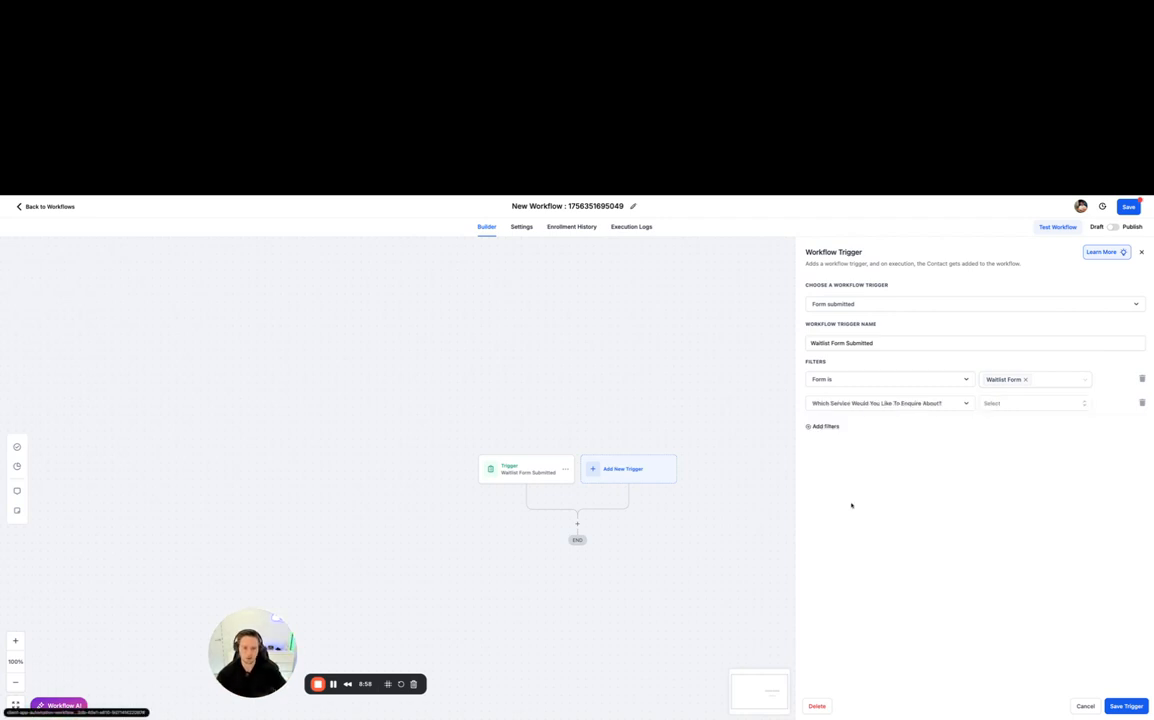
pyautogui.click(1012, 404)
pyautogui.click(1014, 440)
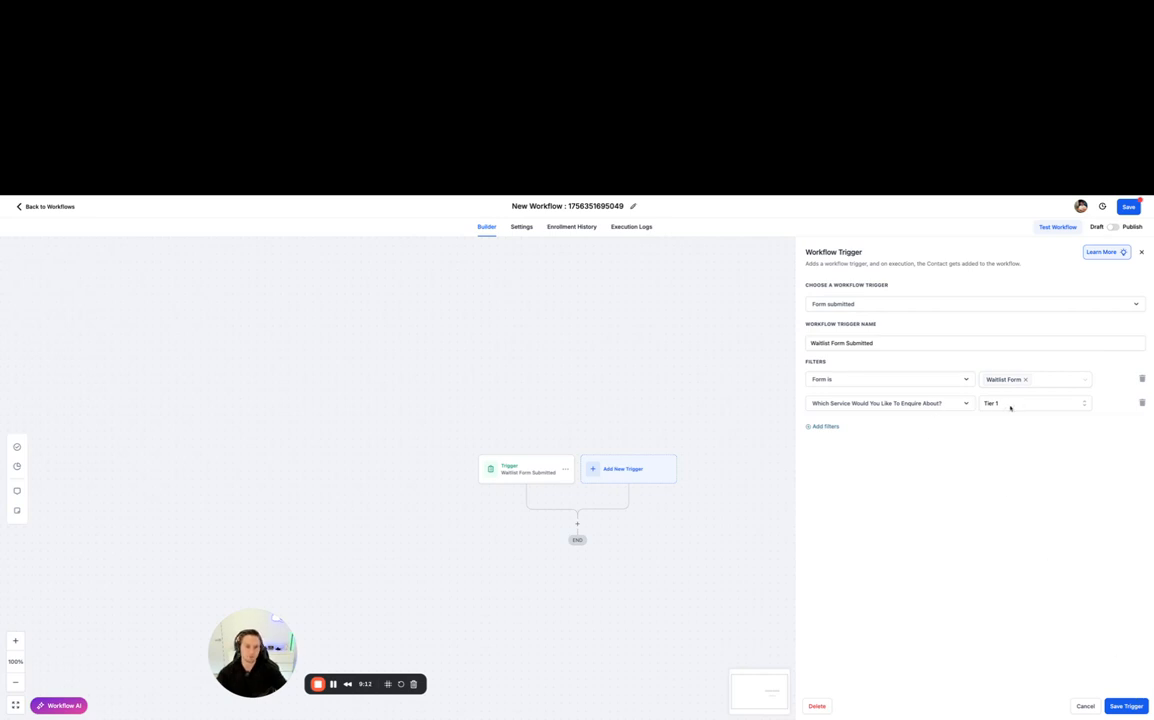
pyautogui.click(1128, 704)
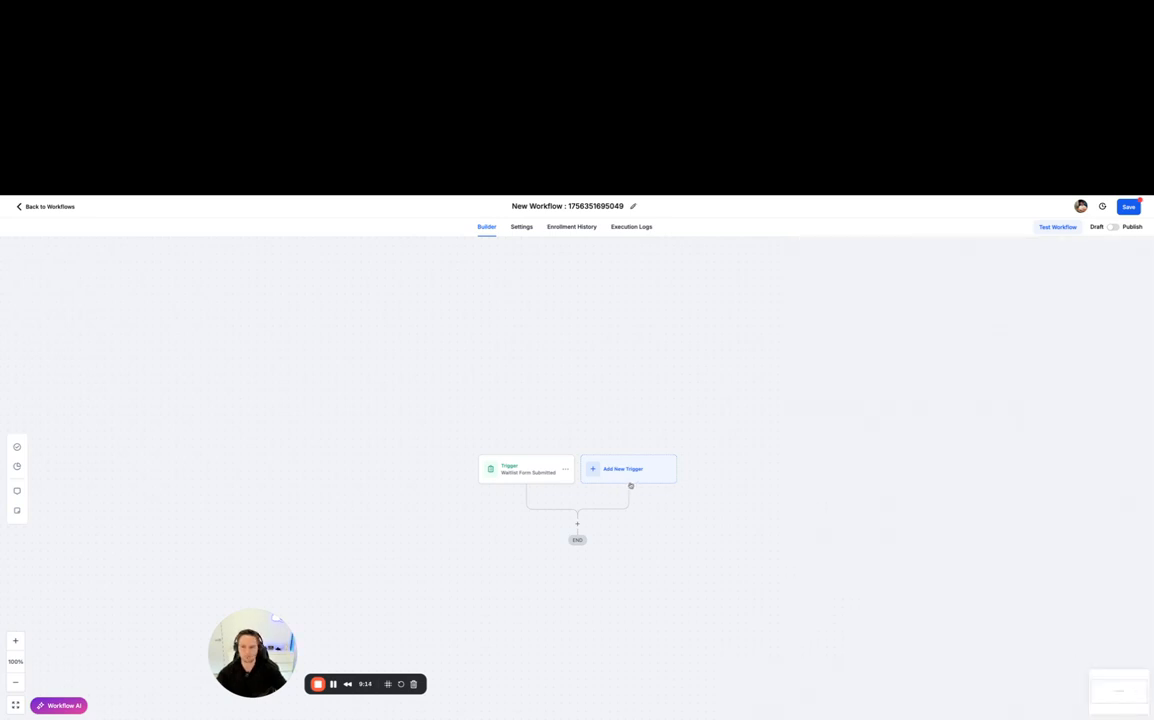
# - Rename the waitlist form trigger as "Waitlist Form Submitted: Tier 1" and save it
pyautogui.click(528, 471)
pyautogui.click(876, 343)
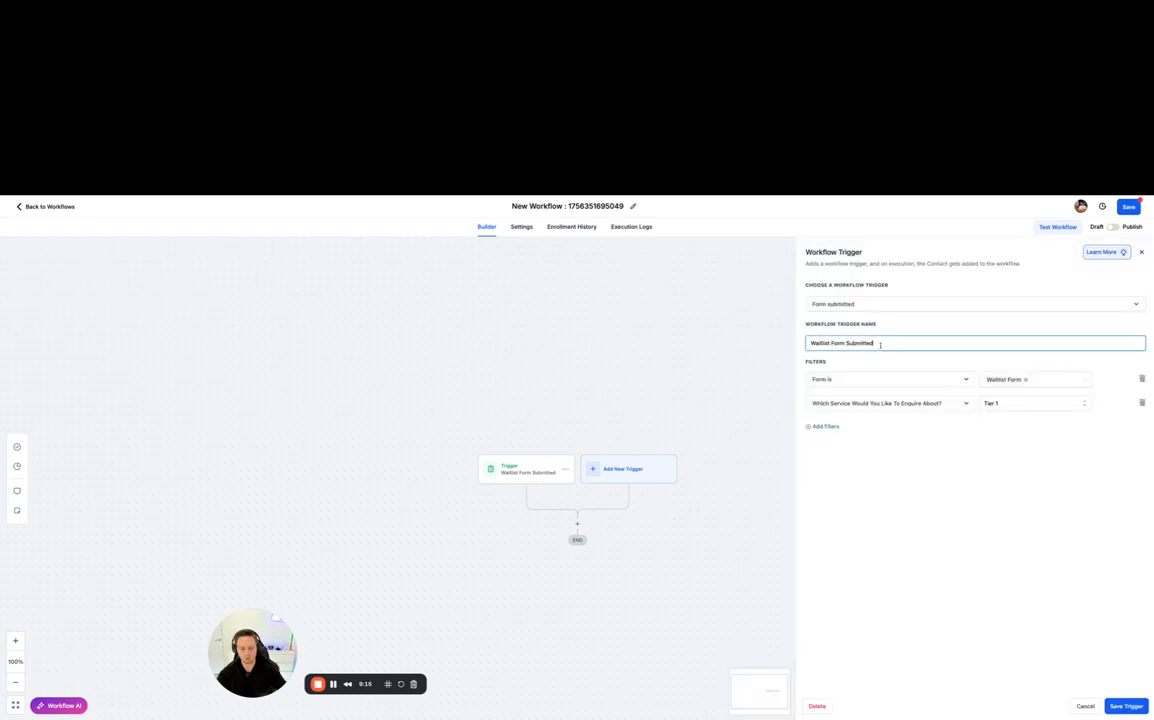
pyautogui.write(': Tier 1')
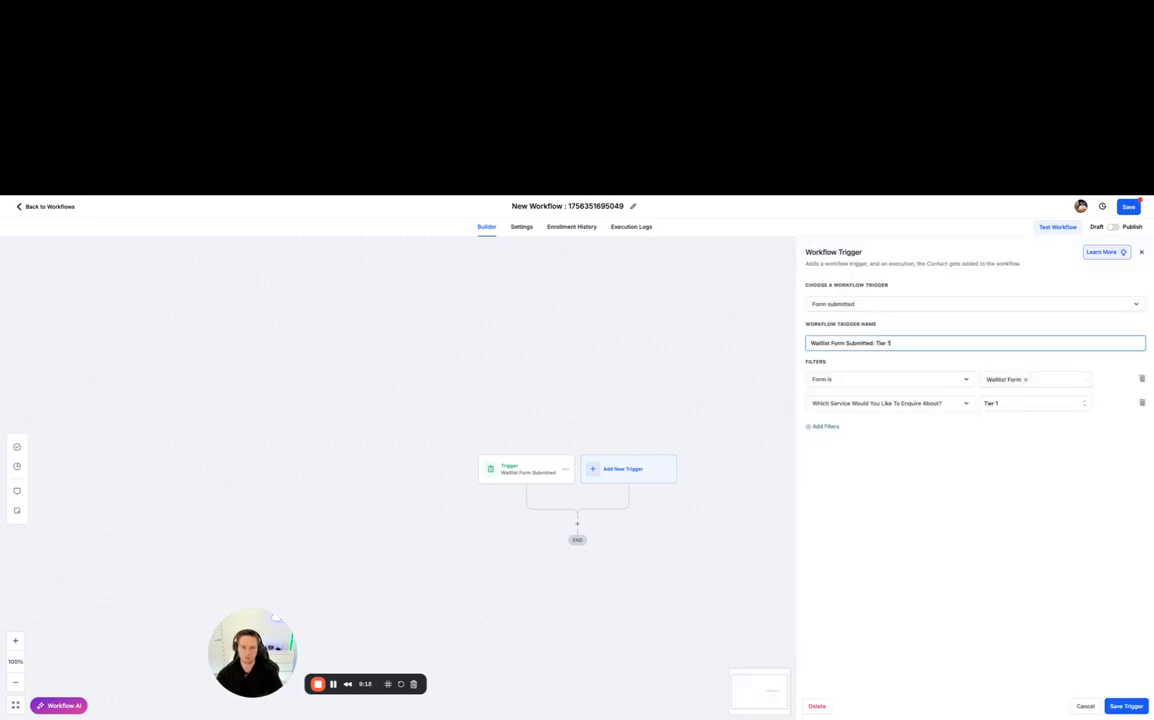
pyautogui.click(1097, 671)
pyautogui.click(1126, 706)
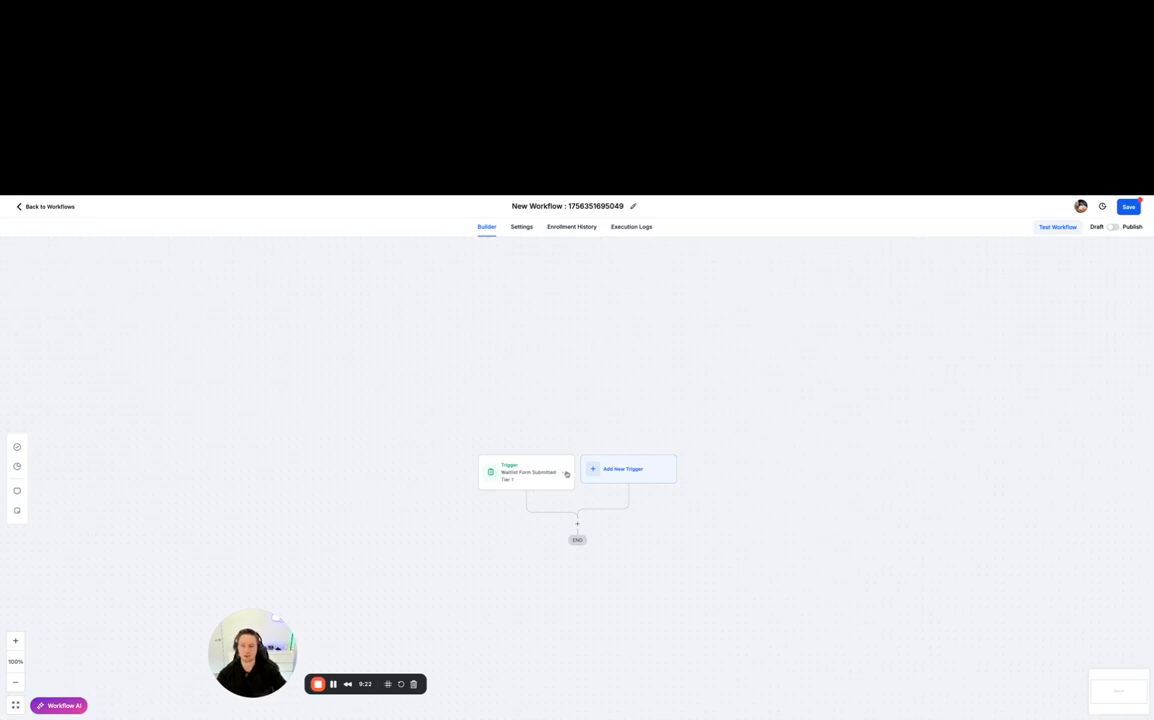
# - Duplicate the Tier 1 trigger, change the tier in the copy's name and service filter to Tier 2, and save it
pyautogui.click(565, 472)
pyautogui.click(535, 501)
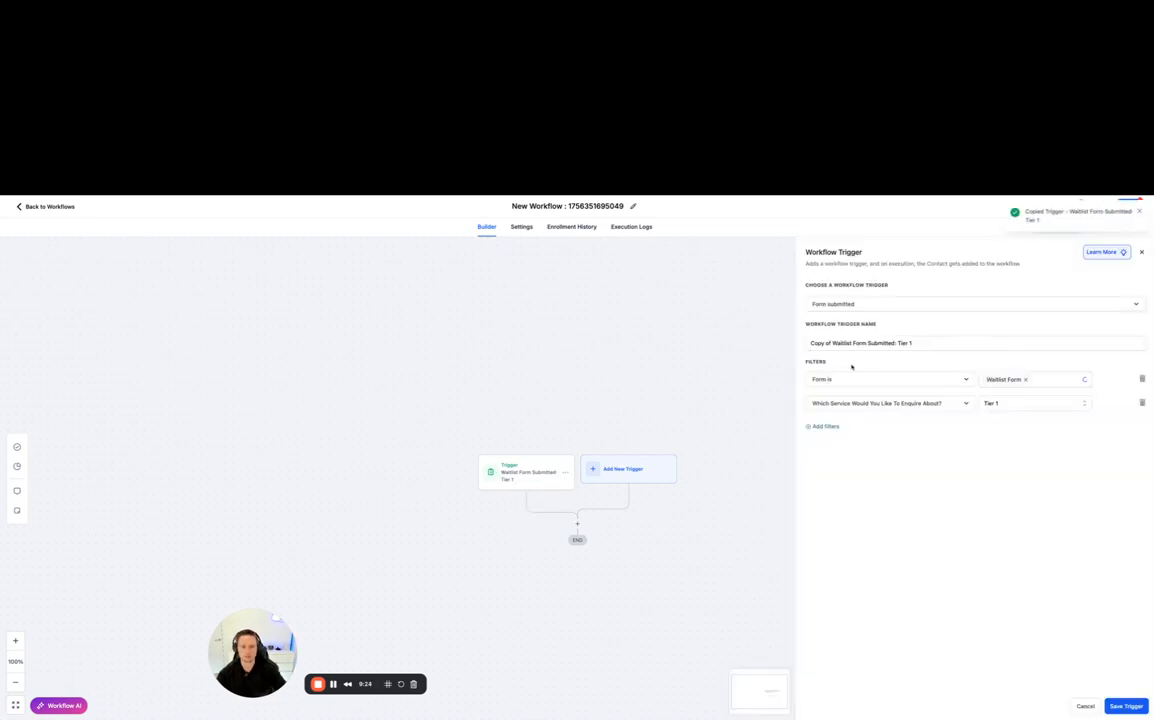
pyautogui.click(910, 343)
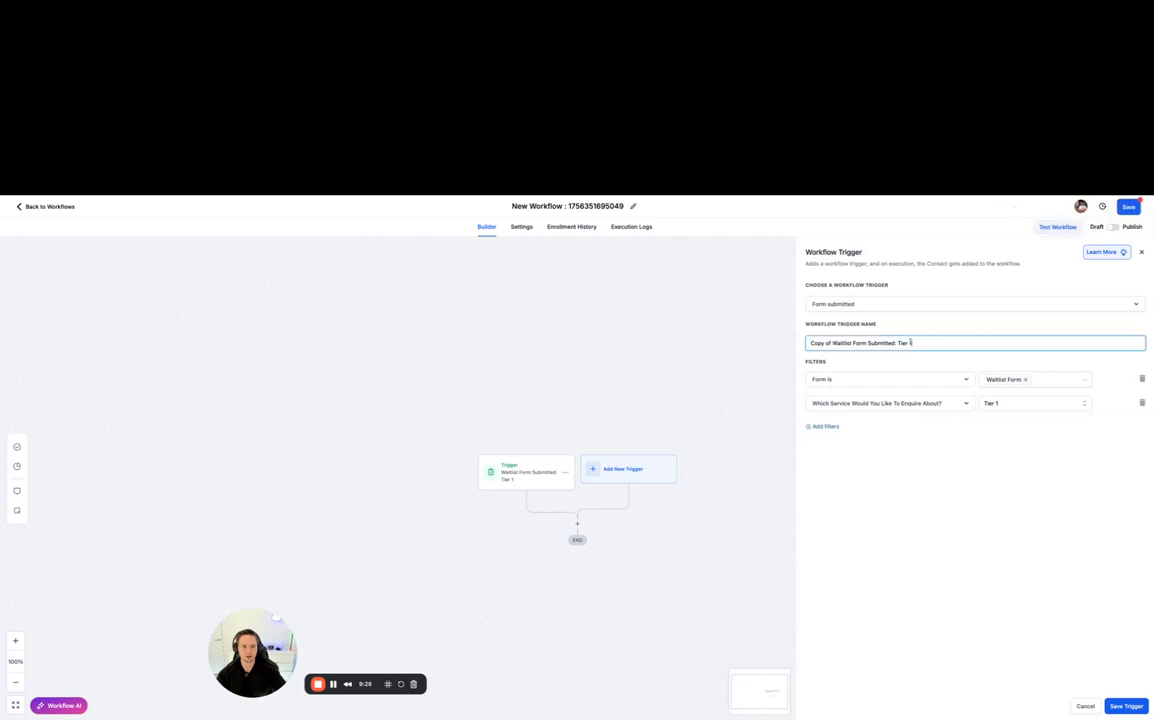
pyautogui.click(1033, 403)
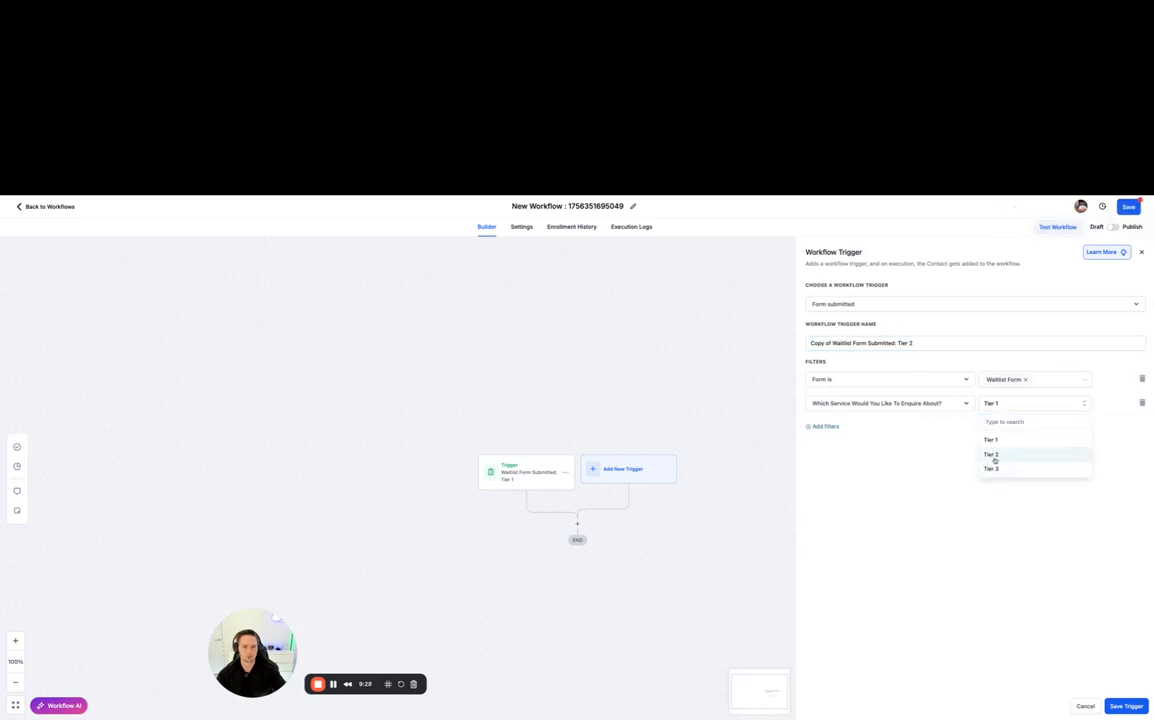
pyautogui.click(989, 457)
pyautogui.click(1112, 704)
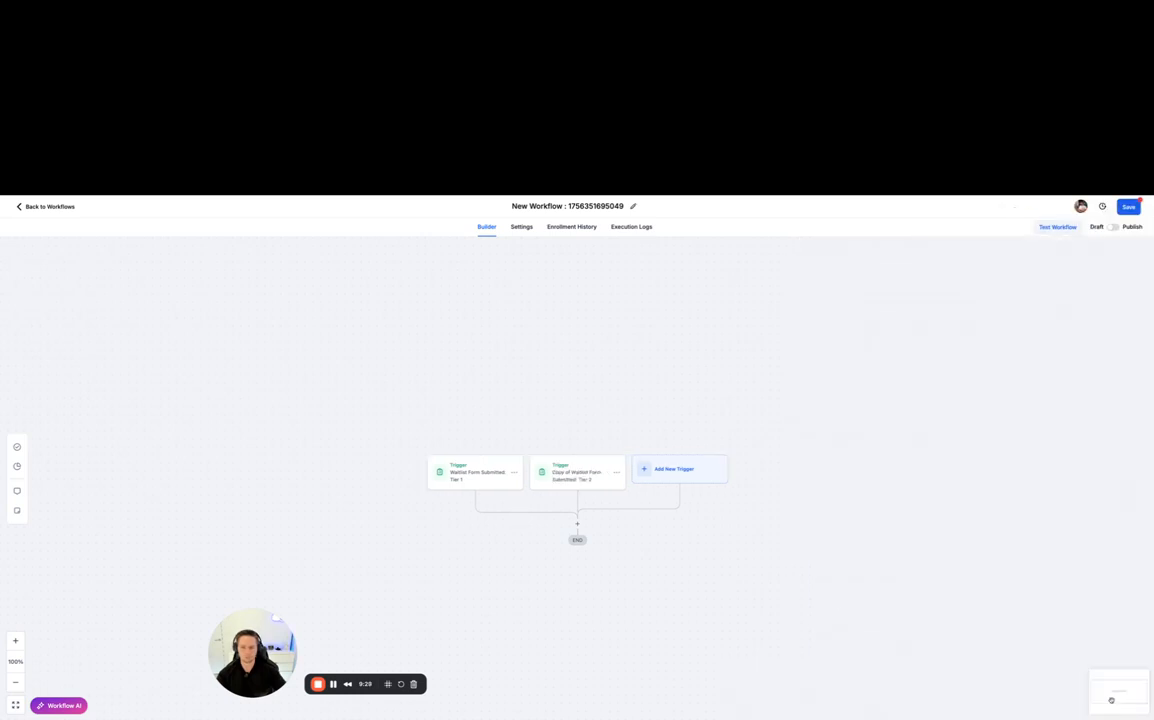
# - Rename the copied trigger as "Waitlist Form Submitted: Tier 2" and save it
pyautogui.click(576, 476)
pyautogui.click(833, 342)
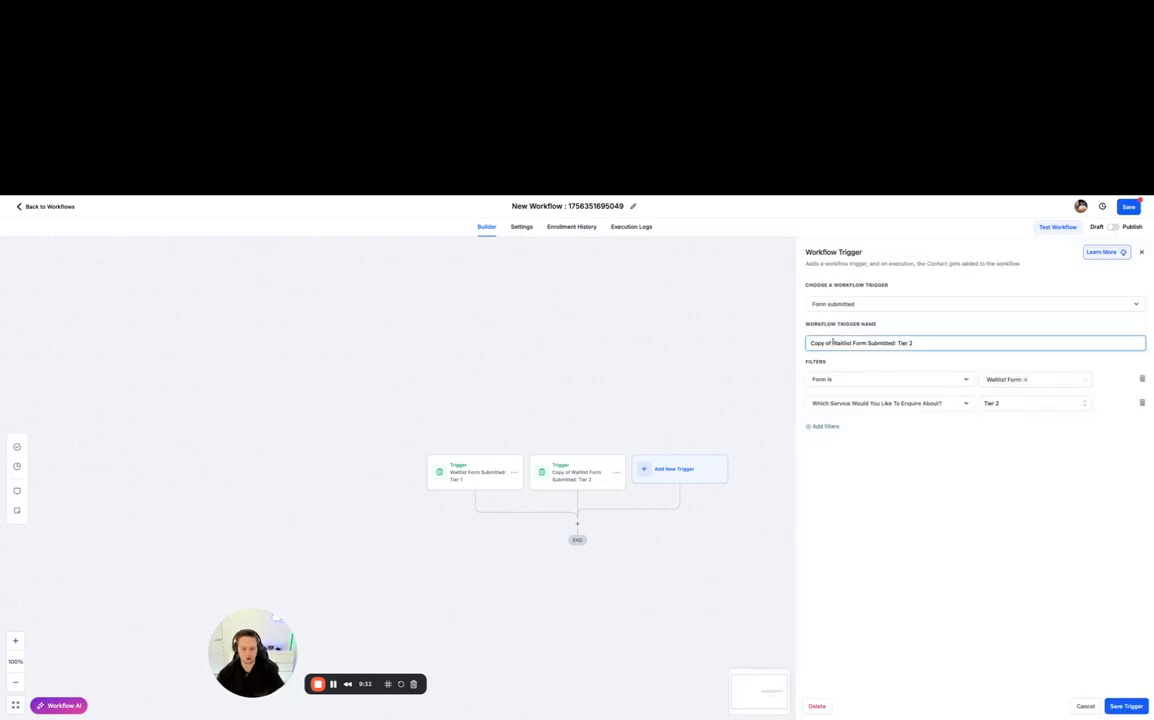
pyautogui.press('super+BackSpace')
pyautogui.click(1138, 706)
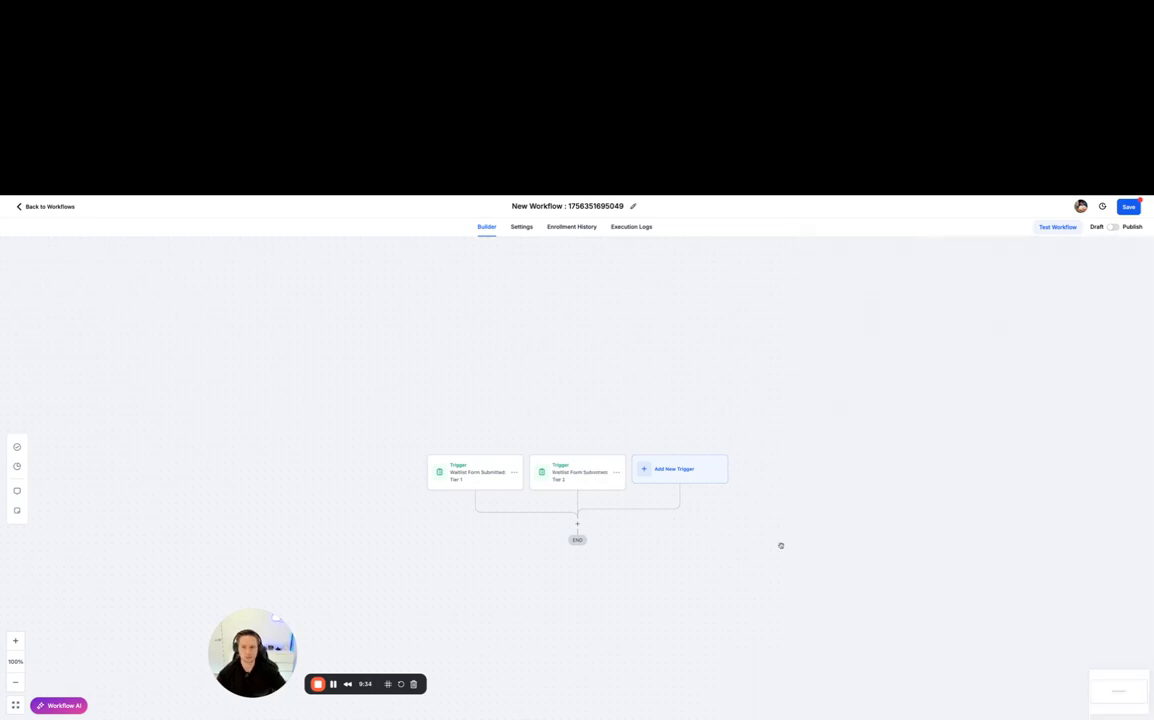
# - Duplicate the Tier 2 trigger and name the copy "Waitlist Form Submitted: Tier 3"
pyautogui.click(616, 472)
pyautogui.click(581, 500)
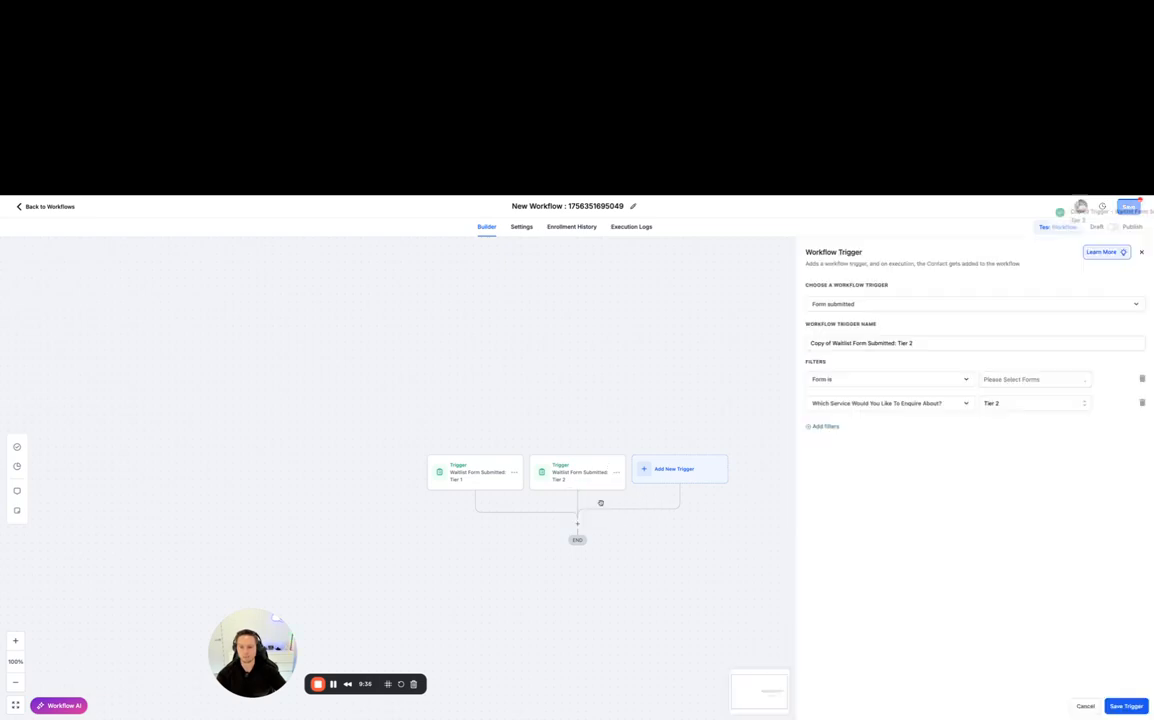
pyautogui.click(830, 343)
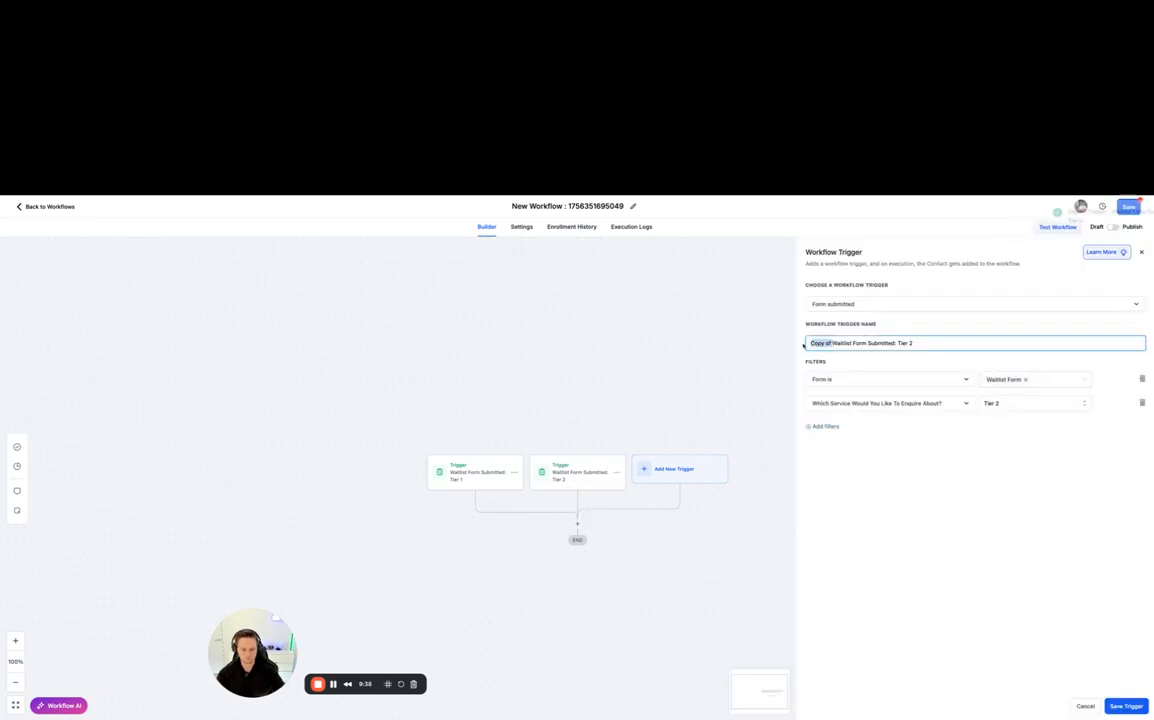
pyautogui.press('super+BackSpace')
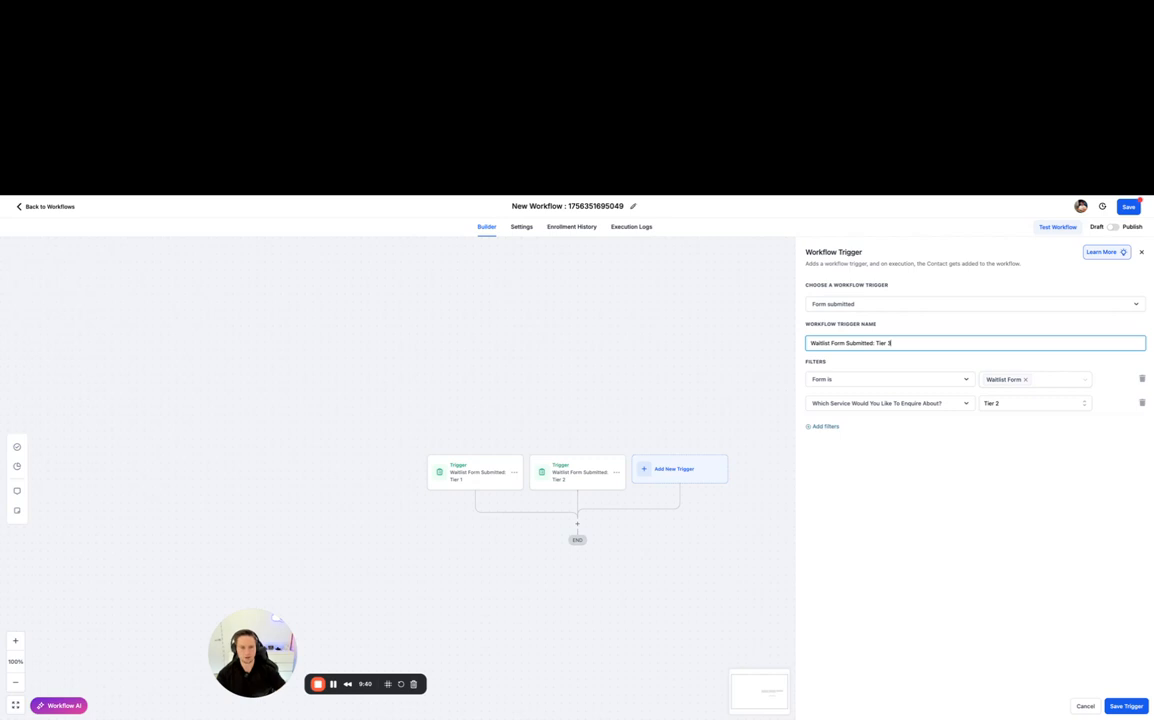
pyautogui.press('BackSpace')
pyautogui.write('3')
# - Set the new trigger's "Which Service Would You Like To Enquire About?" filter to Tier 3 and save the trigger
pyautogui.click(1000, 404)
pyautogui.click(1000, 468)
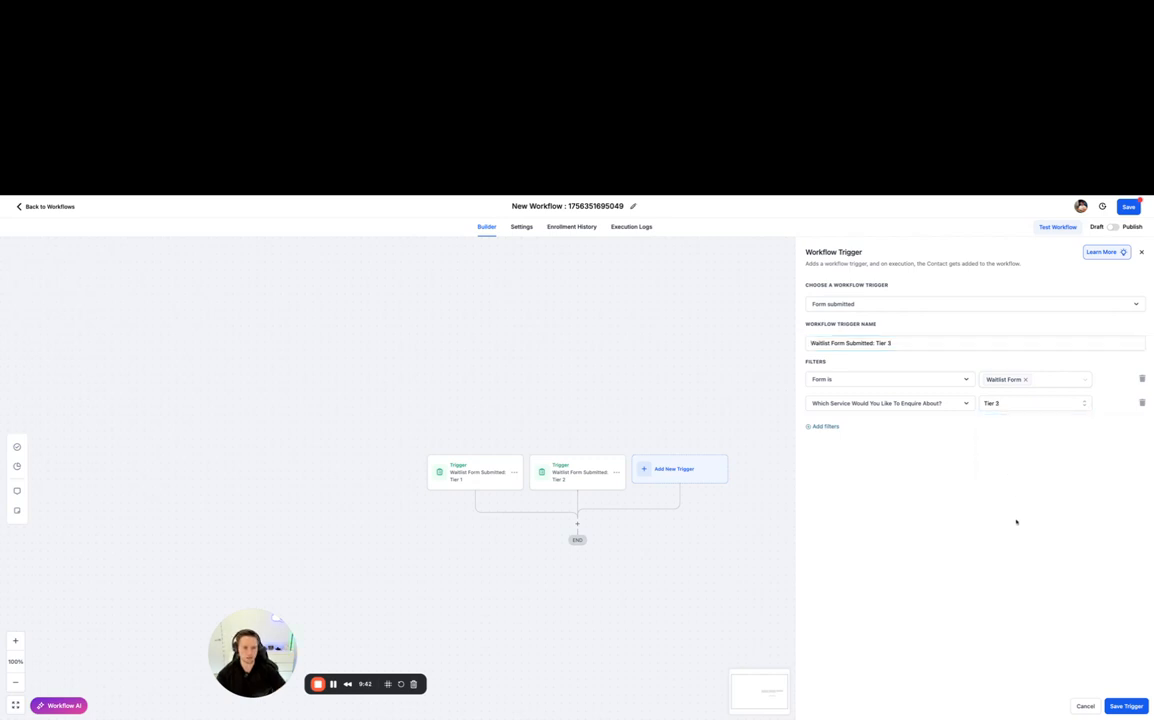
pyautogui.click(1126, 706)
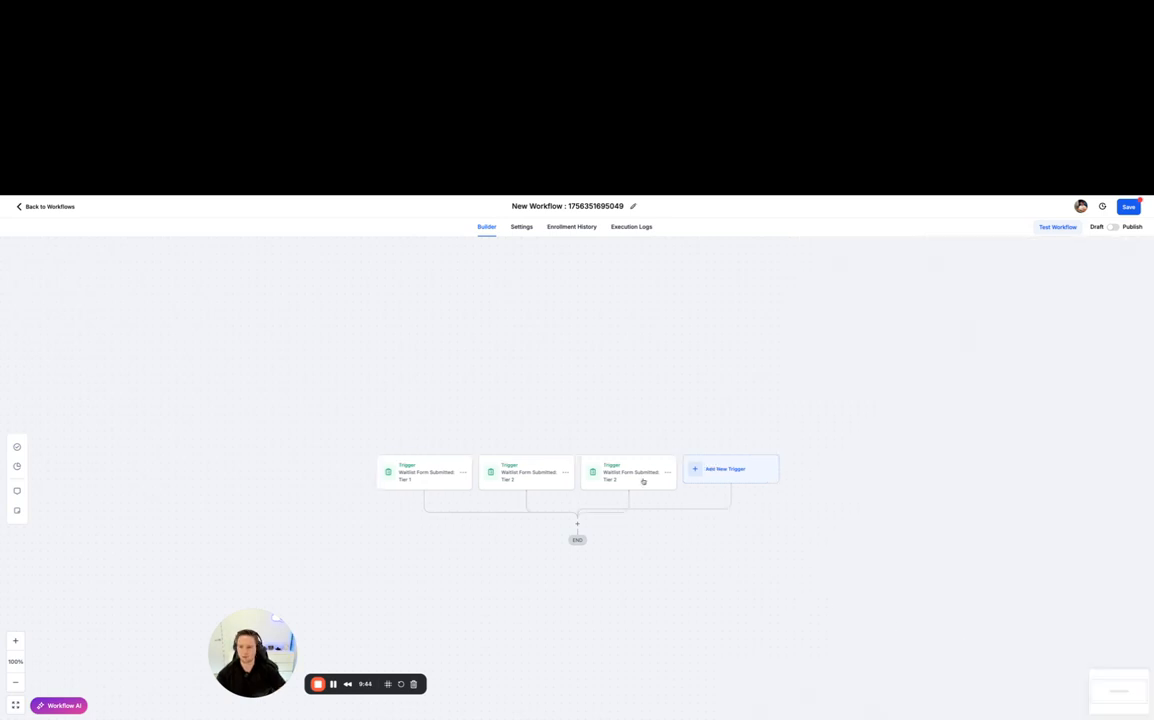
# - Search the actions for "if", choose the condition action after the triggers, and name its branch "Tier 1"
pyautogui.click(585, 527)
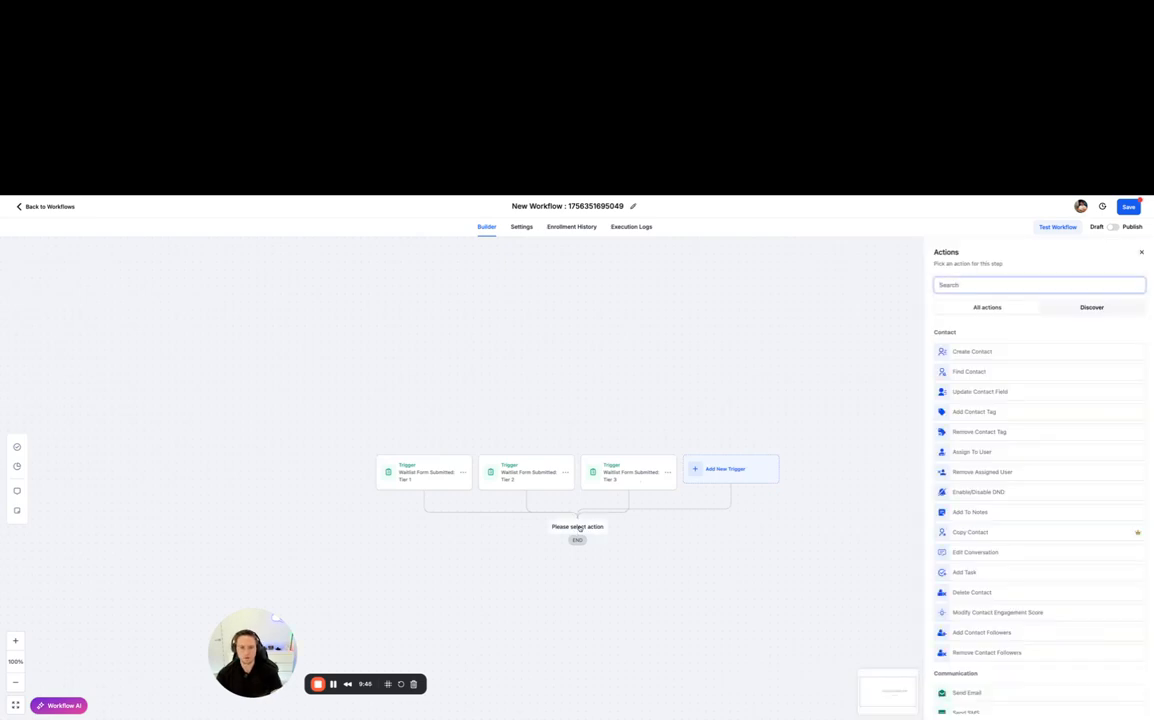
pyautogui.write('if')
pyautogui.click(990, 351)
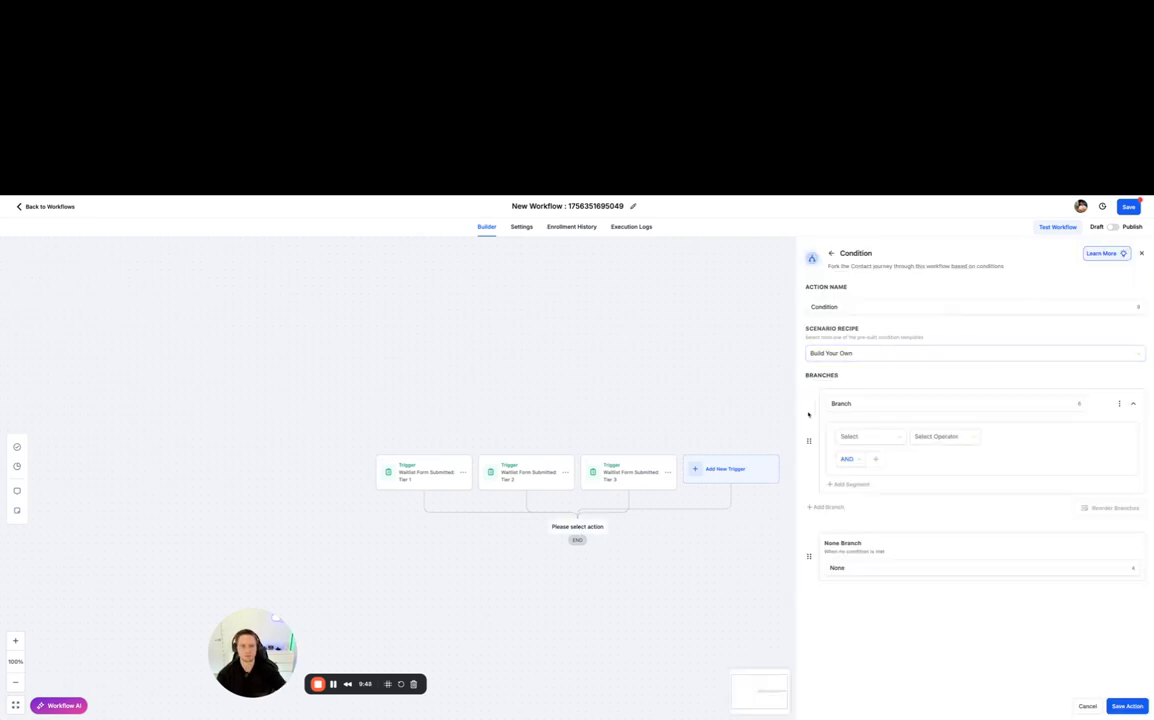
pyautogui.doubleClick(889, 404)
pyautogui.write('Ti')
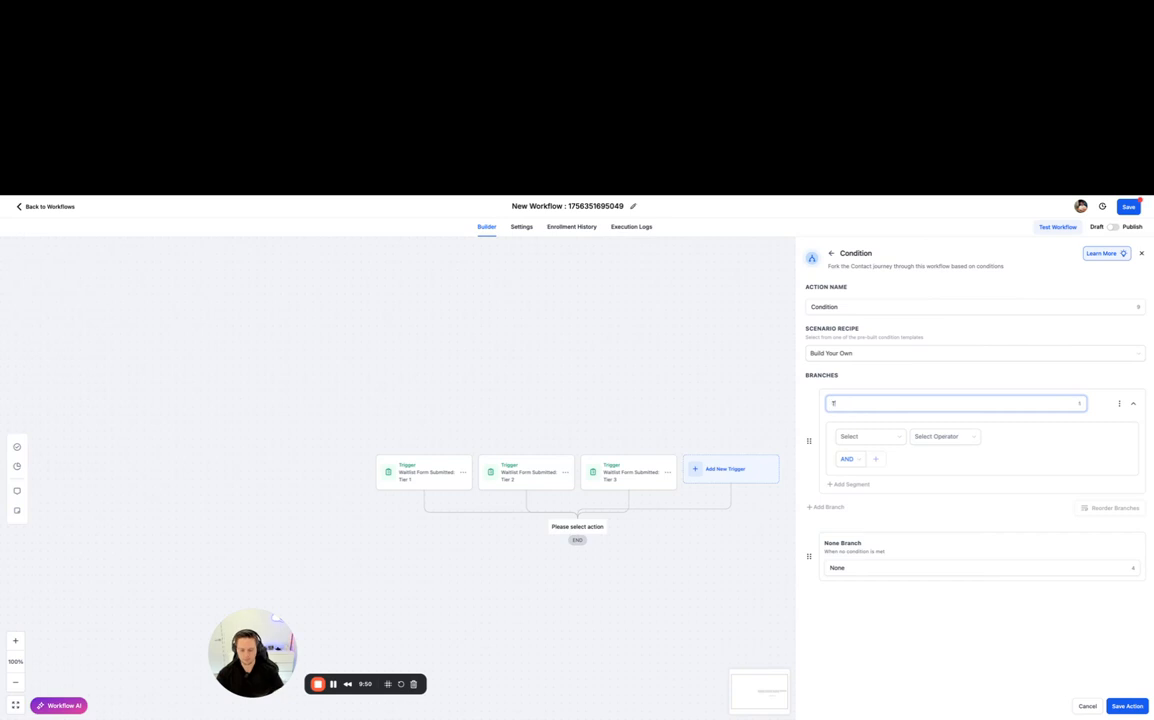
pyautogui.write('er 1')
# - Try to make the Tier 1 branch check which workflow trigger fired, using the "Is" operator, and save the action
pyautogui.click(866, 436)
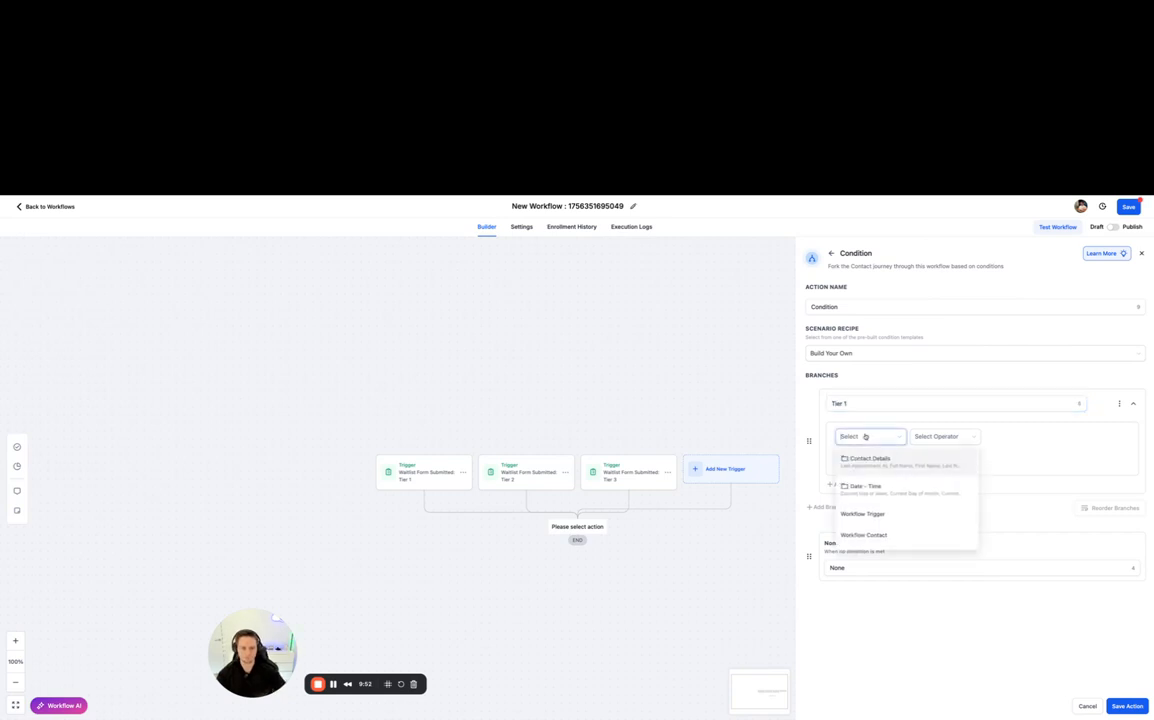
pyautogui.click(876, 518)
pyautogui.click(932, 440)
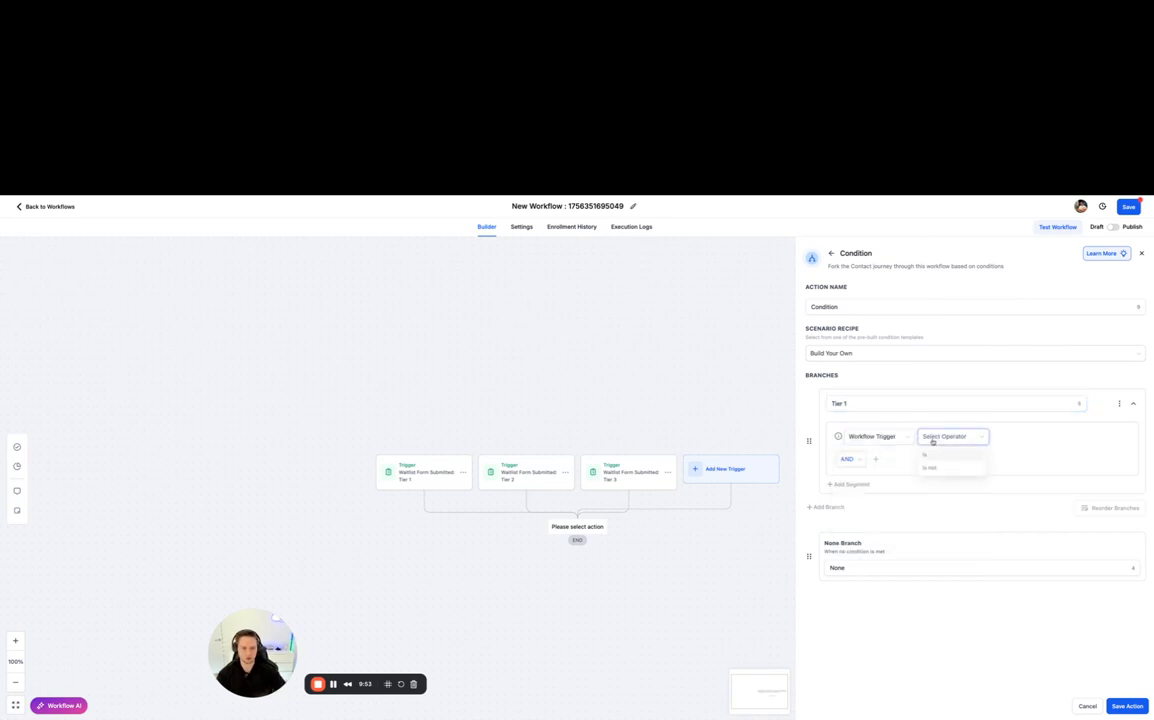
pyautogui.click(948, 461)
pyautogui.click(998, 436)
pyautogui.click(1030, 436)
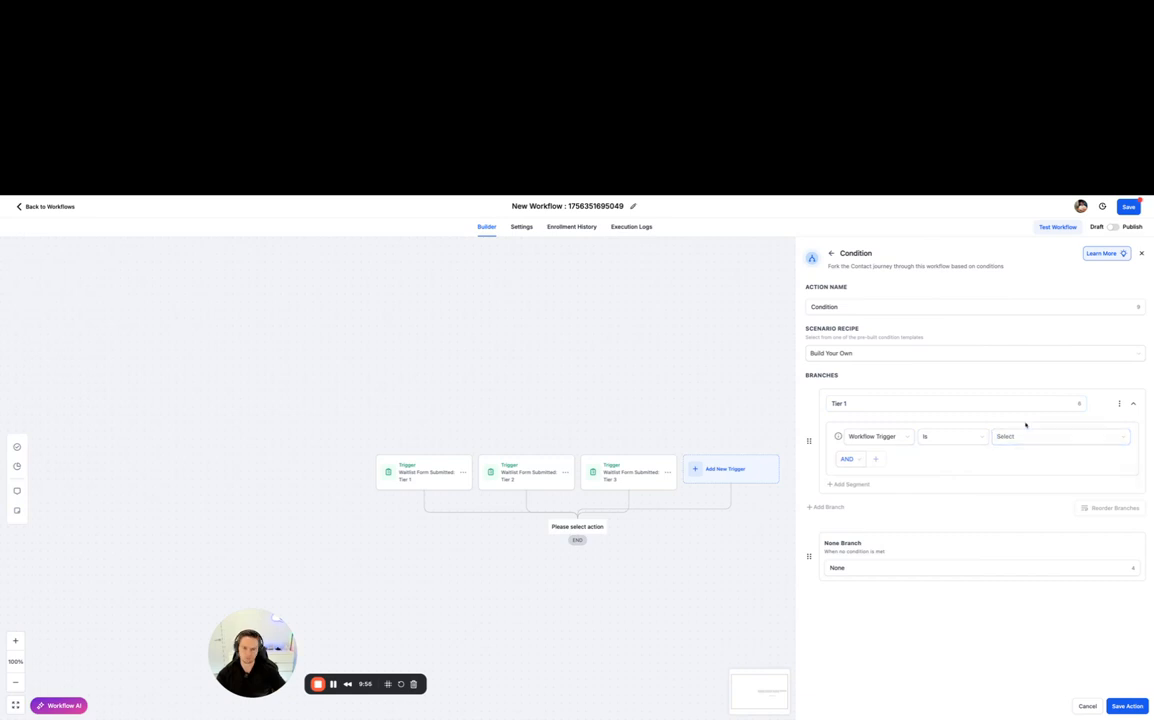
pyautogui.click(1023, 438)
pyautogui.click(1014, 423)
pyautogui.click(1117, 706)
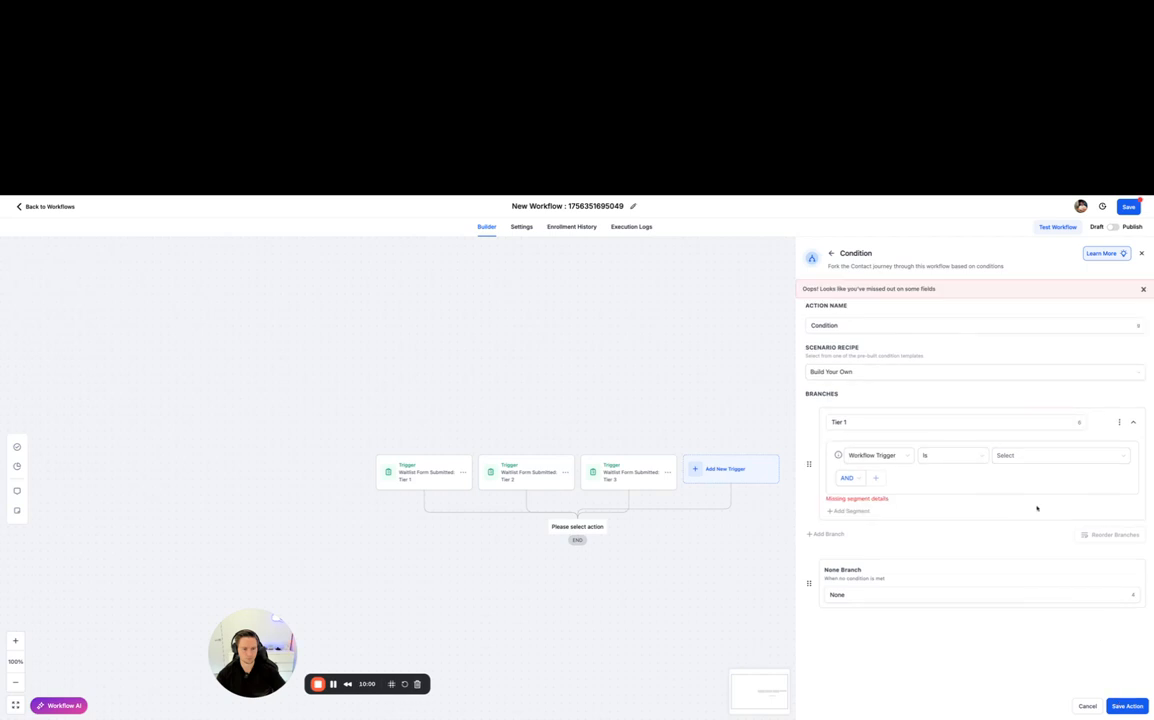
pyautogui.click(1015, 461)
pyautogui.click(1020, 457)
pyautogui.click(1043, 440)
# - Change the Tier 1 branch condition to the contact field "Which Service Would You Like To Enquire About?" is Tier 1
pyautogui.click(874, 455)
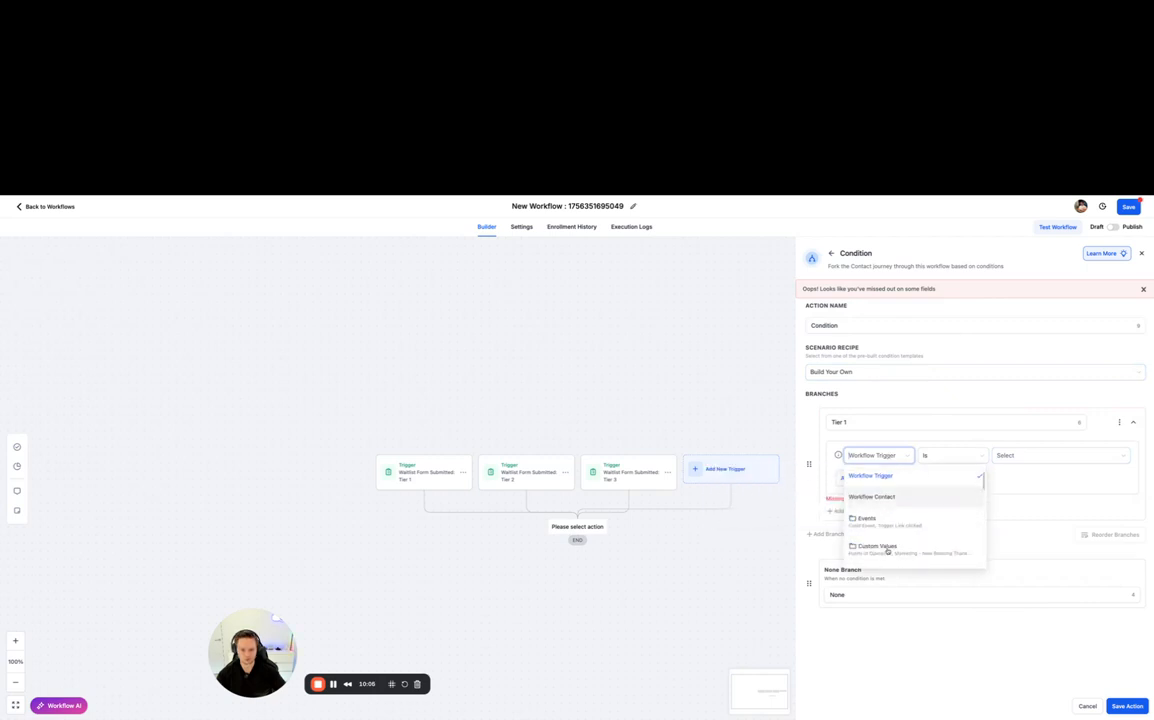
pyautogui.scroll(-2, 889, 520)
pyautogui.click(889, 489)
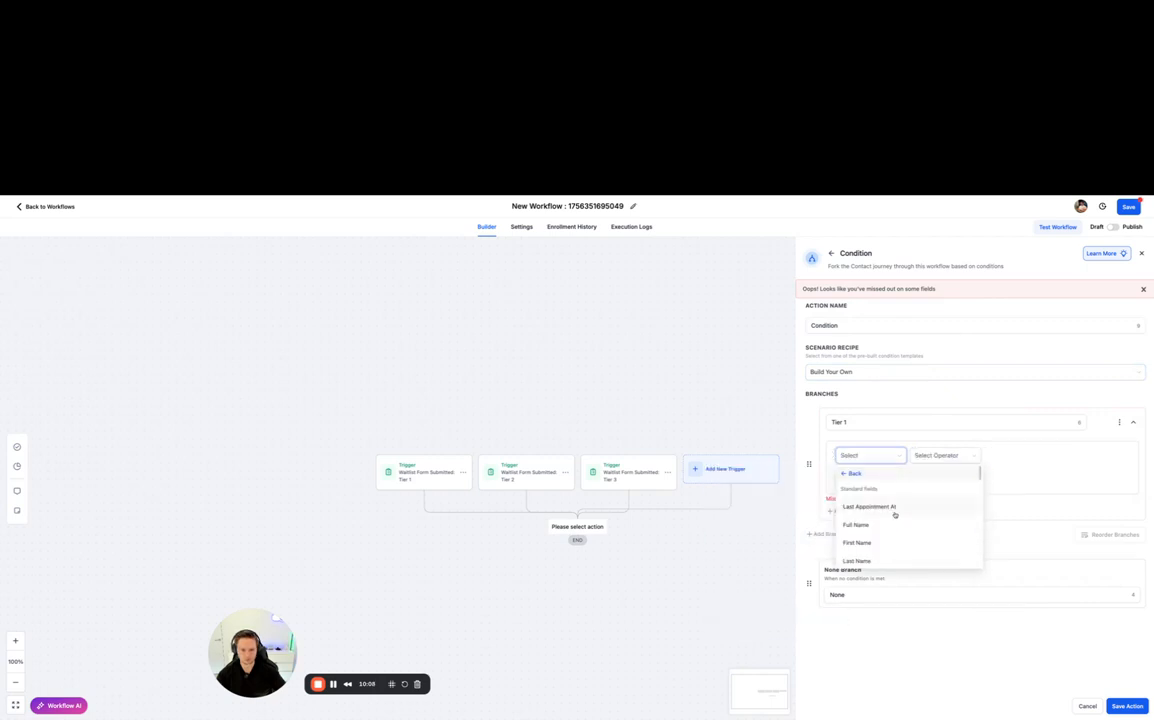
pyautogui.scroll(-5, 895, 515)
pyautogui.scroll(-1, 894, 515)
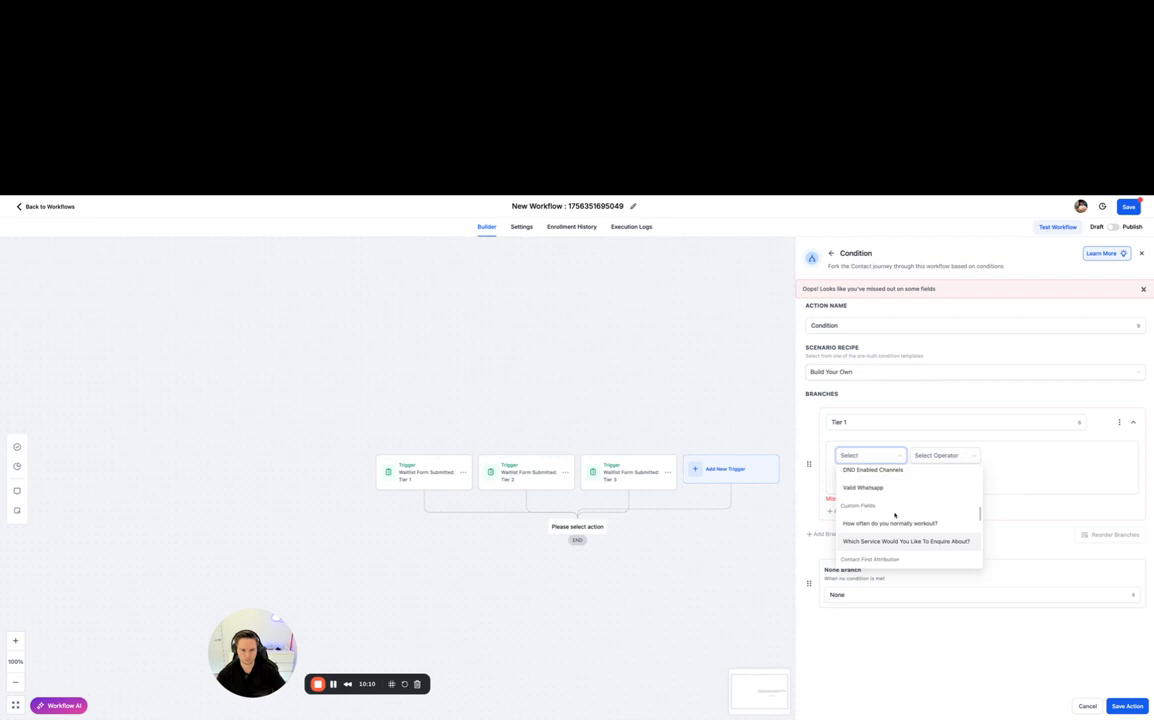
pyautogui.click(886, 542)
pyautogui.click(958, 454)
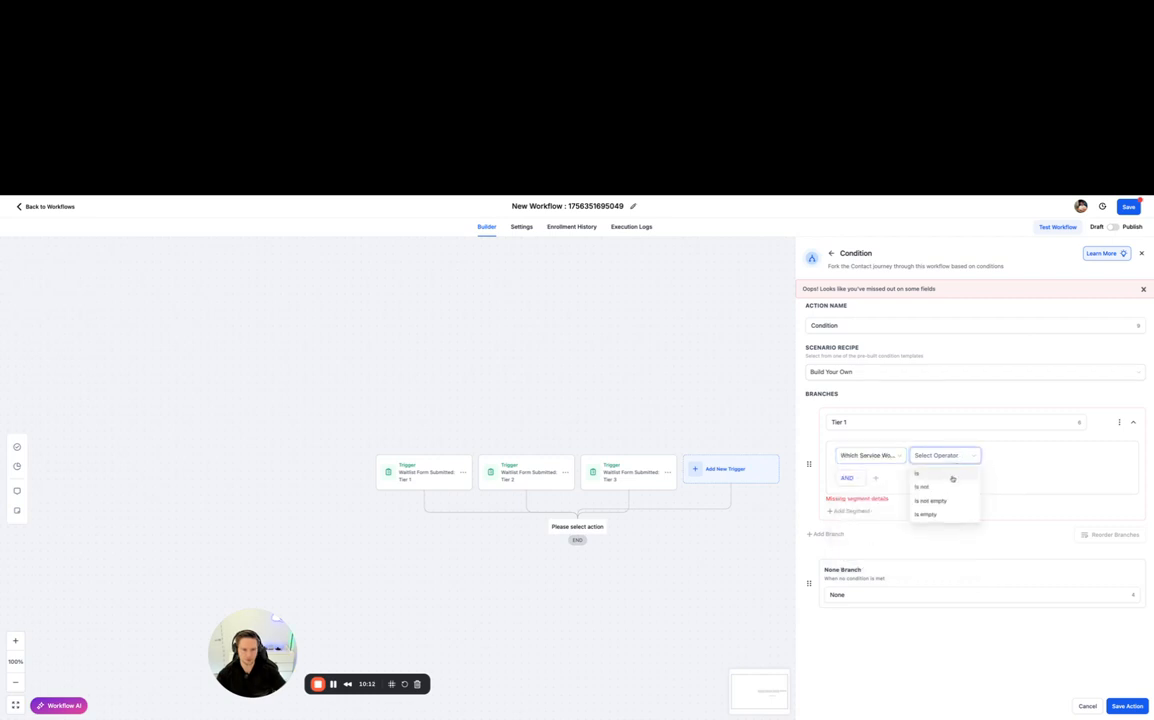
pyautogui.click(950, 474)
pyautogui.click(1010, 456)
pyautogui.click(1010, 473)
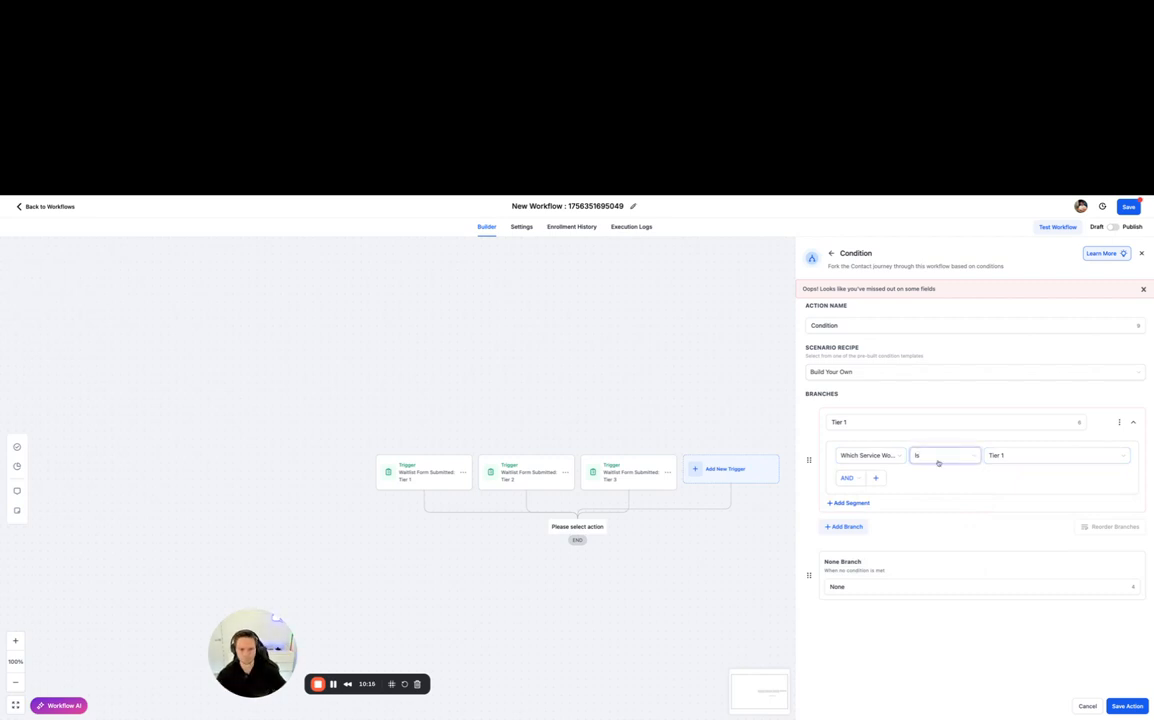
# - Try the Tier 1 branch condition with Workflow Trigger and "Is" again, and cancel the condition action
pyautogui.click(862, 456)
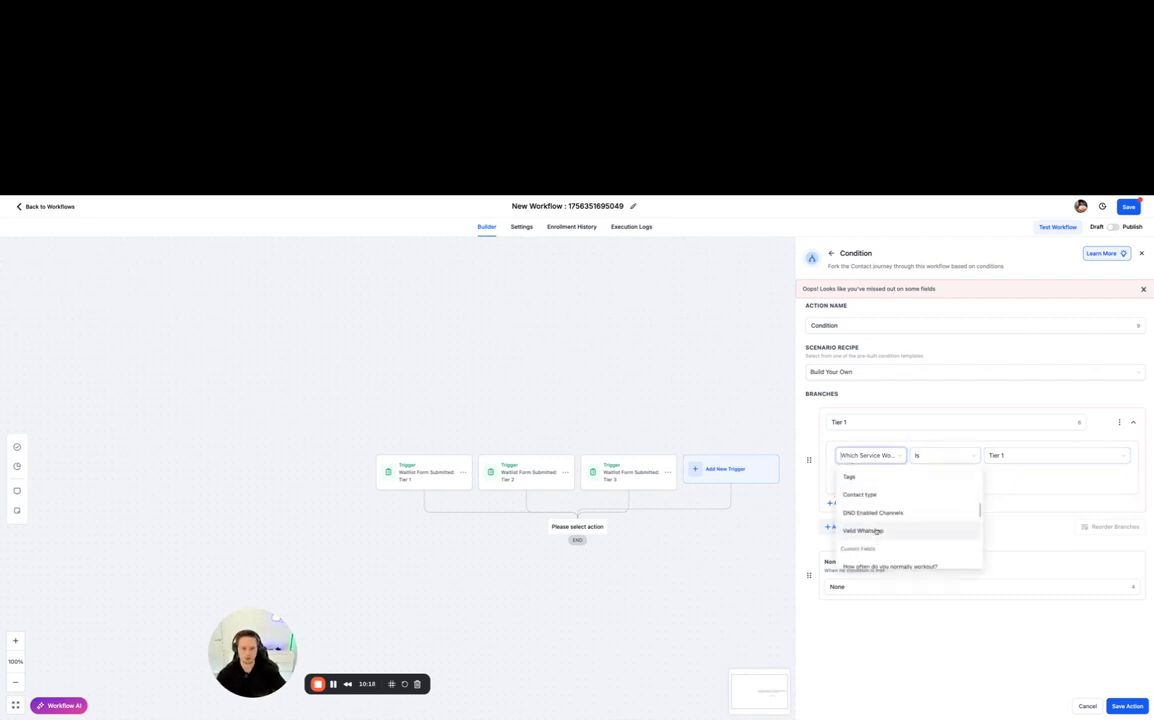
pyautogui.scroll(5, 868, 515)
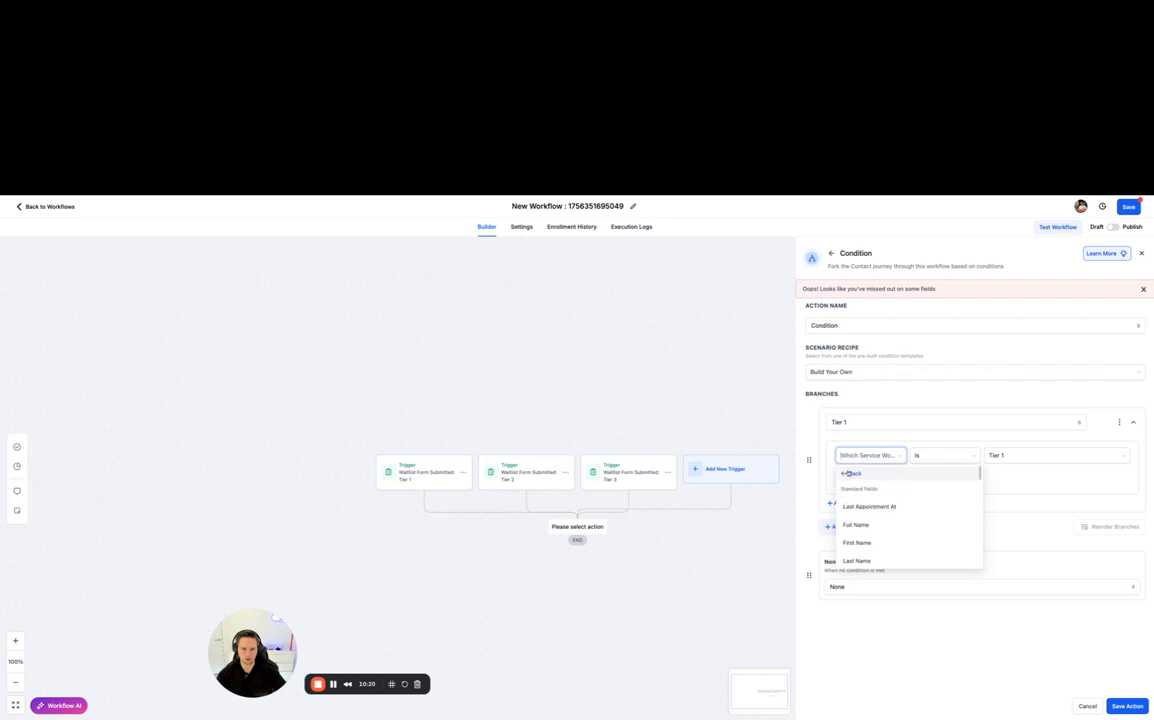
pyautogui.click(850, 472)
pyautogui.click(858, 456)
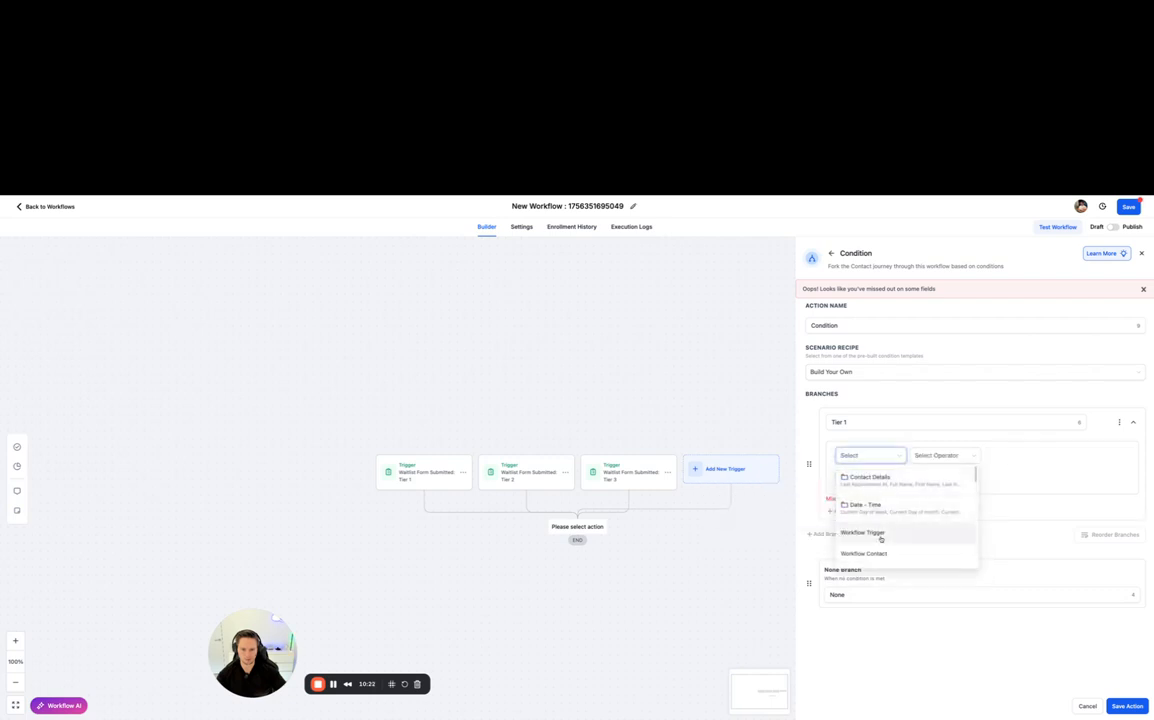
pyautogui.click(866, 532)
pyautogui.click(948, 457)
pyautogui.click(934, 475)
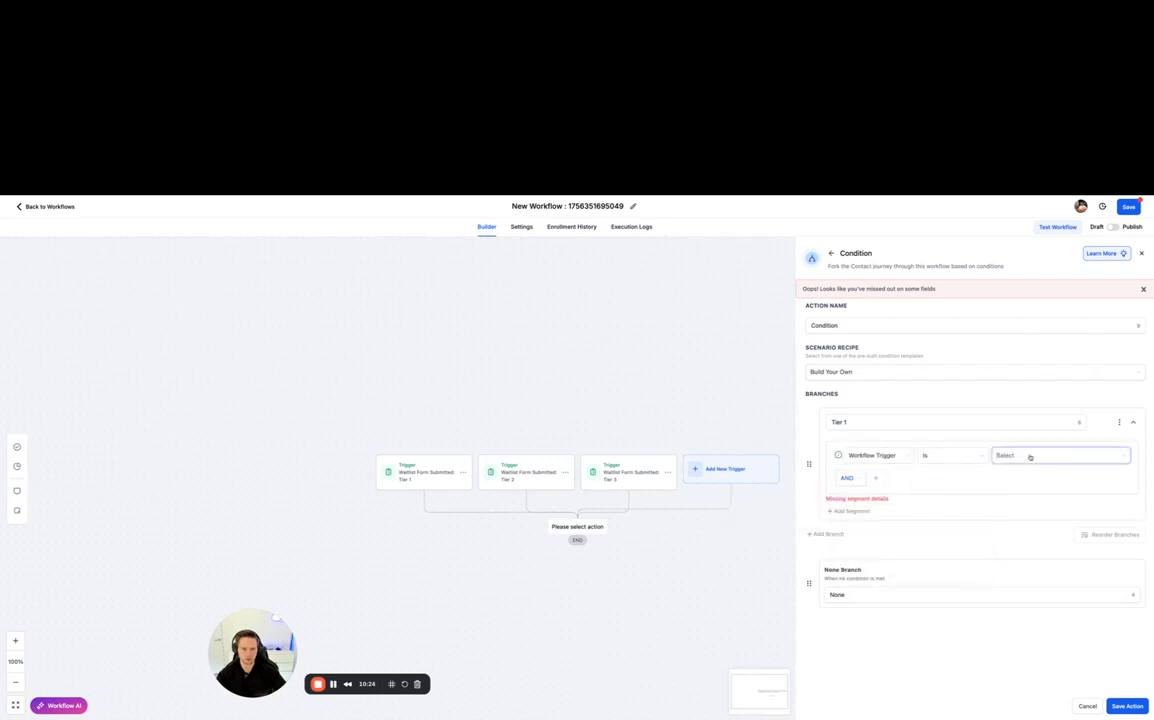
pyautogui.click(1023, 458)
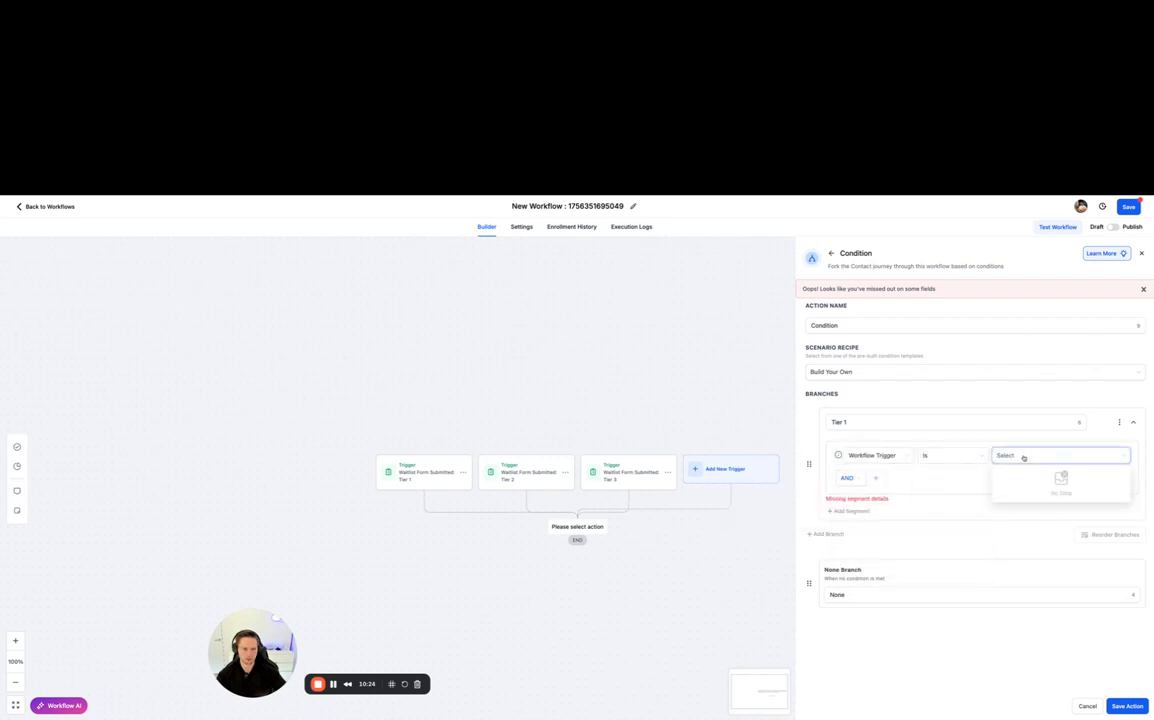
pyautogui.click(1088, 706)
# - Save the workflow with its three triggers, search the actions for "if" and choose the condition action
pyautogui.click(625, 484)
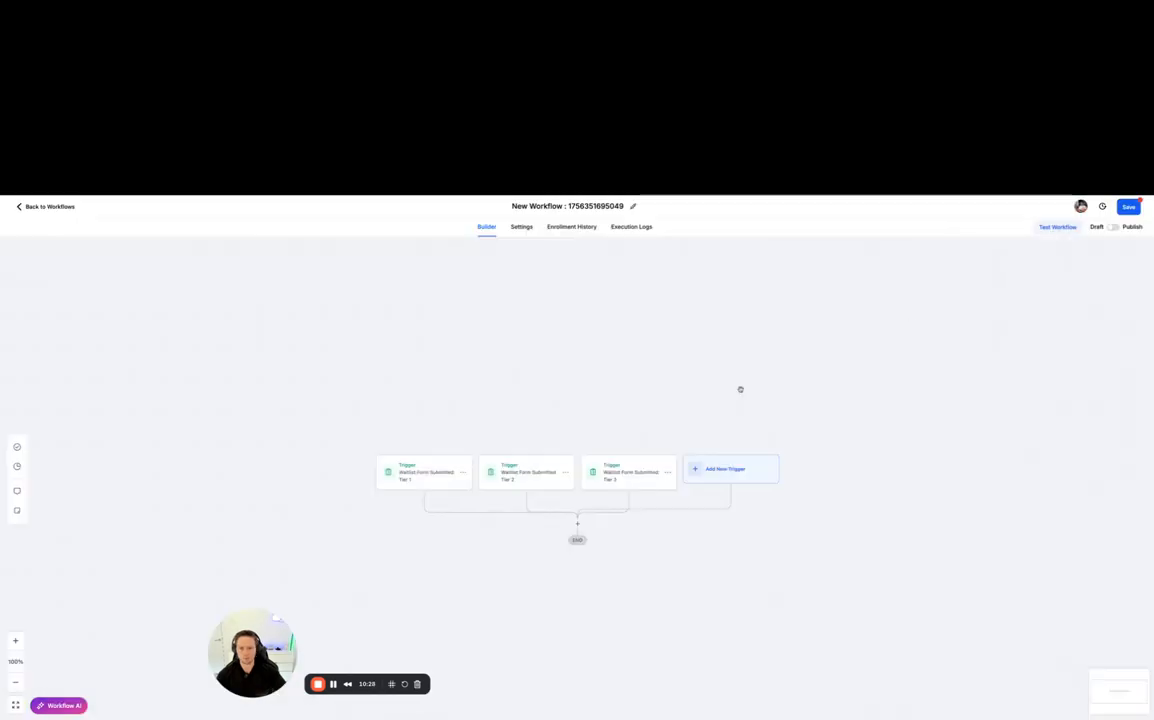
pyautogui.click(1125, 207)
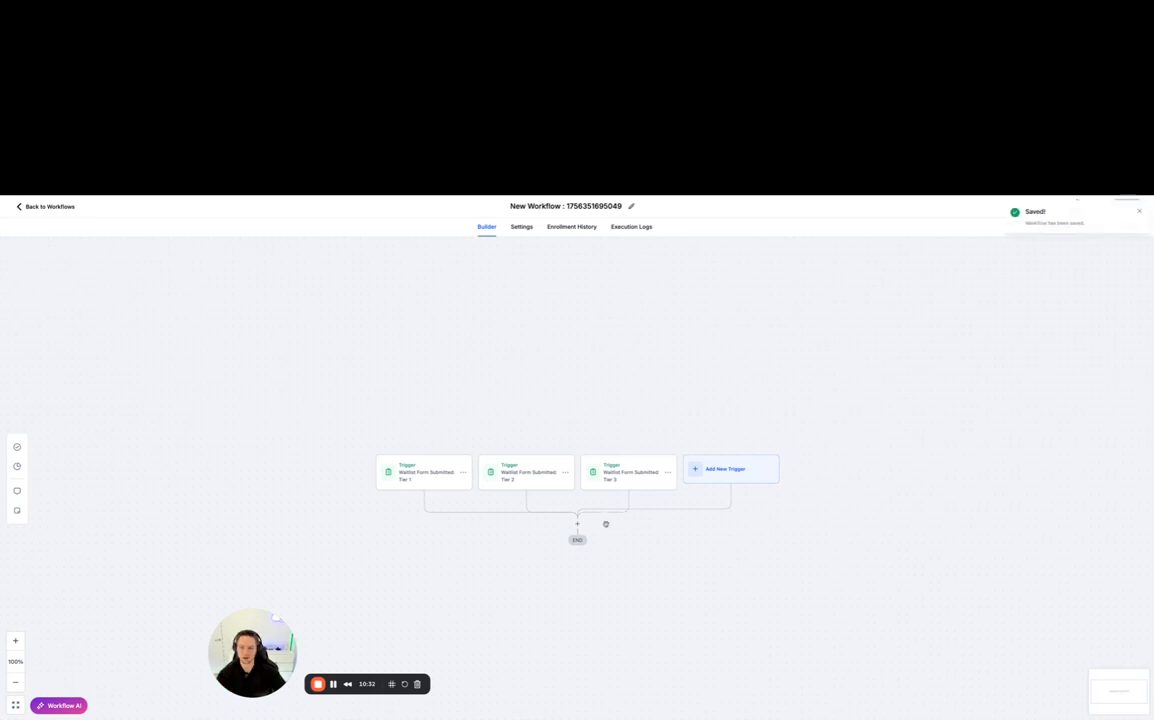
pyautogui.click(577, 524)
pyautogui.click(1000, 285)
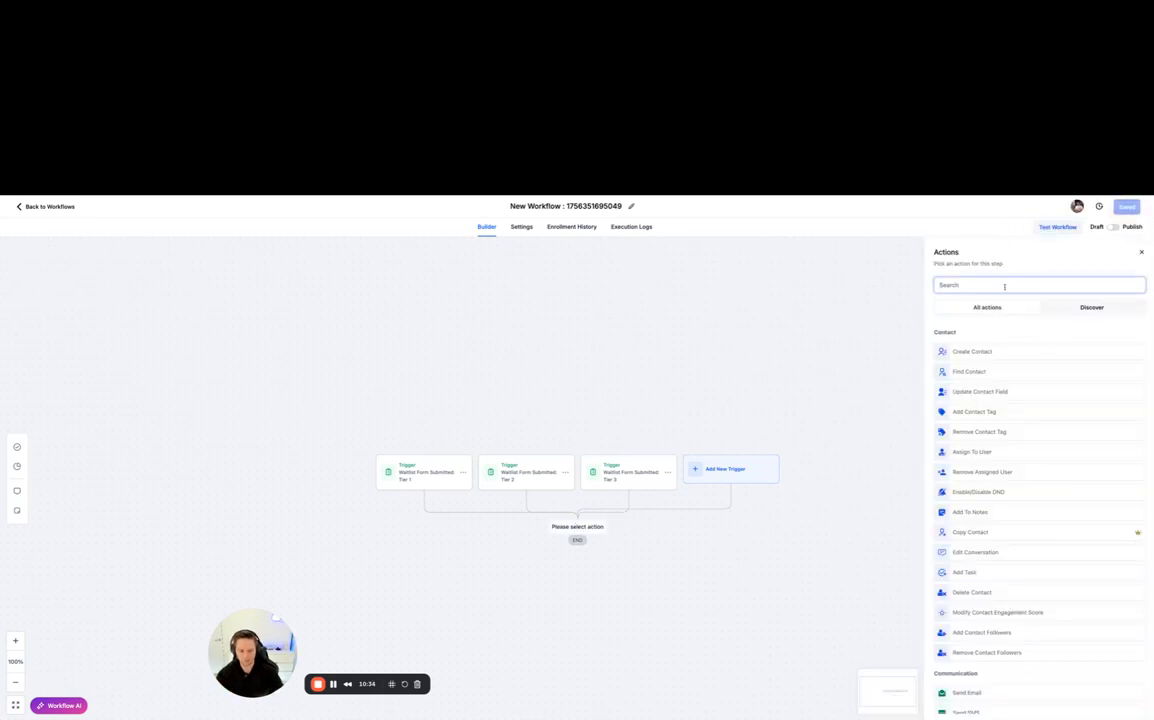
pyautogui.write('if')
pyautogui.click(1006, 352)
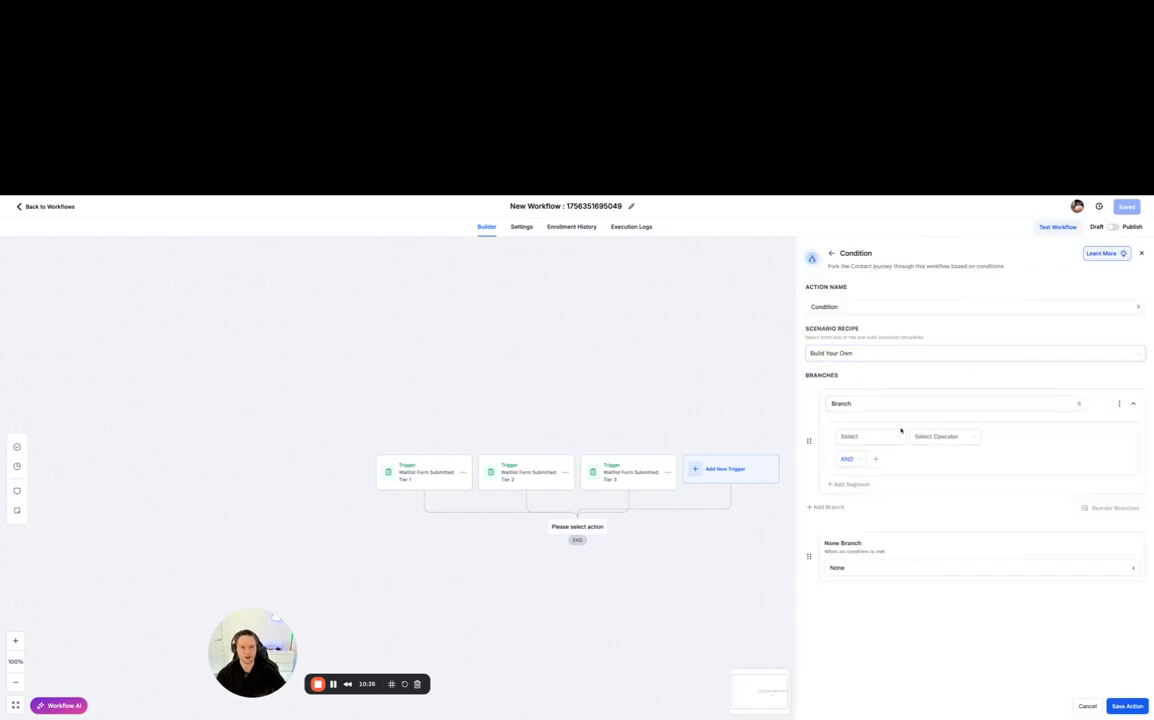
# - Set the branch condition to Workflow Trigger "Is" Waitlist Form Submitted: Tier 1
pyautogui.click(868, 437)
pyautogui.click(868, 512)
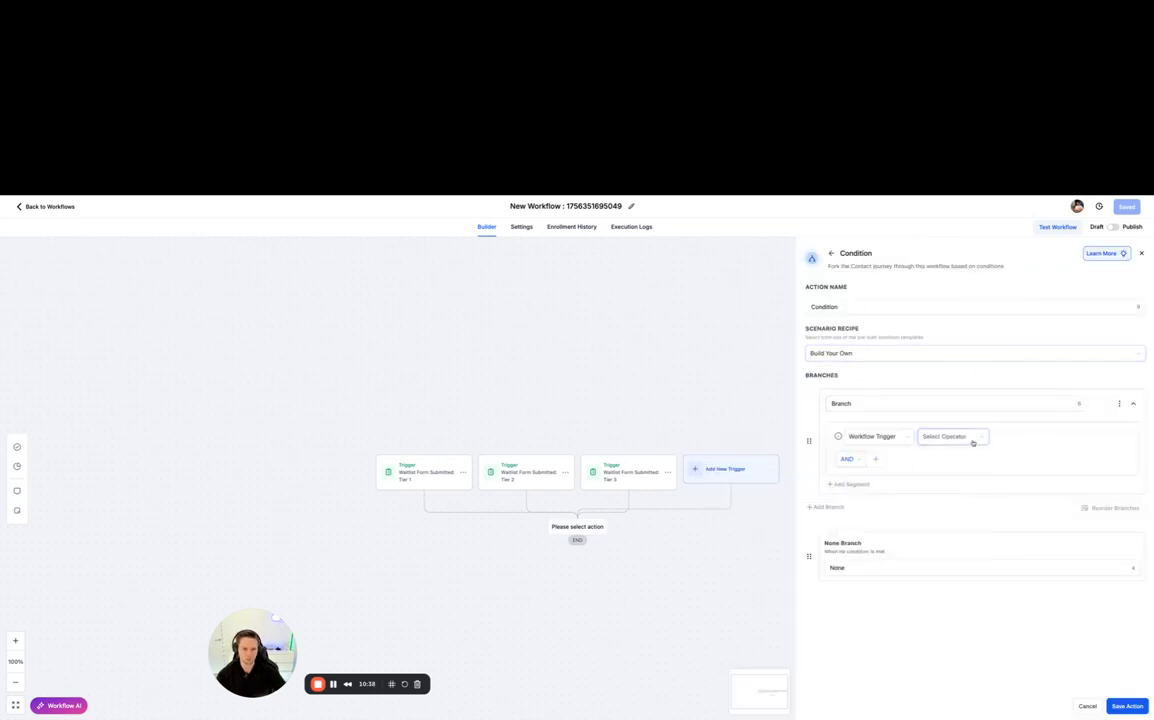
pyautogui.click(972, 442)
pyautogui.click(974, 456)
pyautogui.click(1041, 437)
pyautogui.click(1041, 456)
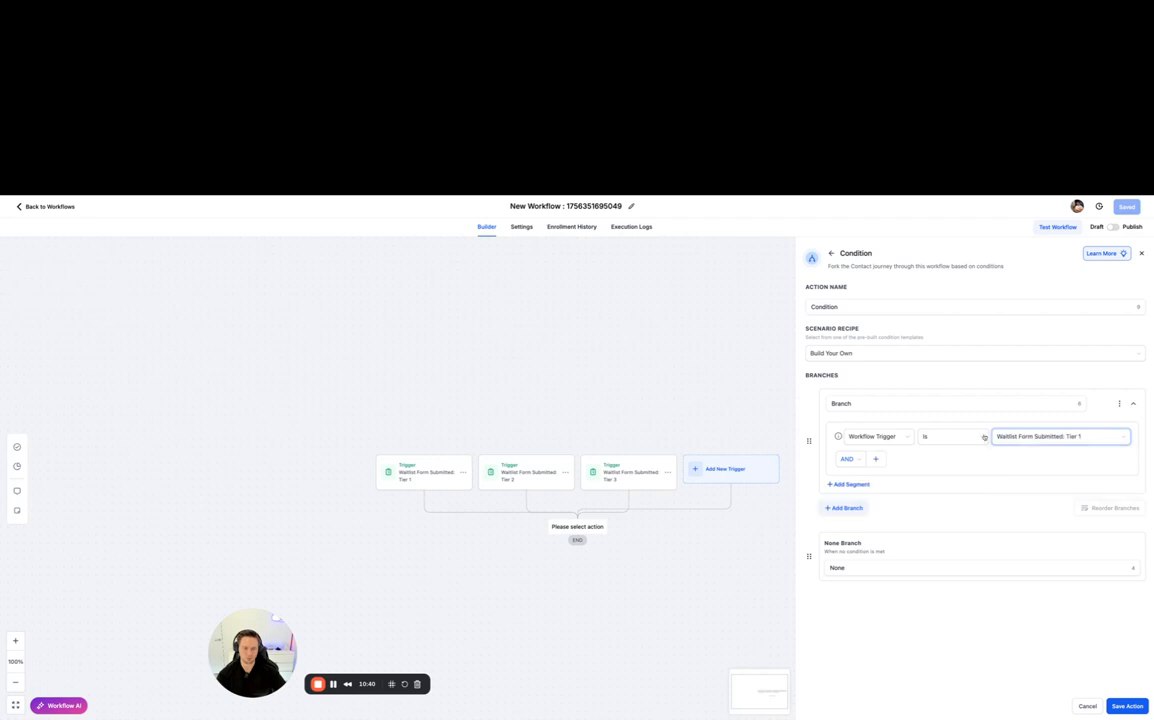
# - Rename the condition's first branch as "Tier 1"
pyautogui.moveTo(894, 404); pyautogui.dragTo(792, 404)
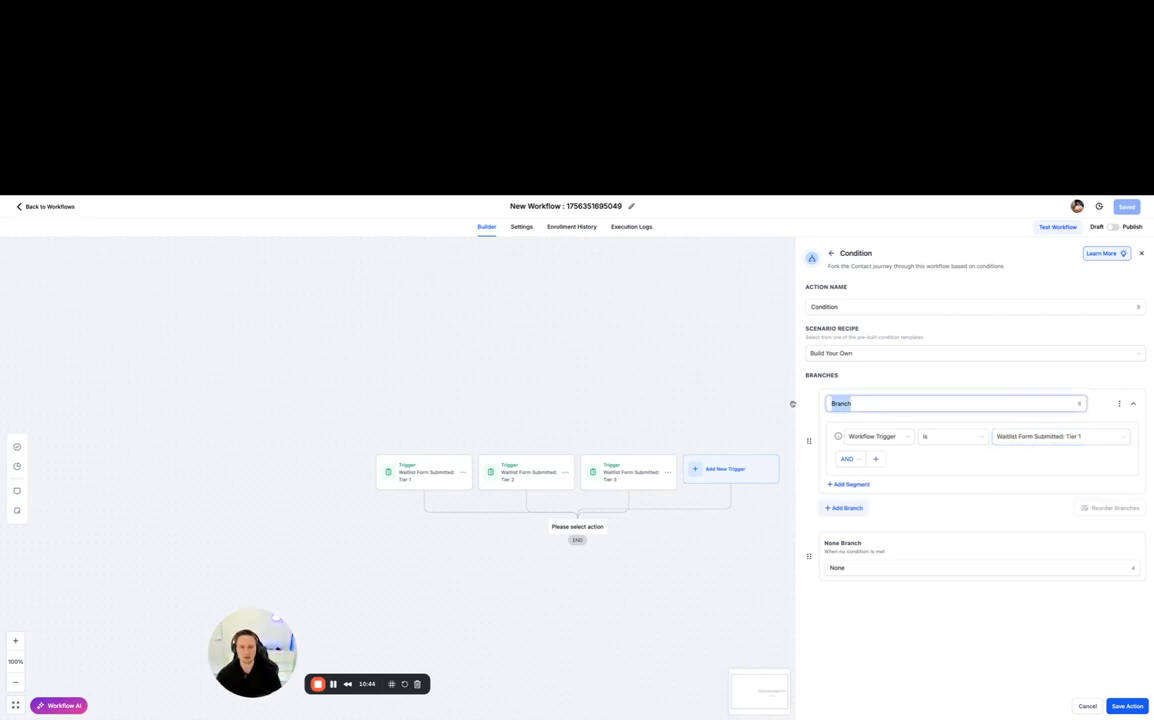
pyautogui.press('BackSpace')
pyautogui.write('Tier 1')
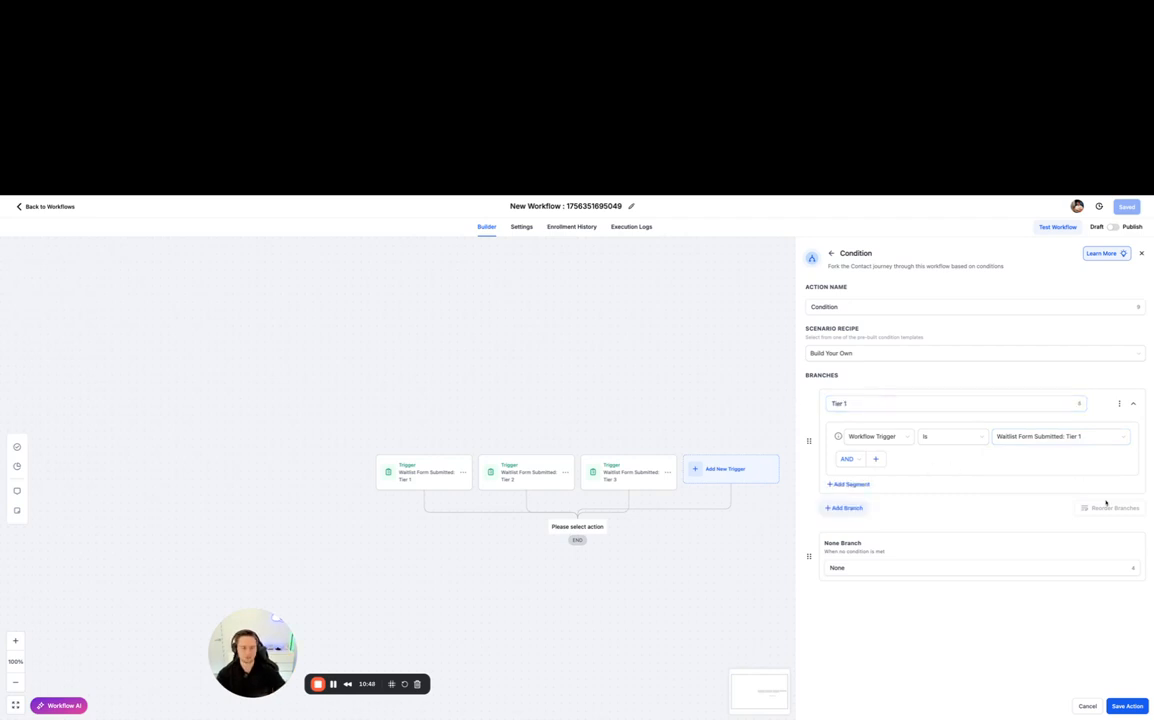
# - Duplicate the Tier 1 branch and remove the "(Copy)" prefix from the duplicate's name
pyautogui.click(1119, 403)
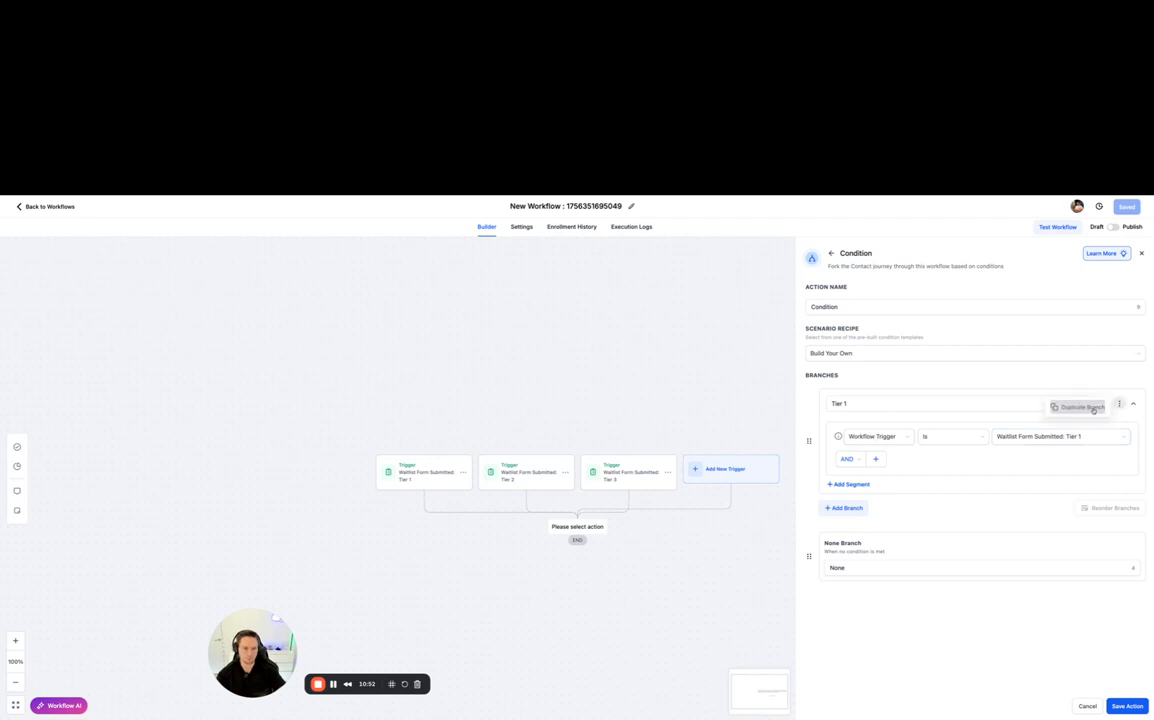
pyautogui.click(1078, 406)
pyautogui.click(852, 514)
pyautogui.press('BackSpace')
pyautogui.press('BackSpace')
pyautogui.press('BackSpace')
pyautogui.press('BackSpace')
pyautogui.press('BackSpace')
pyautogui.press('BackSpace')
pyautogui.press('BackSpace')
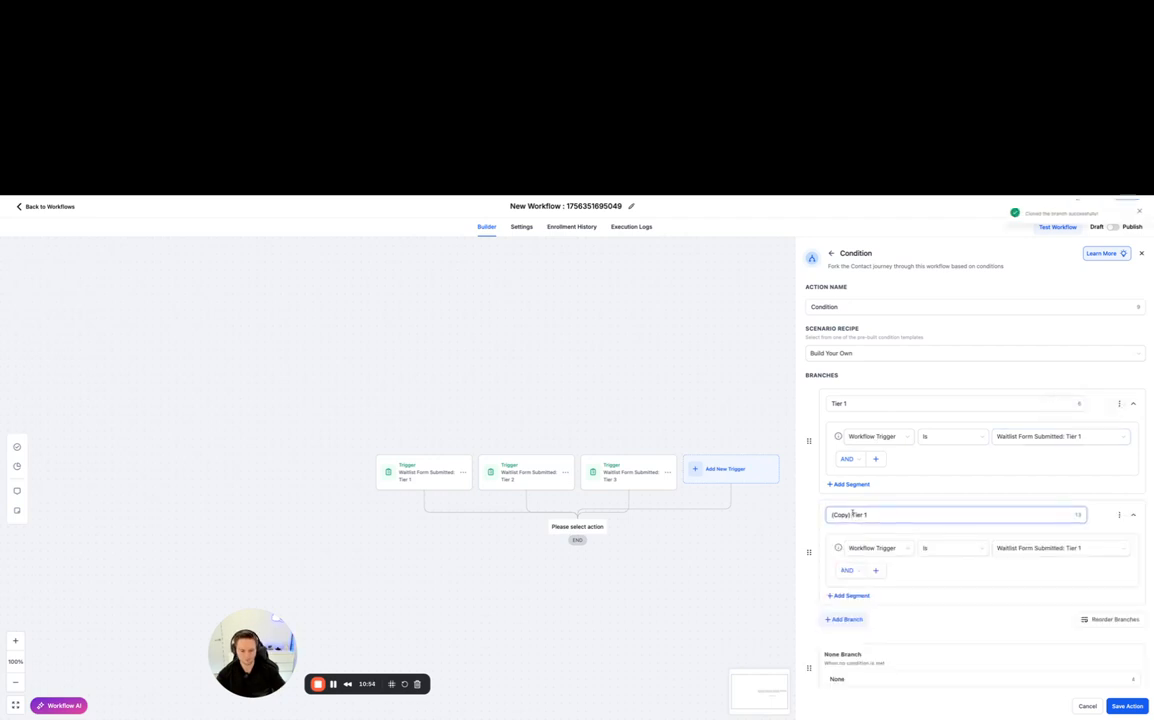
# - Make the duplicated branch check for the Waitlist Form Submitted: Tier 2 trigger and rename it "Tier 2"
pyautogui.click(1119, 403)
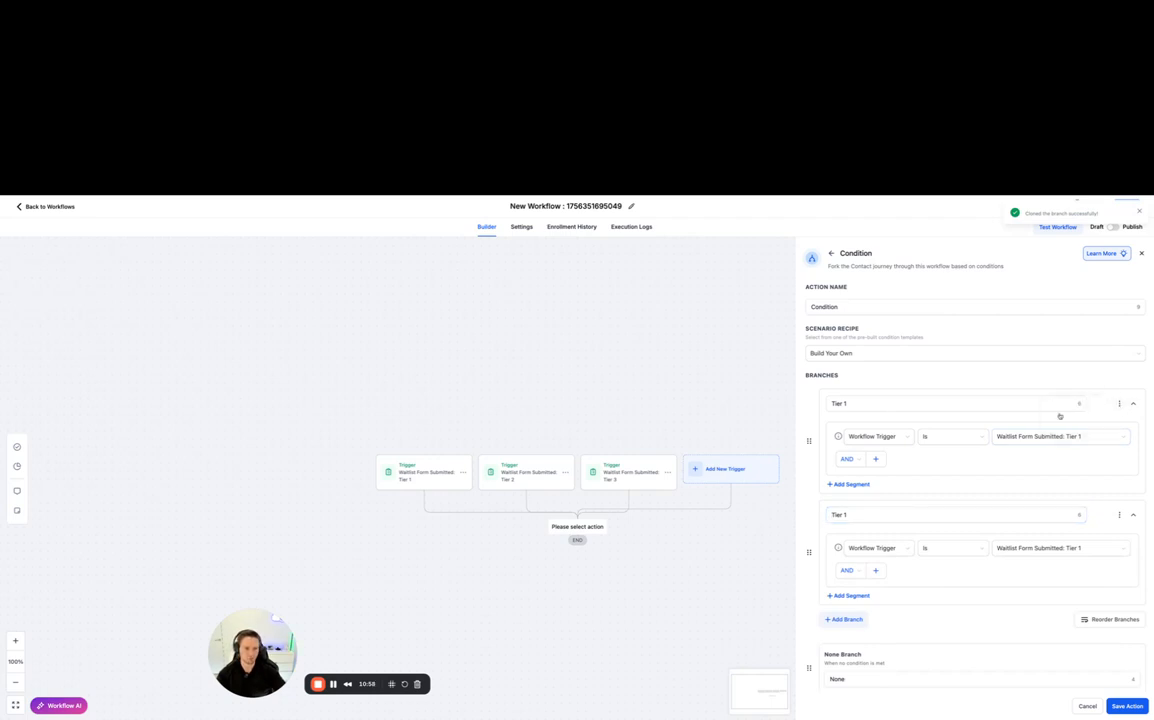
pyautogui.click(1034, 548)
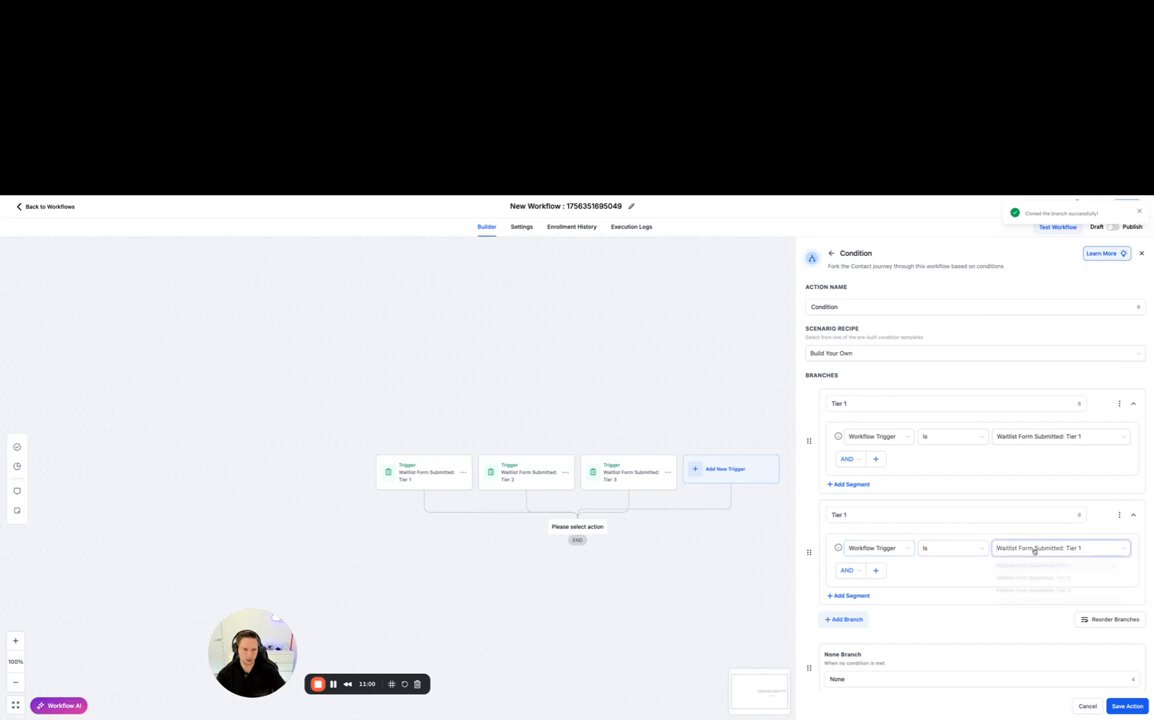
pyautogui.click(1040, 579)
pyautogui.click(865, 517)
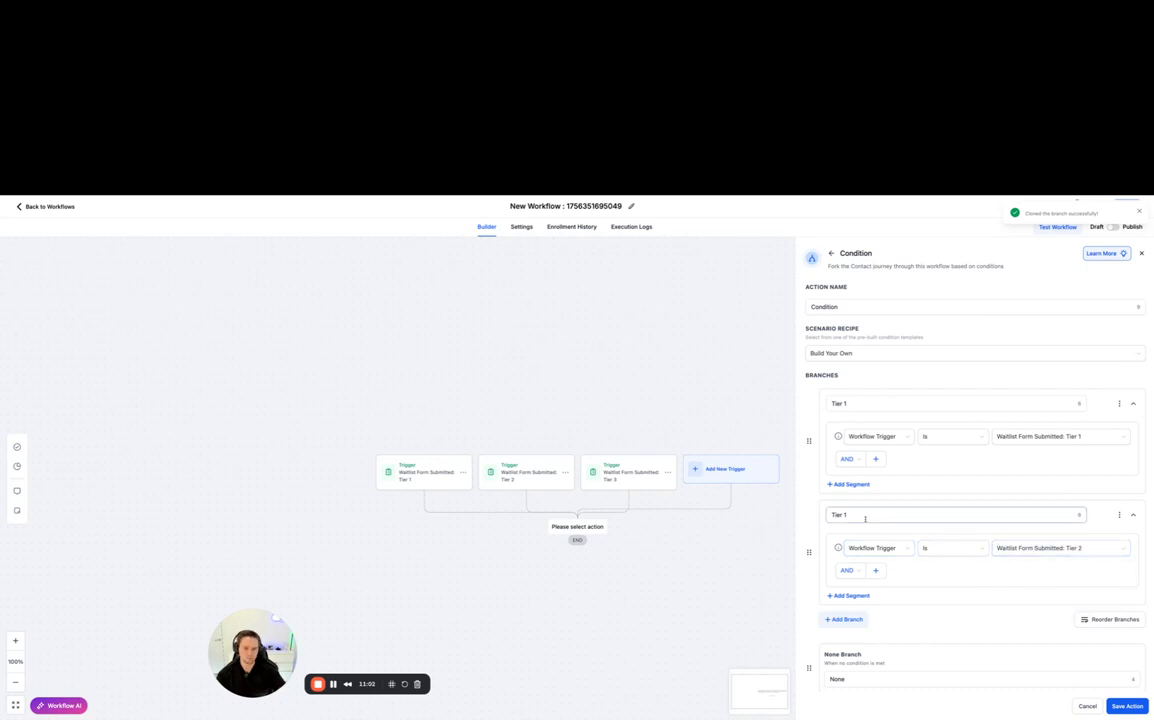
pyautogui.press('BackSpace')
pyautogui.write('2')
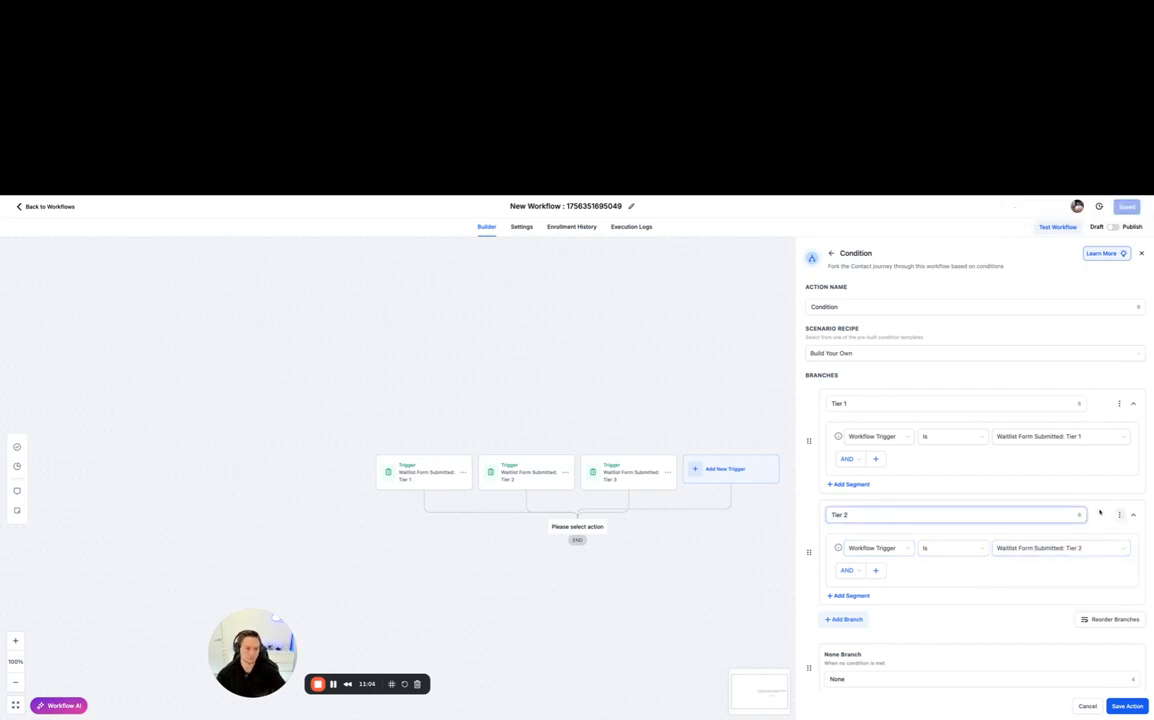
# - Duplicate the Tier 2 branch and rename the copy "Tier 3"
pyautogui.click(1119, 515)
pyautogui.click(1075, 518)
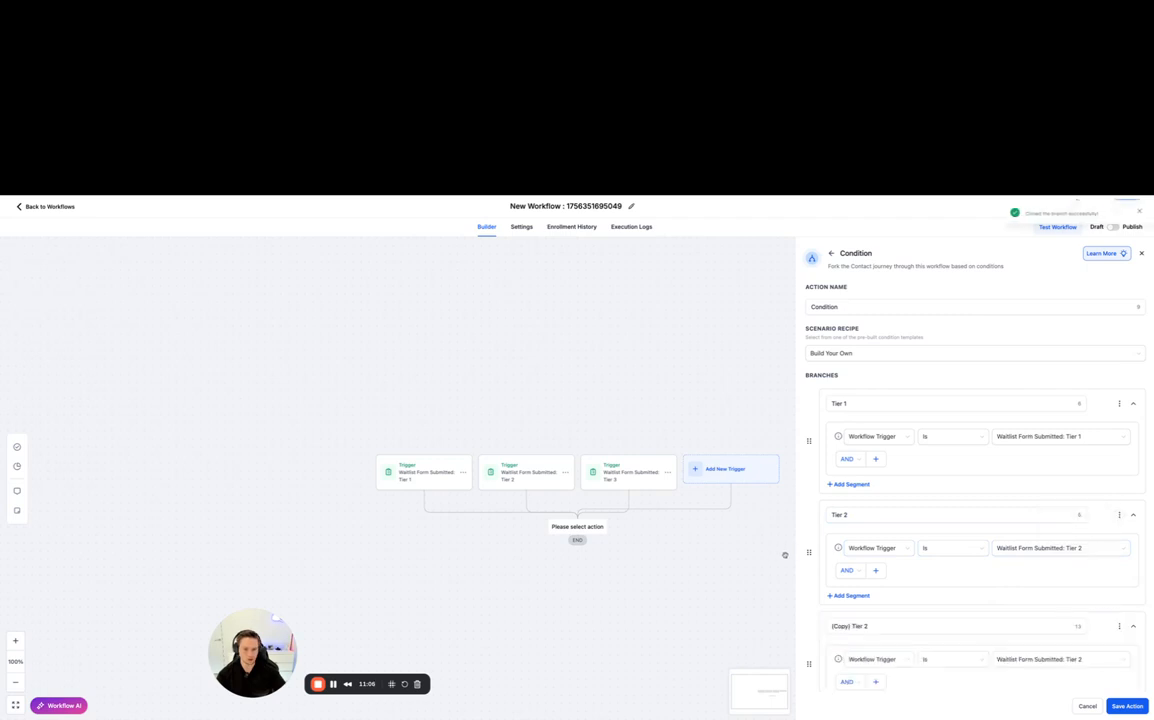
pyautogui.click(853, 626)
pyautogui.press('BackSpace')
pyautogui.press('BackSpace')
pyautogui.press('BackSpace')
pyautogui.press('BackSpace')
pyautogui.press('BackSpace')
pyautogui.press('BackSpace')
pyautogui.press('BackSpace')
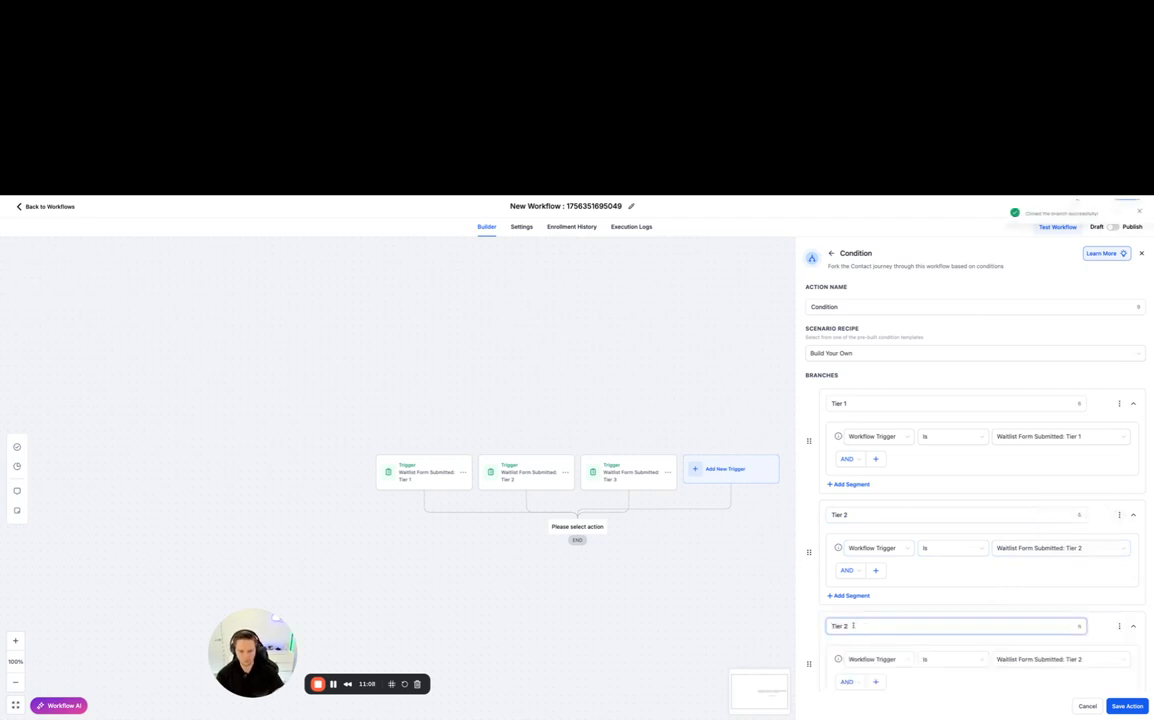
# - Make the Tier 3 branch check for Waitlist Form Submitted: Tier 3, and save the condition action and the workflow
pyautogui.click(1010, 660)
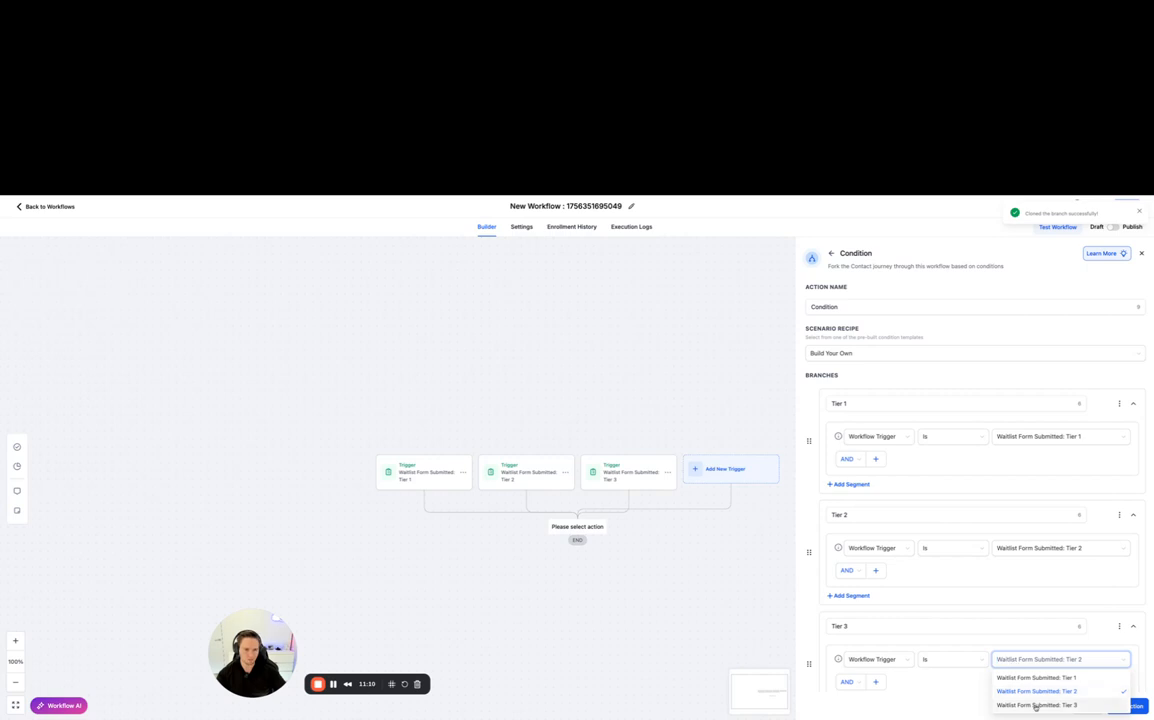
pyautogui.click(1035, 704)
pyautogui.scroll(-2, 1020, 630)
pyautogui.click(1127, 706)
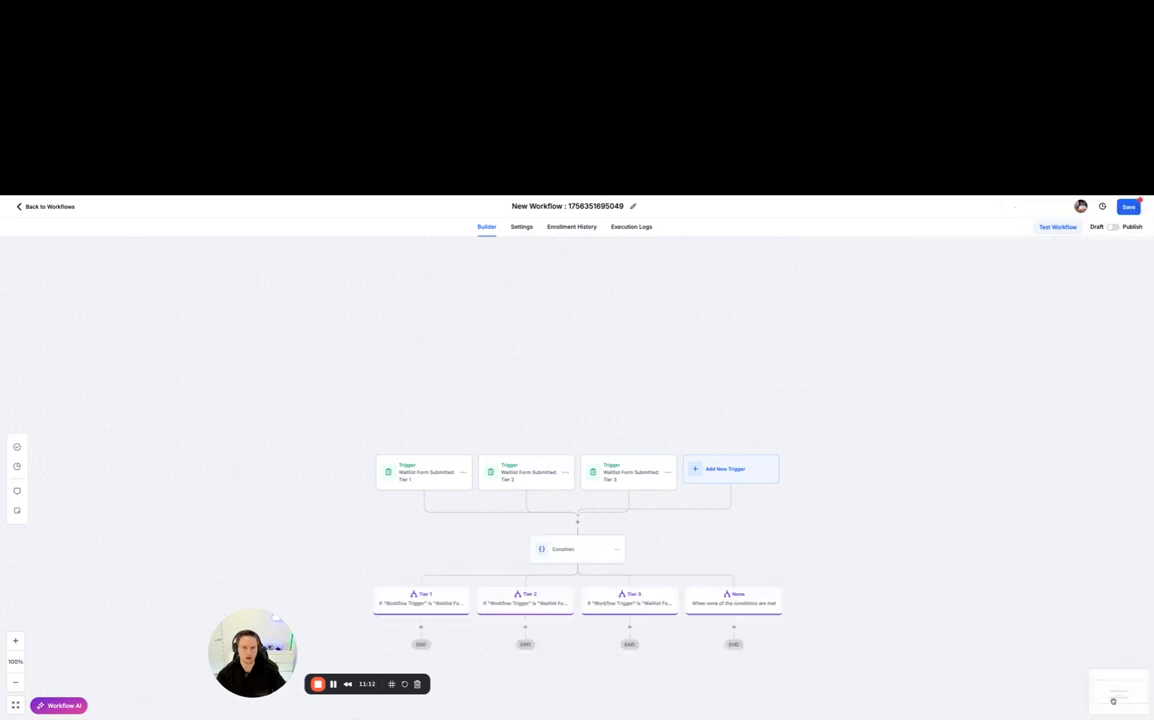
pyautogui.scroll(-1, 647, 561)
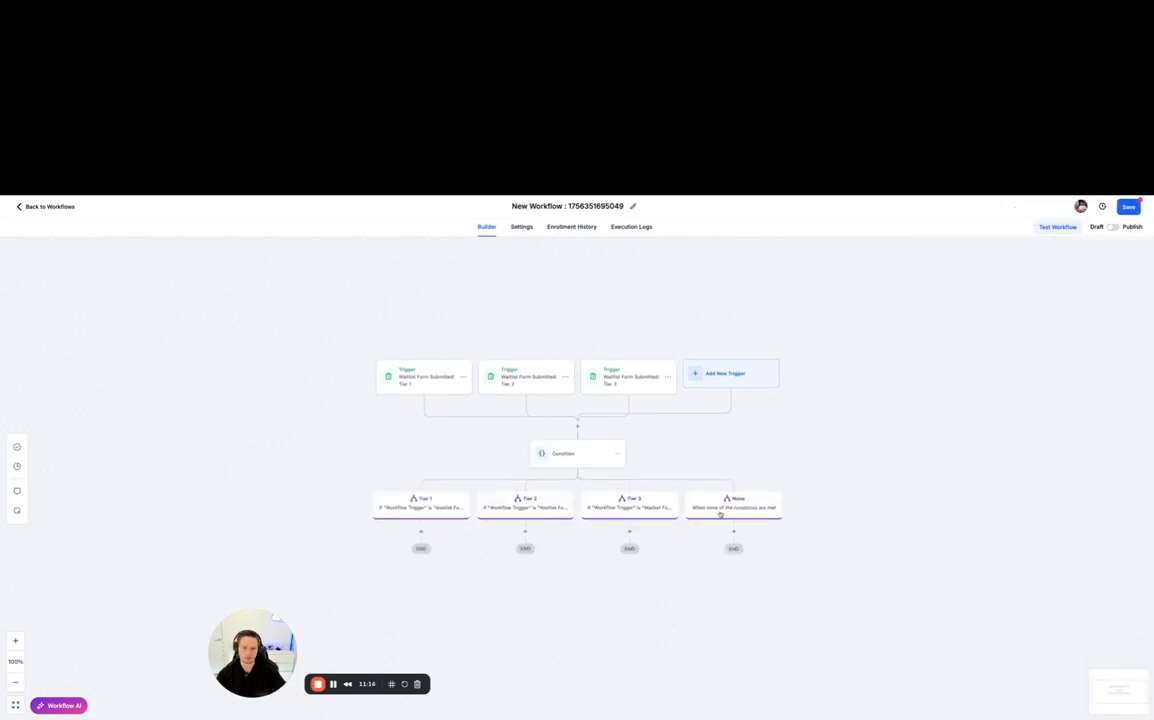
pyautogui.click(1127, 207)
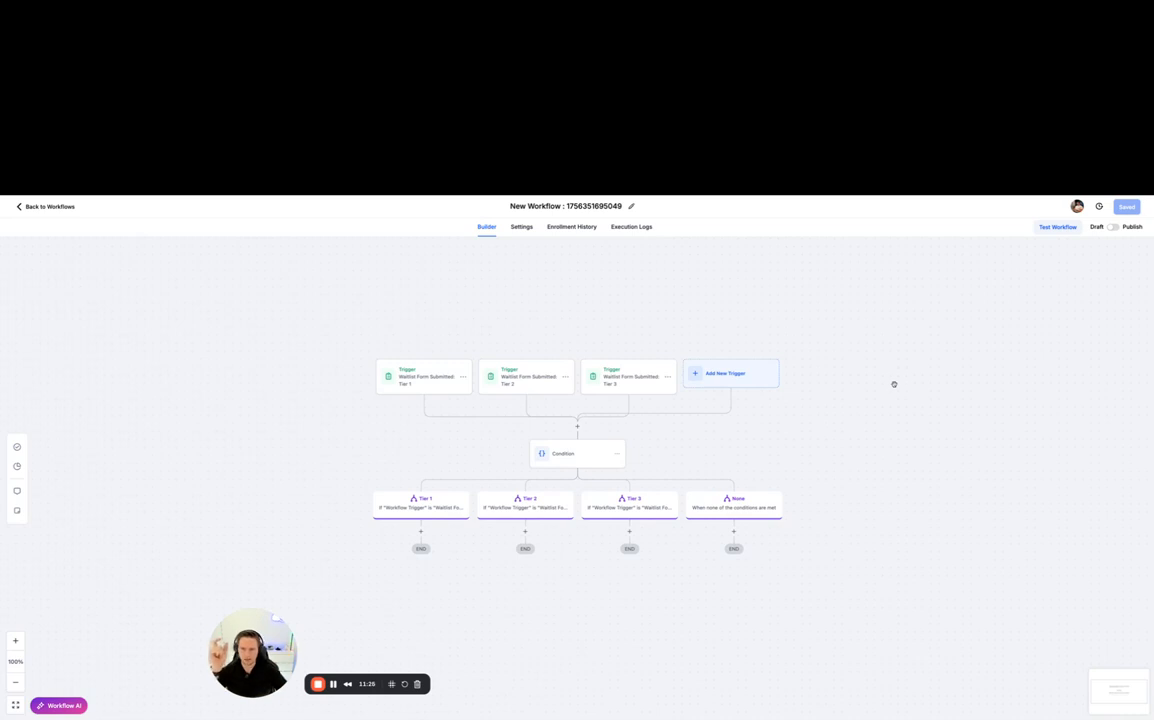
# - Add an Add Contact Tag action under the Tier 1 branch with a new tag "waitlist tier 1" and save it
pyautogui.moveTo(589, 463); pyautogui.dragTo(634, 437)
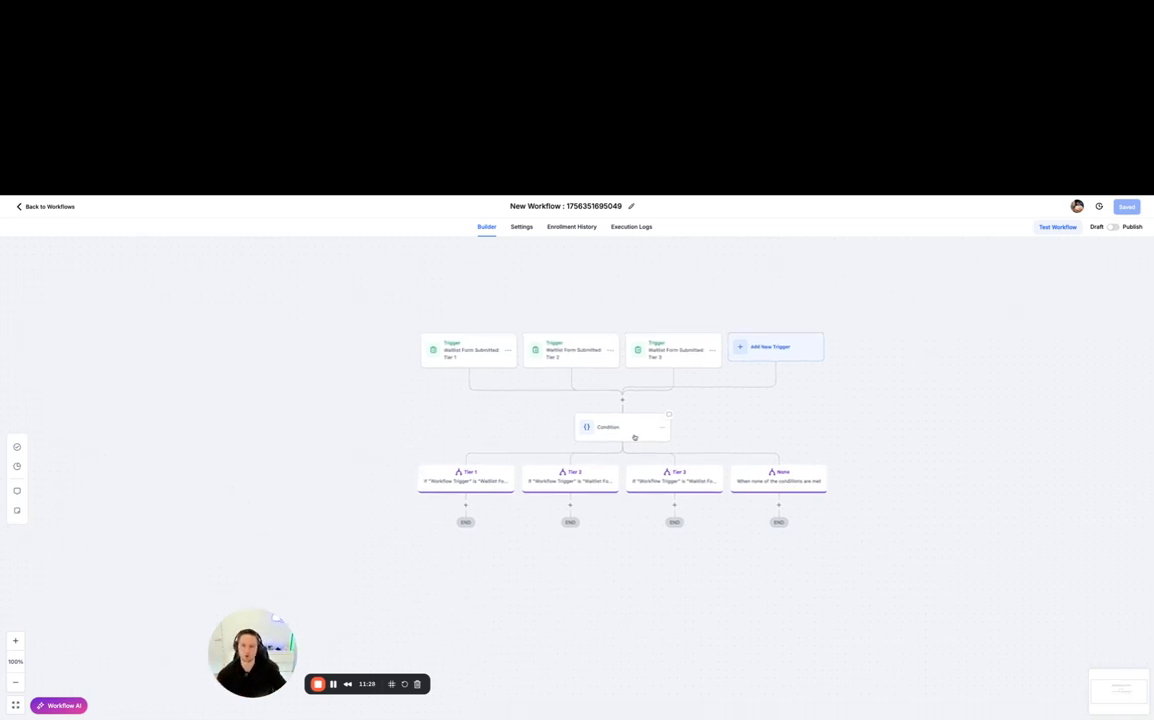
pyautogui.moveTo(490, 427); pyautogui.dragTo(526, 415)
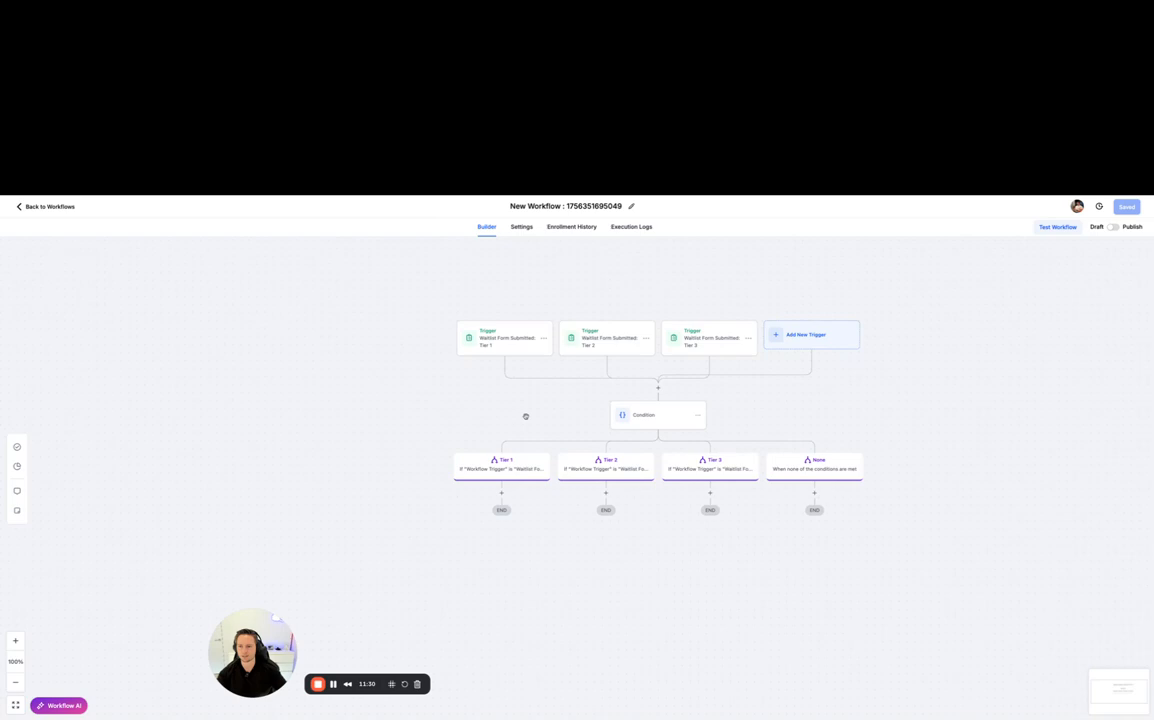
pyautogui.click(502, 493)
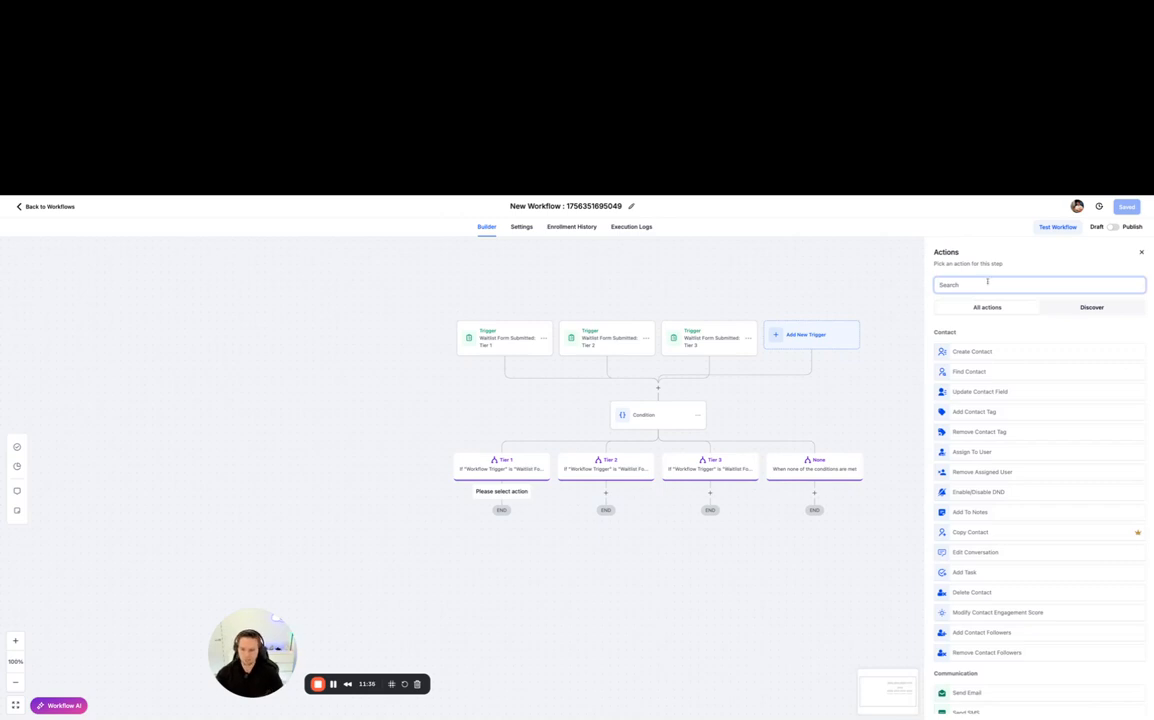
pyautogui.write('tag')
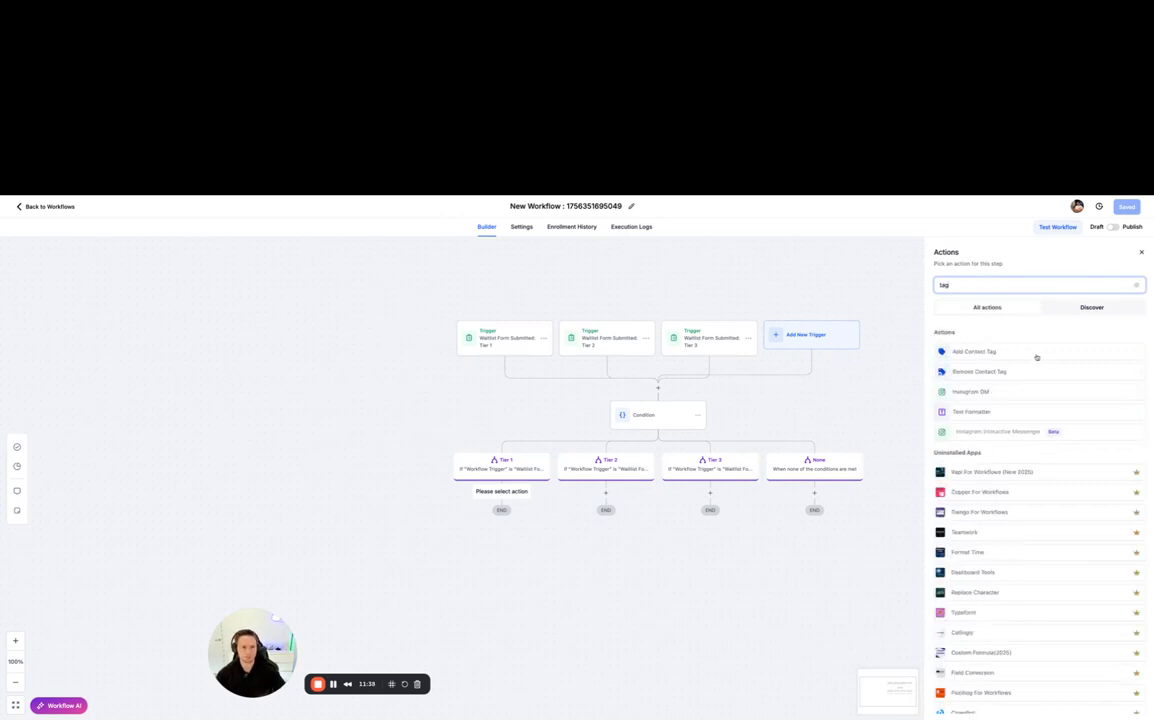
pyautogui.click(1037, 355)
pyautogui.click(1012, 340)
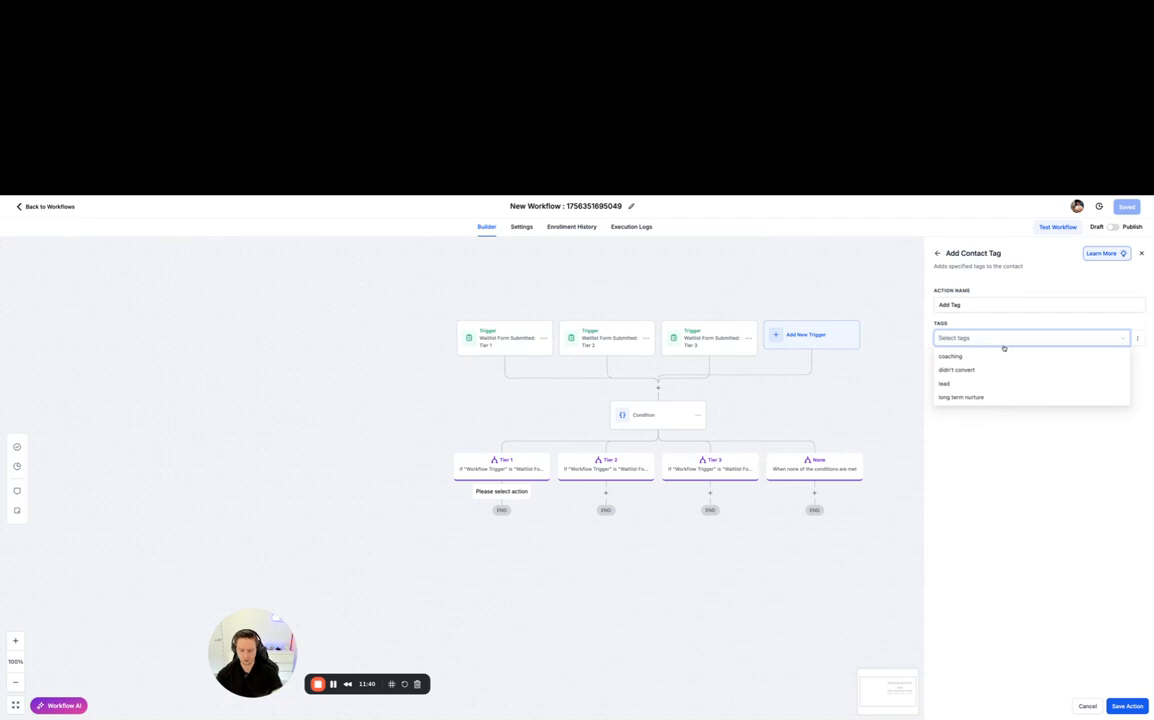
pyautogui.write('waitlist')
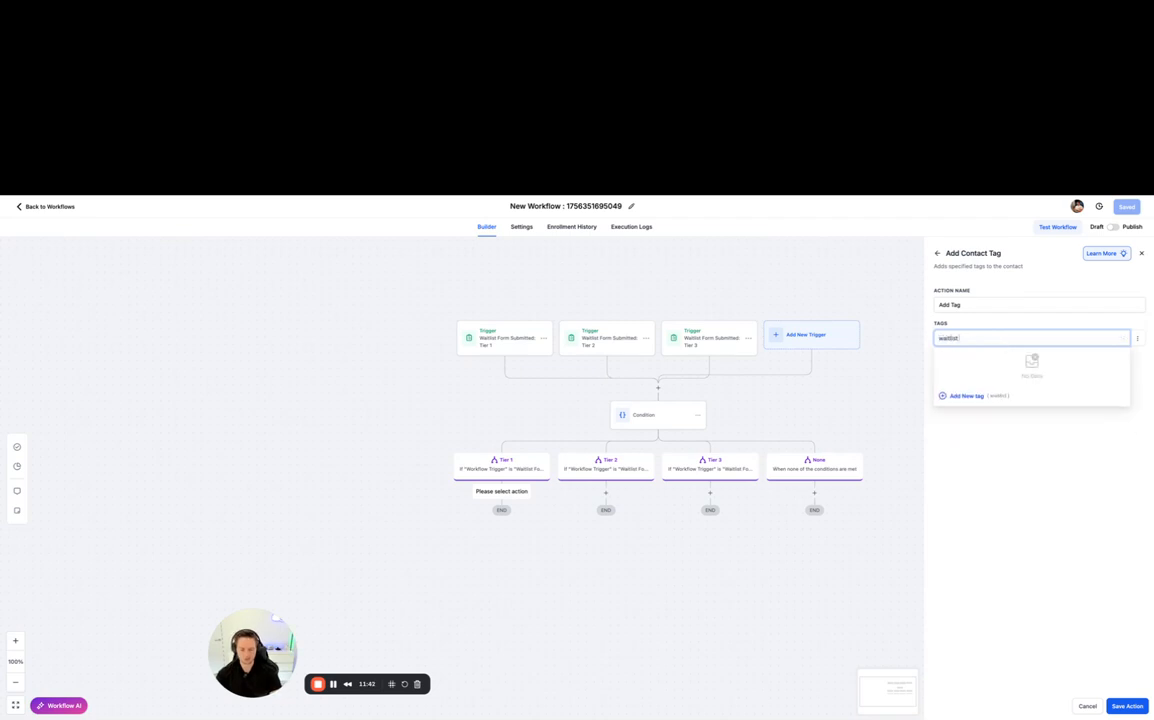
pyautogui.write(' tier 1')
pyautogui.click(958, 399)
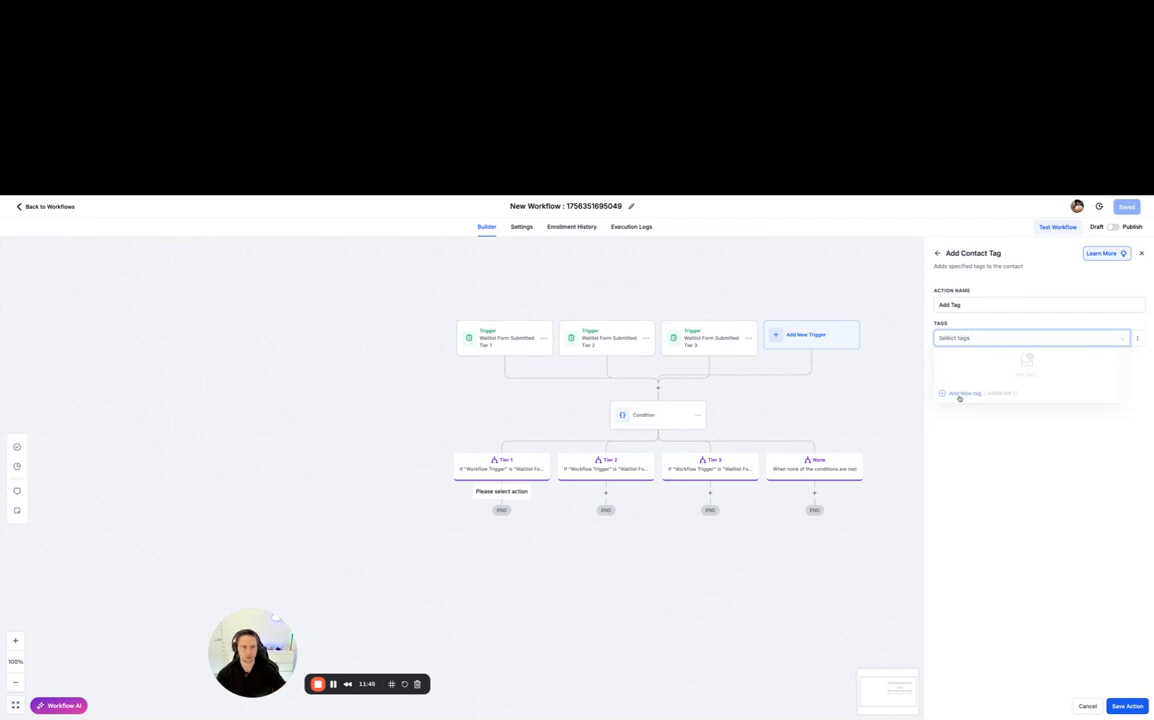
pyautogui.click(1127, 705)
# - Rename the Tier 1 branch's tag action "Add Tag: waitlist tier 1" and save it
pyautogui.click(523, 520)
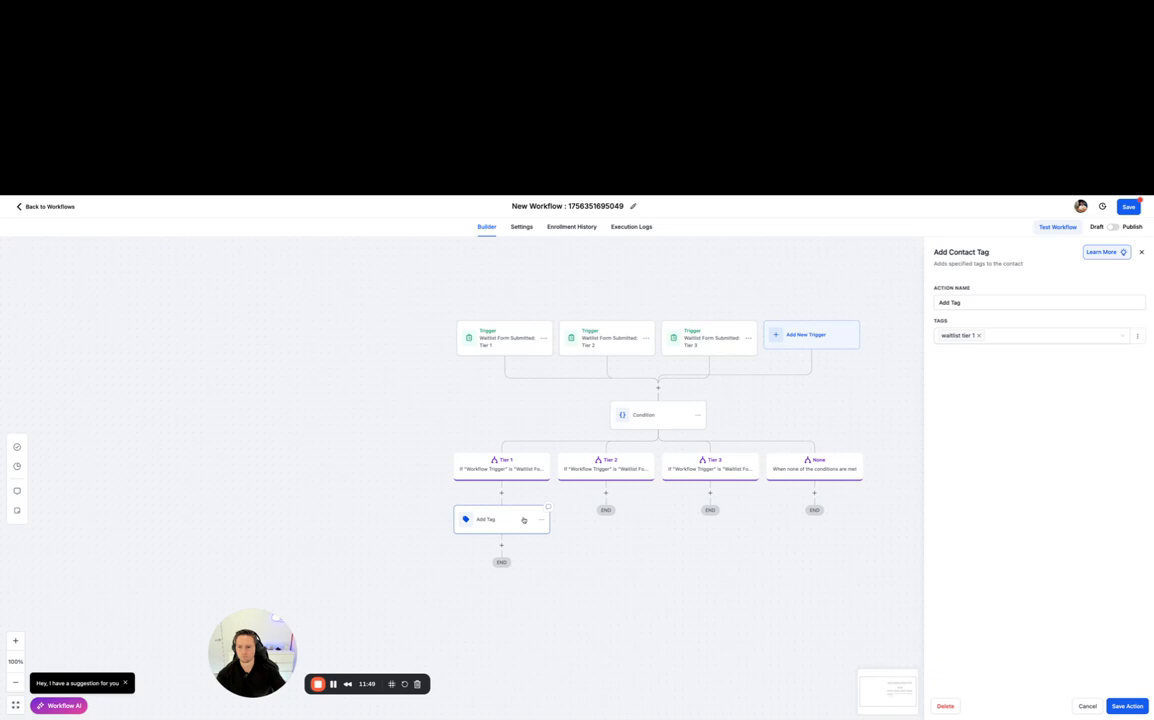
pyautogui.click(993, 301)
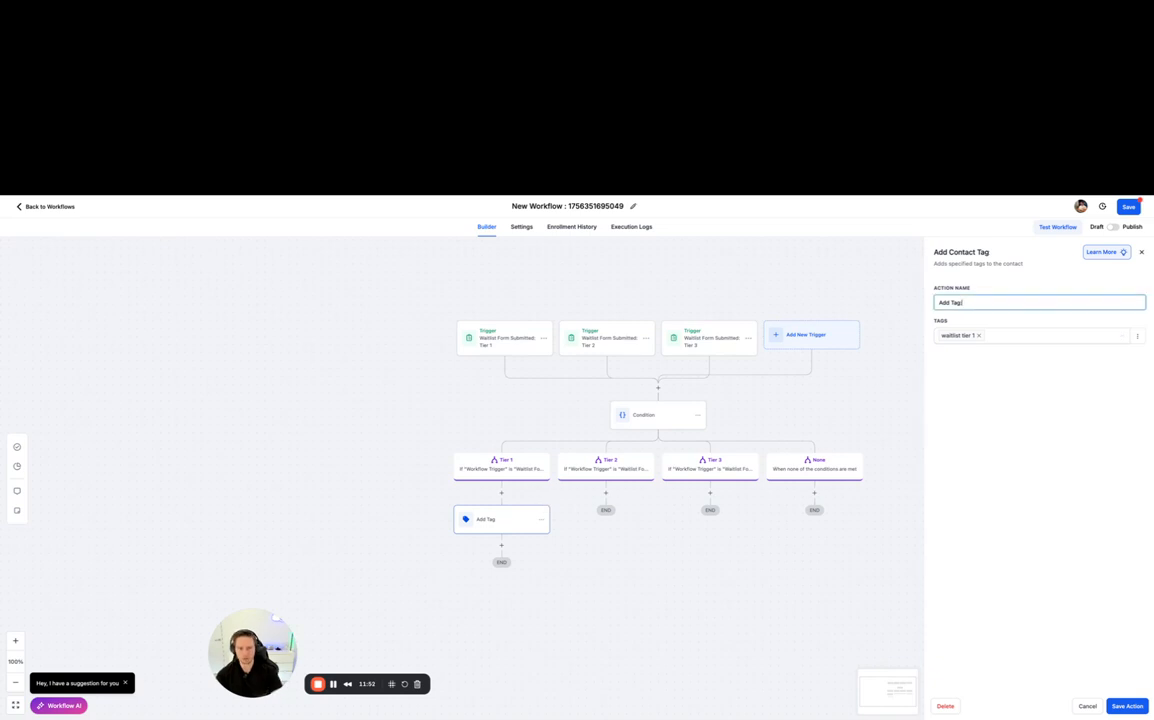
pyautogui.write(': waitlist tier 1')
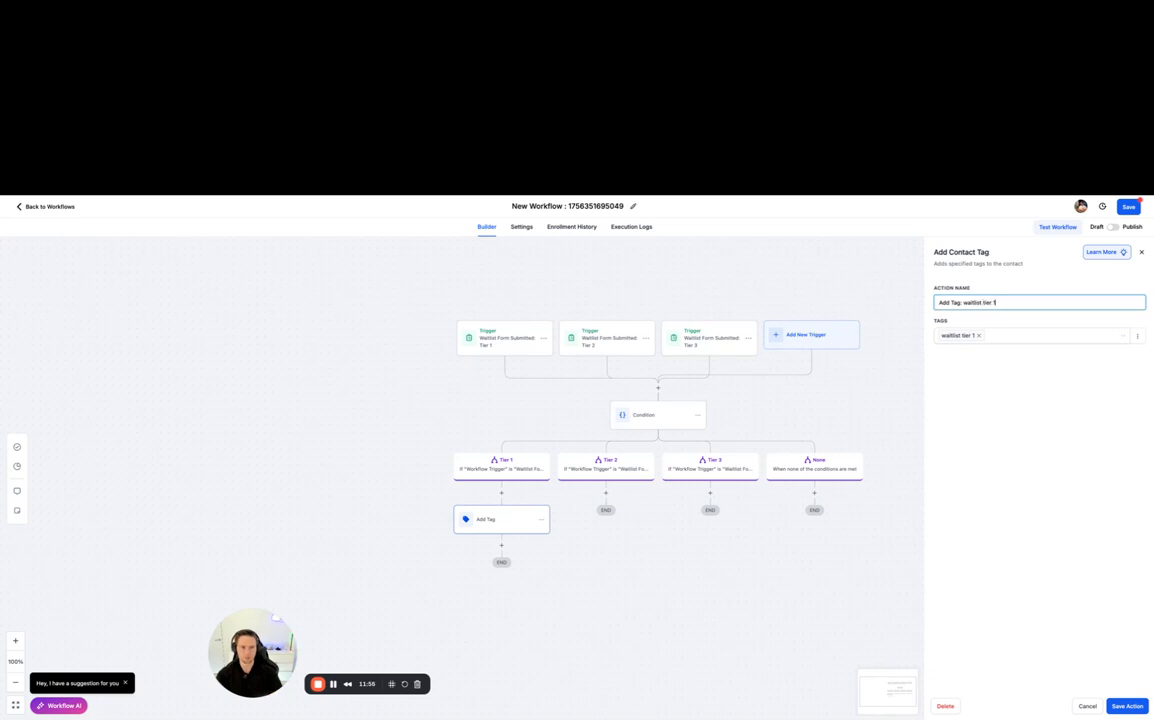
pyautogui.tripleClick(988, 301)
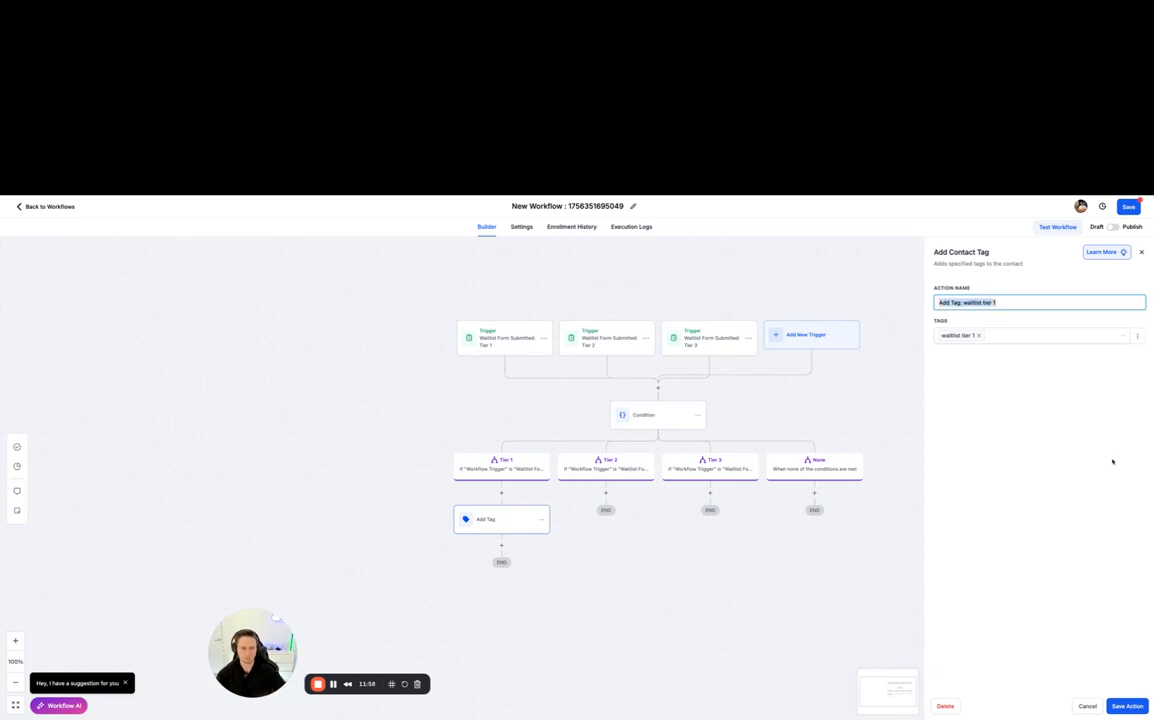
pyautogui.click(1102, 640)
pyautogui.click(675, 600)
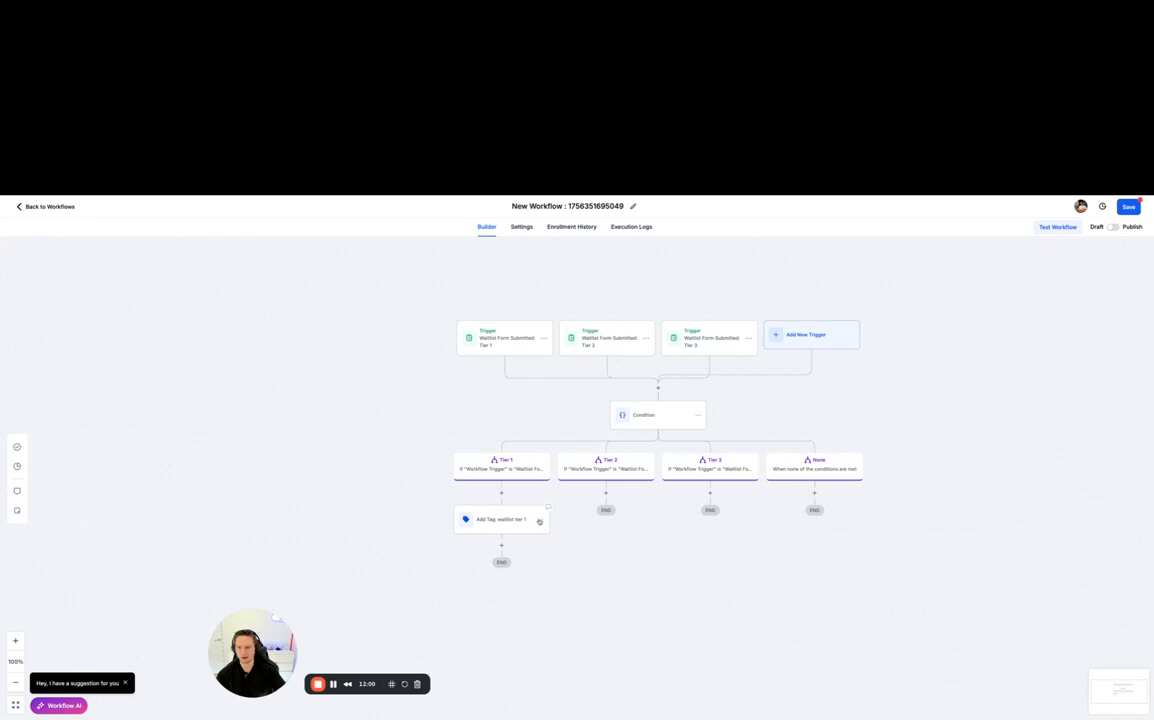
# - Copy the Tier 1 branch's tag action, paste it under the Tier 2 branch and open the pasted action
pyautogui.click(541, 519)
pyautogui.moveTo(588, 551)
pyautogui.click(629, 540)
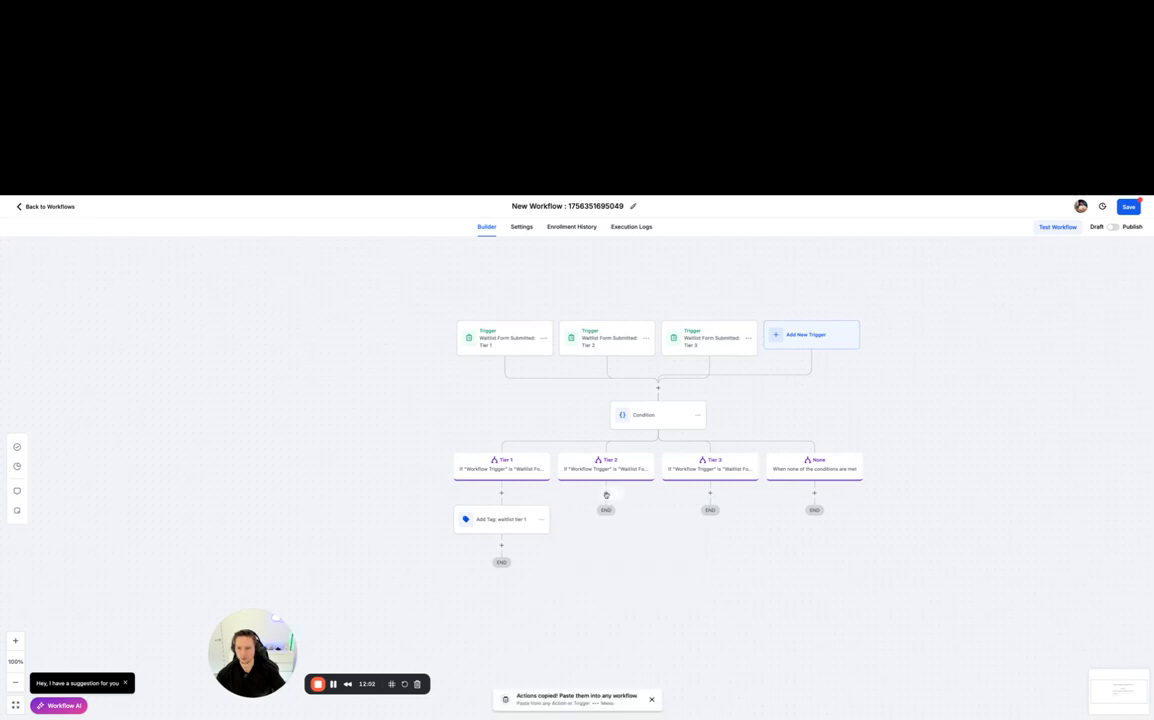
pyautogui.click(618, 494)
pyautogui.click(620, 516)
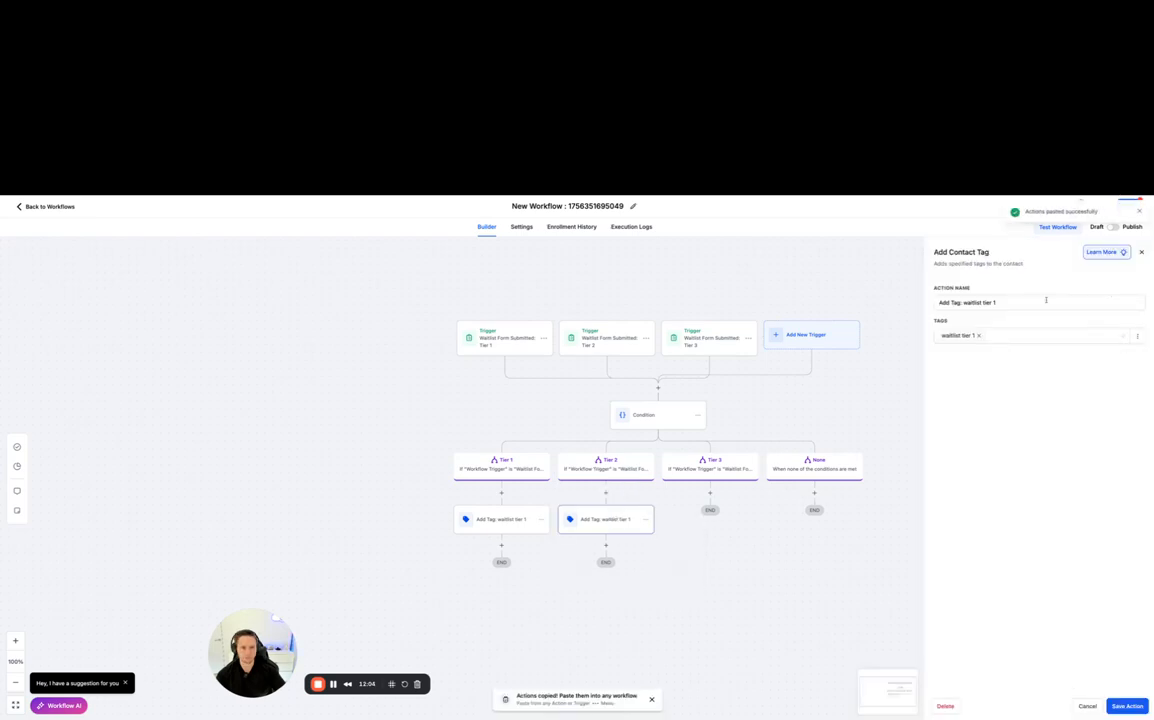
# - Change the pasted action's name to "Add Tag: waitlist tier 2"
pyautogui.click(1010, 301)
pyautogui.moveTo(1010, 301); pyautogui.dragTo(966, 301)
pyautogui.click(1004, 303)
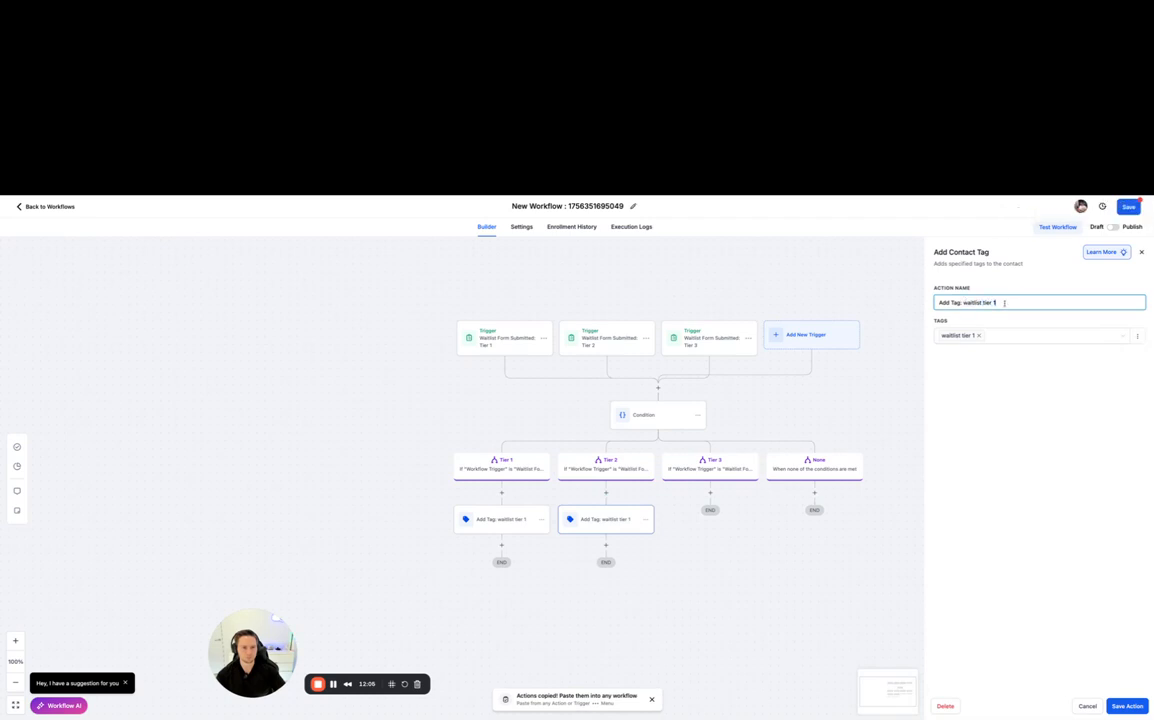
pyautogui.press('BackSpace')
pyautogui.write('2')
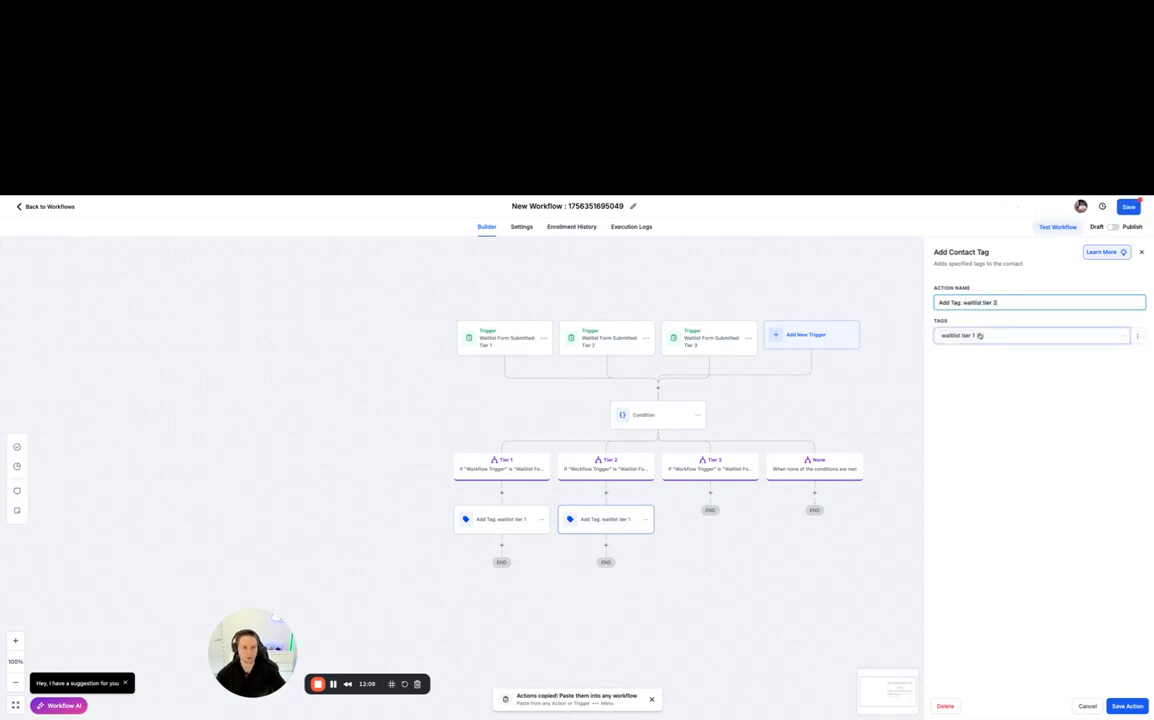
# - Replace the tag in the Tier 2 branch's action with a new tag "waitlist tier 2" and save the action
pyautogui.click(980, 336)
pyautogui.click(981, 341)
pyautogui.hotkey('ctrl', 'v')
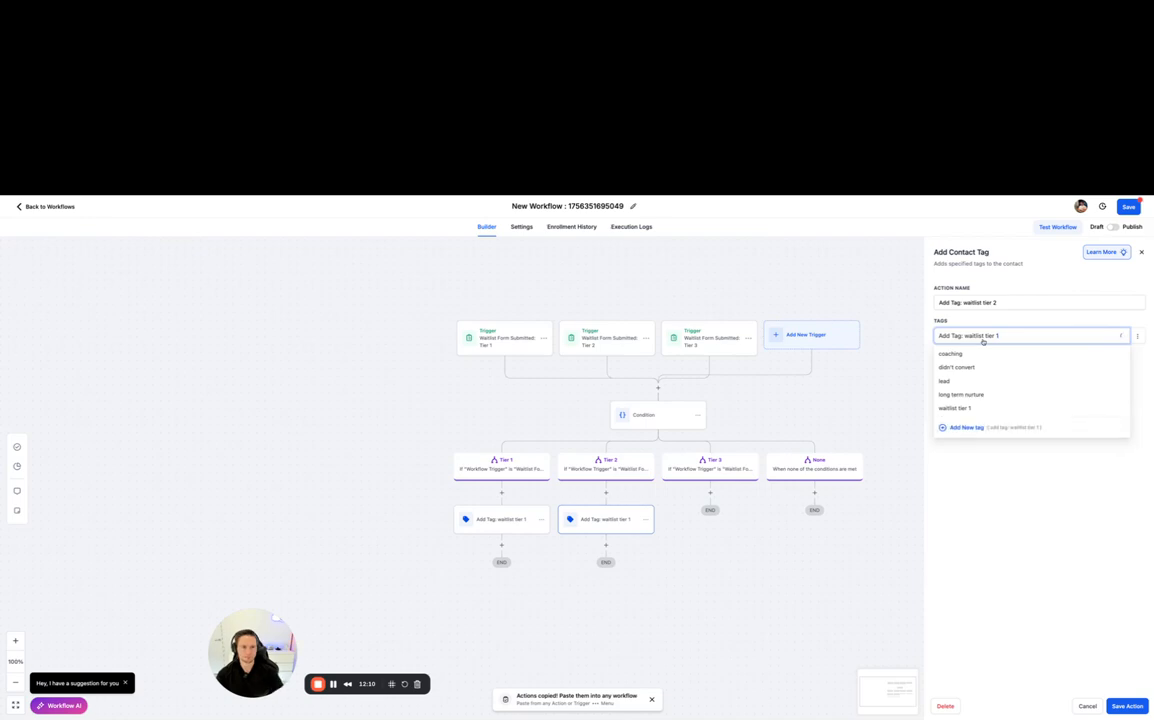
pyautogui.hotkey('ctrl', 'a')
pyautogui.press('BackSpace')
pyautogui.write('waitlist')
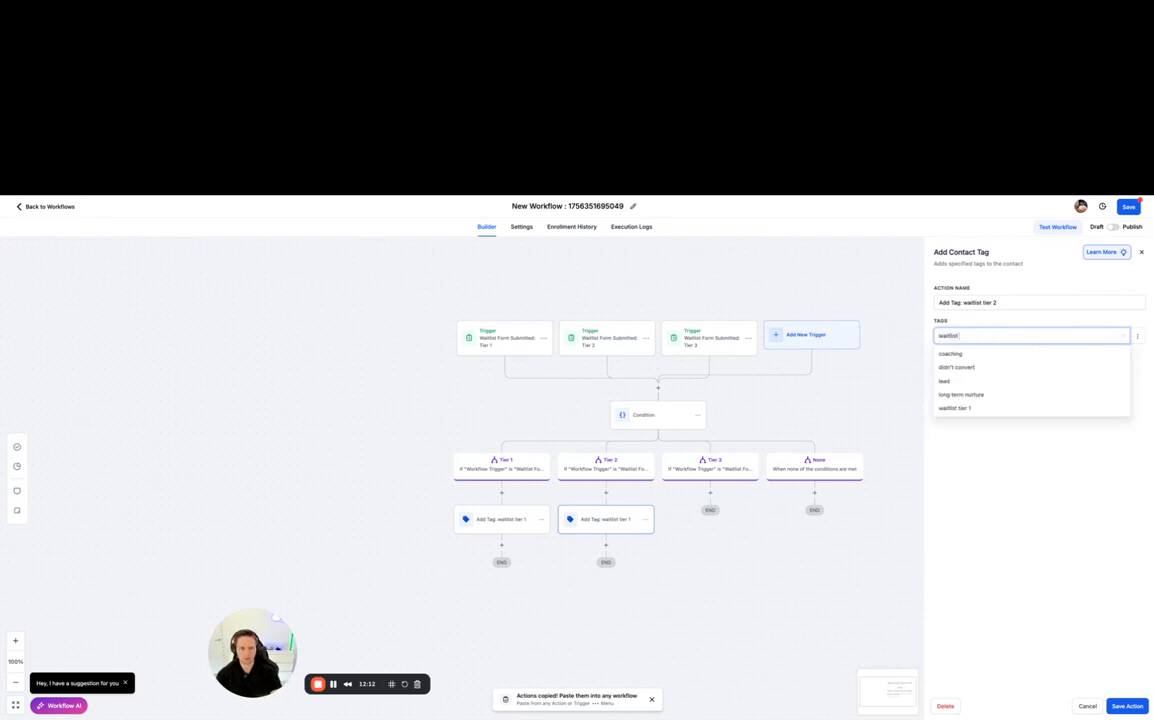
pyautogui.write(' tier 2')
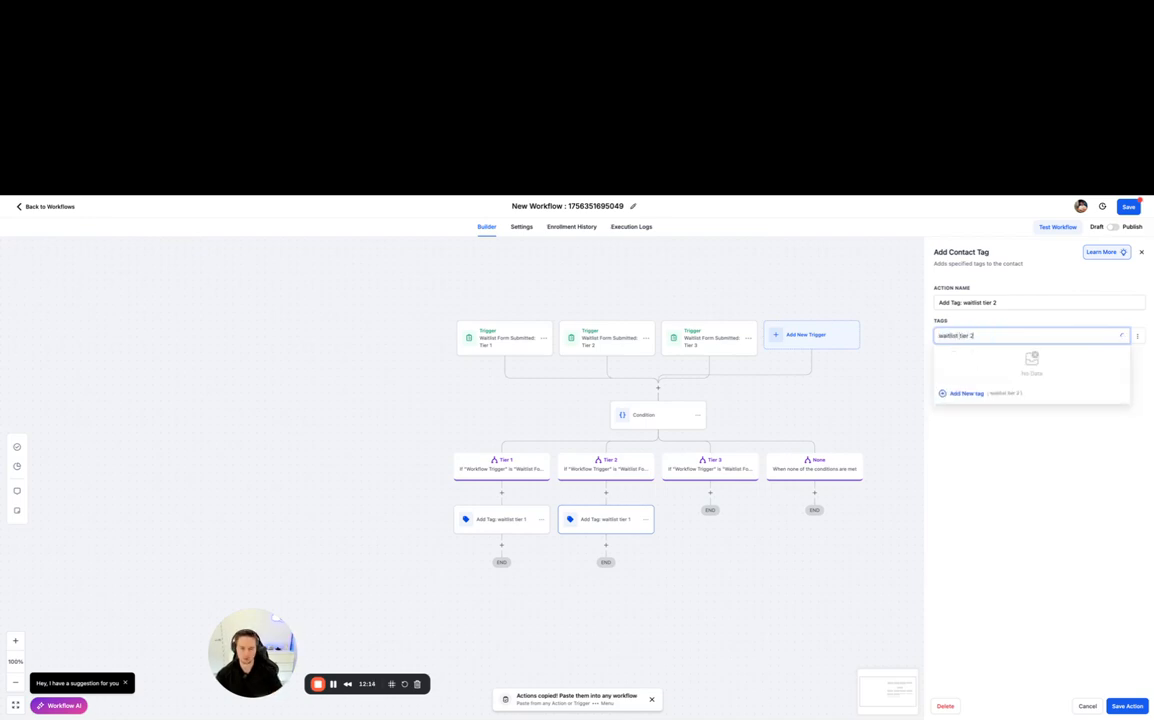
pyautogui.click(958, 396)
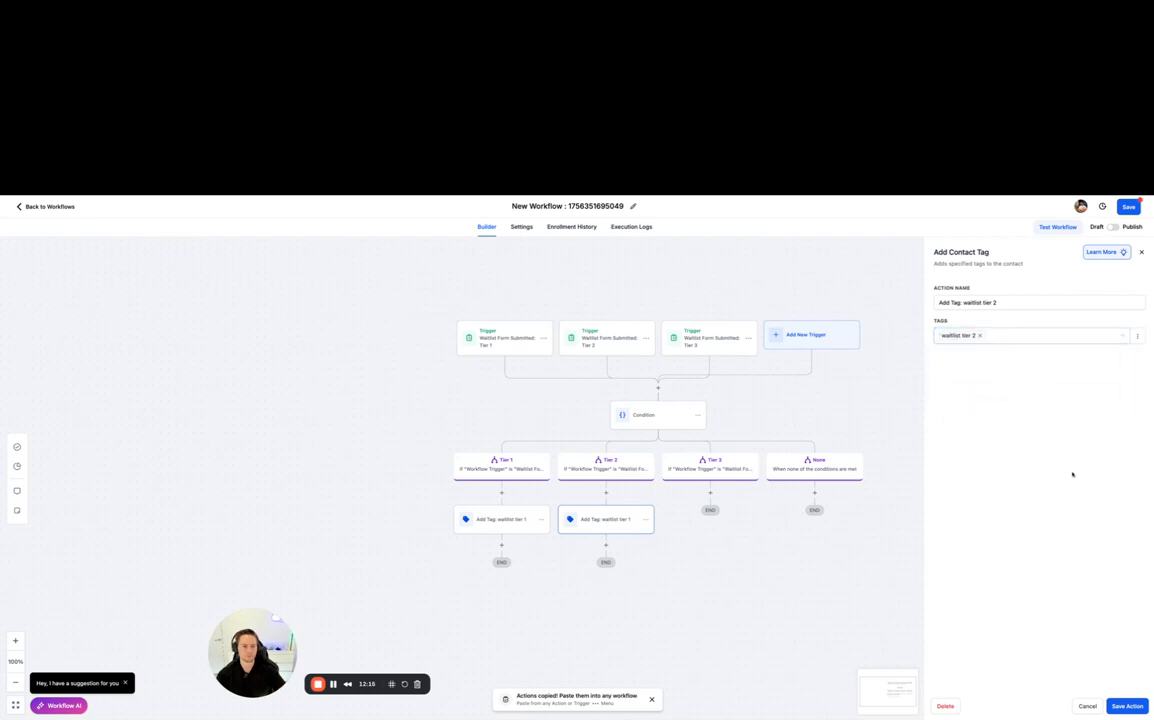
pyautogui.click(1128, 705)
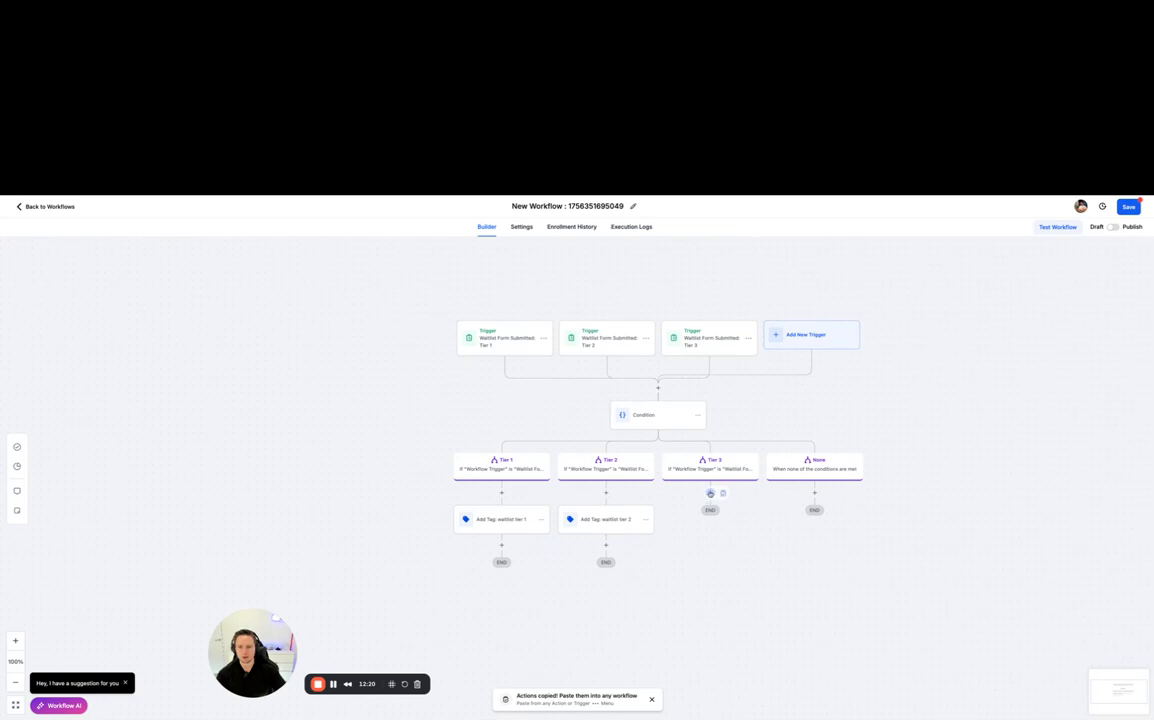
# - Paste the copied tag action under the Tier 3 branch and change its name to "Add Tag: waitlist tier 3"
pyautogui.click(723, 493)
pyautogui.click(722, 522)
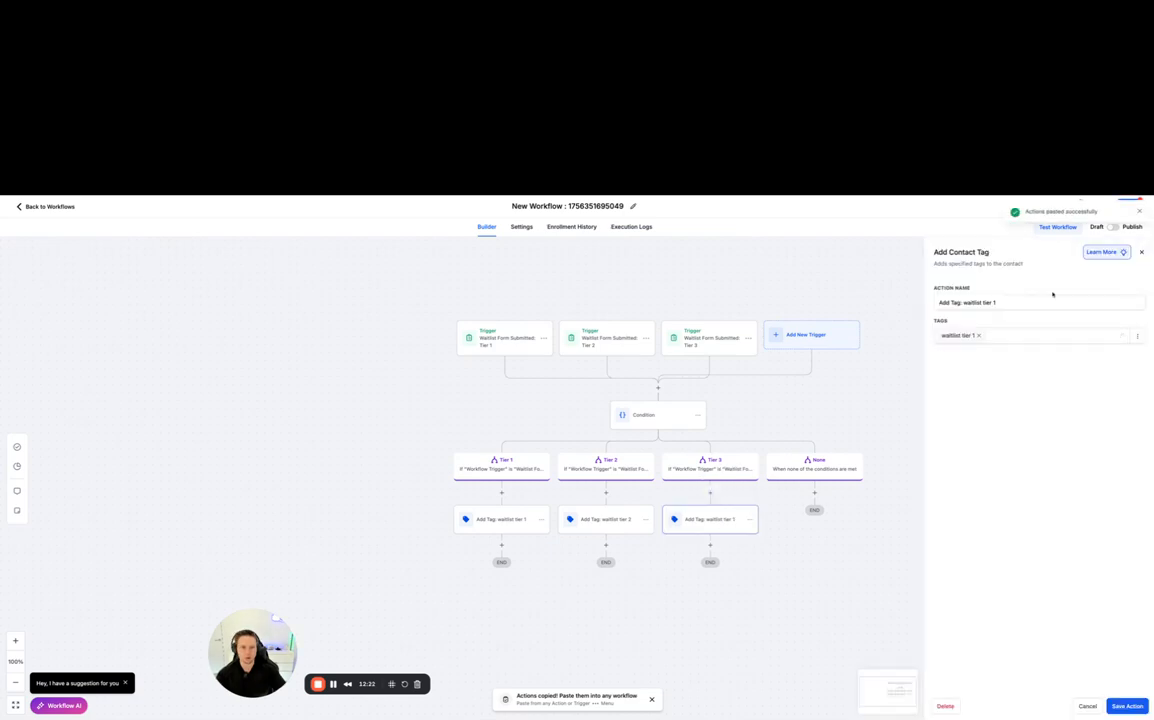
pyautogui.click(1021, 305)
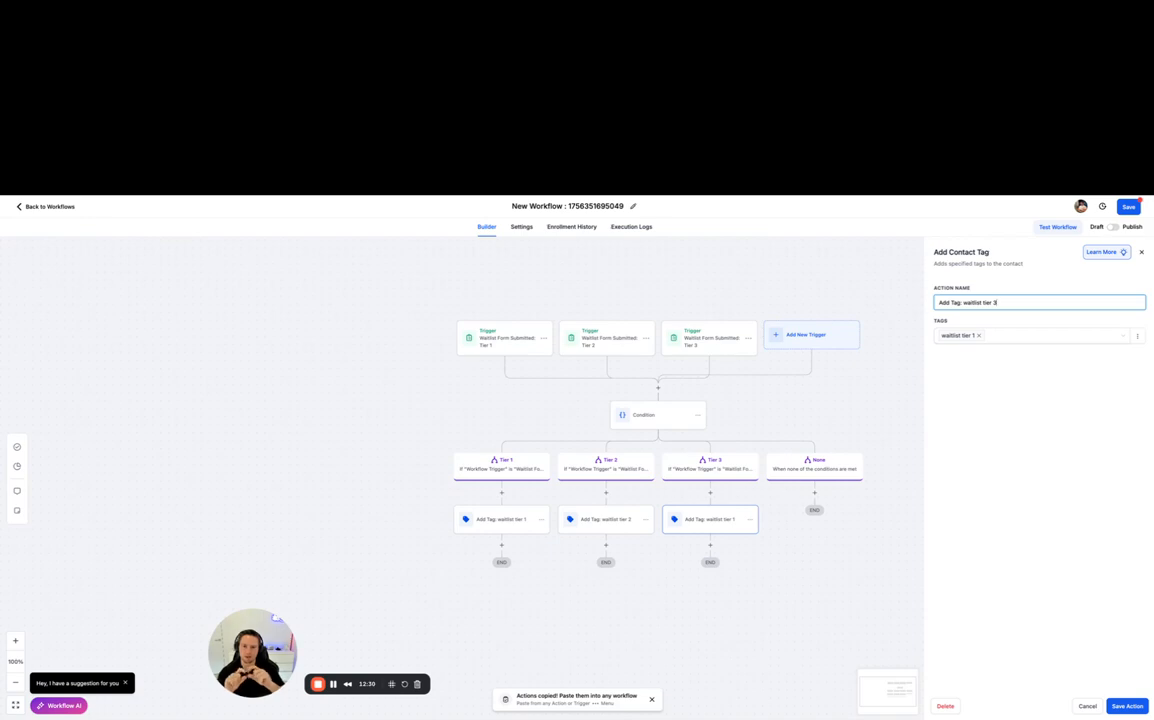
pyautogui.write('3')
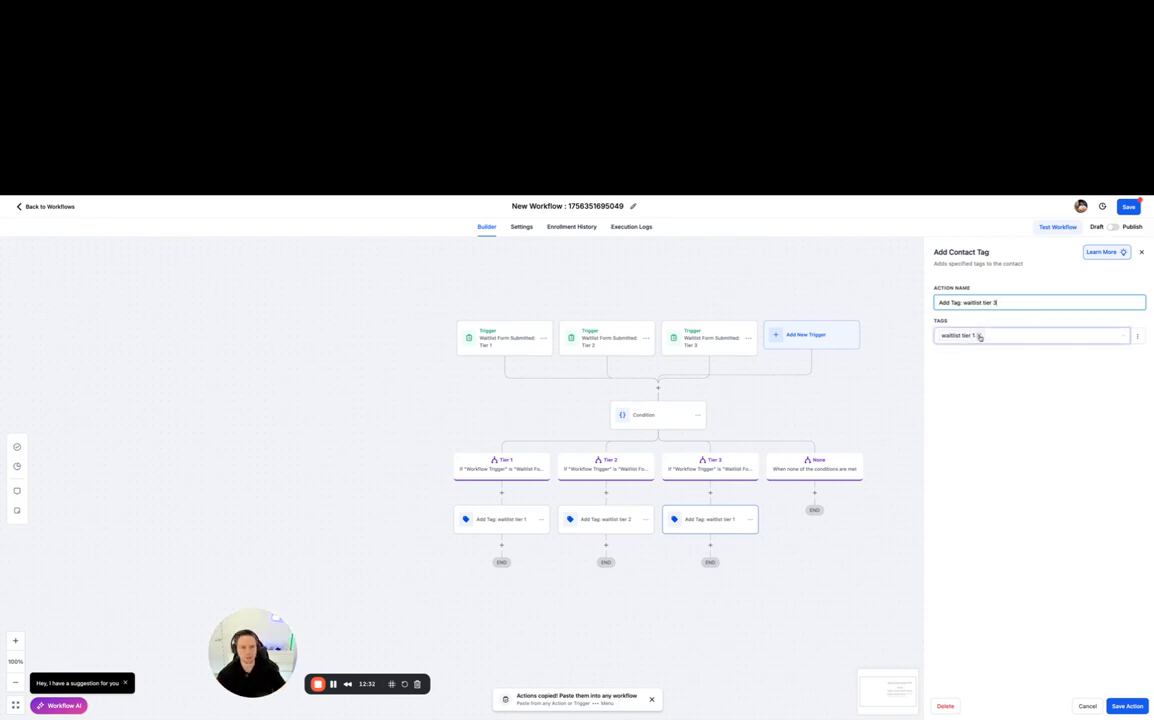
# - Replace the tag in the Tier 3 branch's action with a new tag "waitlist tier 3" and save the action
pyautogui.click(978, 336)
pyautogui.write('waitl')
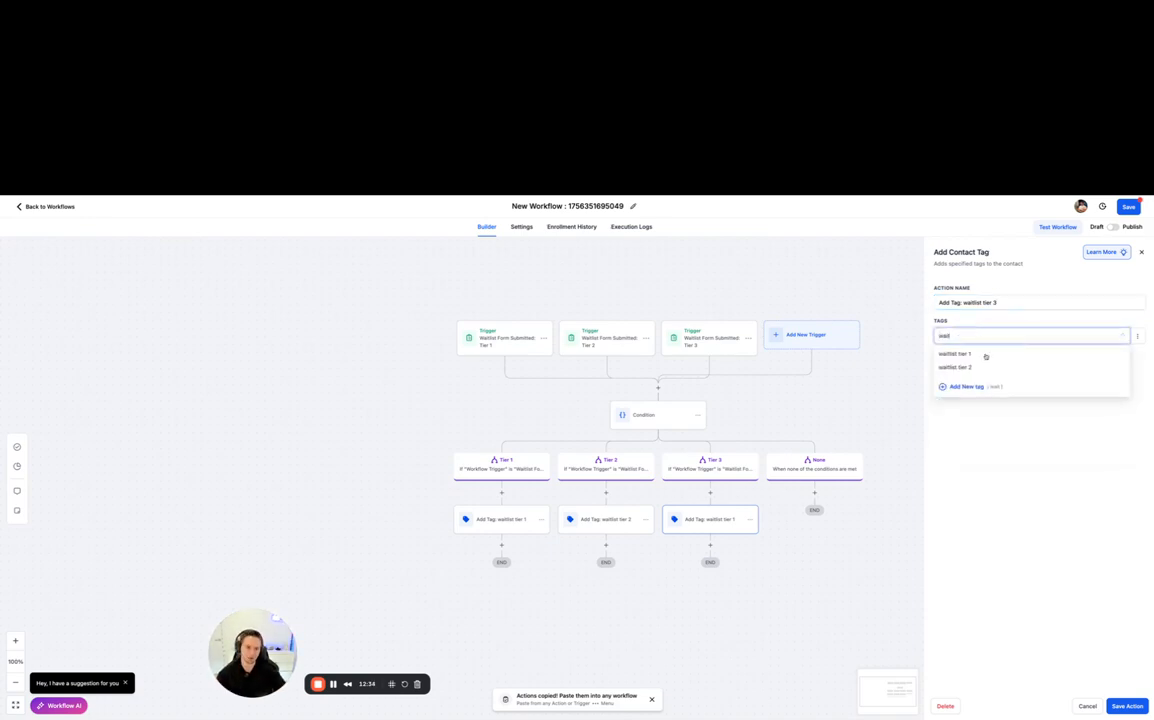
pyautogui.write('ist tier 3')
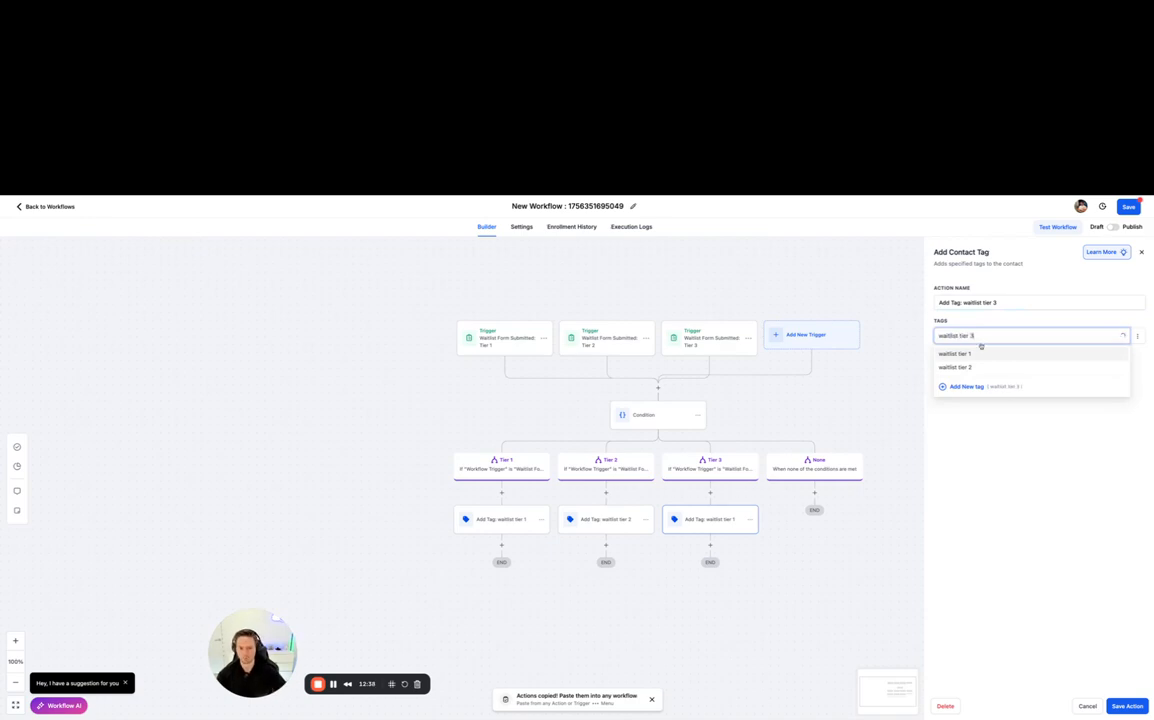
pyautogui.click(966, 394)
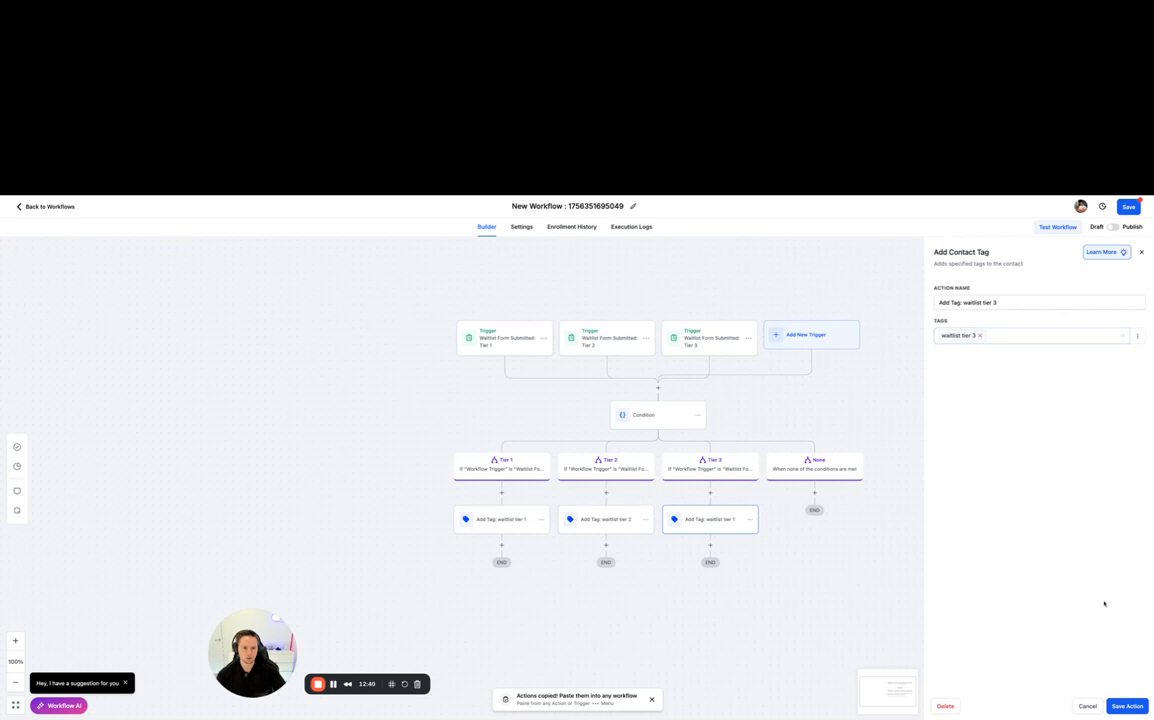
pyautogui.click(1127, 706)
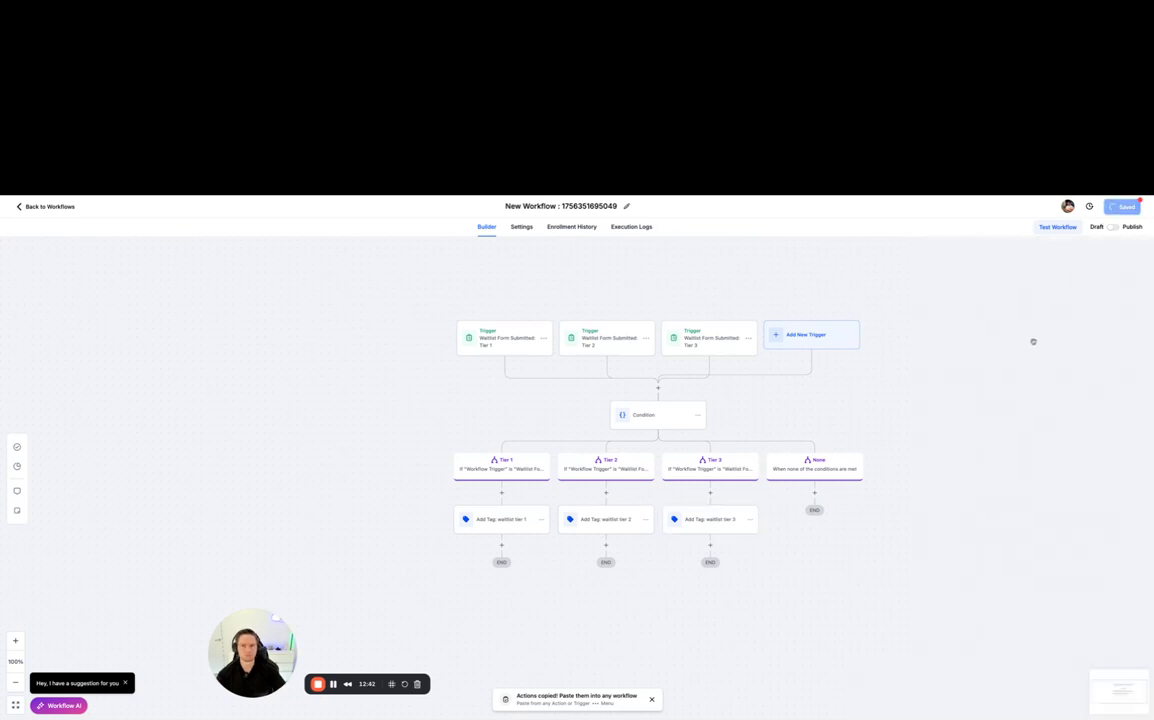
# - Rename the workflow "Waitlist Inquiry -> Add Tag"
pyautogui.click(630, 206)
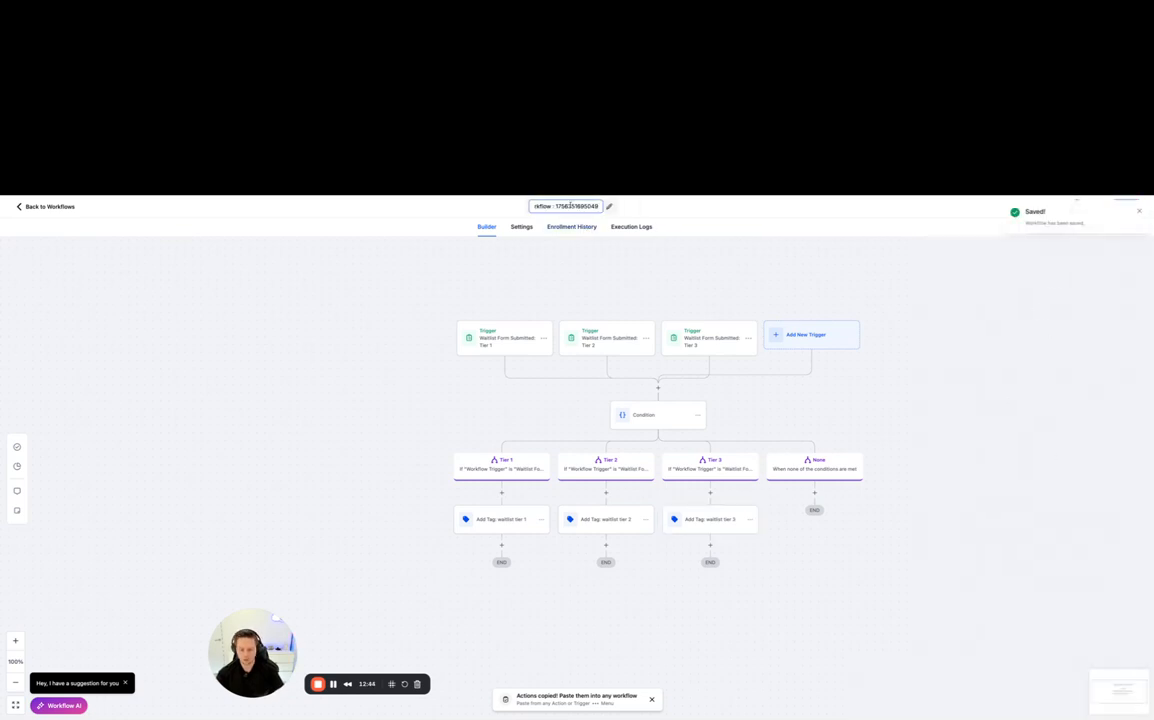
pyautogui.press('BackSpace')
pyautogui.write('Wait')
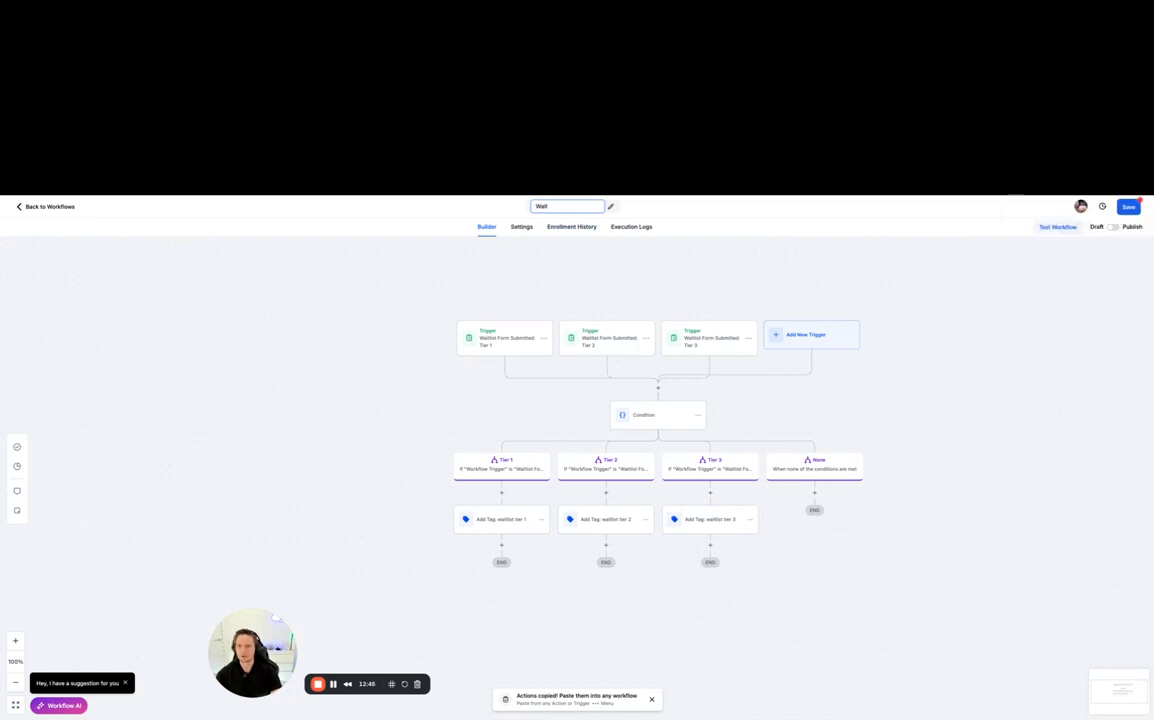
pyautogui.write('list')
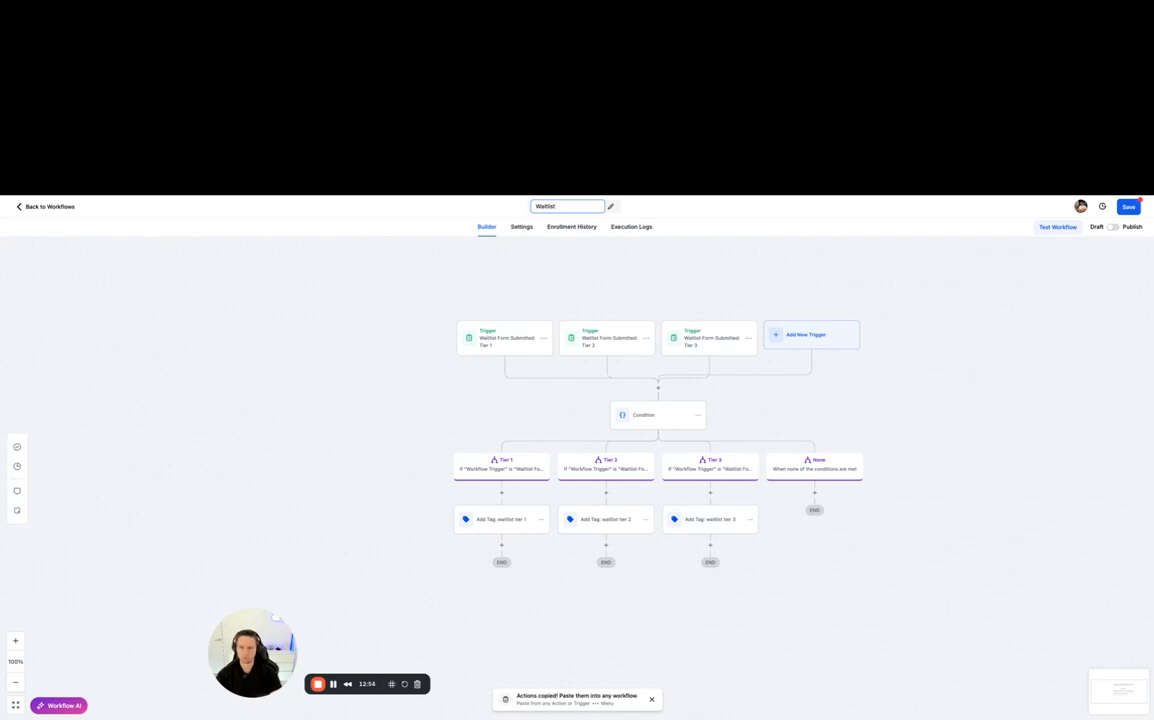
pyautogui.write('Inquire')
pyautogui.write(' -> Add Tag')
pyautogui.press('Return')
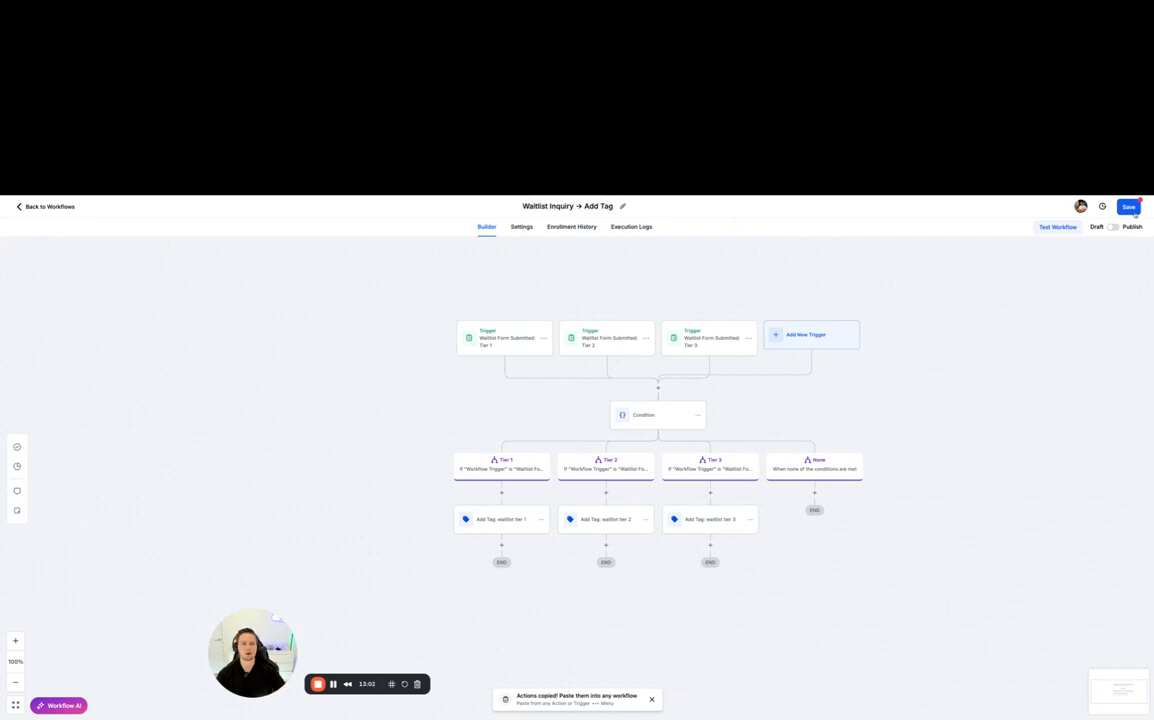
# - Save the workflow, switch it from draft to published and save it again
pyautogui.click(1134, 210)
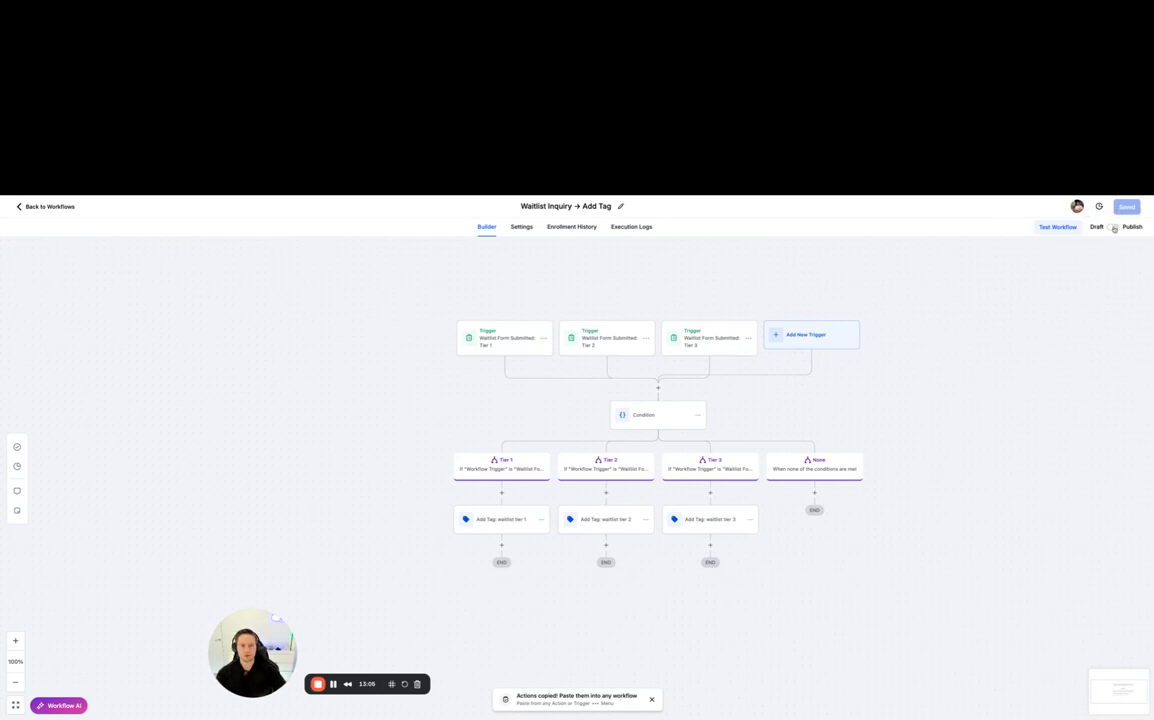
pyautogui.click(1113, 227)
pyautogui.click(1129, 207)
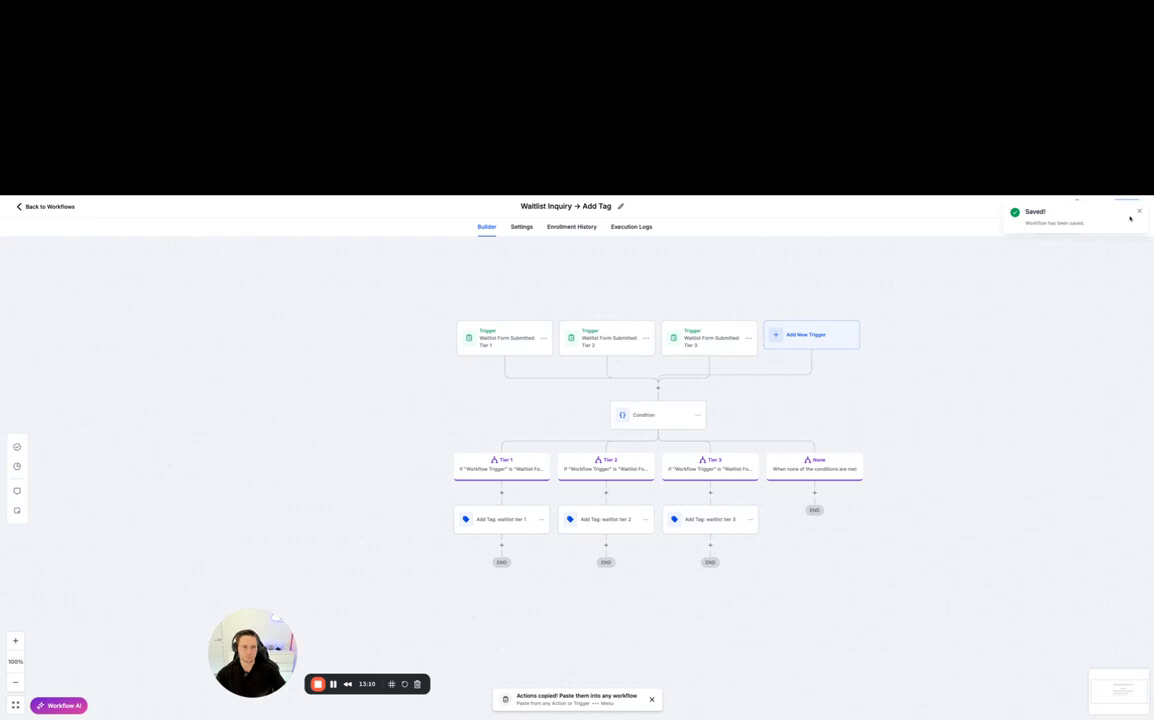
pyautogui.moveTo(914, 407); pyautogui.dragTo(793, 394)
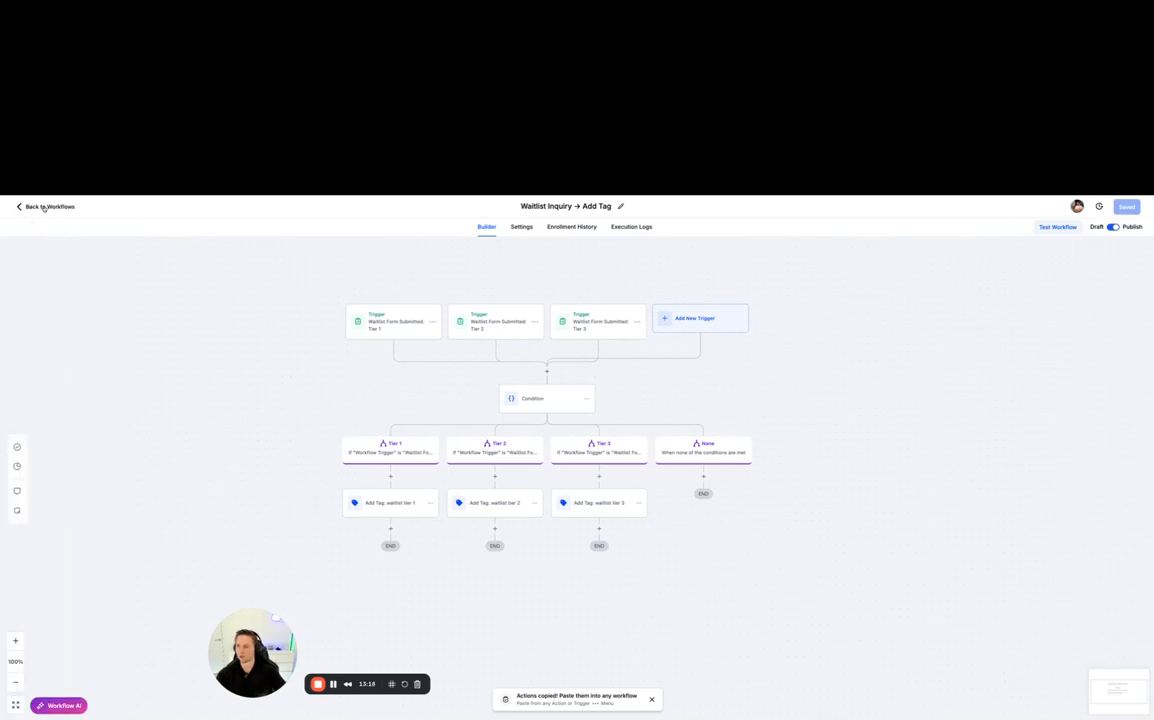
# - Leave the workflow, find the Waitlist Form among the site forms and open its preview in a separate browser tab
pyautogui.click(44, 207)
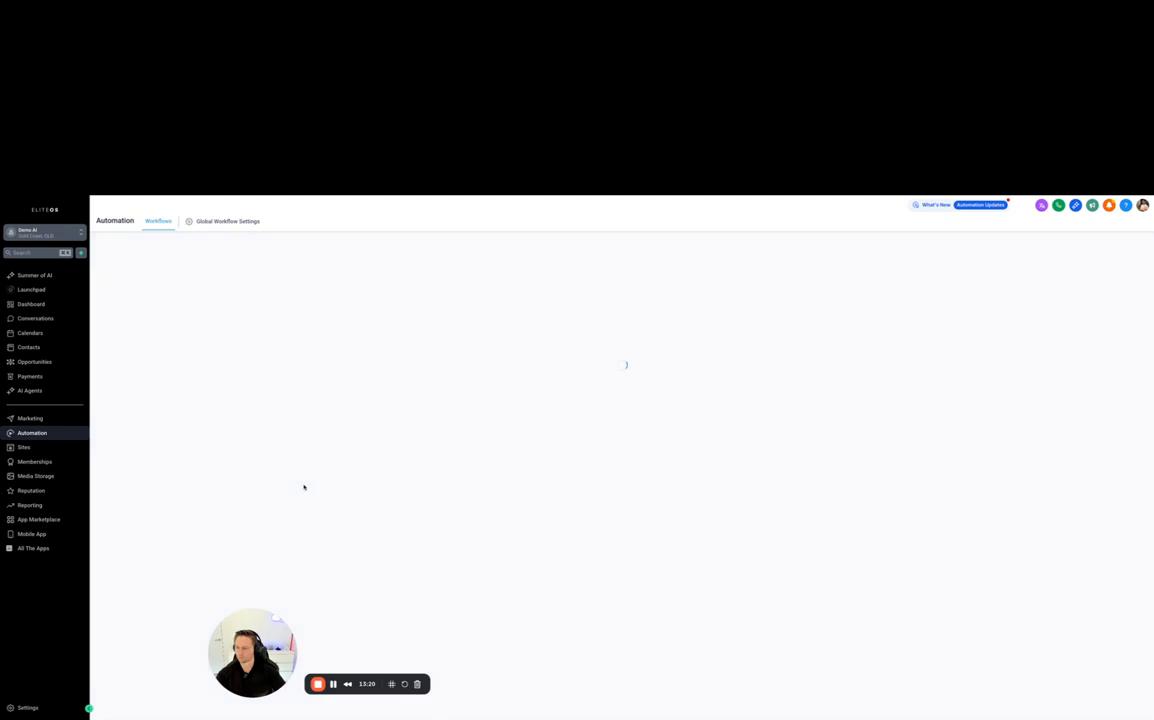
pyautogui.click(26, 447)
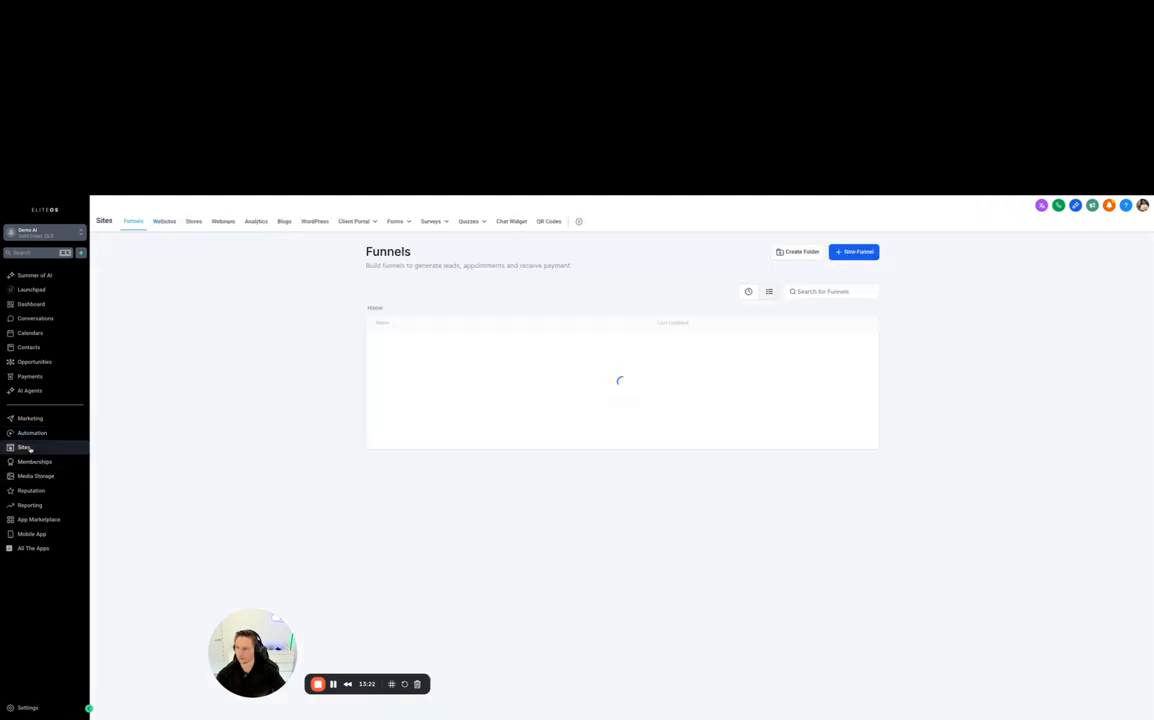
pyautogui.click(399, 223)
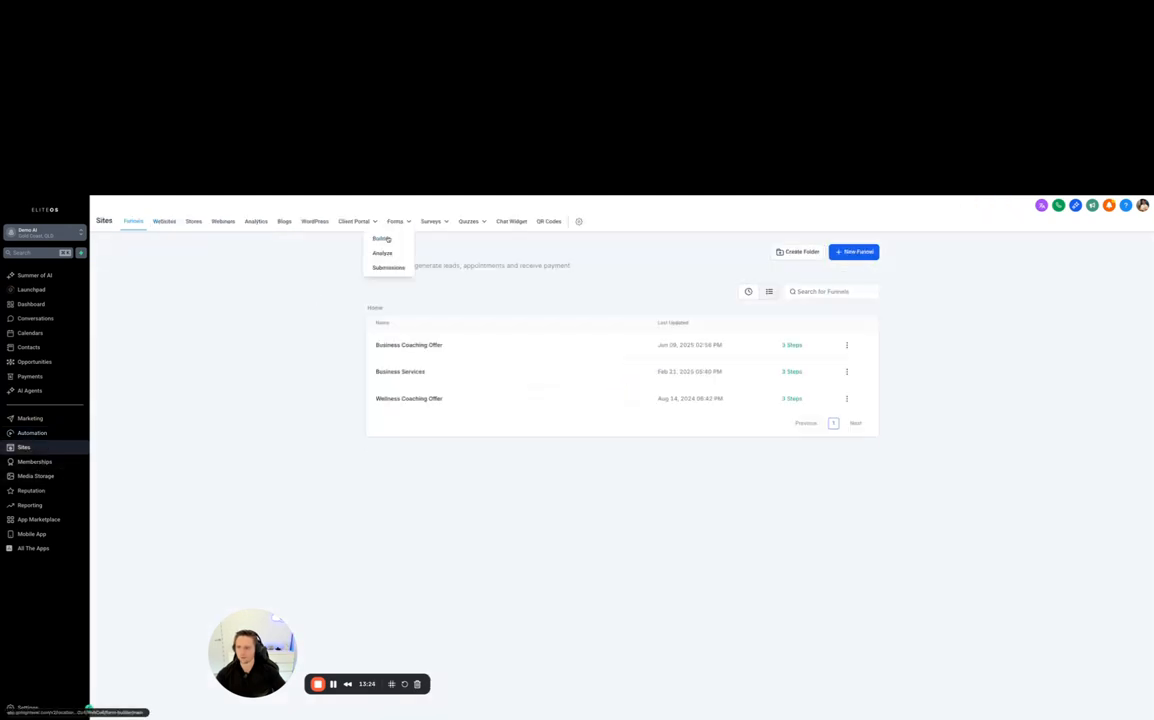
pyautogui.click(385, 238)
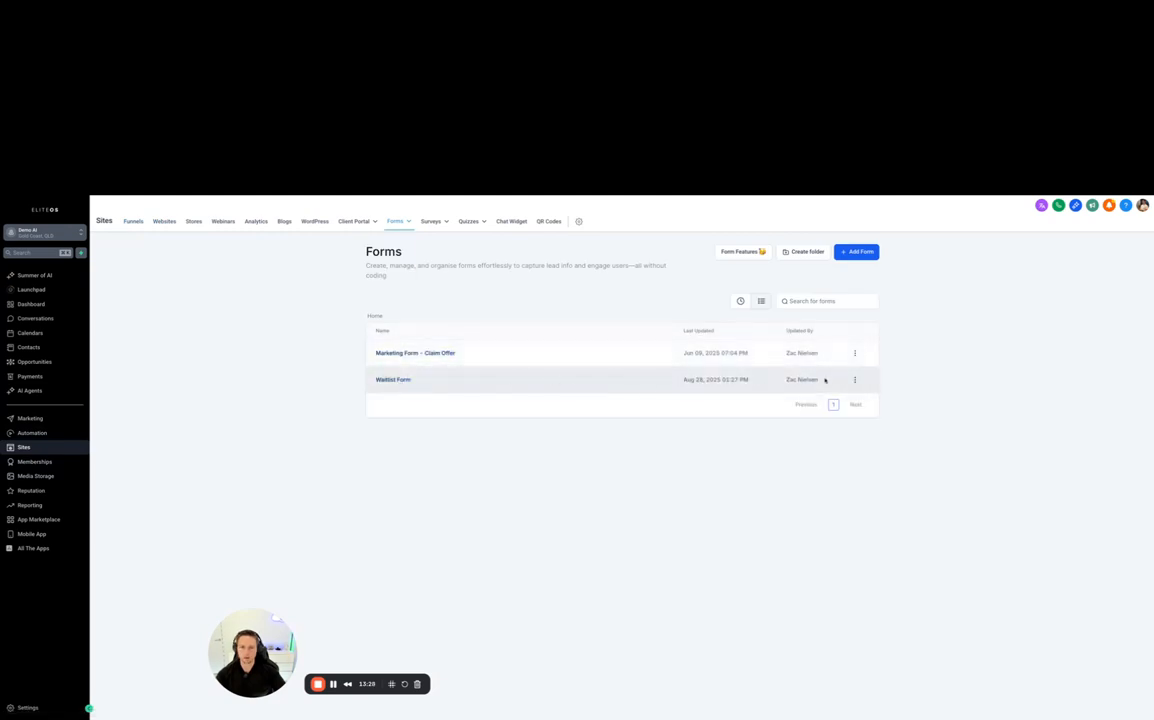
pyautogui.click(854, 380)
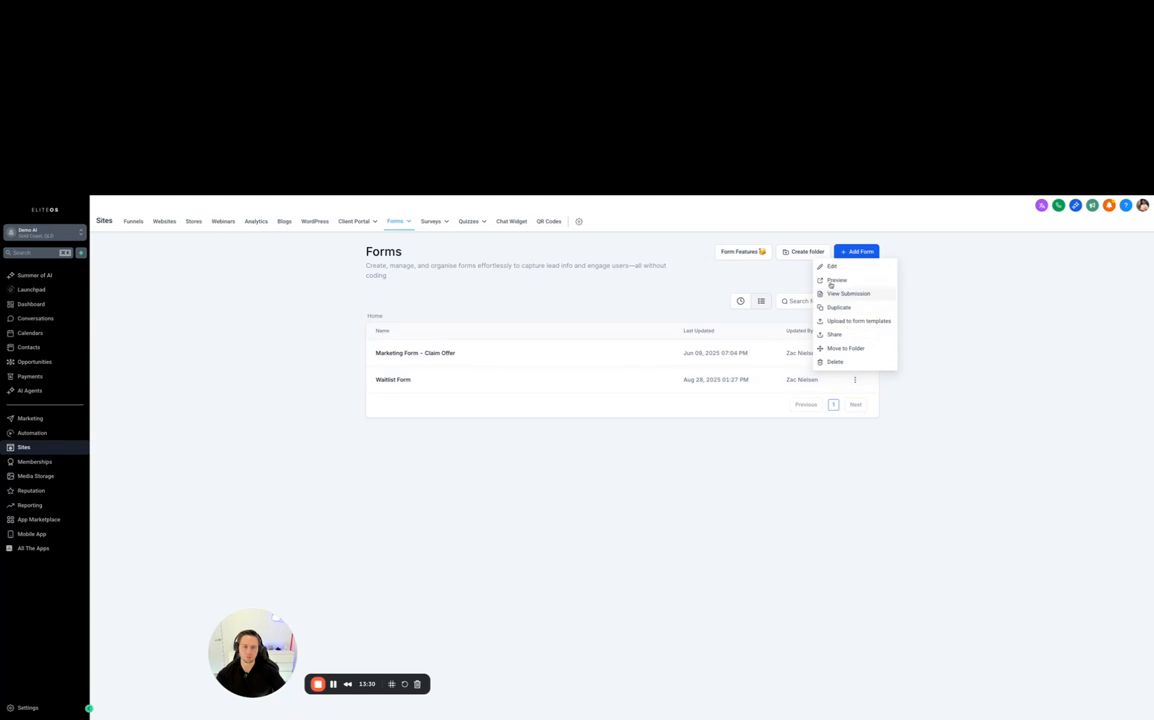
pyautogui.click(834, 281)
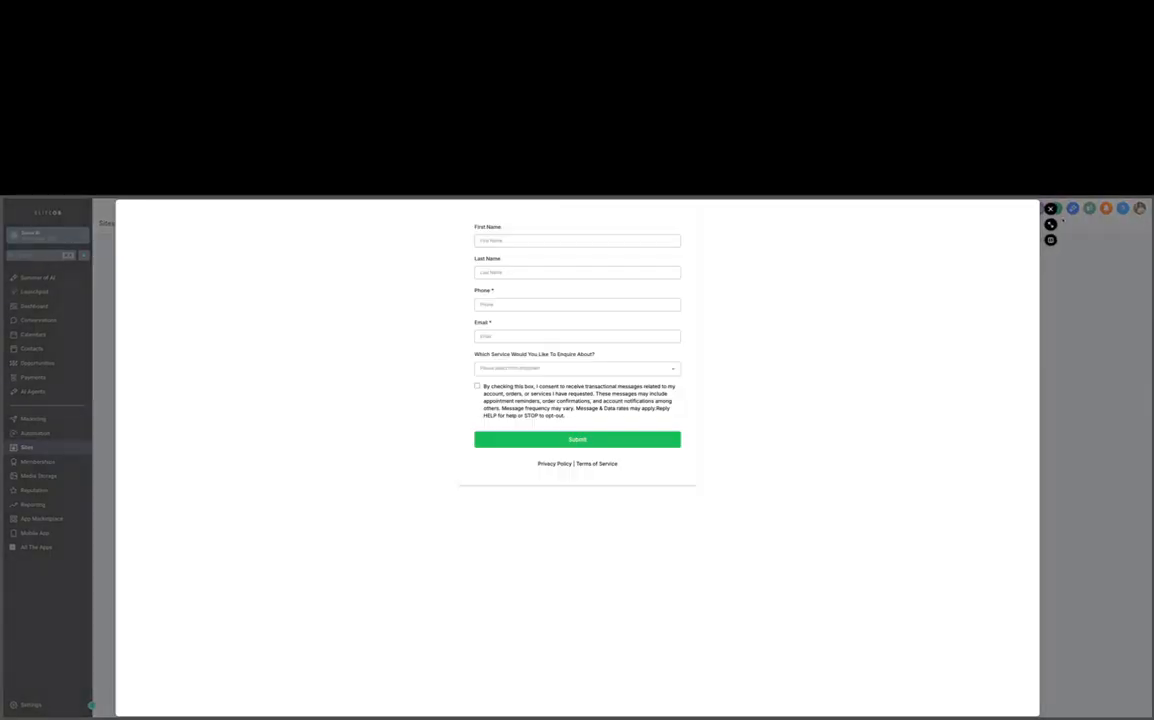
pyautogui.click(1050, 224)
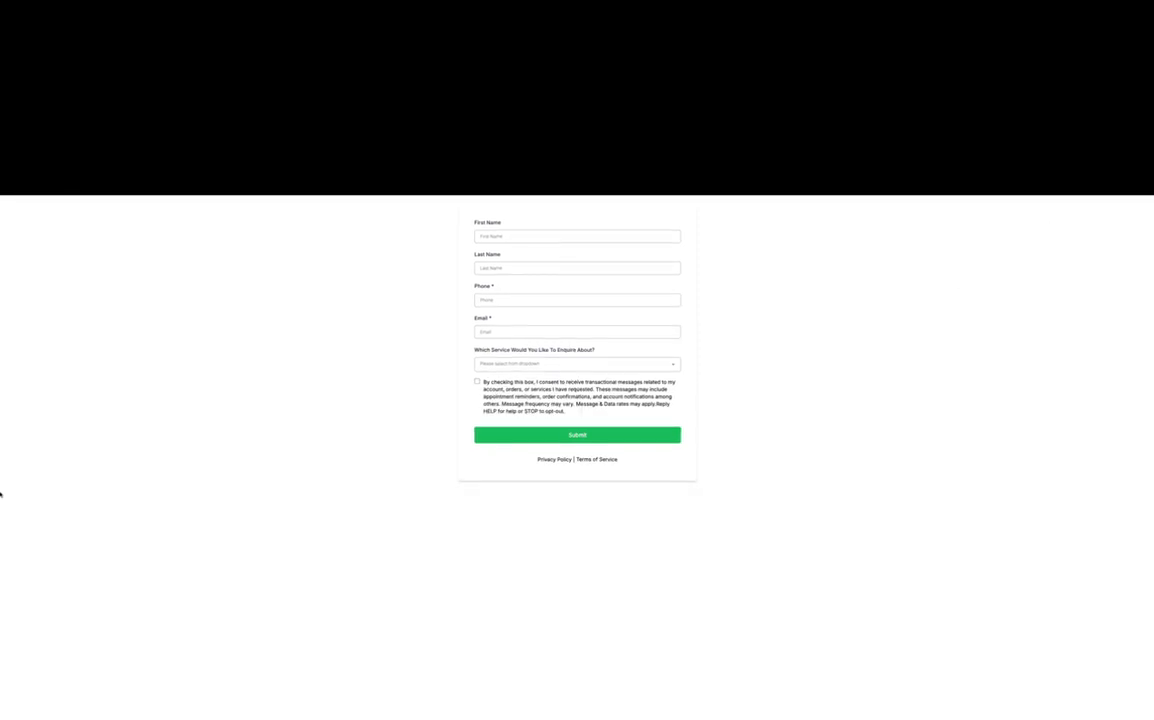
pyautogui.moveTo(0, 492)
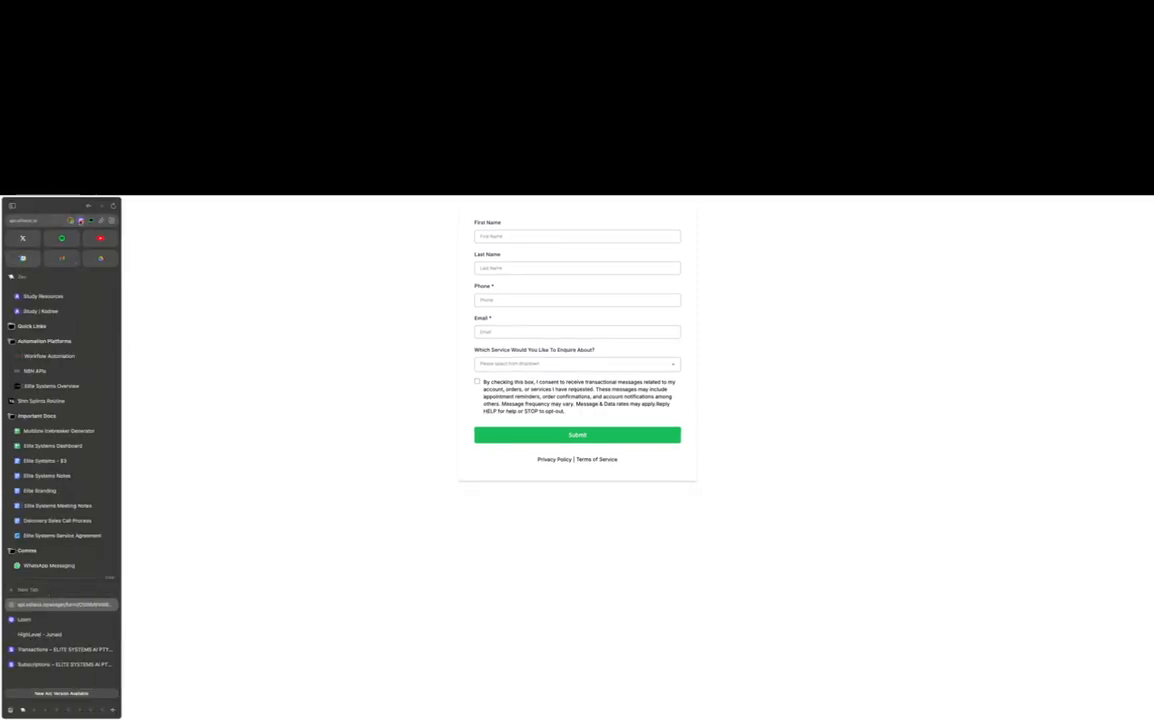
pyautogui.click(41, 619)
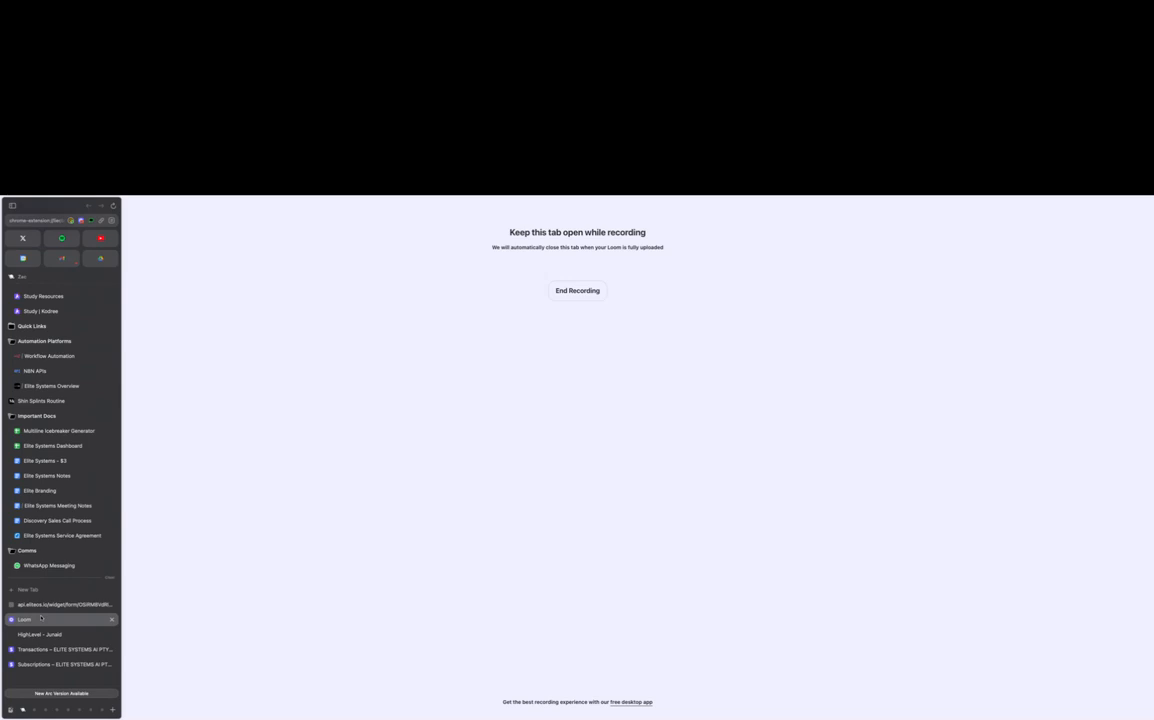
pyautogui.click(38, 606)
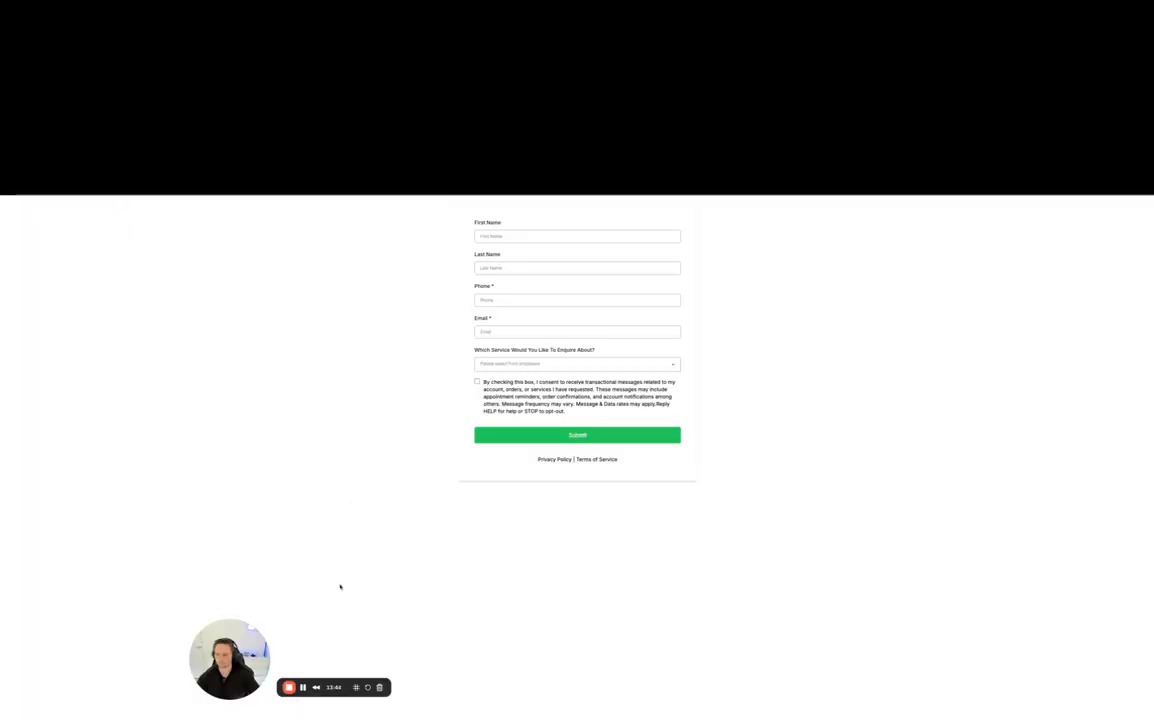
# - Fill in the test contact's first name, last name, phone number and email on the waitlist form
pyautogui.click(513, 237)
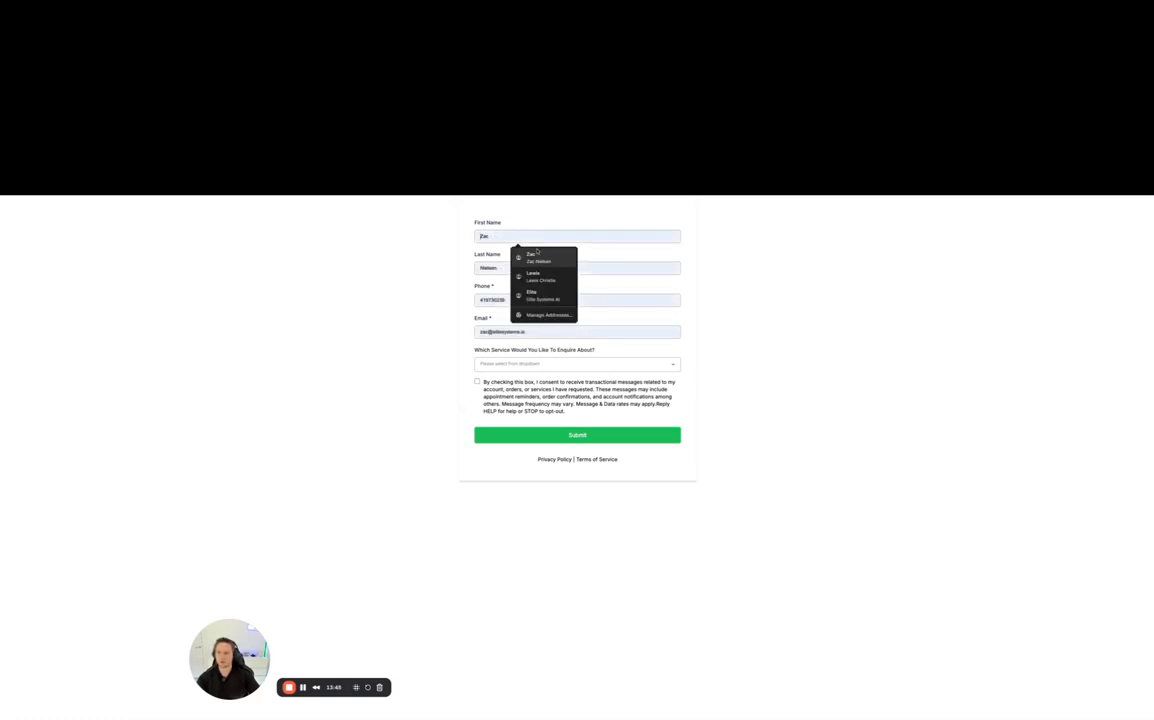
pyautogui.write('Zac')
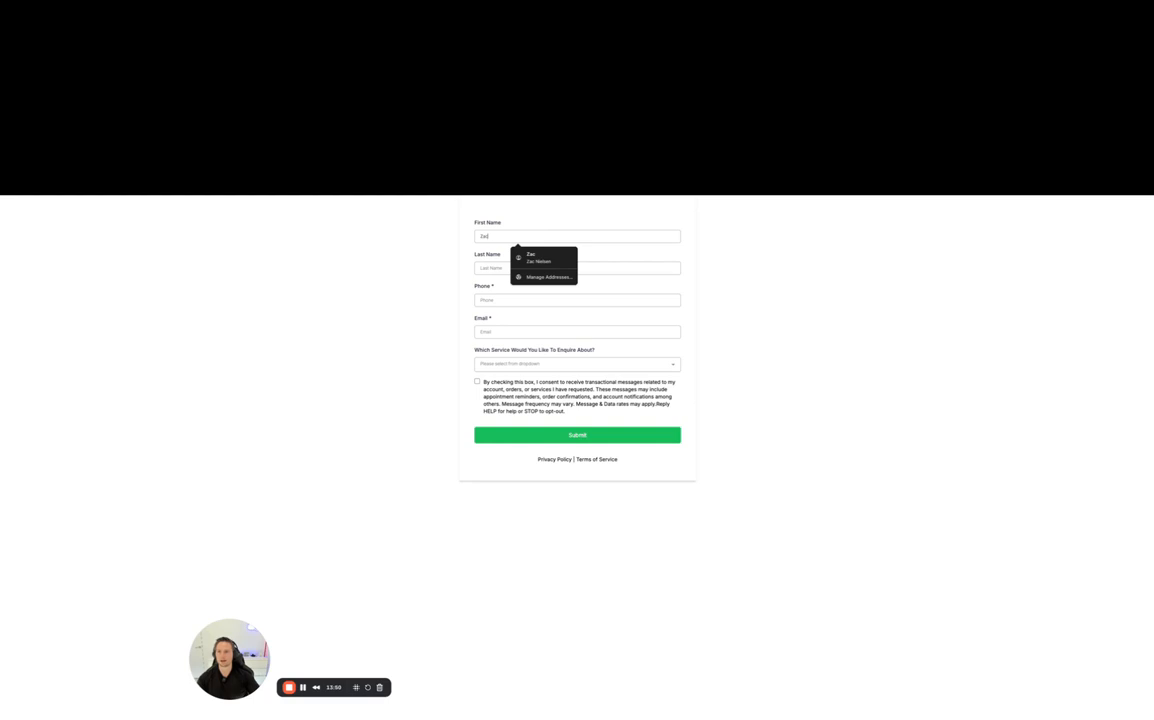
pyautogui.press('Tab')
pyautogui.write('S')
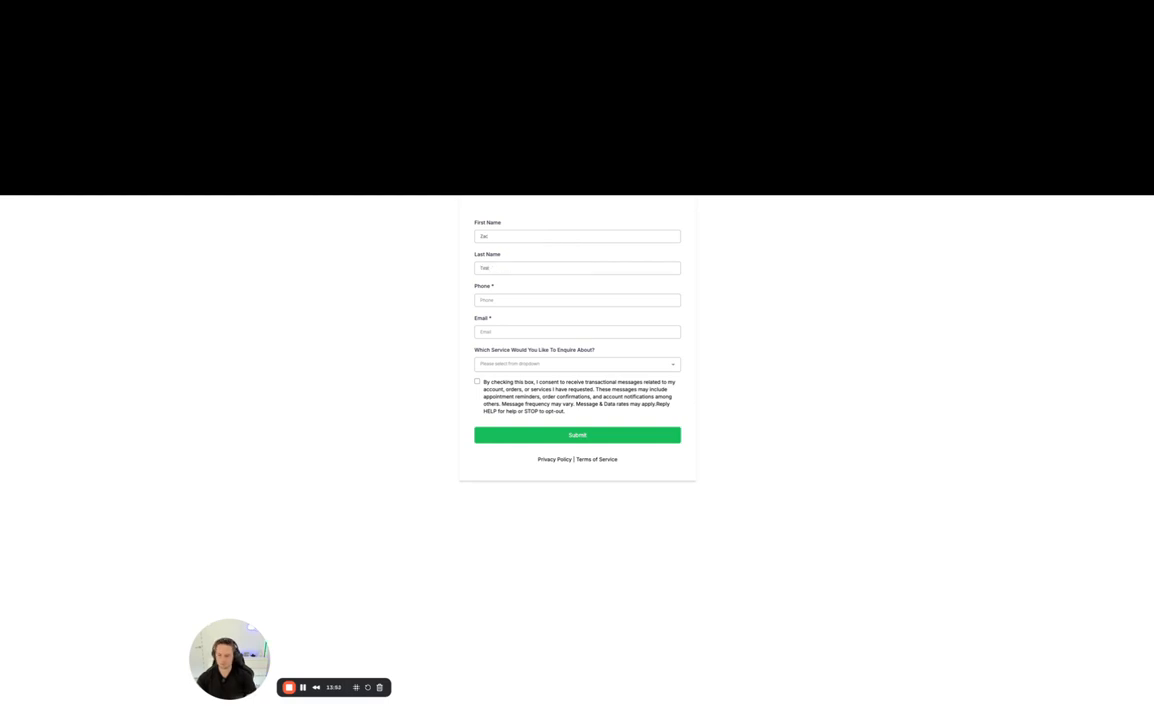
pyautogui.press('Tab')
pyautogui.write('0419')
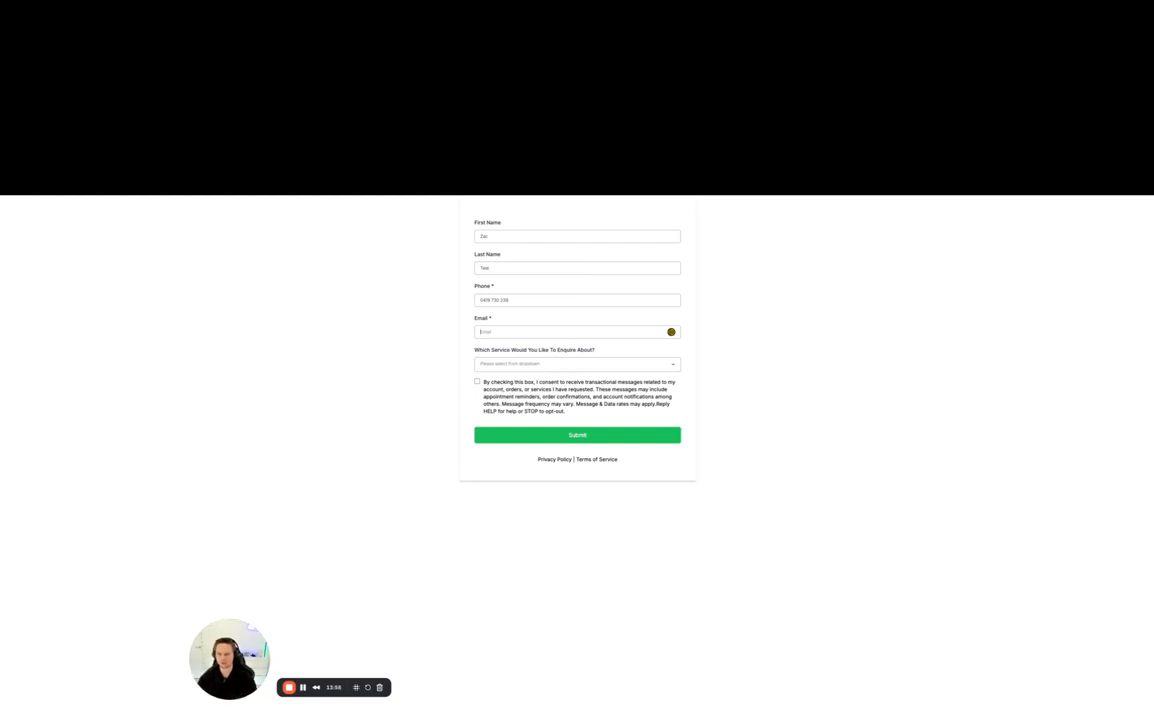
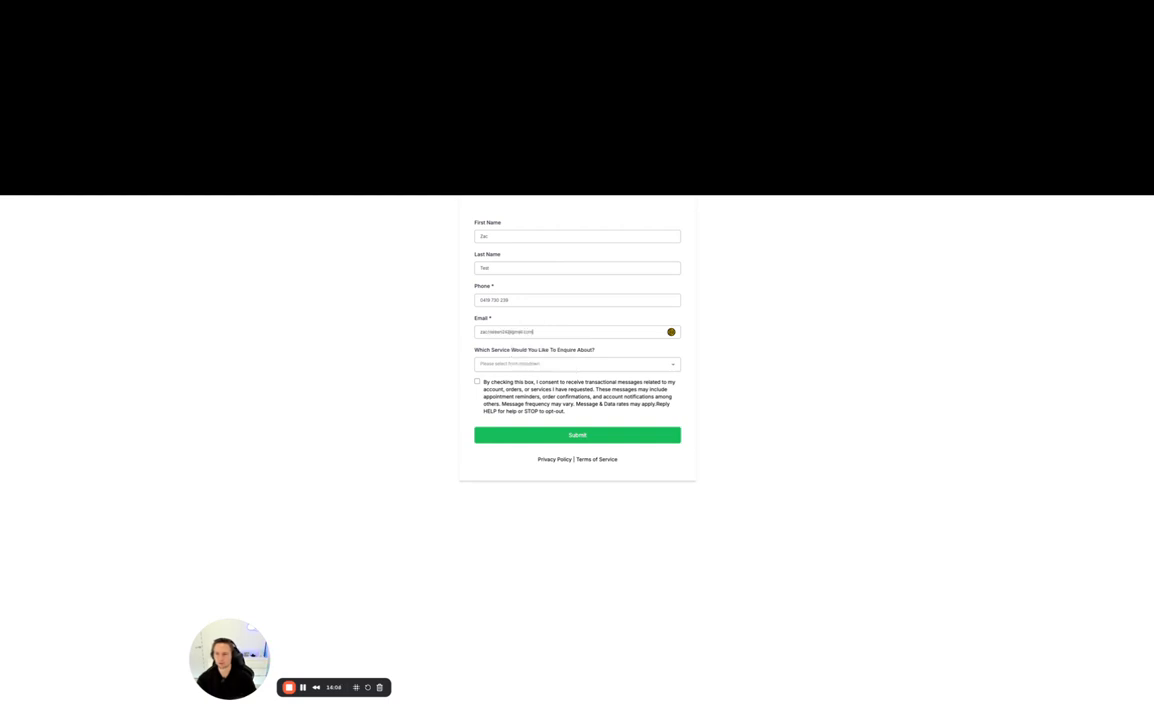
# - Choose Tier 1 as the service to enquire about and submit the waitlist form
pyautogui.press('Tab')
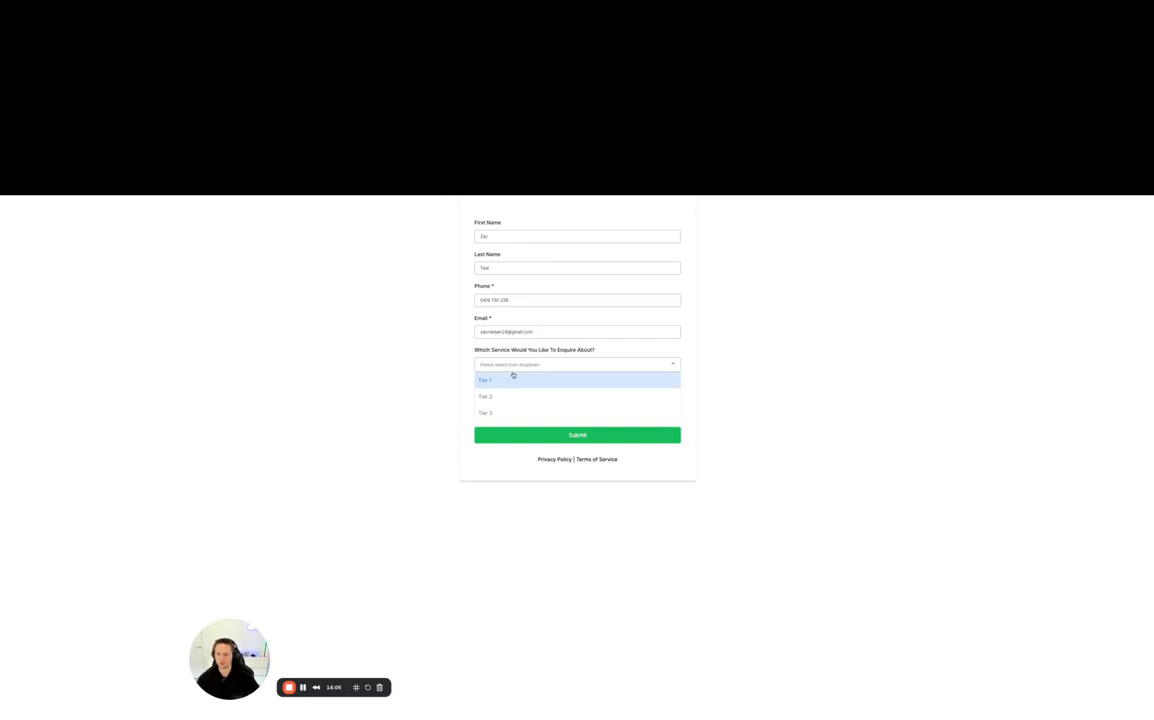
pyautogui.click(513, 377)
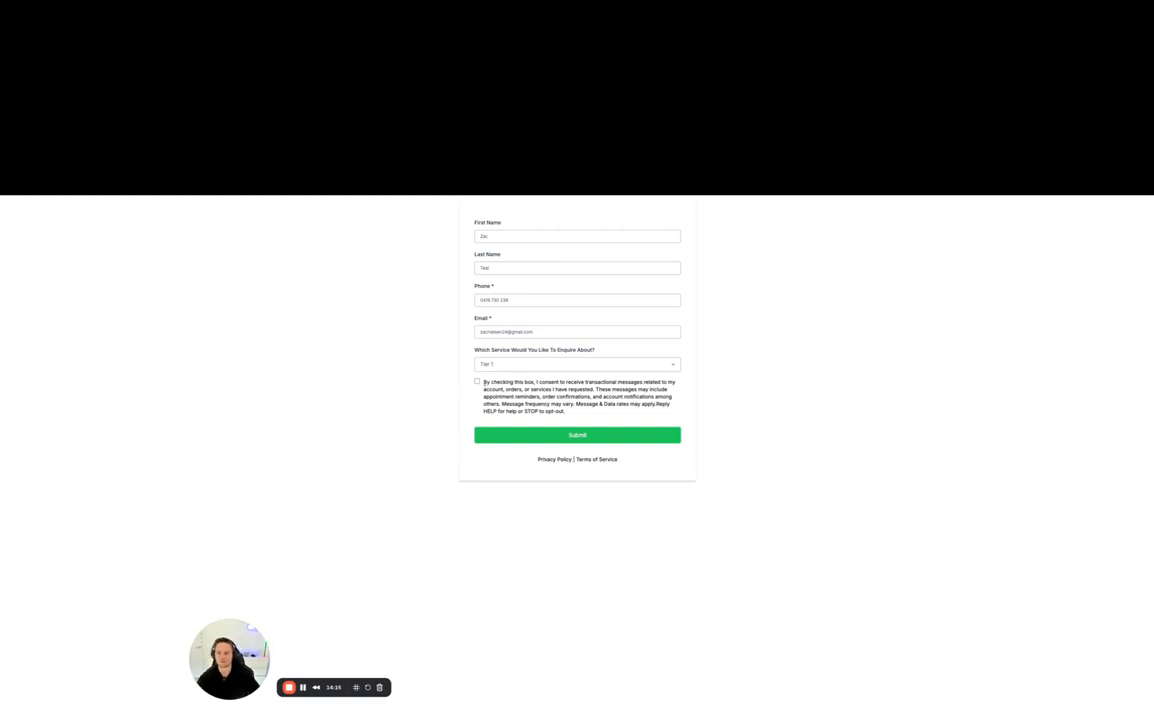
pyautogui.click(584, 432)
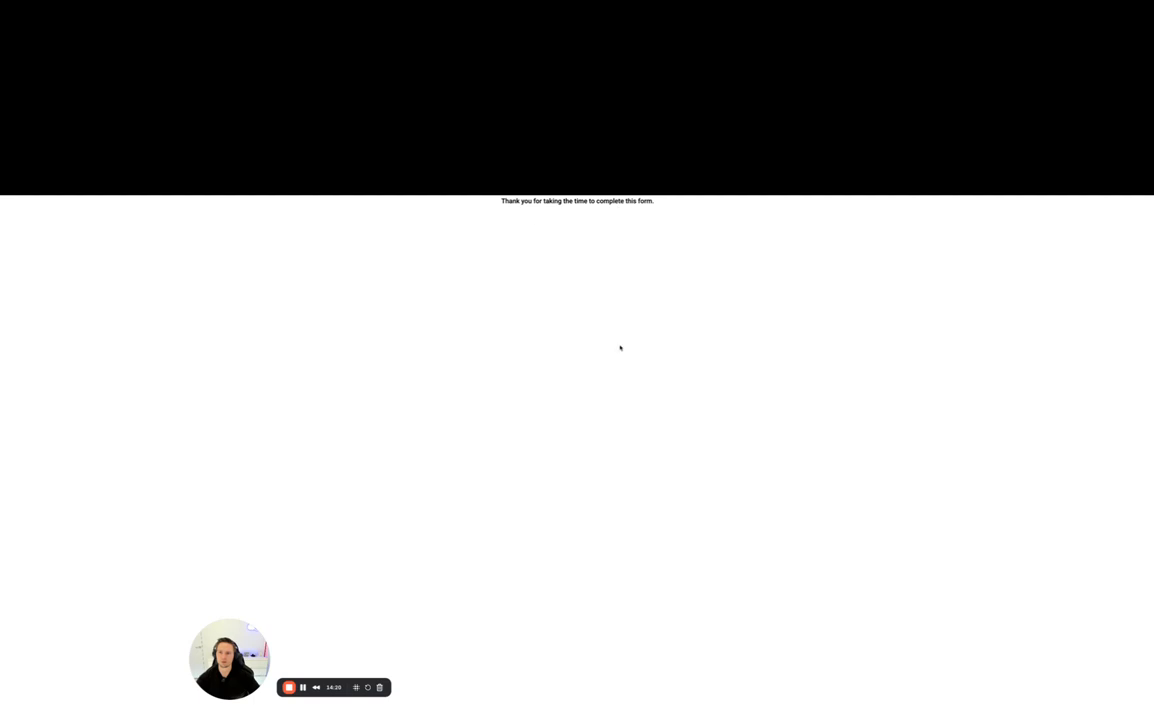
# - Switch back to the CRM tab, reload the contacts list and check all tags on the test contact
pyautogui.moveTo(2, 600)
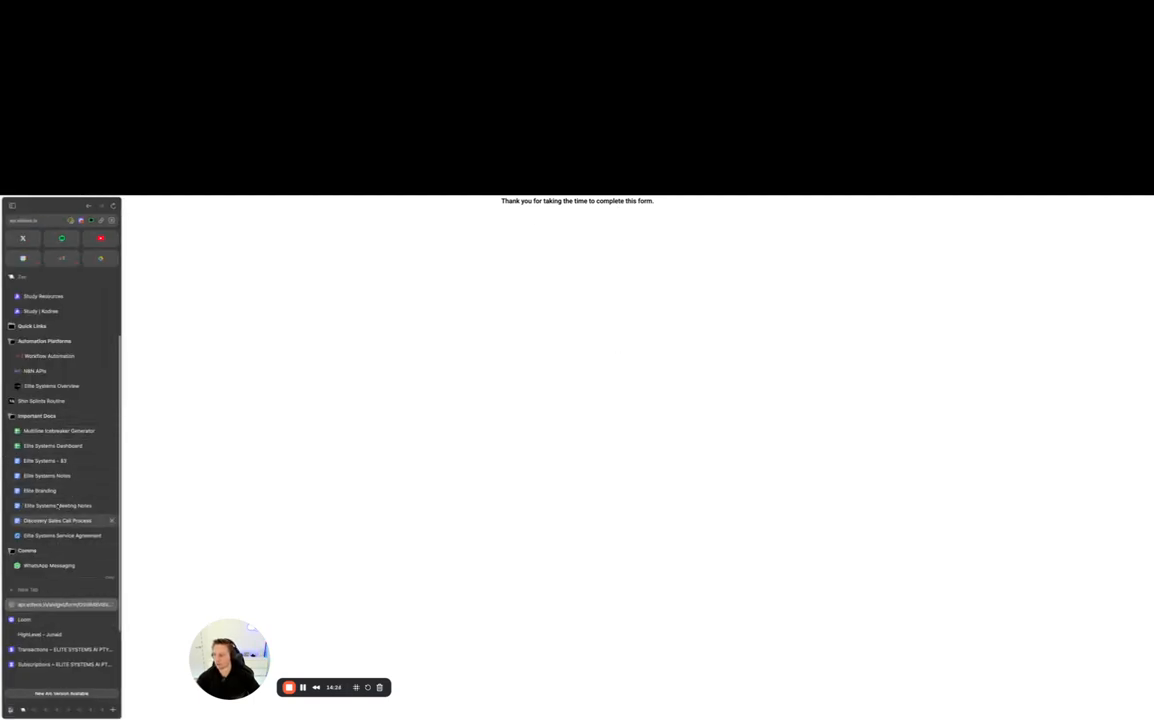
pyautogui.click(70, 387)
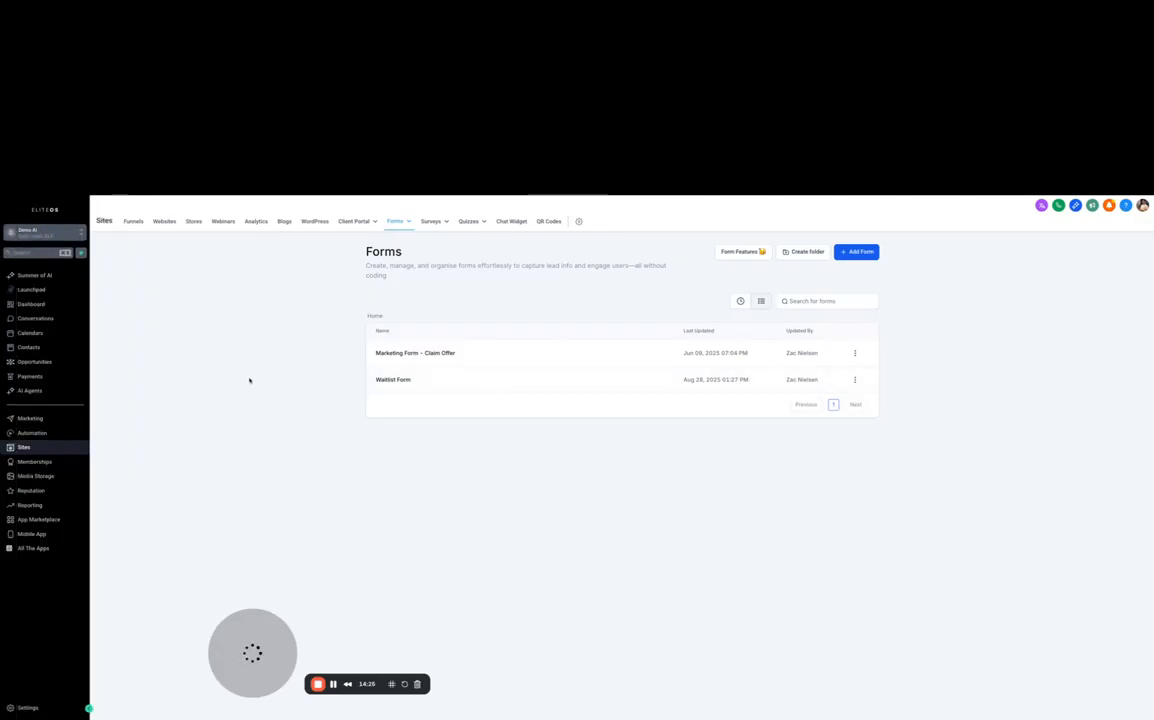
pyautogui.click(47, 346)
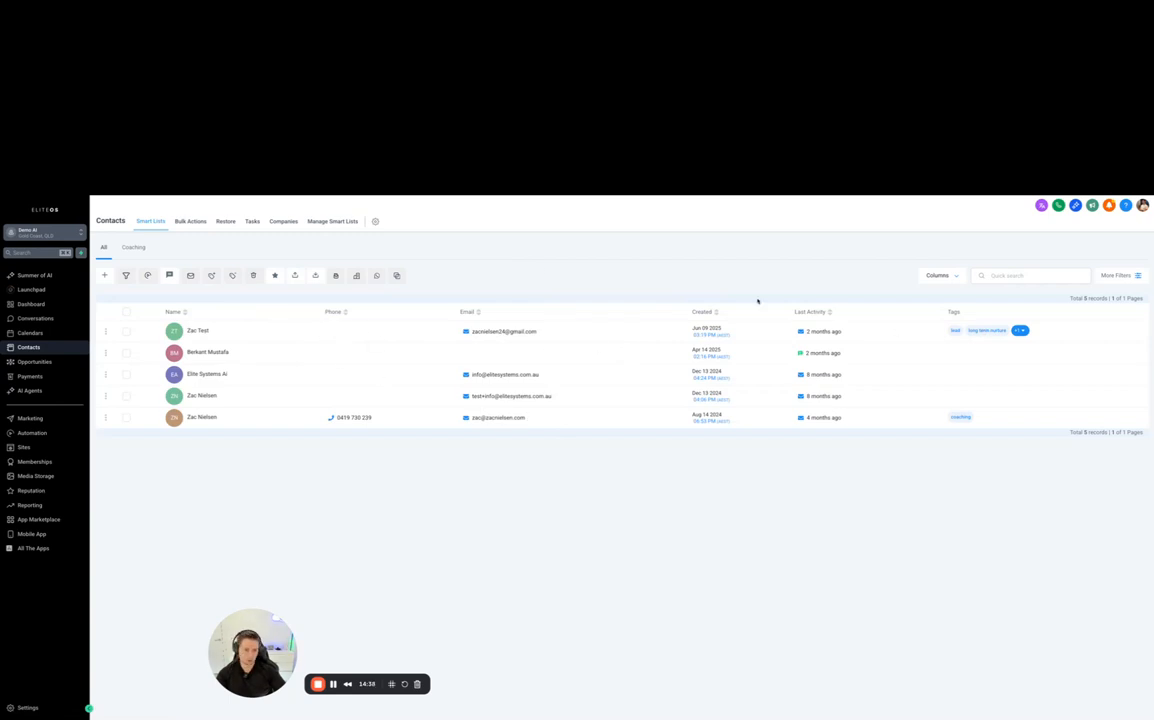
pyautogui.press('super+r')
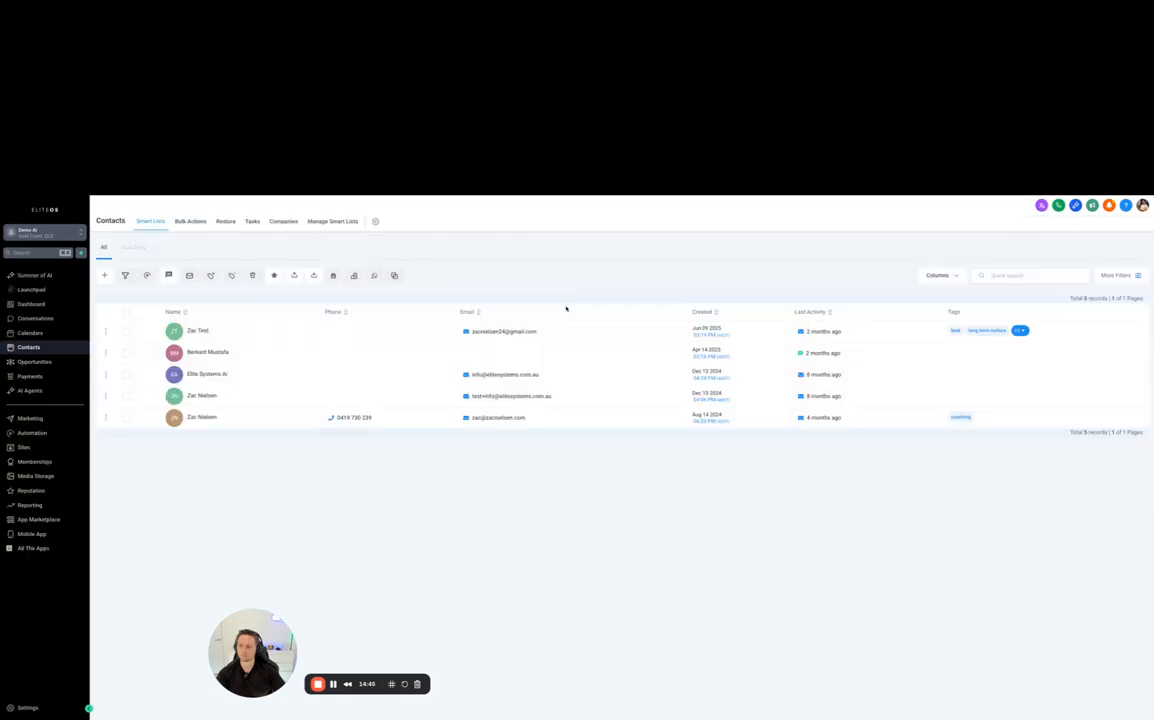
pyautogui.click(1020, 330)
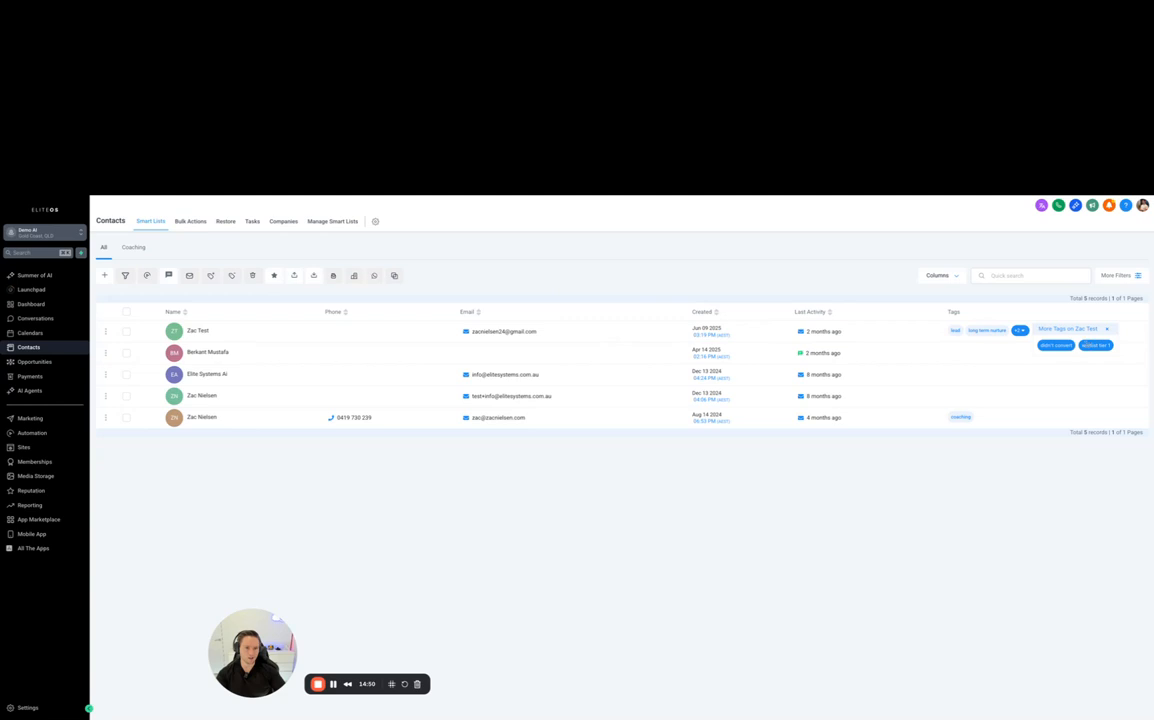
pyautogui.moveTo(1086, 345); pyautogui.dragTo(1108, 345)
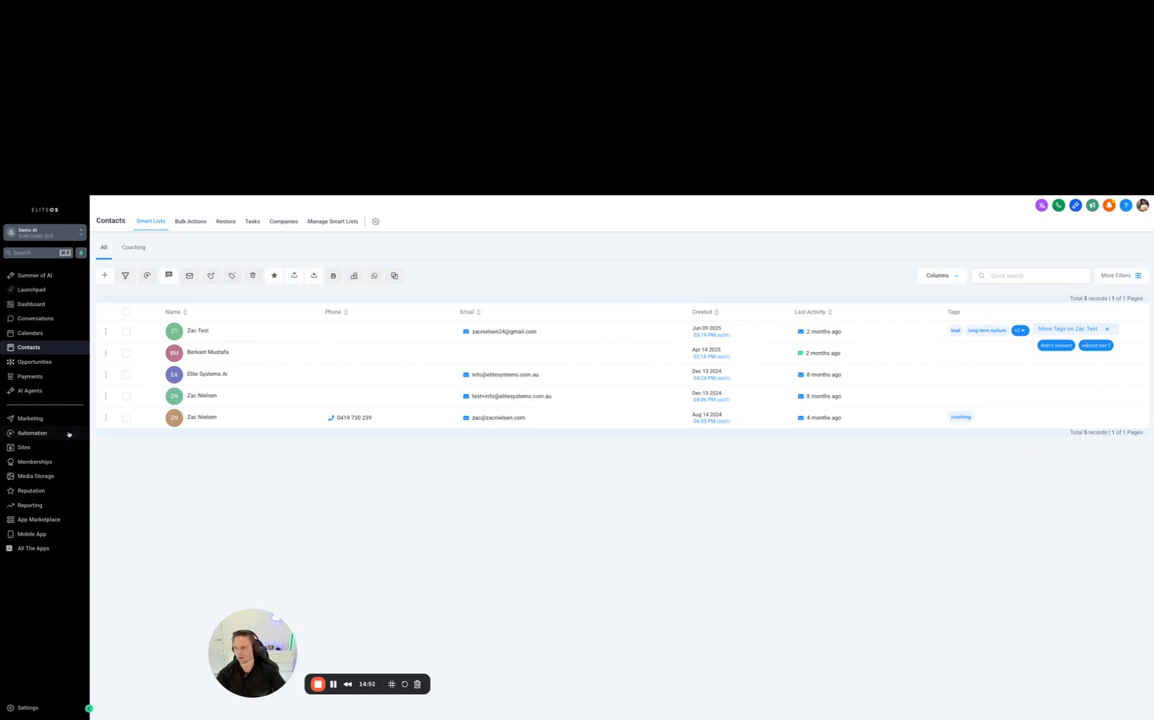
# - Review the enrollment history of the "Waitlist Inquiry -> Add Tag" workflow and the test contact's execution path, then return to the workflow list
pyautogui.click(48, 433)
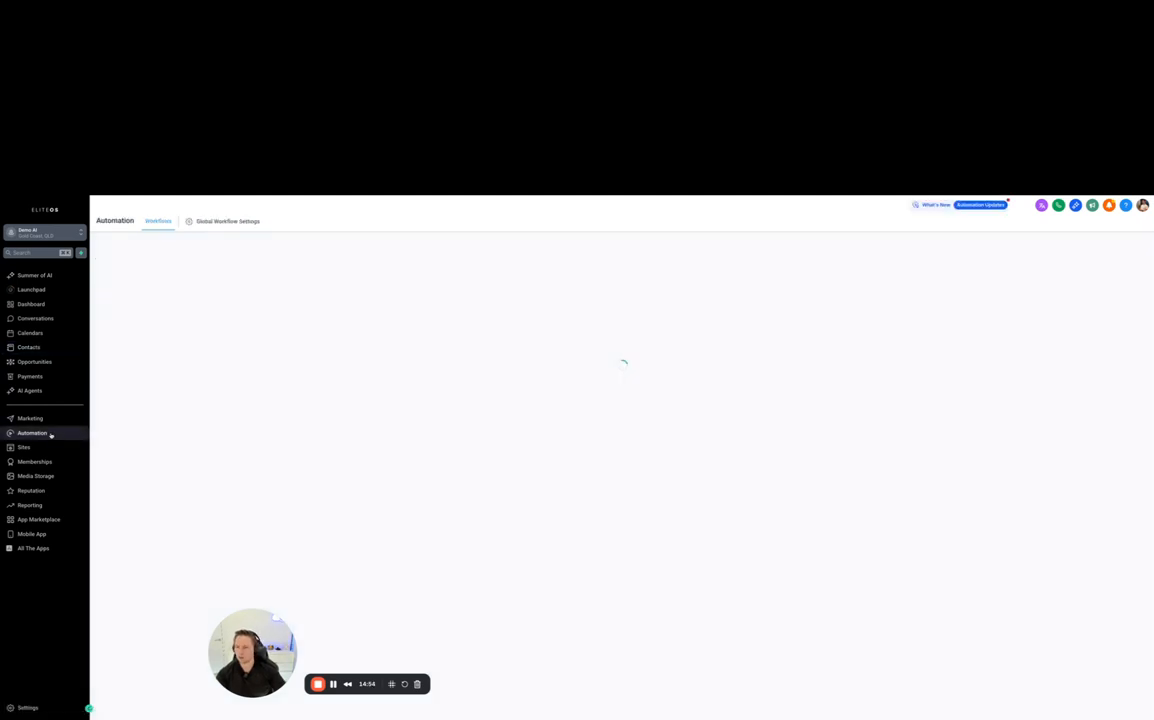
pyautogui.scroll(-1, 445, 465)
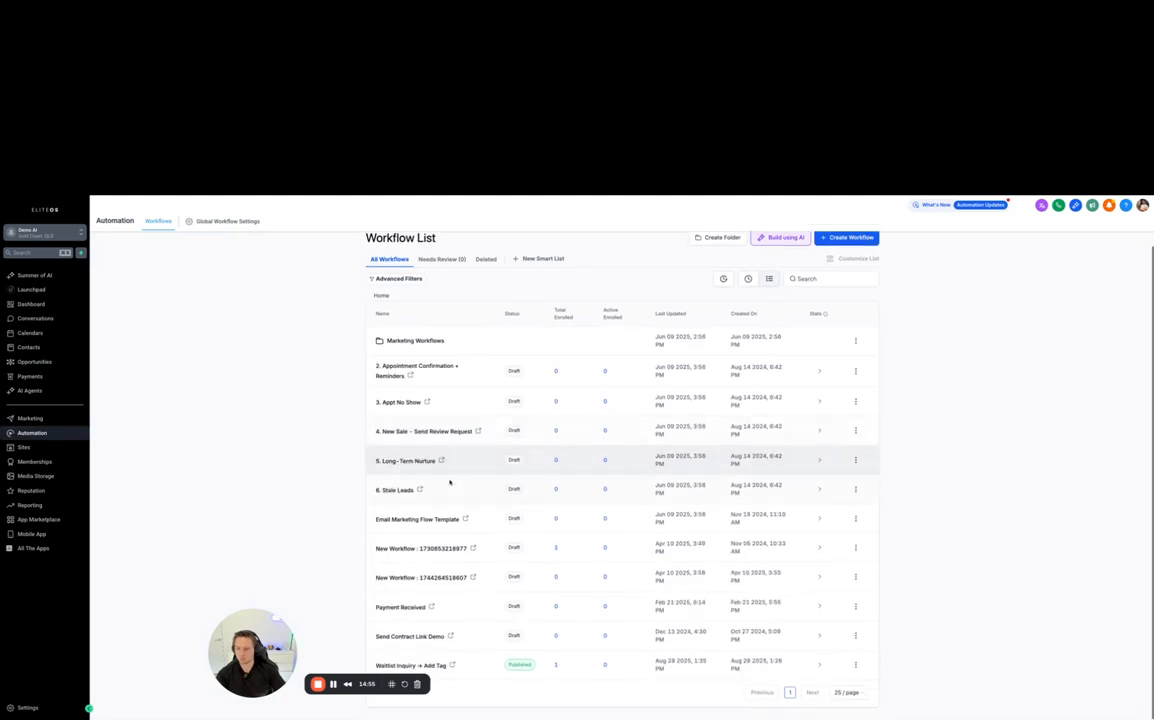
pyautogui.click(425, 665)
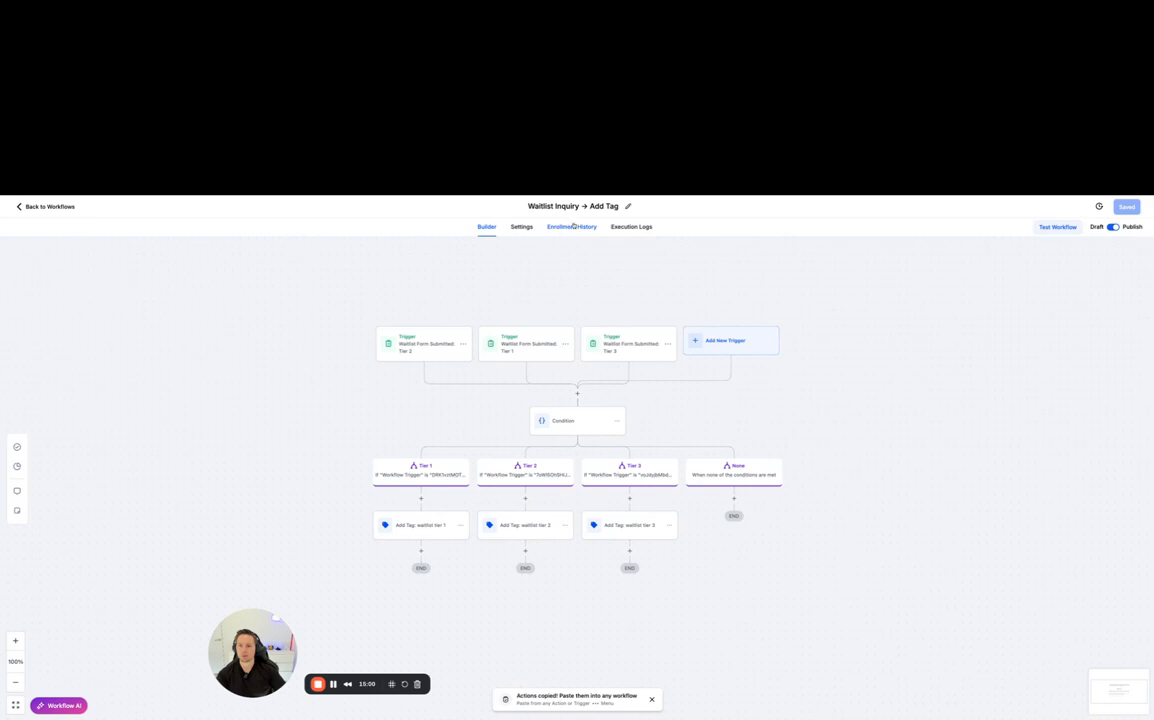
pyautogui.click(573, 226)
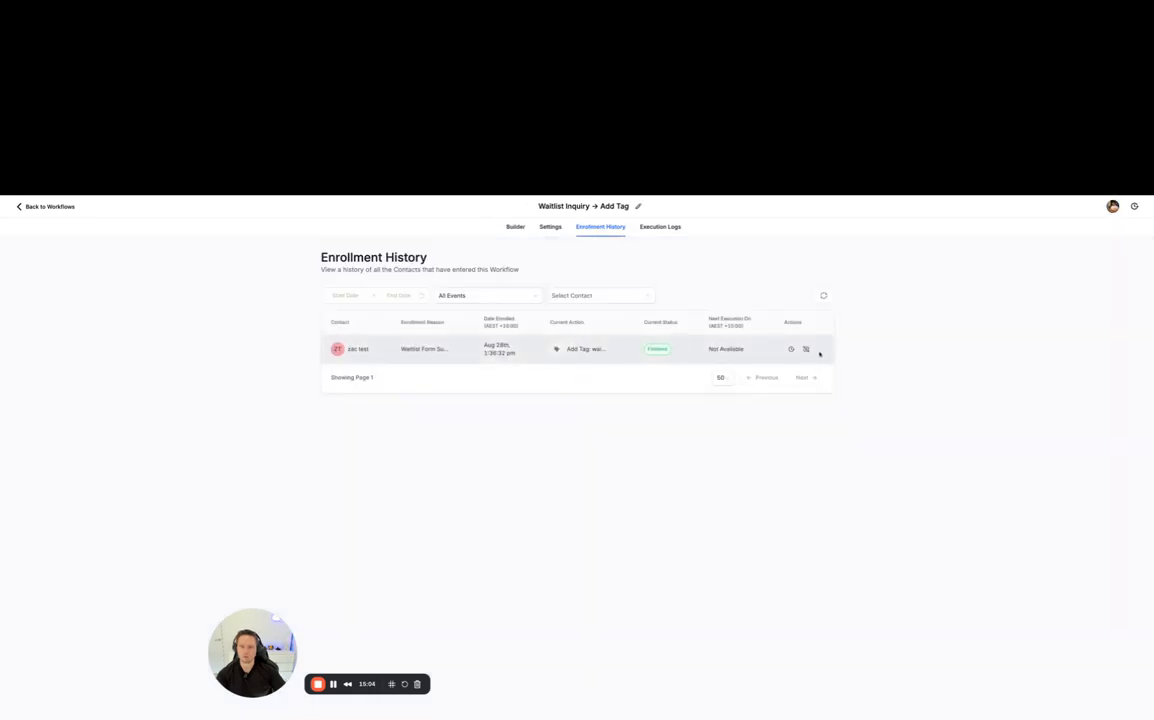
pyautogui.click(805, 348)
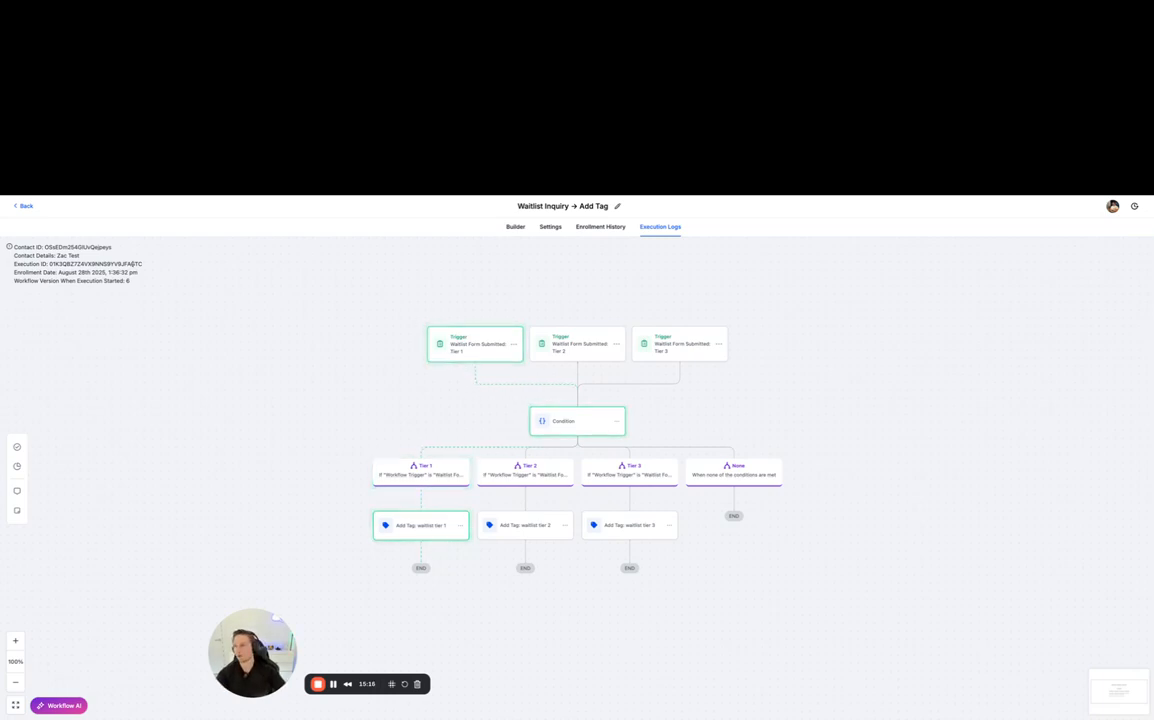
pyautogui.click(600, 226)
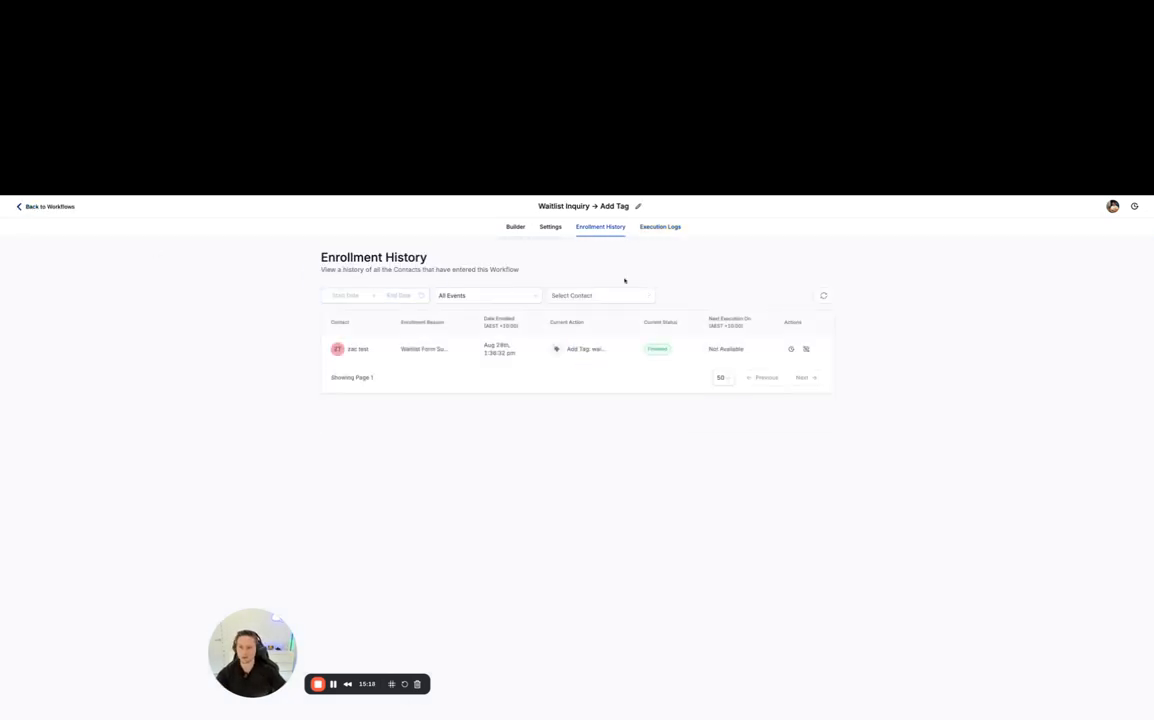
pyautogui.click(22, 206)
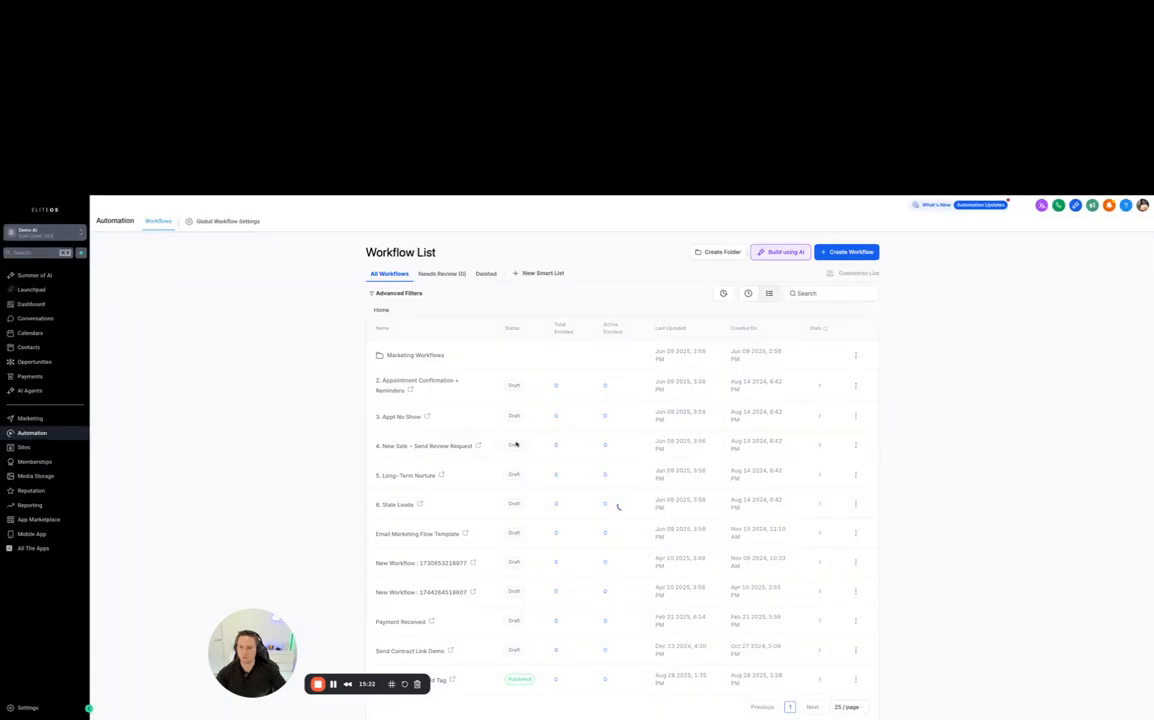
# - Duplicate the "Waitlist Inquiry -> Add Tag" workflow under the name "Waitlist Inquiry -> Add Tag (Simplified)"
pyautogui.scroll(-1, 820, 637)
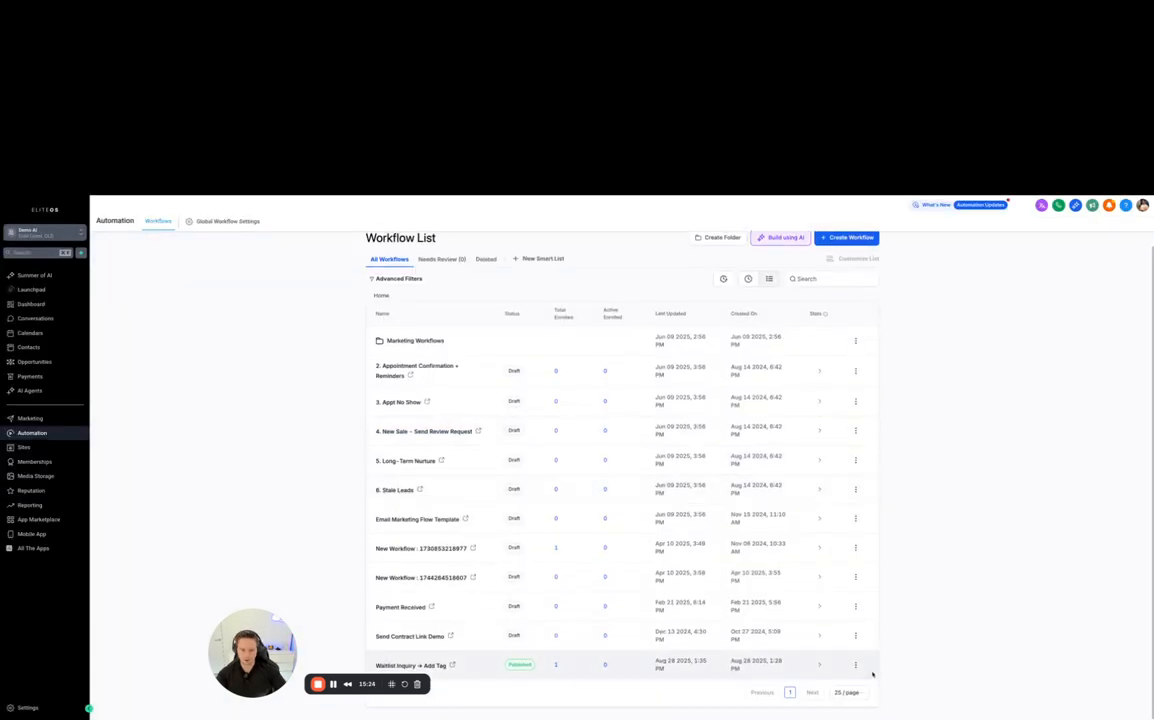
pyautogui.click(855, 665)
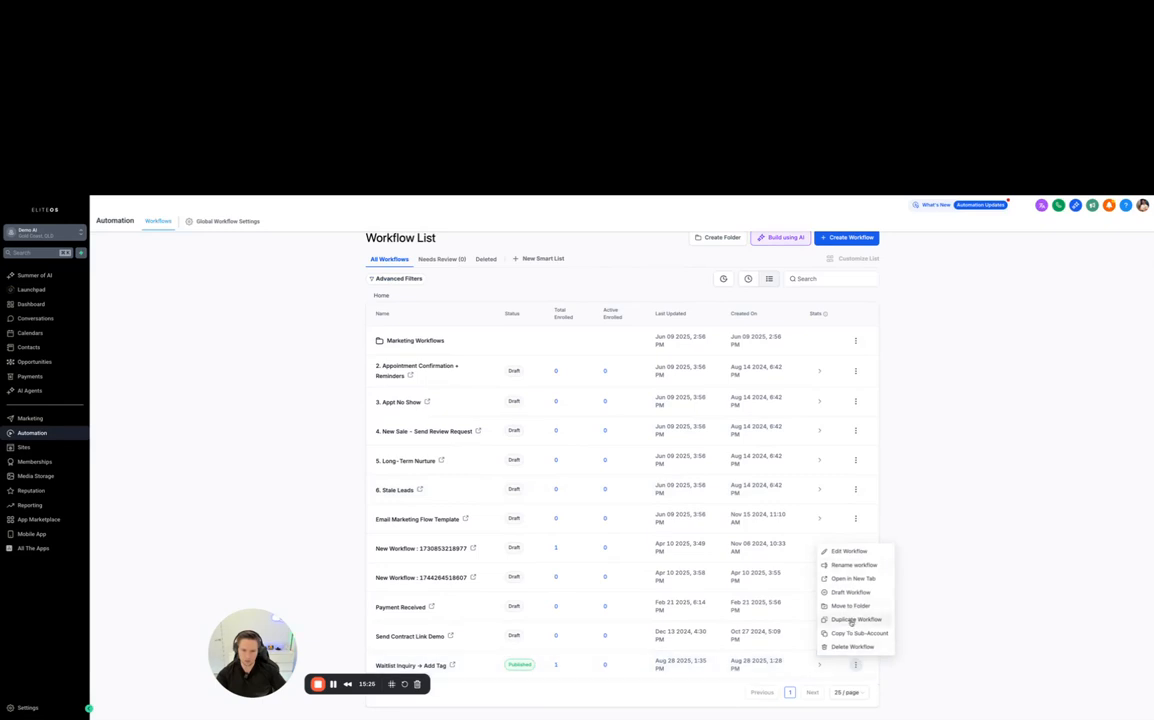
pyautogui.click(851, 620)
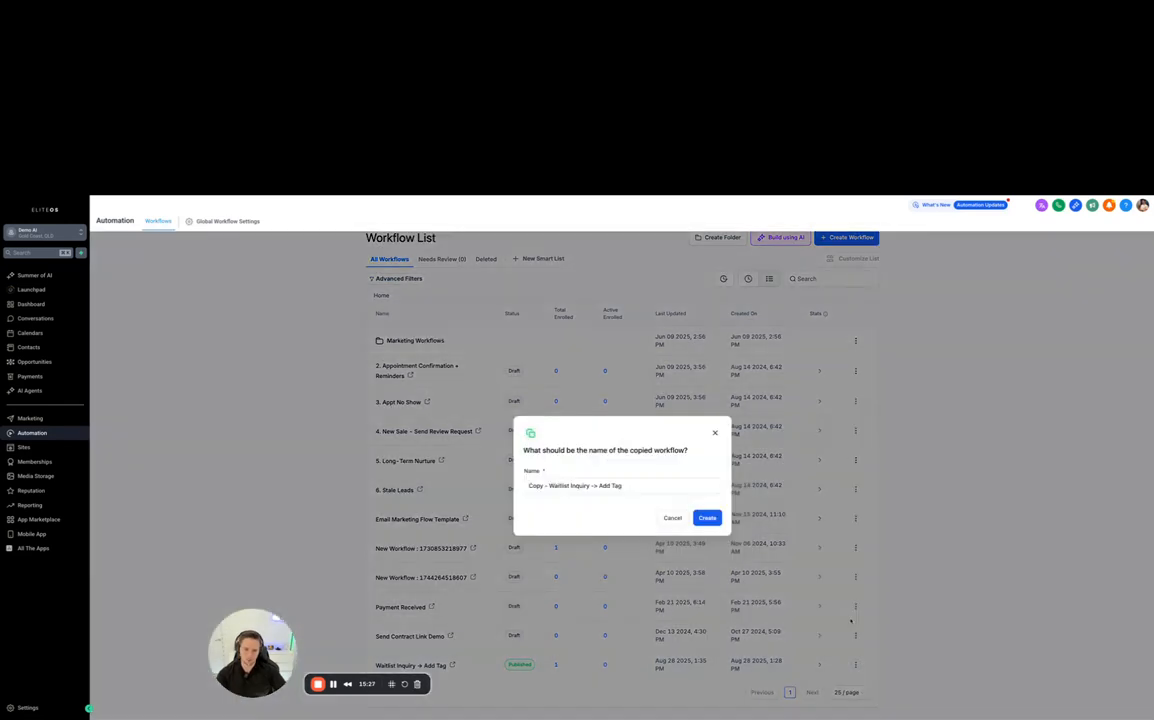
pyautogui.click(550, 486)
pyautogui.press('BackSpace')
pyautogui.press('BackSpace')
pyautogui.press('BackSpace')
pyautogui.press('BackSpace')
pyautogui.press('BackSpace')
pyautogui.press('BackSpace')
pyautogui.press('BackSpace')
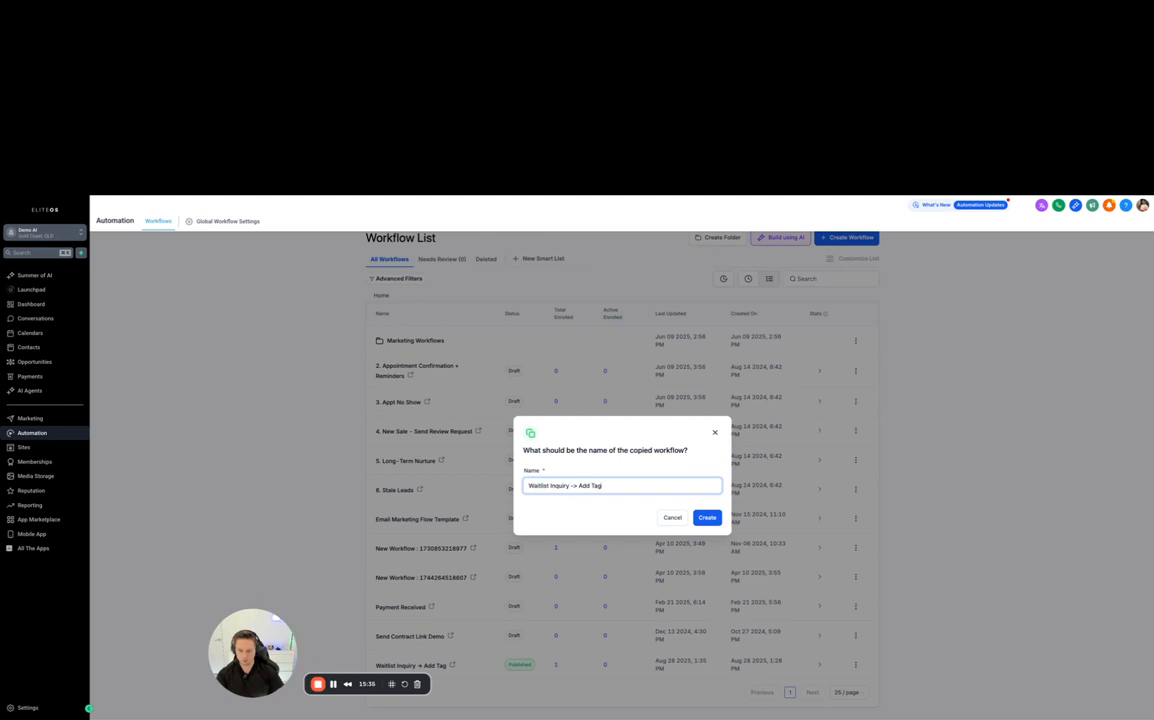
pyautogui.write('(Simplified')
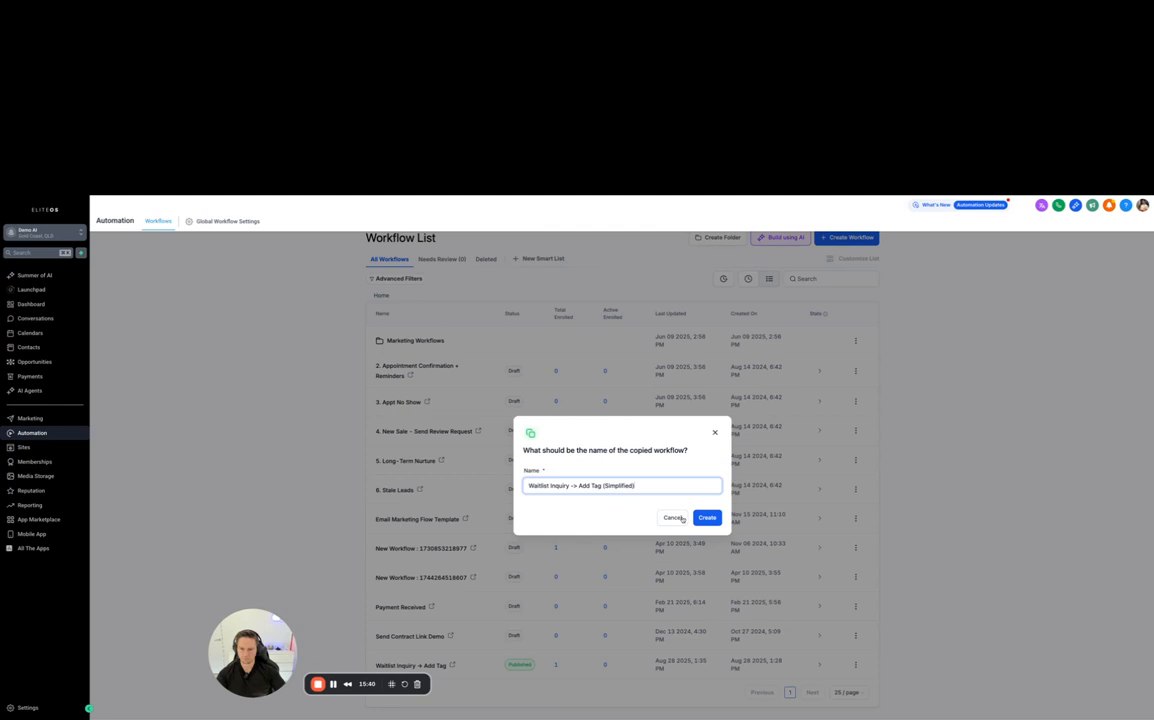
pyautogui.click(712, 522)
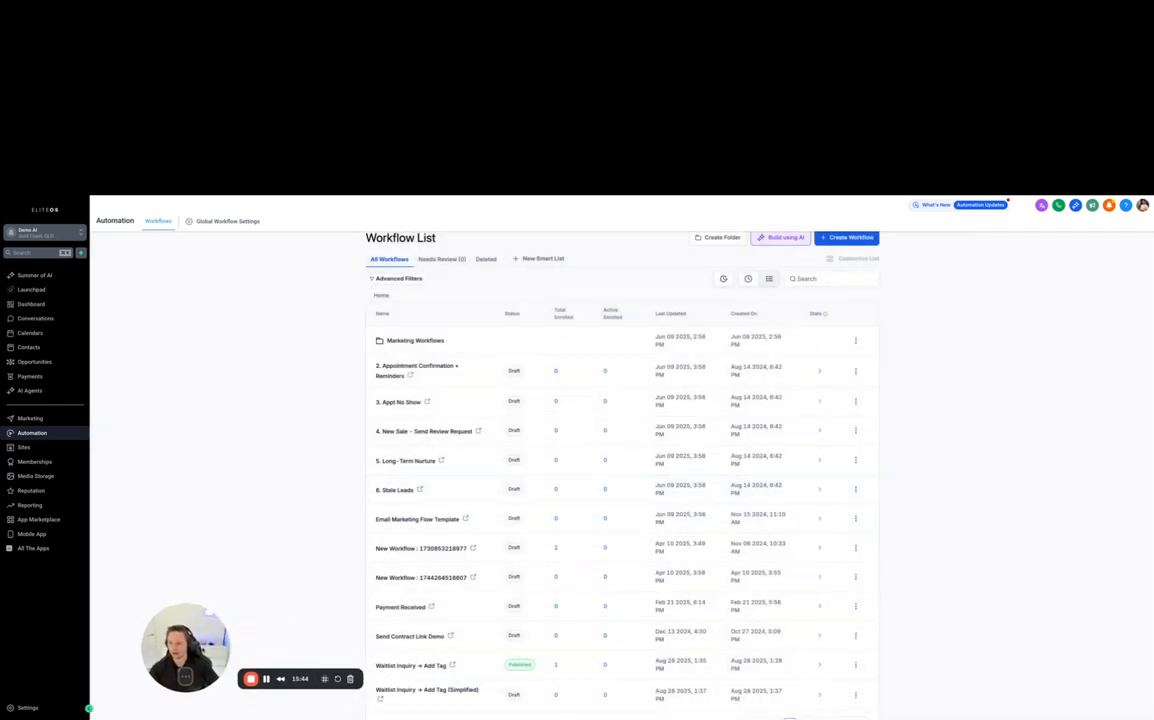
# - Open the simplified workflow copy and delete its Tier 2 and Tier 3 form submission triggers
pyautogui.click(455, 690)
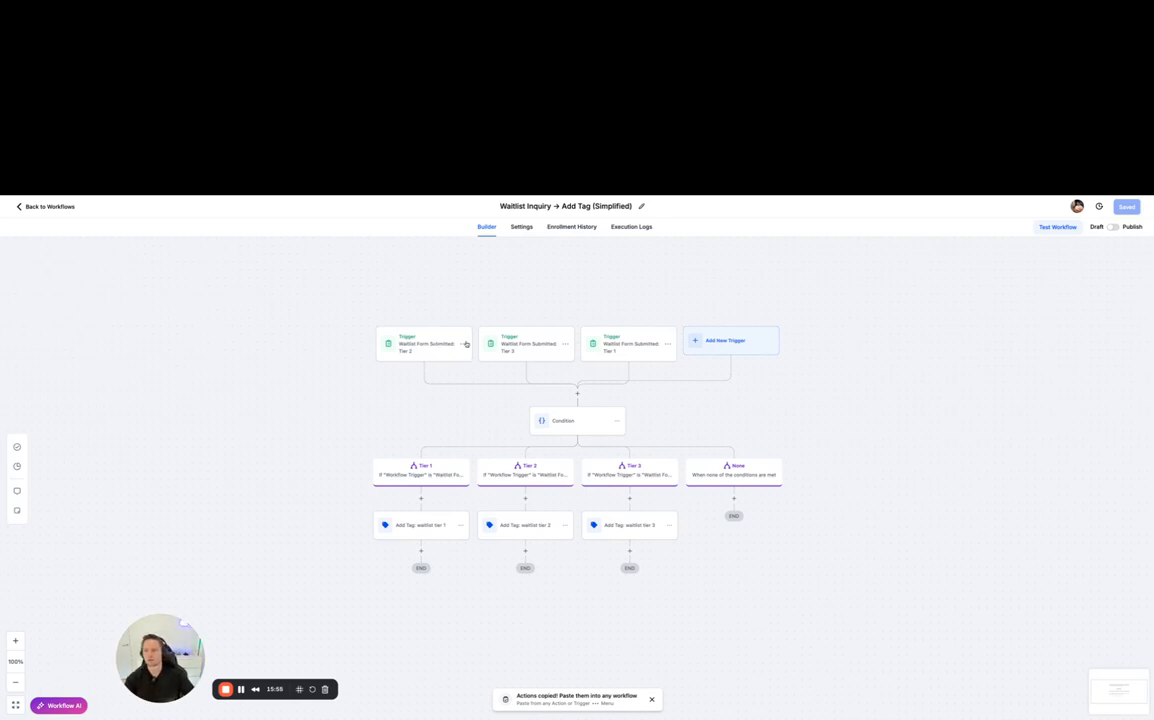
pyautogui.click(462, 343)
pyautogui.click(432, 401)
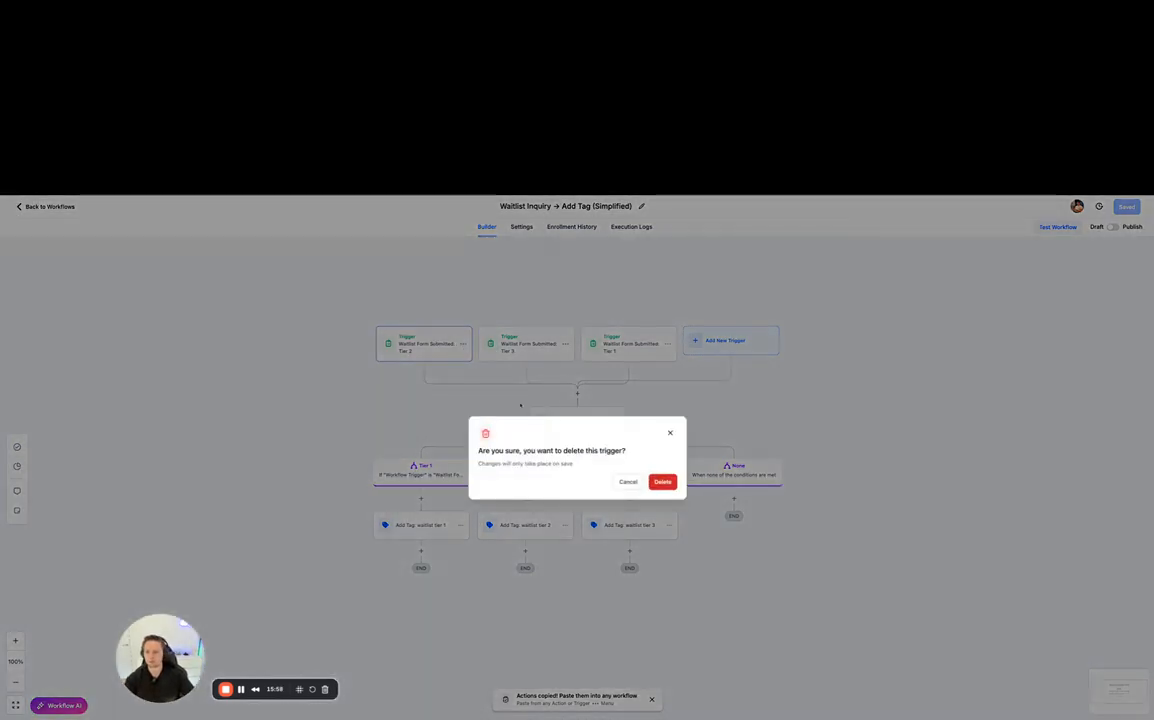
pyautogui.click(662, 481)
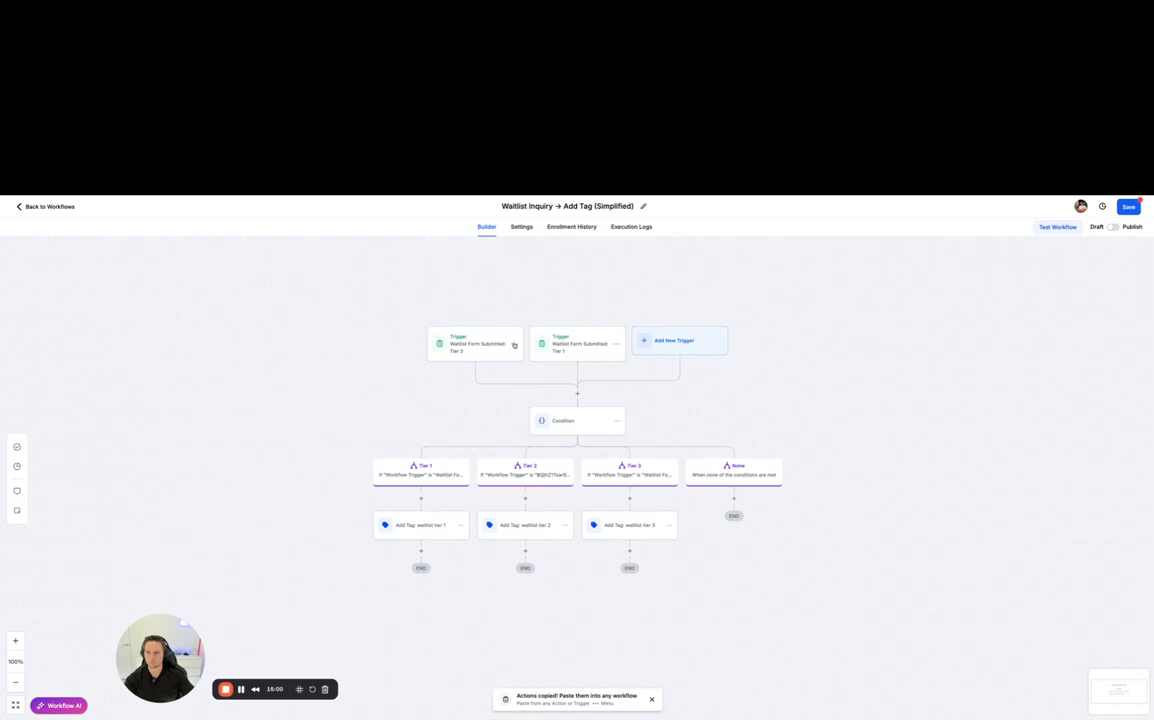
pyautogui.click(514, 343)
pyautogui.click(480, 401)
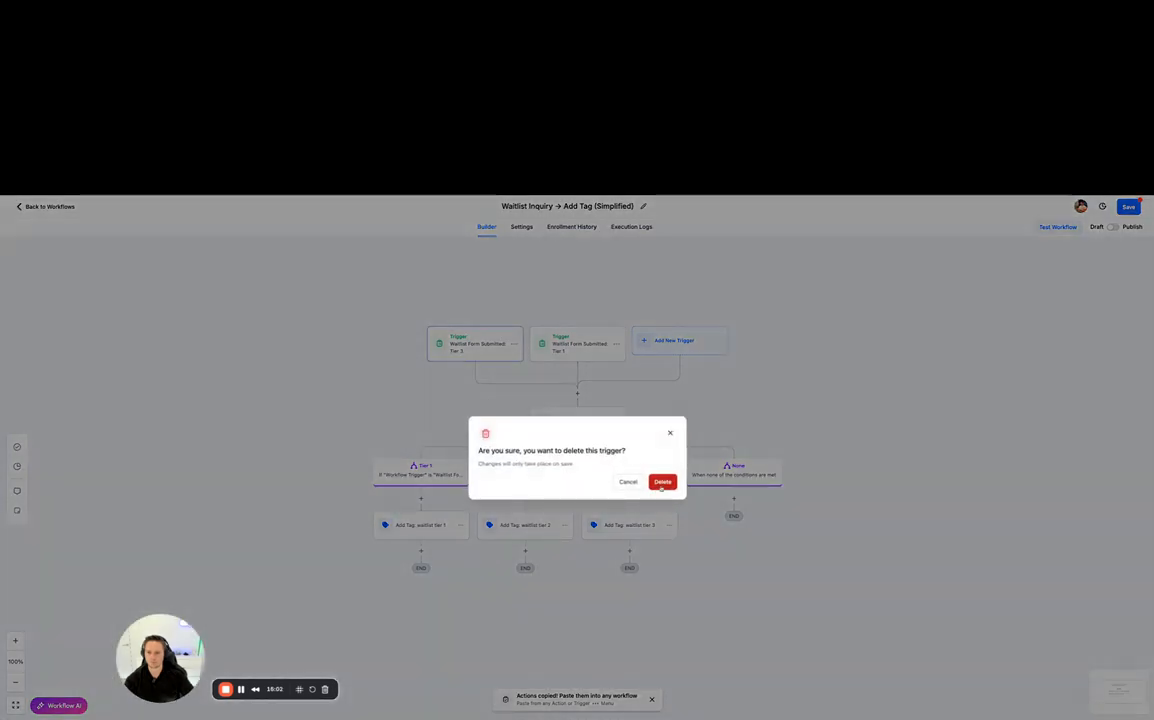
pyautogui.click(662, 481)
# - Remove the service filter from the remaining Tier 1 trigger, rename it "Waitlist Form Submitted" and save the trigger
pyautogui.click(555, 341)
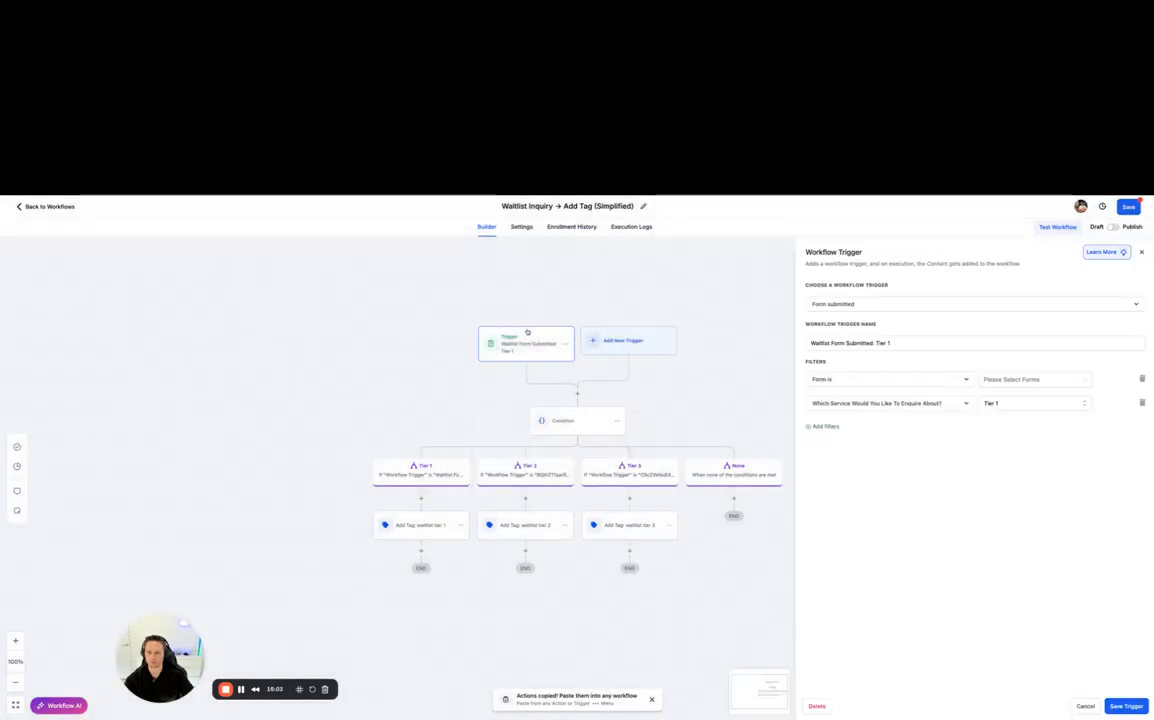
pyautogui.click(1141, 403)
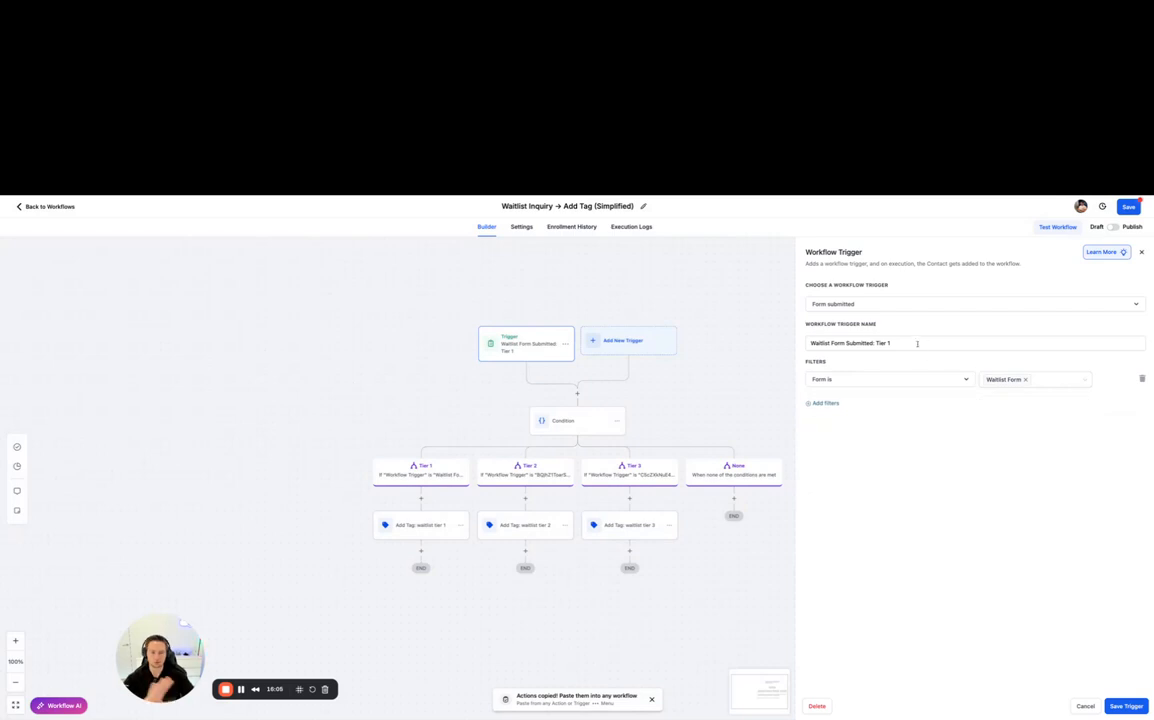
pyautogui.moveTo(929, 341); pyautogui.dragTo(875, 342)
pyautogui.press('BackSpace')
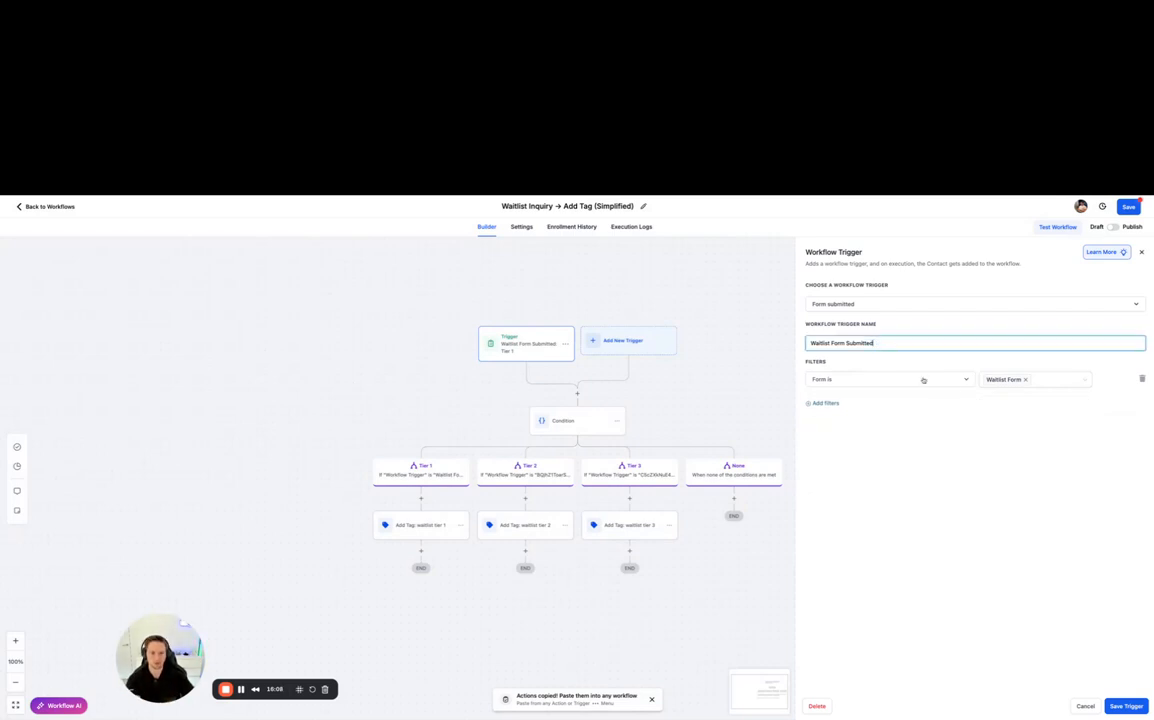
pyautogui.click(1126, 706)
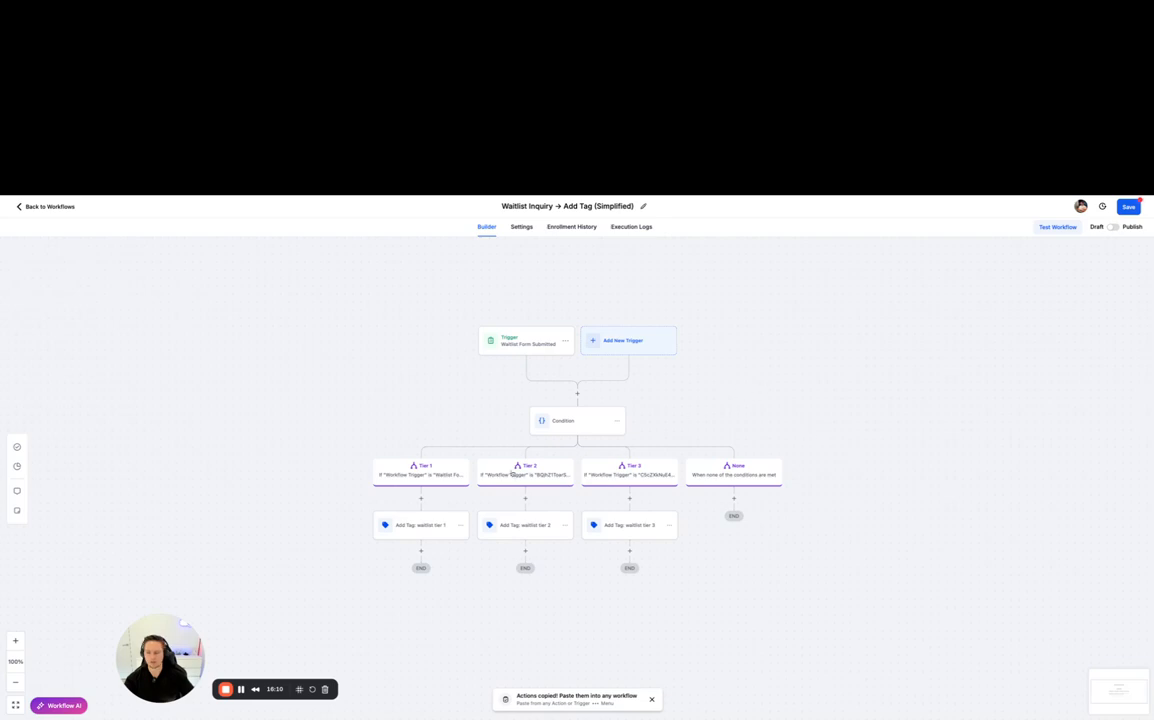
# - Delete the Condition action together with its tier branches from the simplified workflow
pyautogui.click(616, 421)
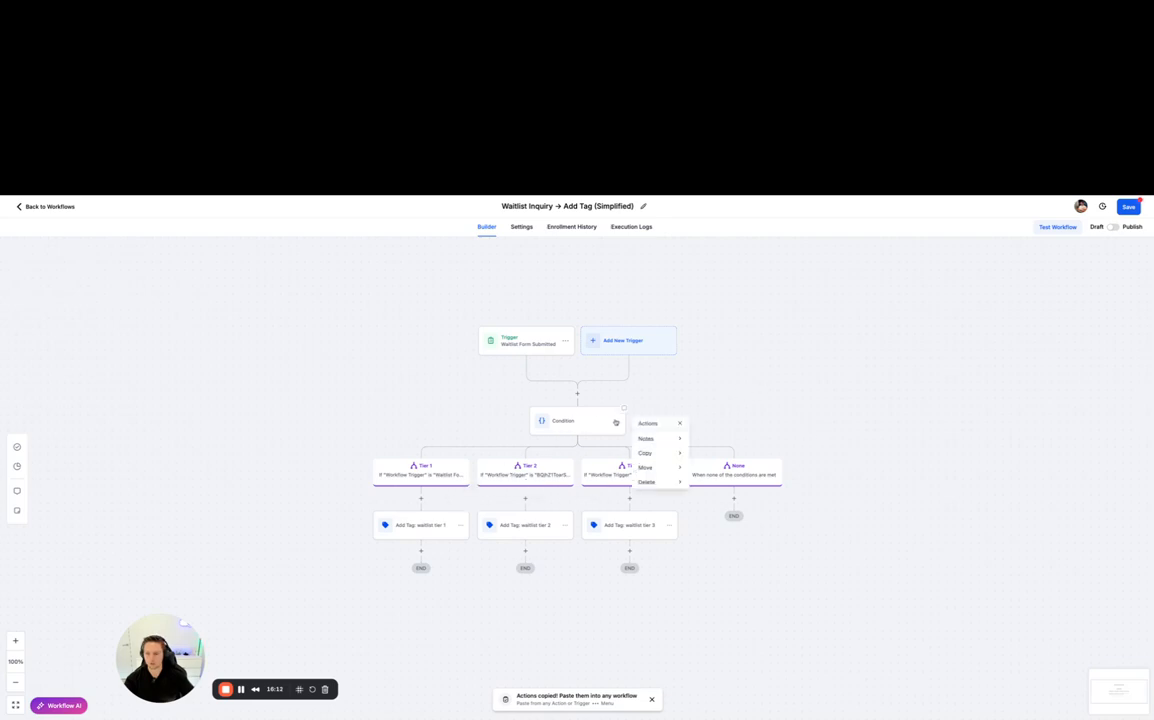
pyautogui.moveTo(660, 482)
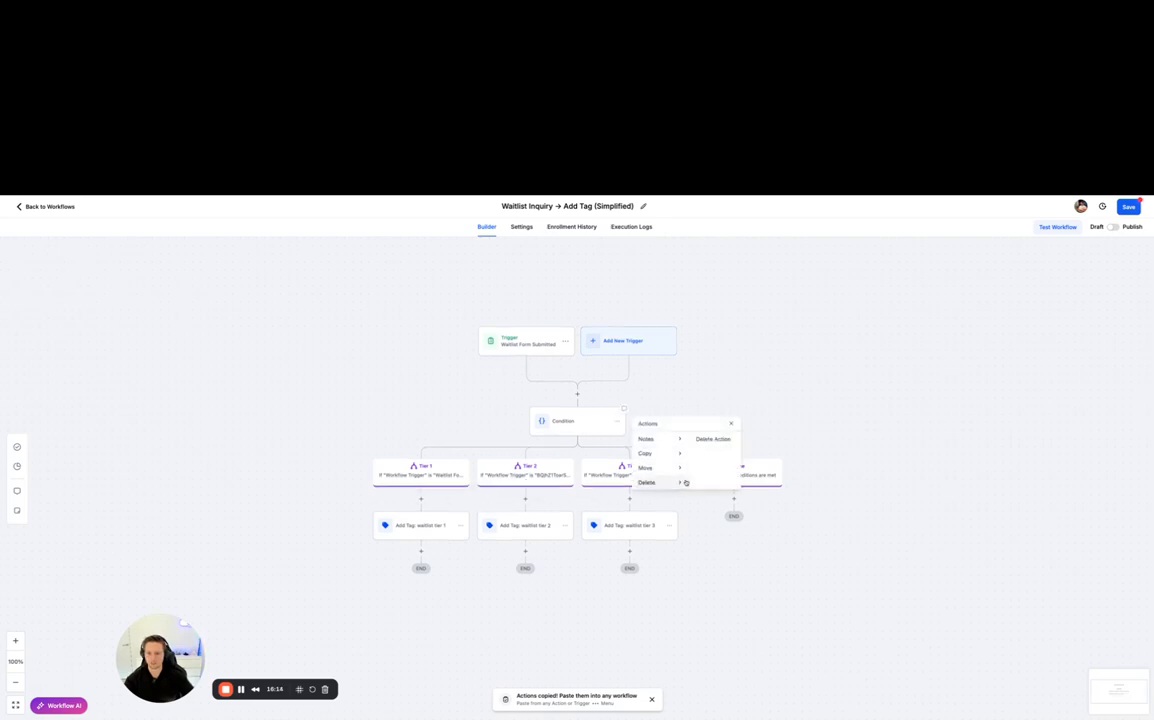
pyautogui.click(708, 438)
pyautogui.click(662, 486)
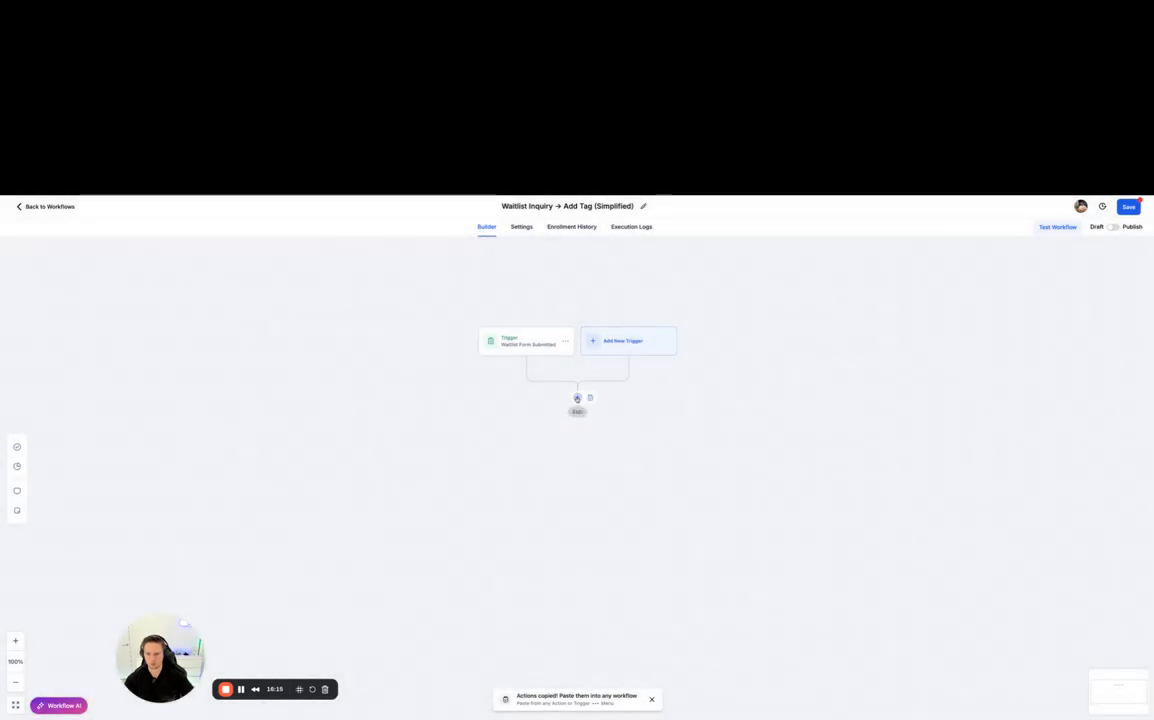
# - Add an Add Contact Tag action below the waitlist form trigger and assign it a new tag "waitlist inquiry"
pyautogui.click(577, 398)
pyautogui.write('tag')
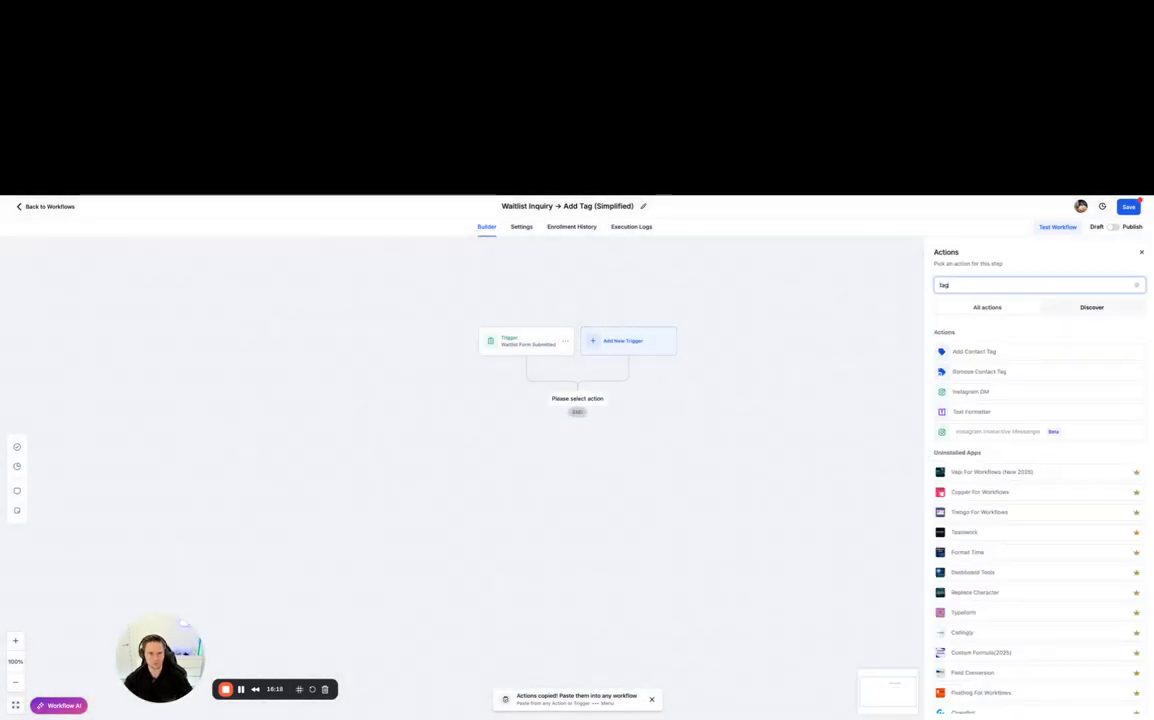
pyautogui.click(965, 352)
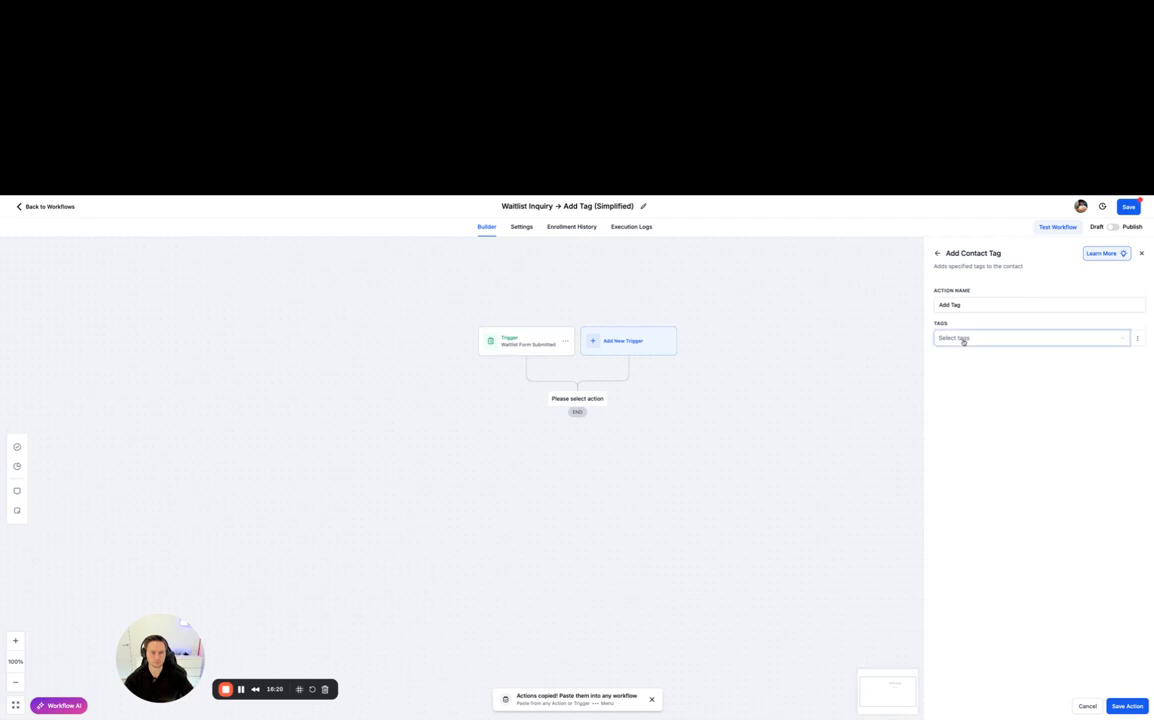
pyautogui.click(963, 339)
pyautogui.write('waitl')
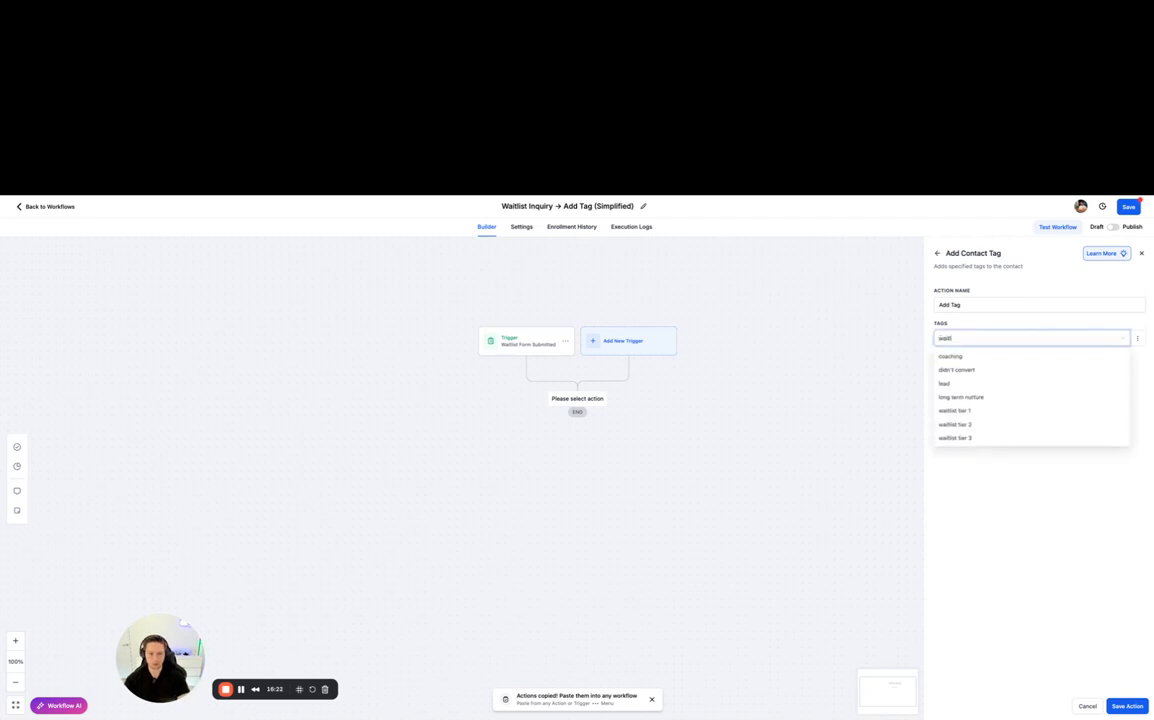
pyautogui.write('ist ti')
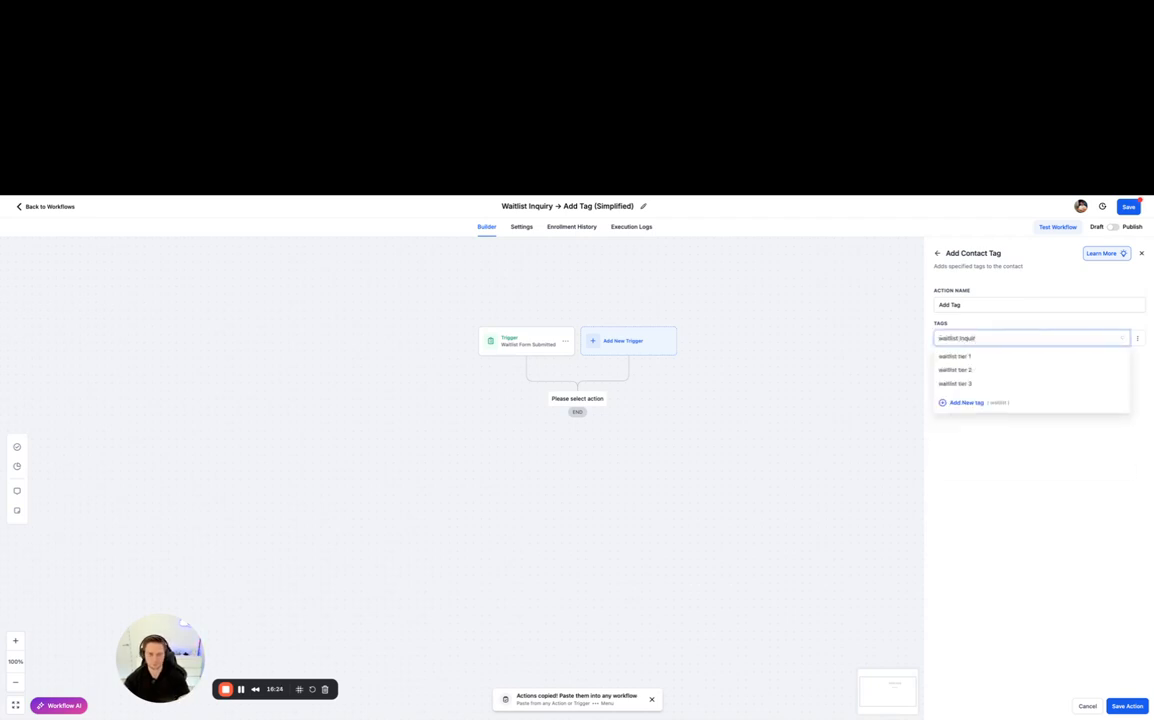
pyautogui.click(963, 397)
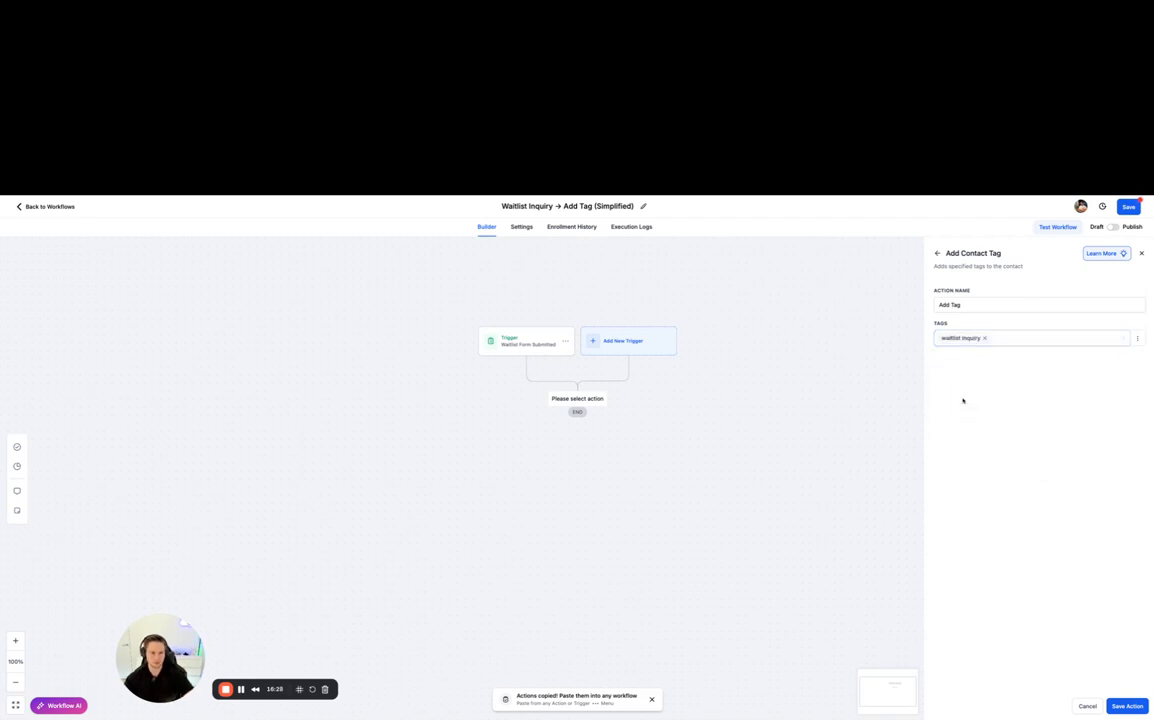
# - Name the tag action "Add Tag: waitlist inquiry", then save the action and the simplified workflow
pyautogui.click(968, 304)
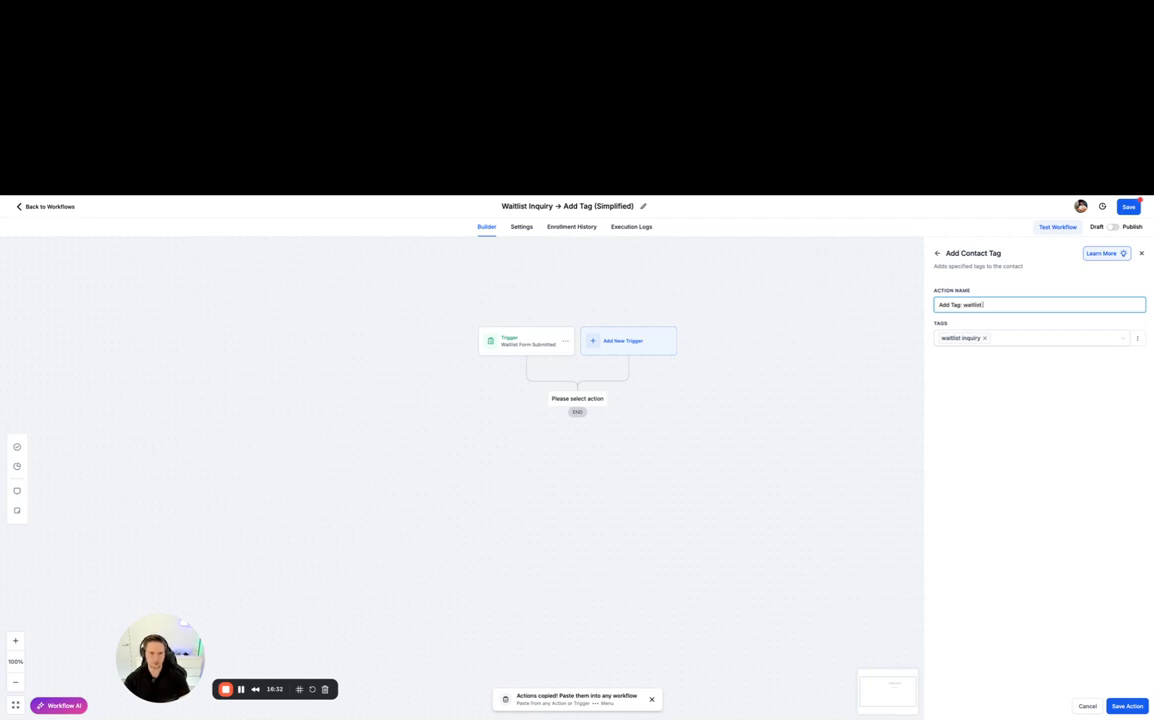
pyautogui.click(1007, 404)
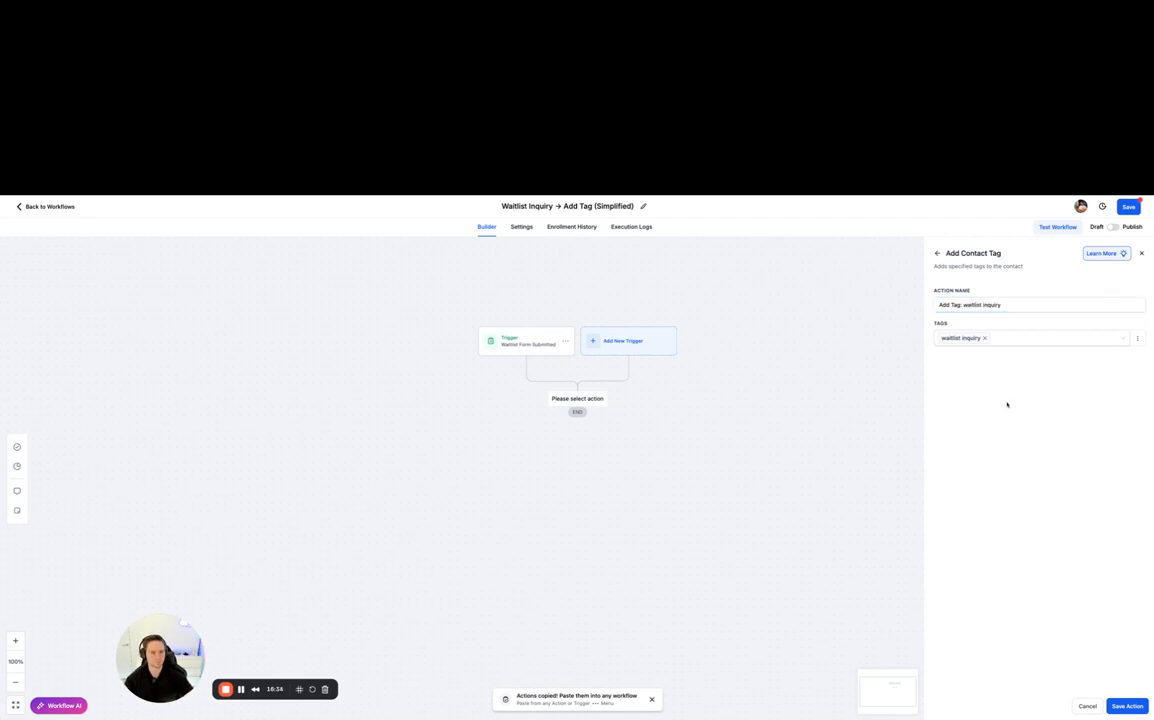
pyautogui.click(1126, 706)
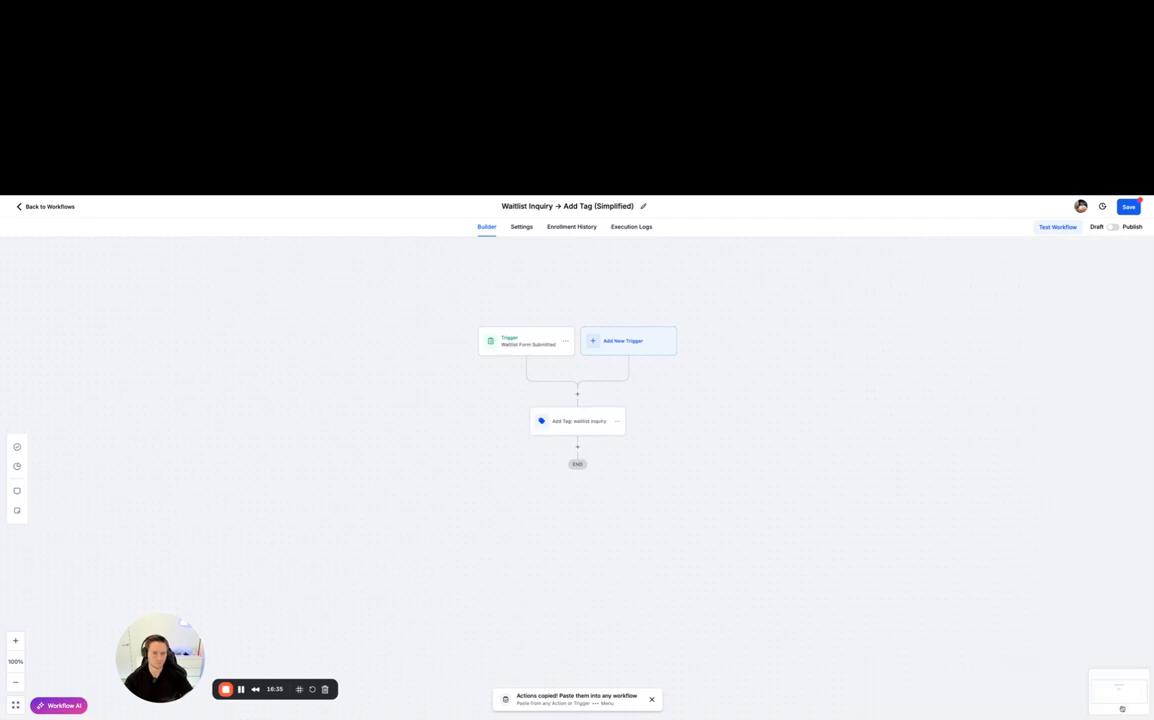
pyautogui.click(1134, 209)
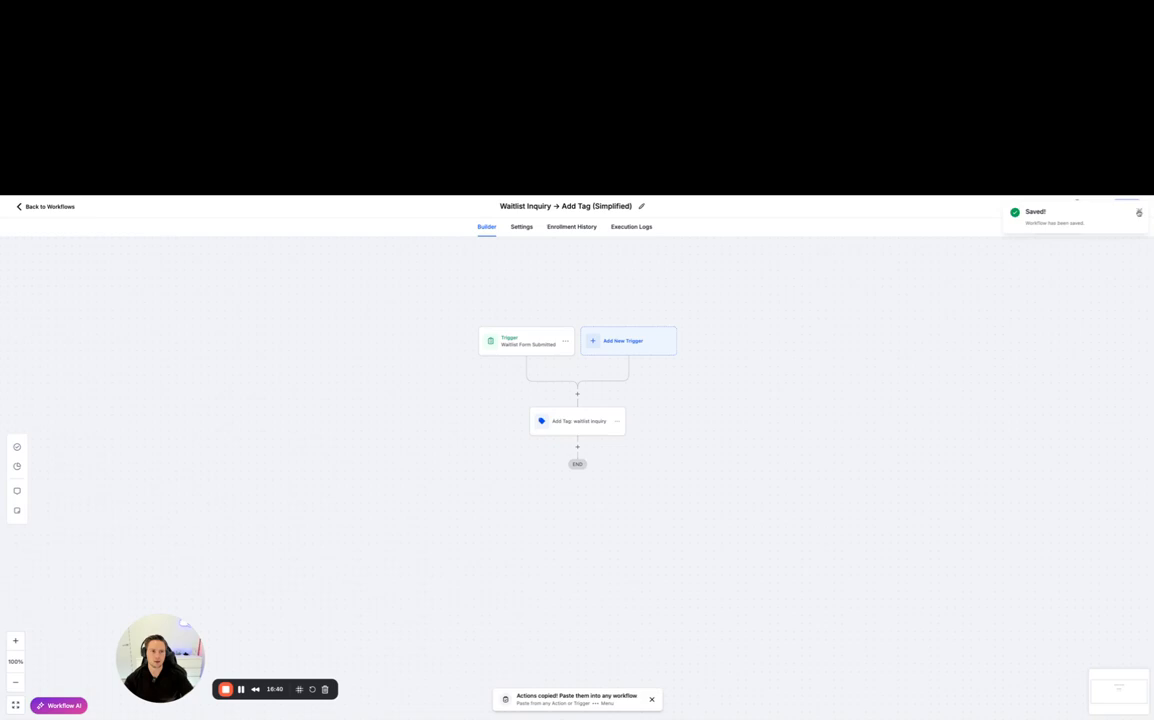
pyautogui.click(1138, 212)
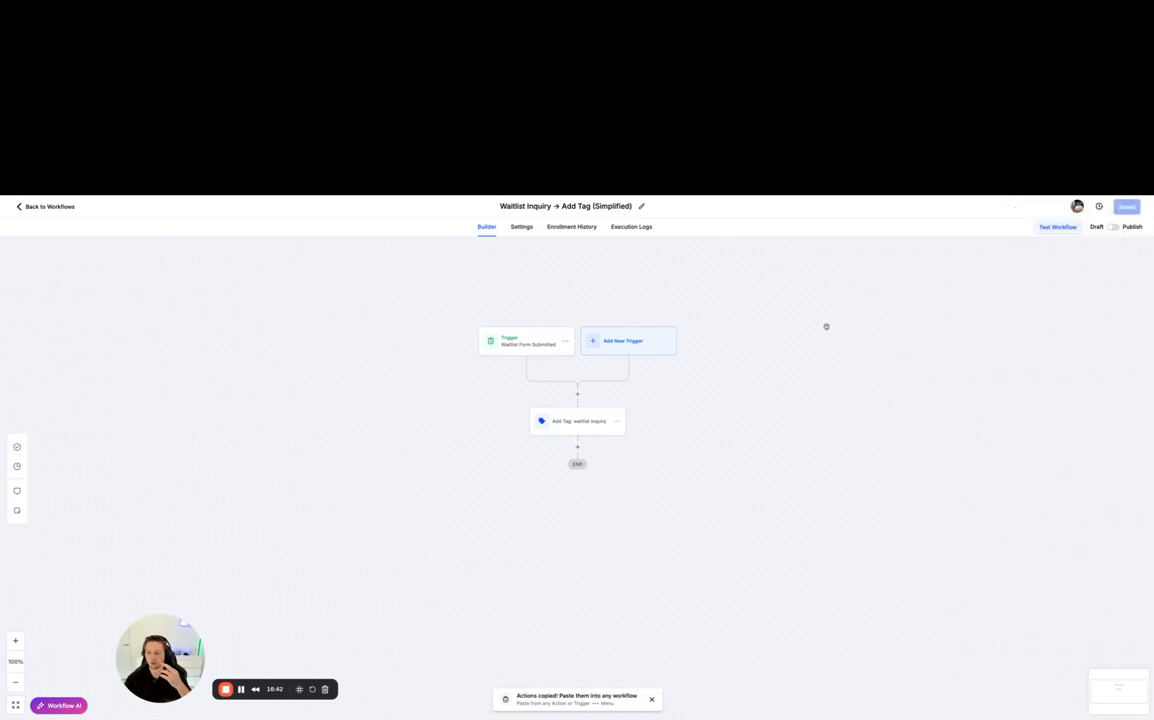